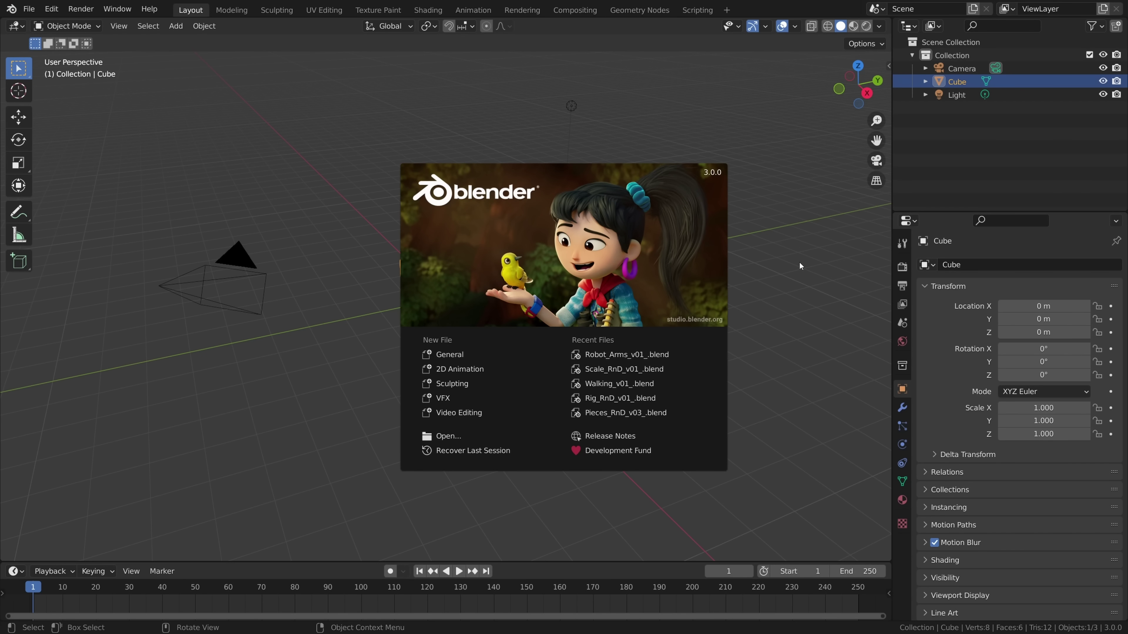
- Dismiss the splash screen and delete all default objects from the scene
click(815, 272)
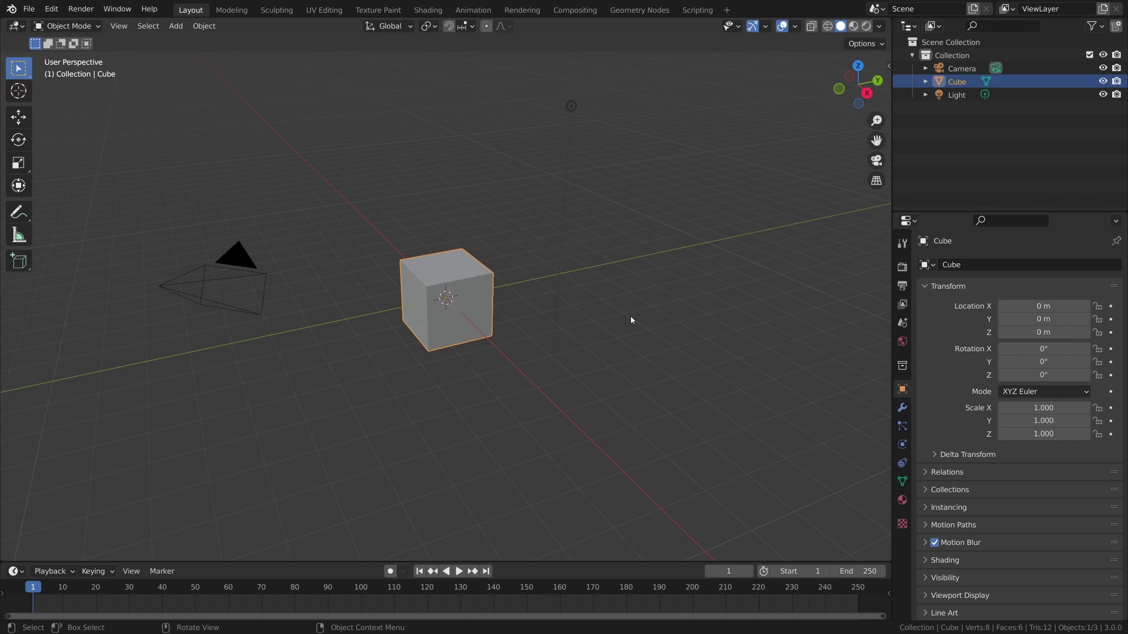
key(a)
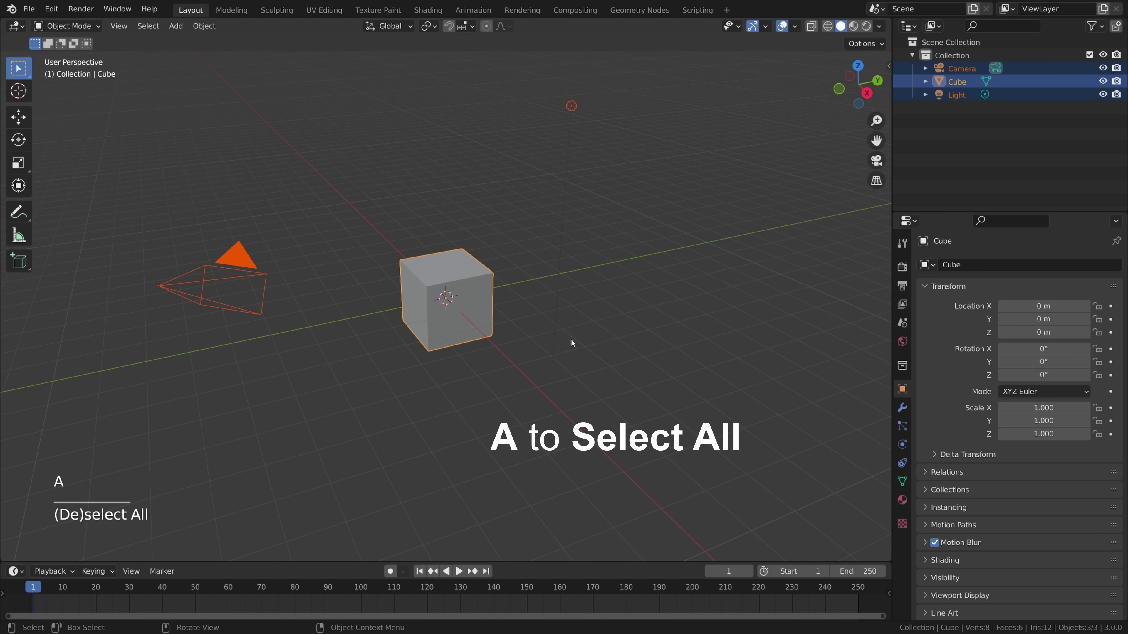
key(x)
click(601, 284)
- Add a mesh circle with 3 vertices to make a triangle
key(shift+a)
mouse_move(436, 242)
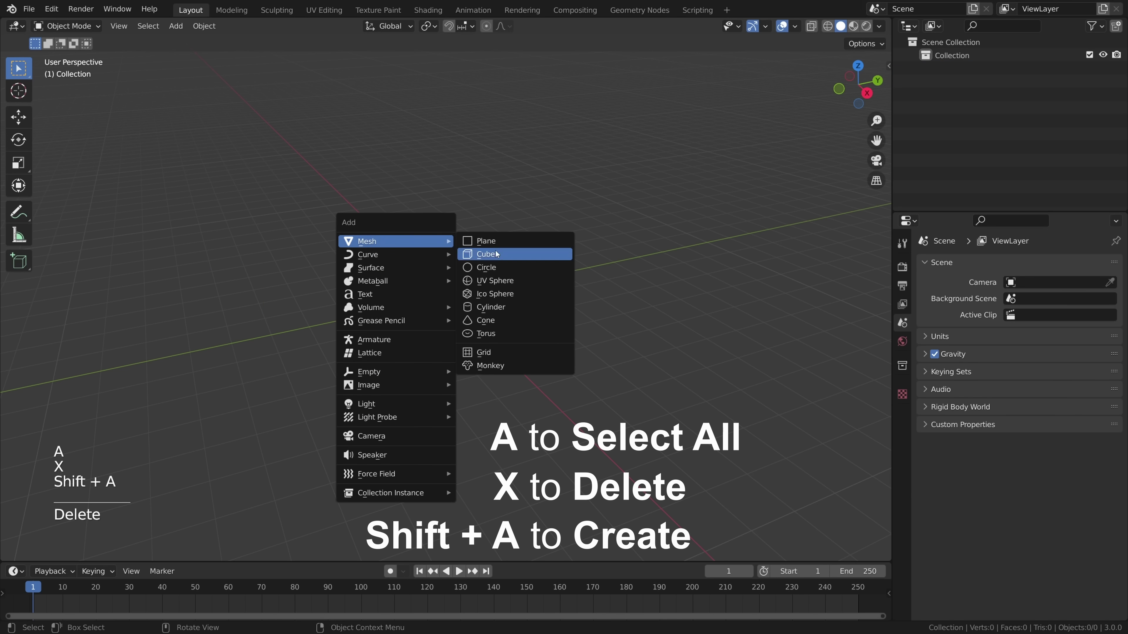
click(497, 267)
middle_drag(602, 376, 309, 393)
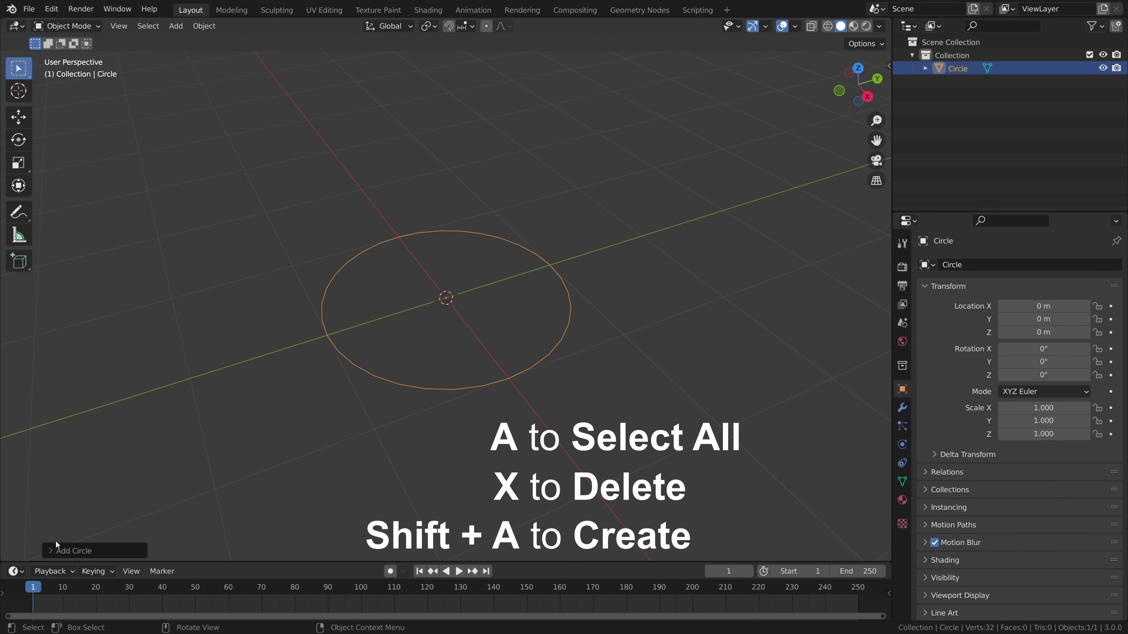
click(51, 548)
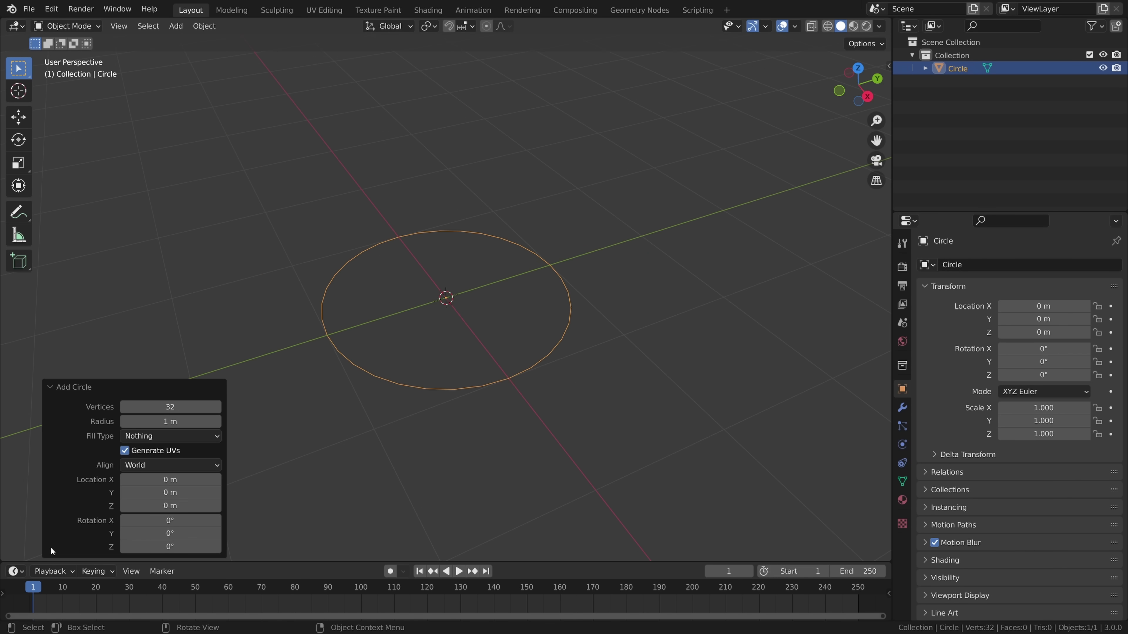
click(179, 407)
text(3)
key(Return)
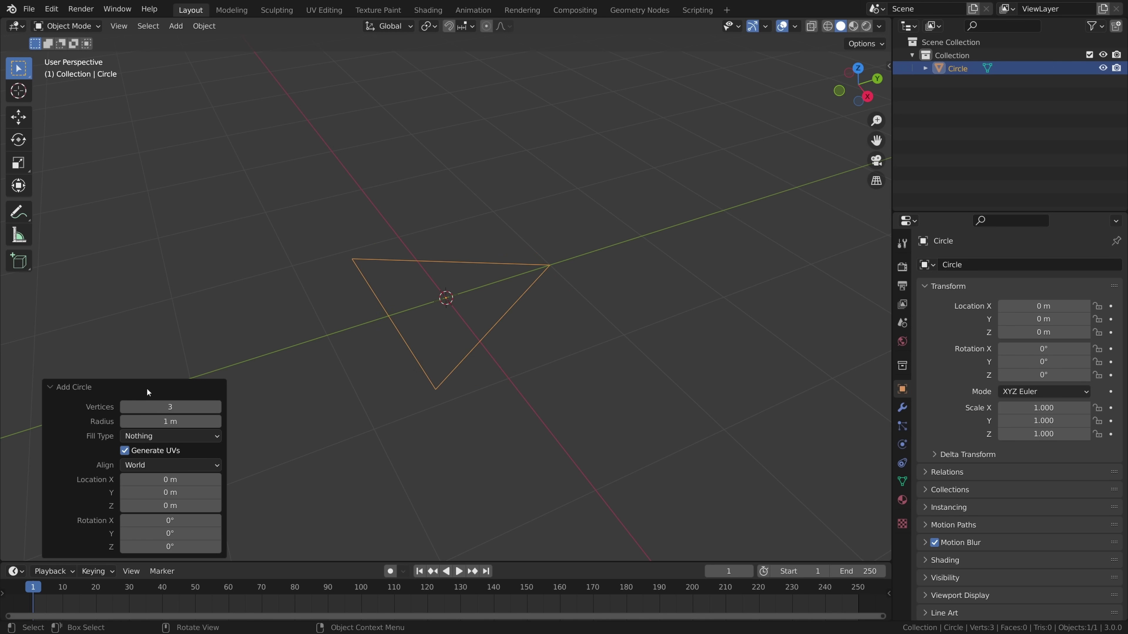
click(44, 382)
- Duplicate the triangle and move the copy about 0.34 m along the Y axis
middle_drag(468, 396, 495, 362)
key(shift+d)
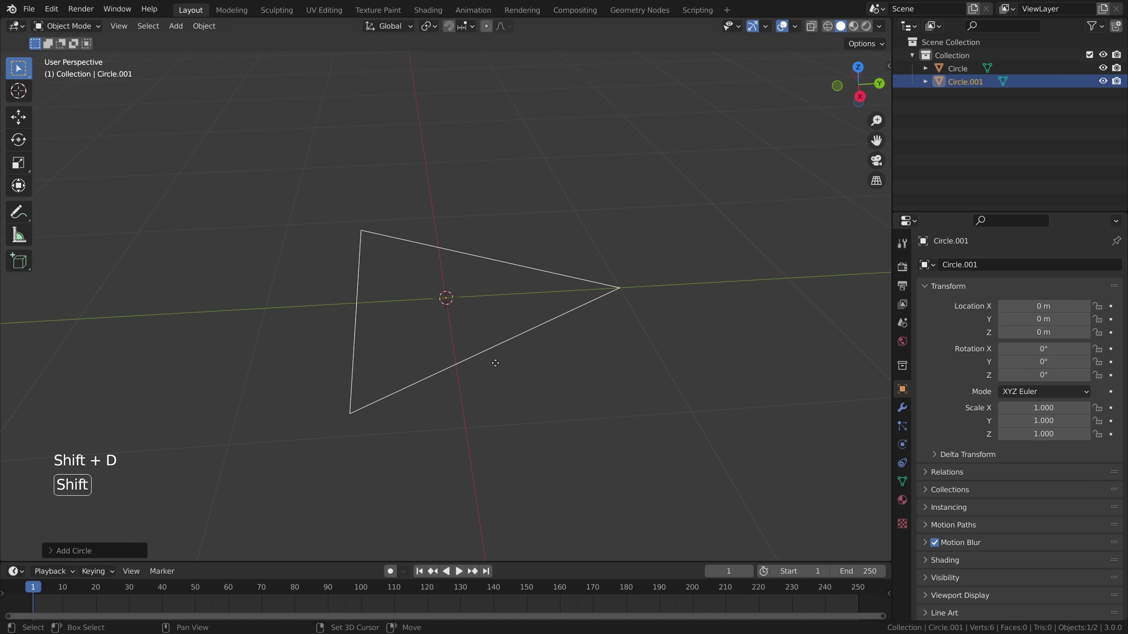
key(y)
click(555, 357)
middle_drag(555, 357, 507, 279)
- Rename the duplicated triangle "Claw Duplicator" and hide it in the viewport
key(F2)
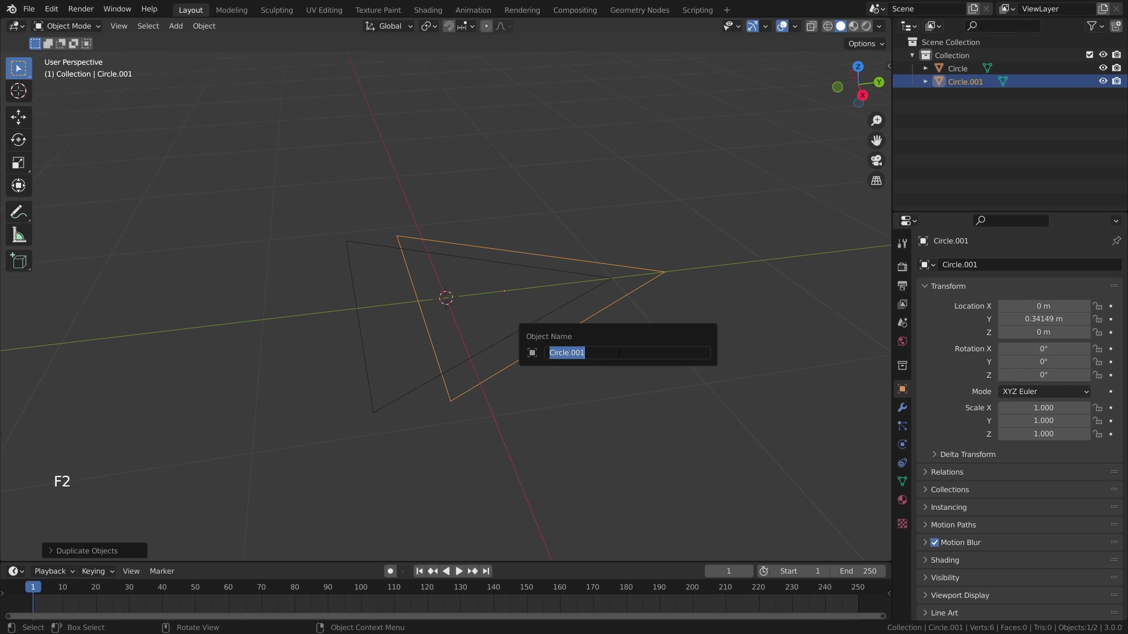
text(Claw Duplicator)
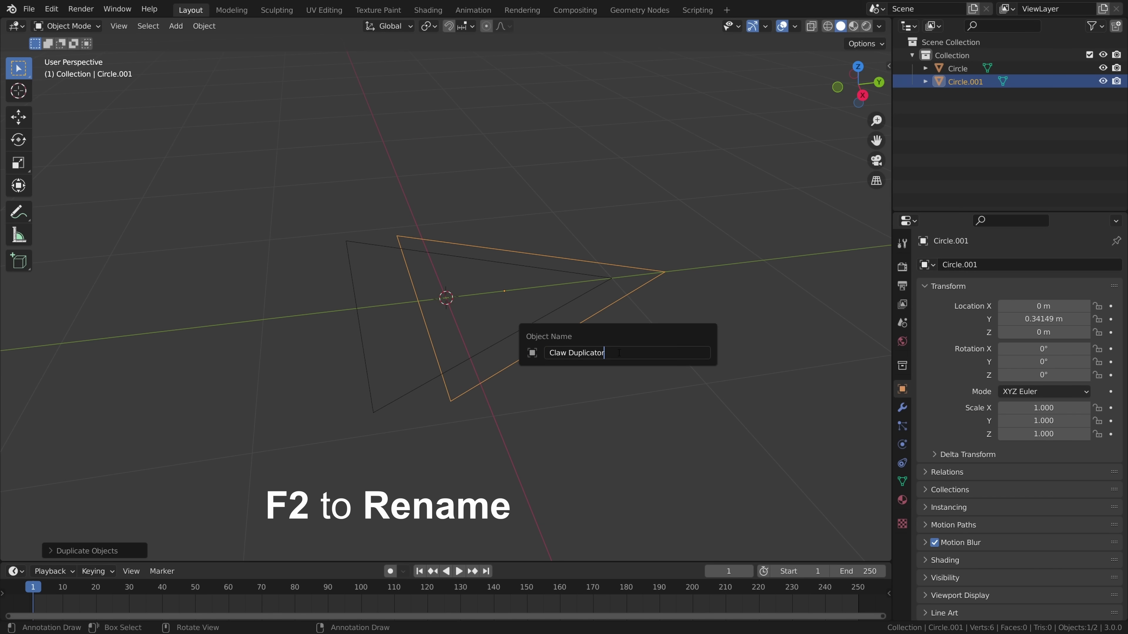
key(Return)
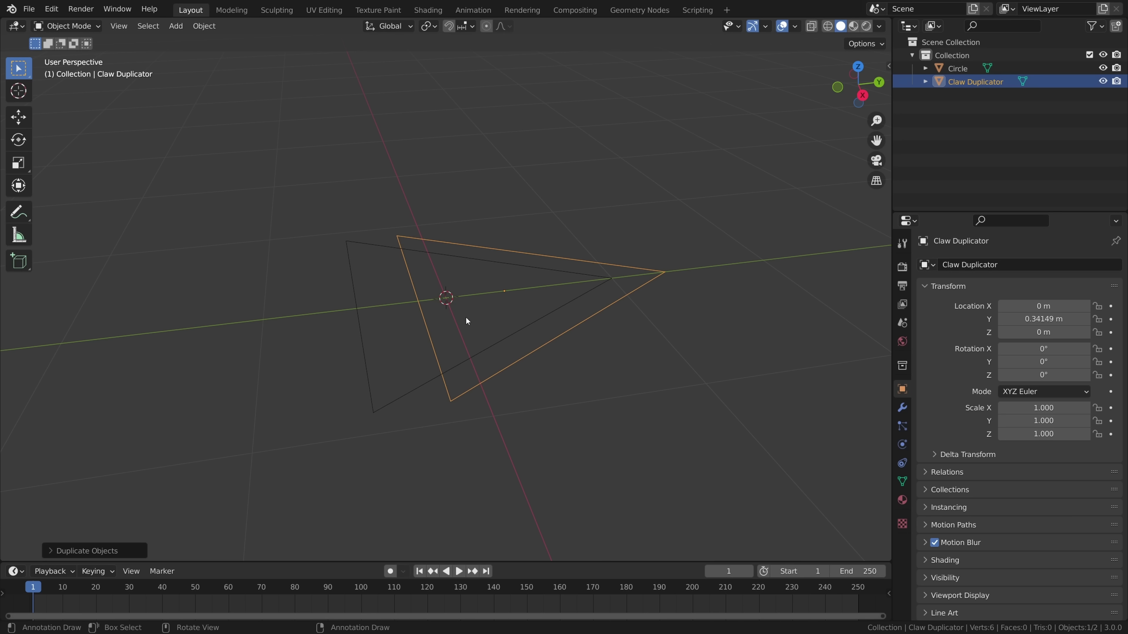
click(1103, 81)
- Rename the original triangle "Robot.Arm.000"
click(486, 342)
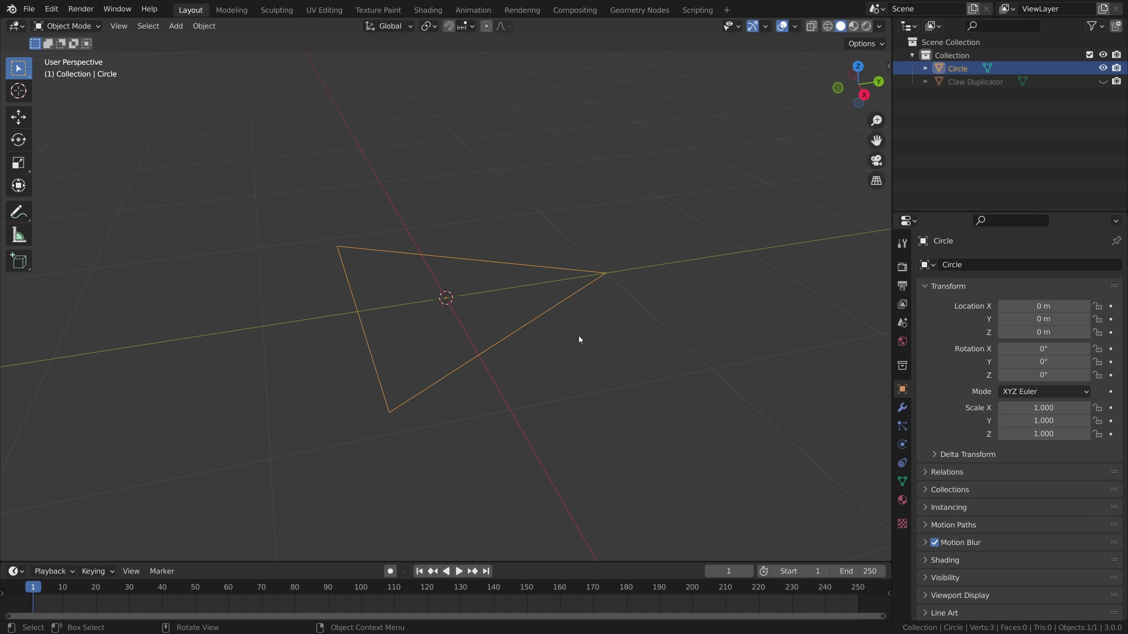
key(F2)
text(Robot.Arm.000)
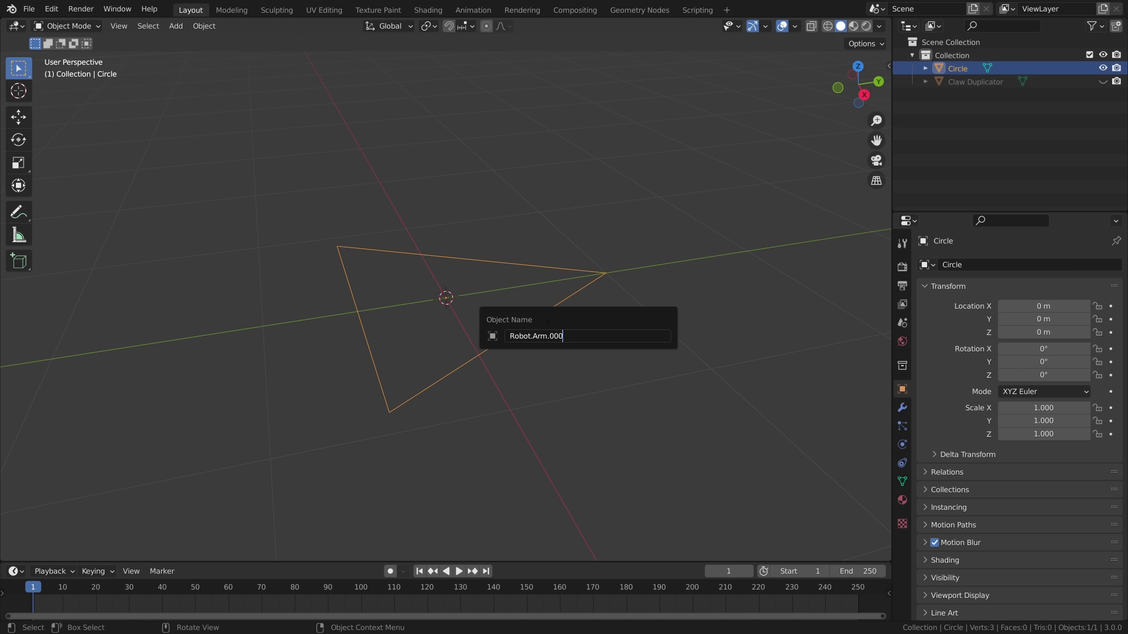
key(Return)
- Subdivide all edges of Robot.Arm.000 in Edit Mode with 2 cuts
click(66, 26)
key(Tab)
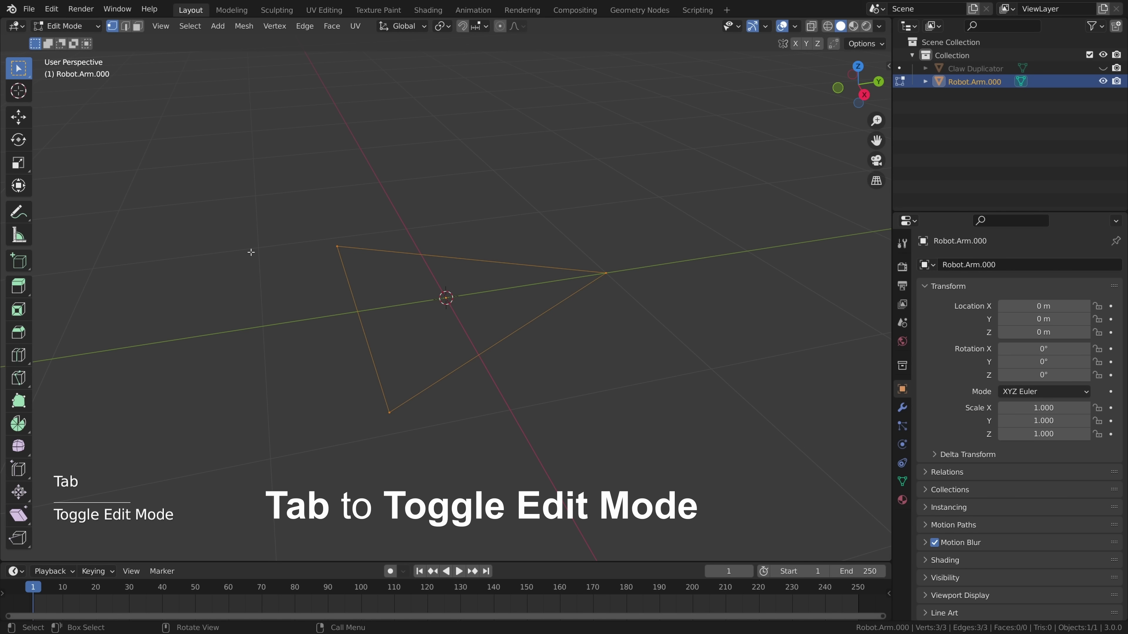
middle_drag(544, 366, 617, 272)
right_click(632, 274)
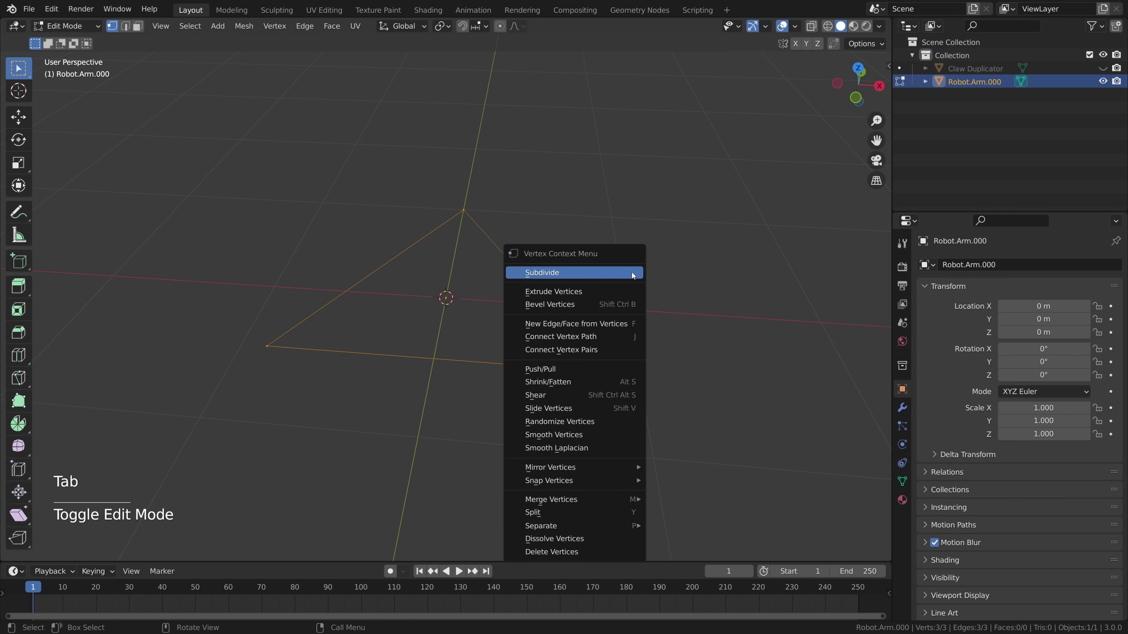
click(590, 272)
middle_drag(176, 355, 411, 325)
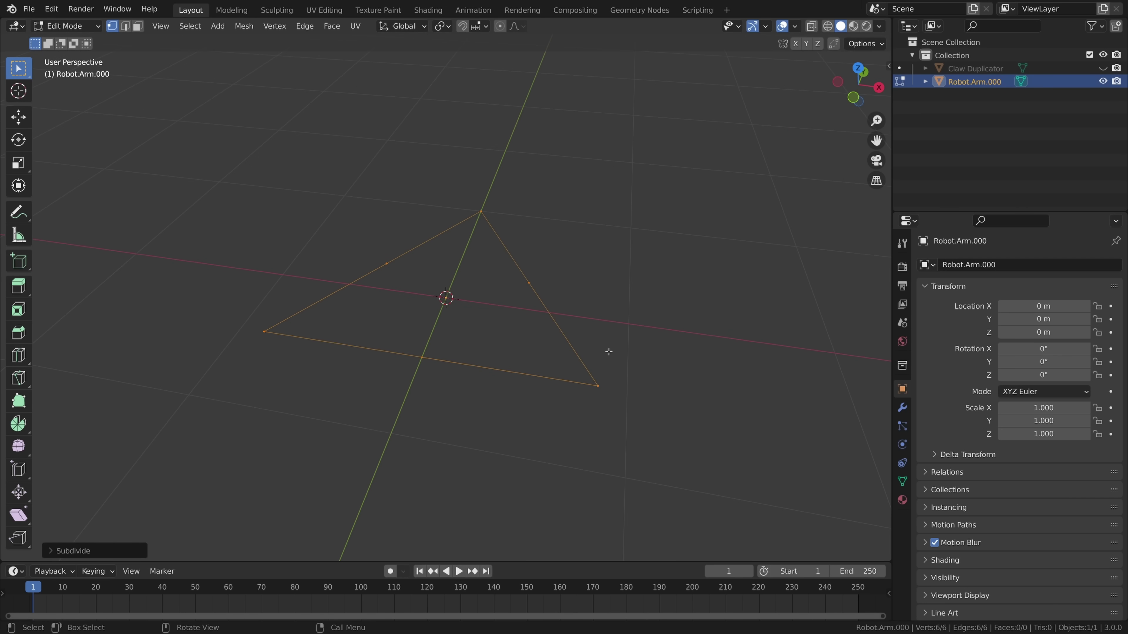
click(52, 551)
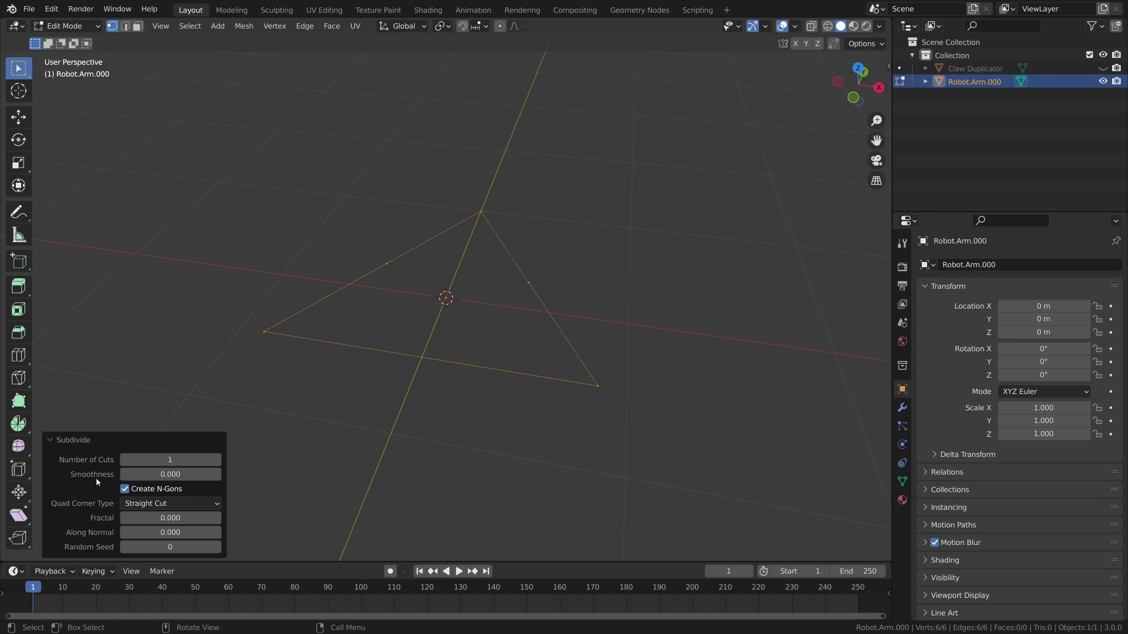
click(217, 459)
click(55, 441)
middle_drag(632, 276, 699, 268)
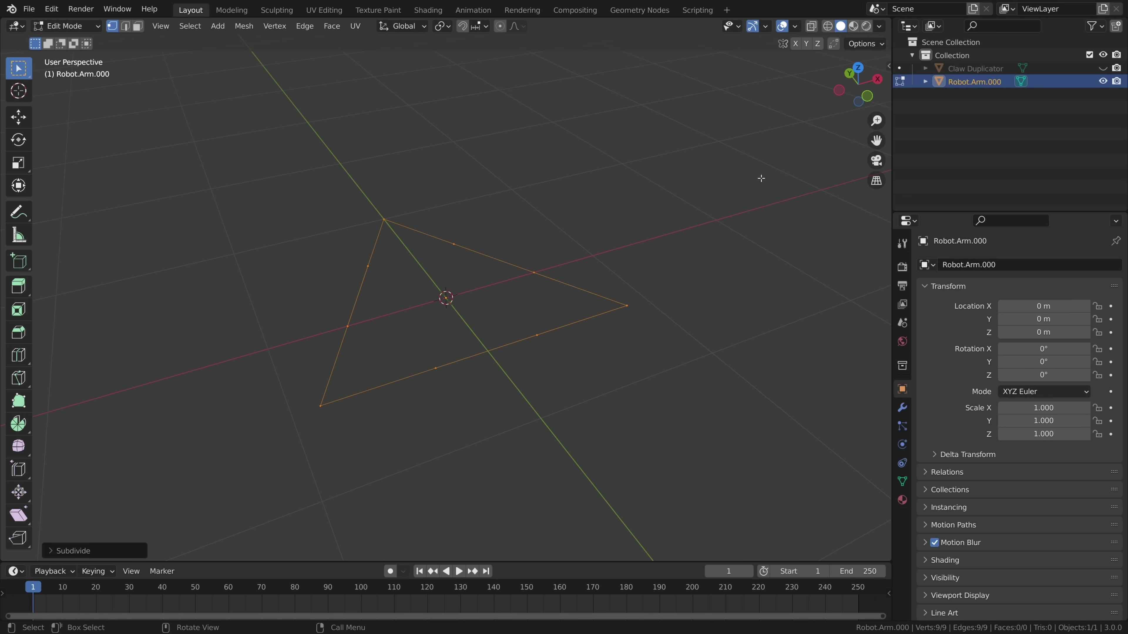
- In top view, rotate the triangle's three corner vertices clockwise, and fill the whole outline with a face
click(859, 69)
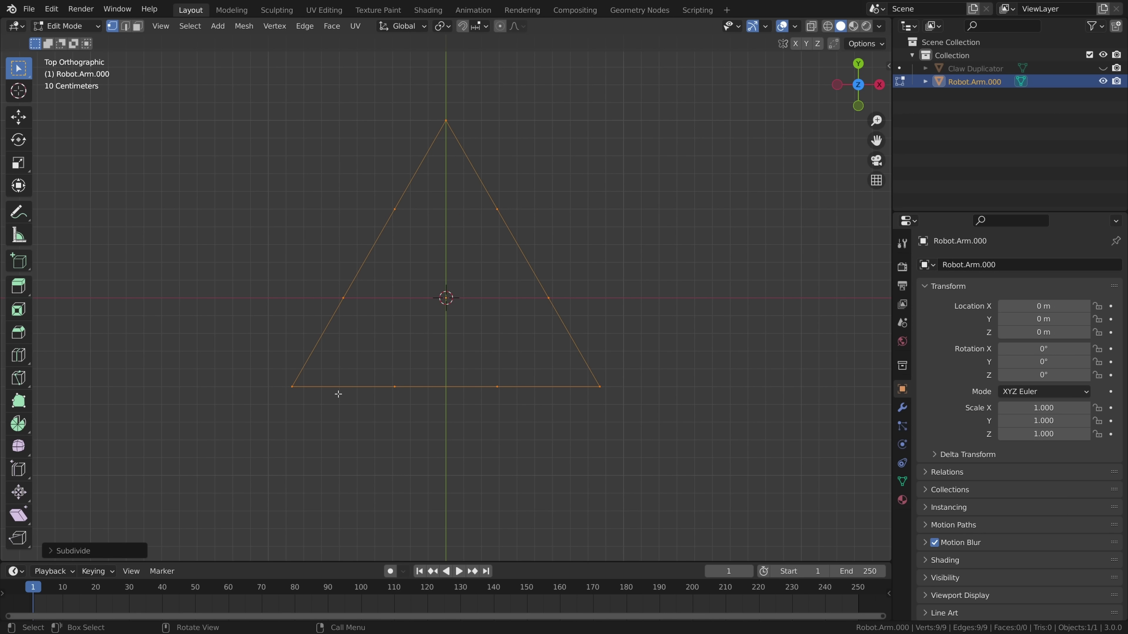
drag(266, 370, 304, 408)
shift+middle_drag(443, 140, 439, 194)
shift+drag(401, 146, 454, 194)
shift+drag(638, 493, 530, 407)
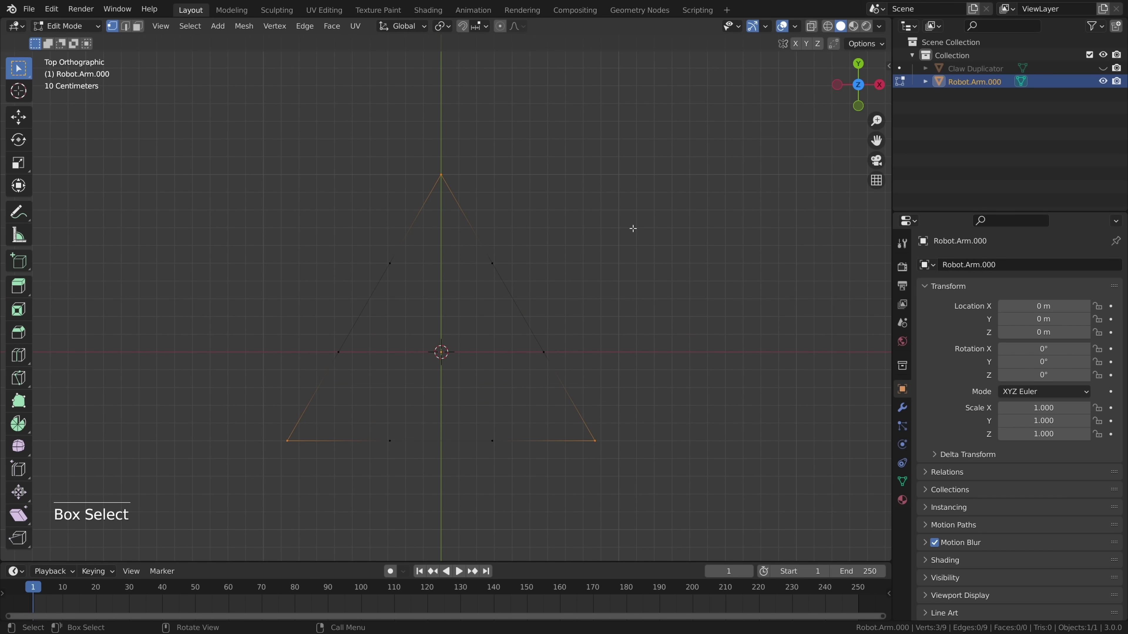
key(r)
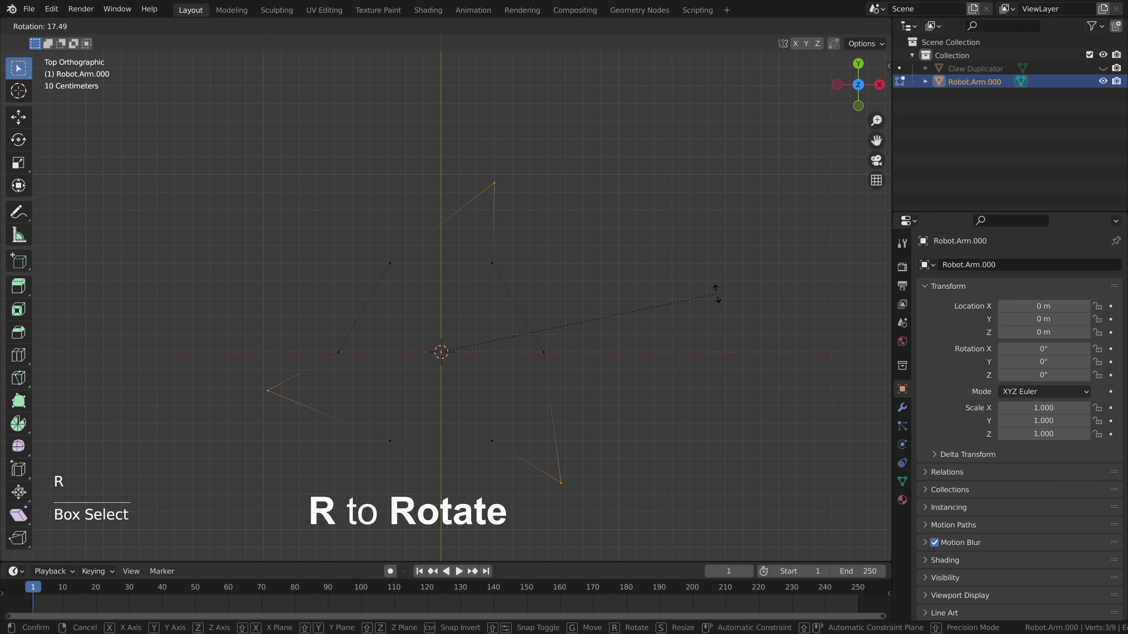
click(607, 315)
key(a)
key(f)
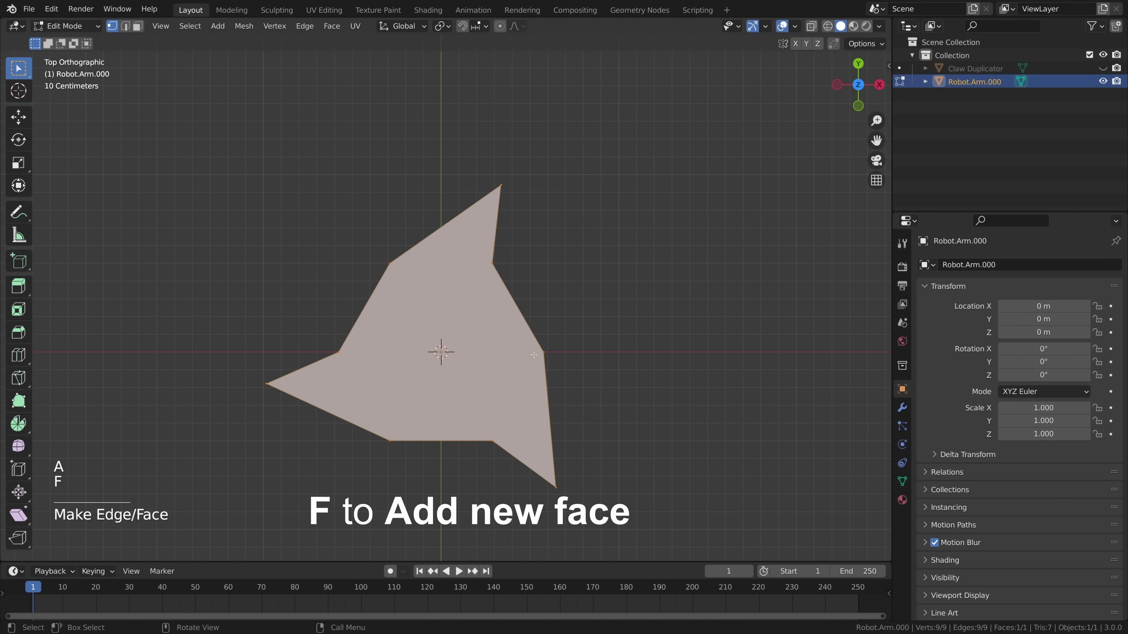
- Select the inner vertex beside each tip on its concave side, scale these three slightly inward and rotate them a little
click(339, 352)
shift+click(492, 264)
key(s)
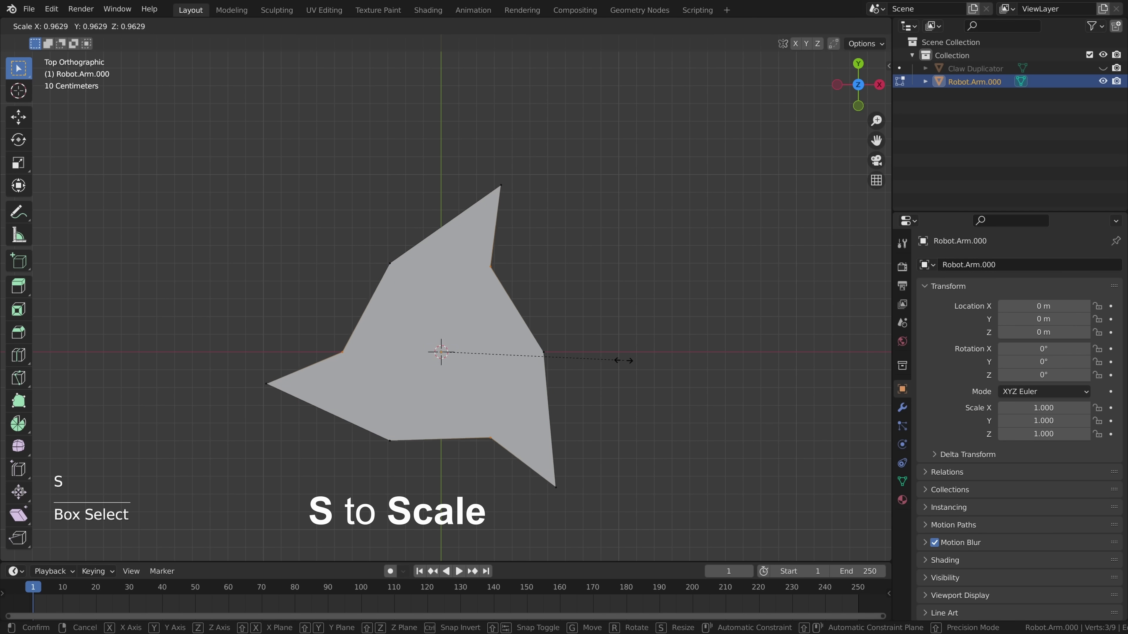
click(618, 357)
key(r)
click(644, 341)
- Select the three outer tip vertices and rotate them slightly further around the centre
drag(210, 358, 285, 402)
shift+drag(563, 209, 484, 169)
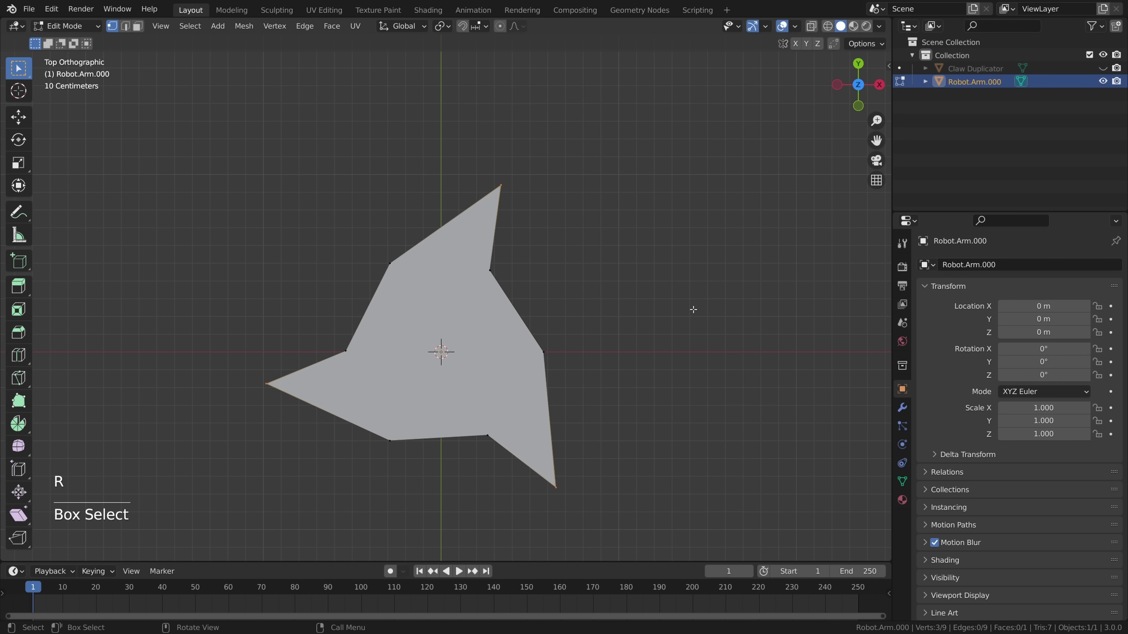
key(r)
click(698, 327)
middle_drag(697, 327, 346, 447)
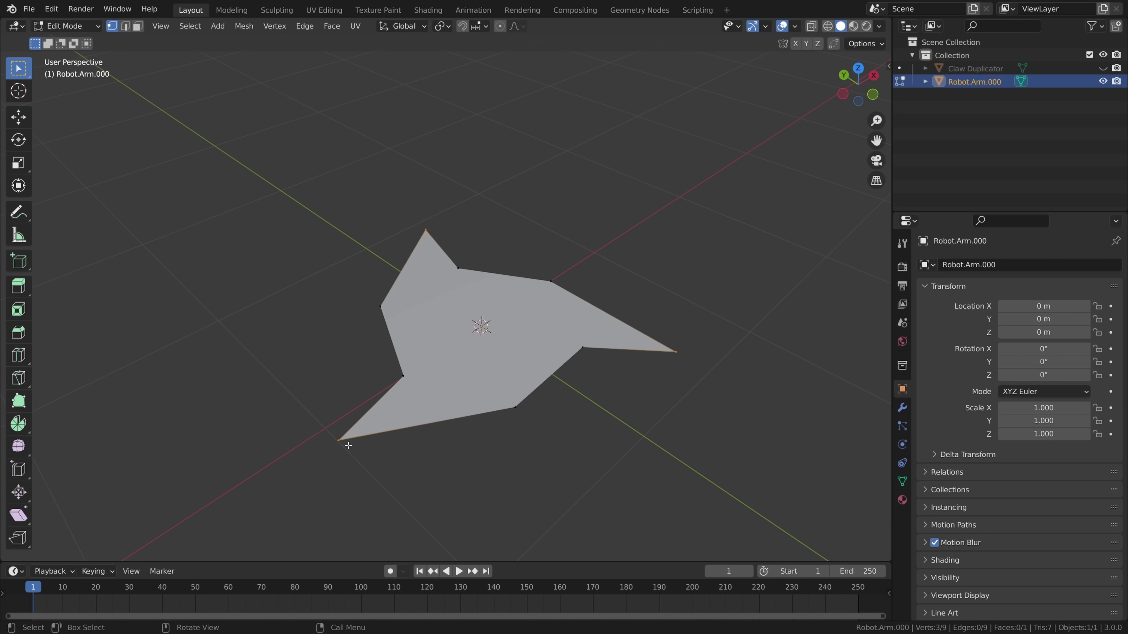
- Return to Object Mode and add a Subdivision Surface modifier at level 2 to Robot.Arm.000
click(87, 27)
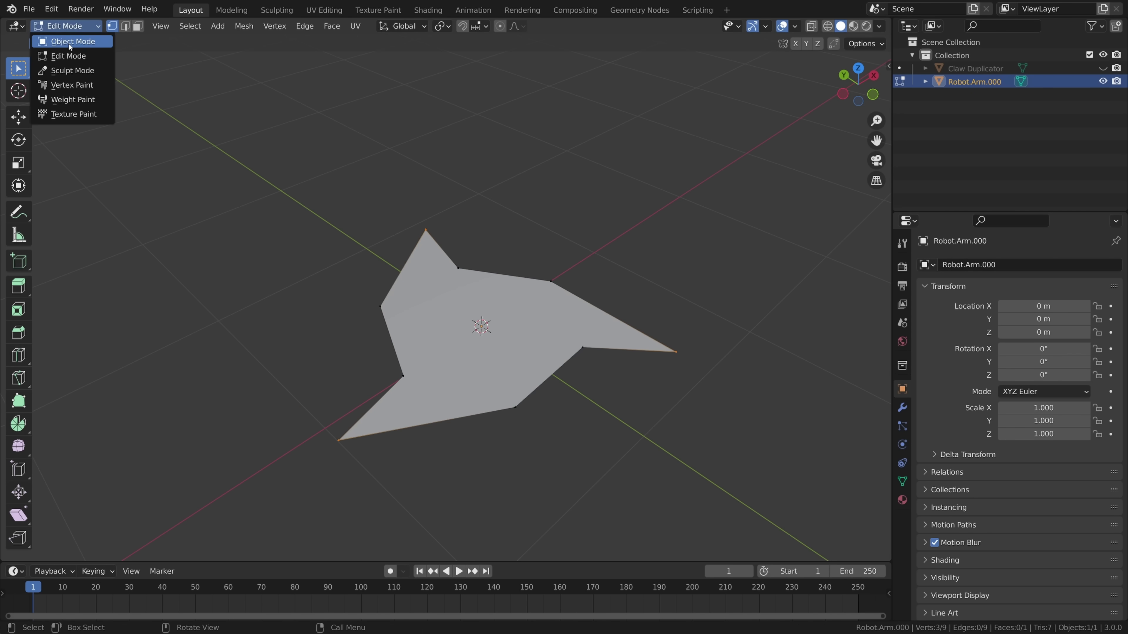
click(69, 42)
click(526, 283)
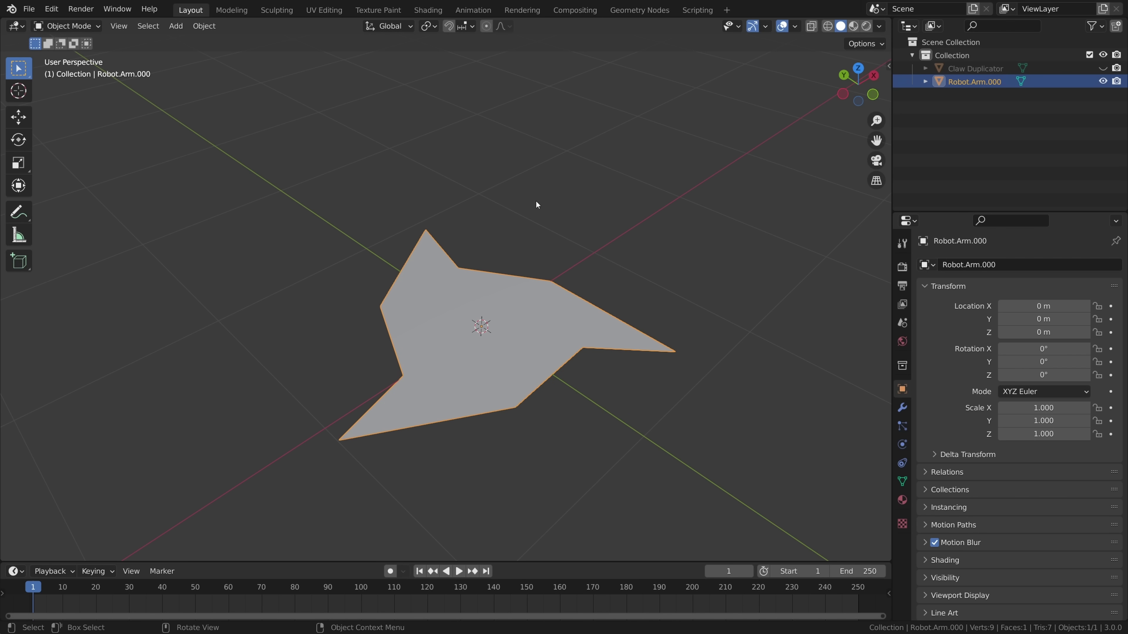
key(ctrl+2)
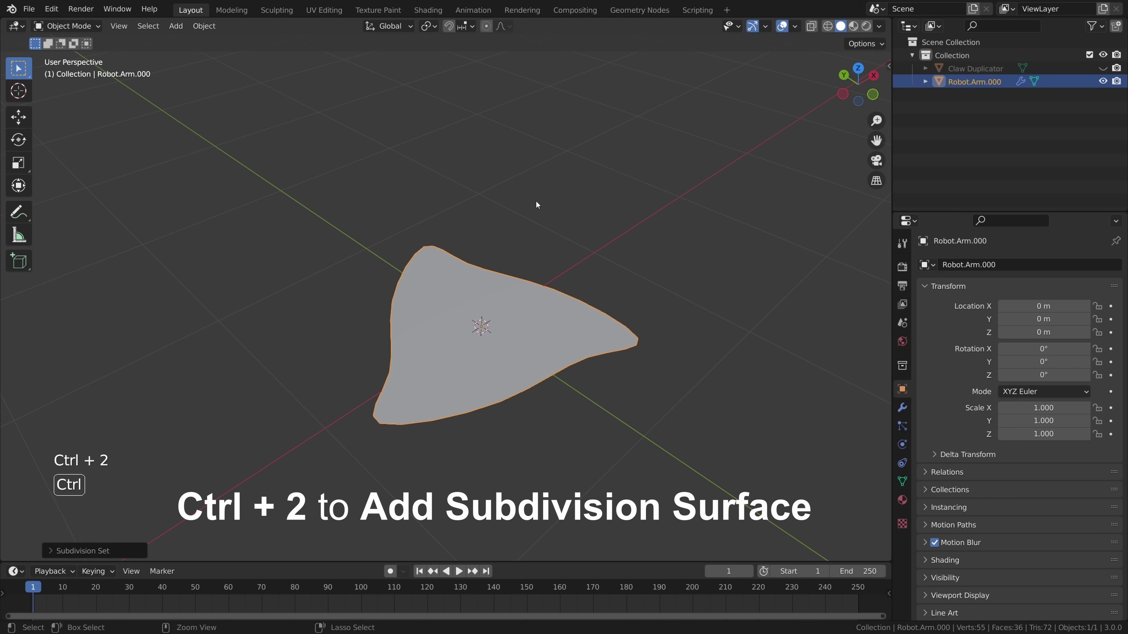
click(47, 551)
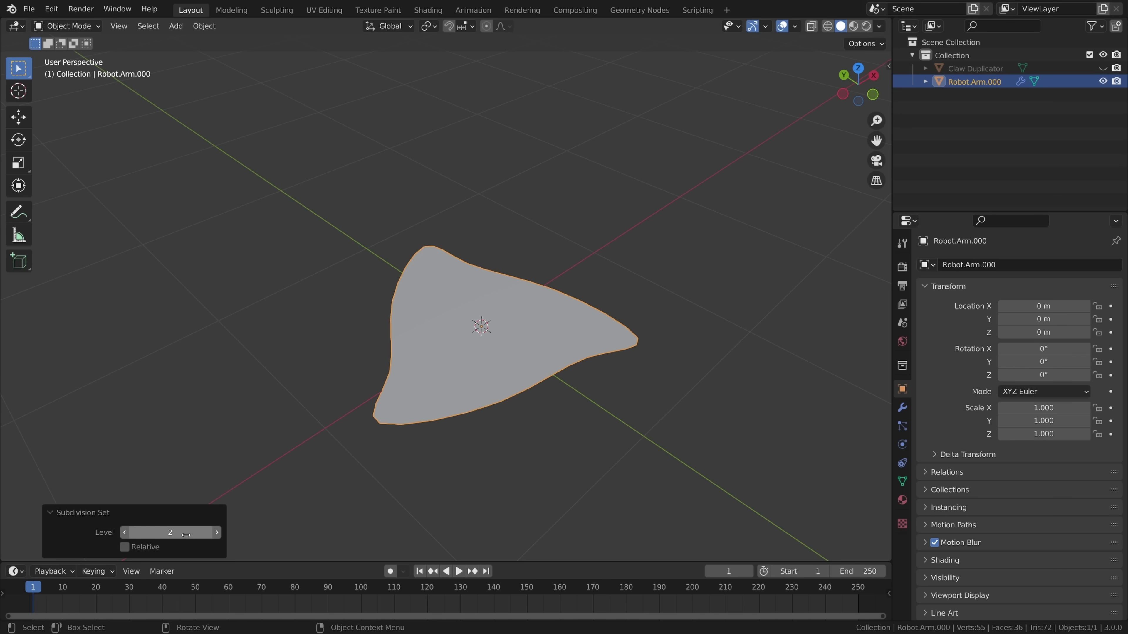
click(183, 513)
- Convert Robot.Arm.000 to a mesh so the subdivision is applied
right_click(260, 248)
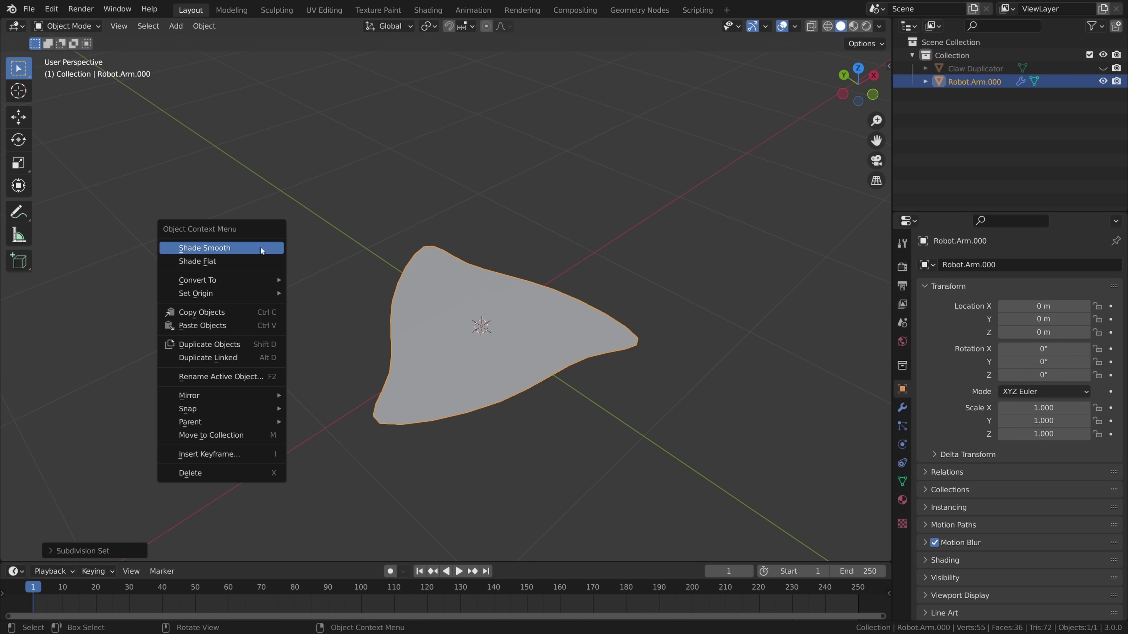
mouse_move(228, 280)
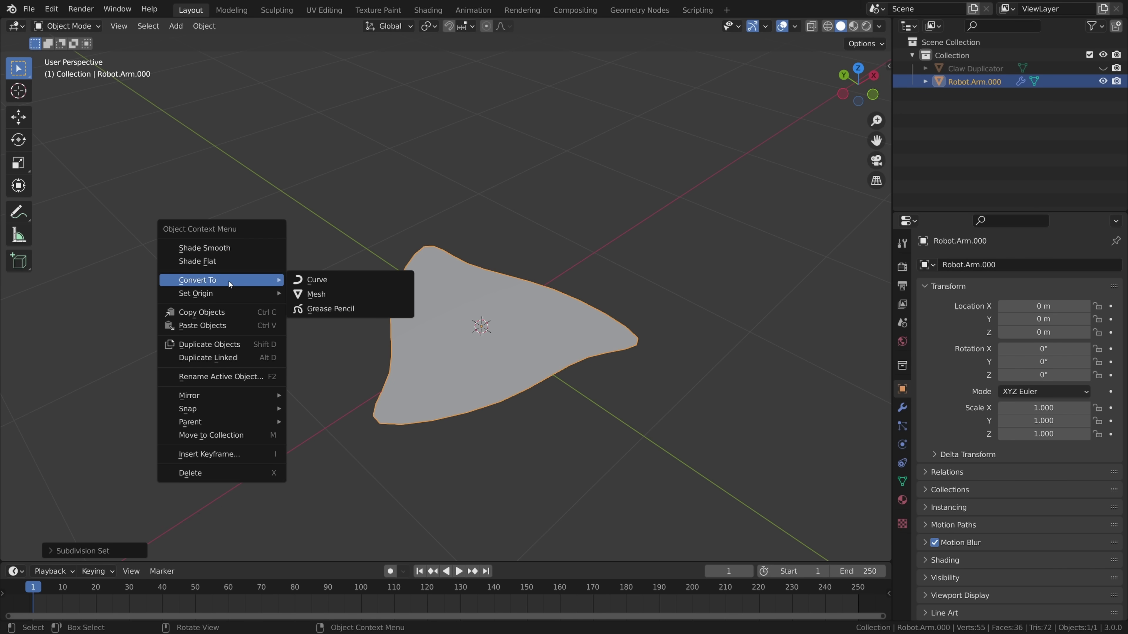
click(351, 294)
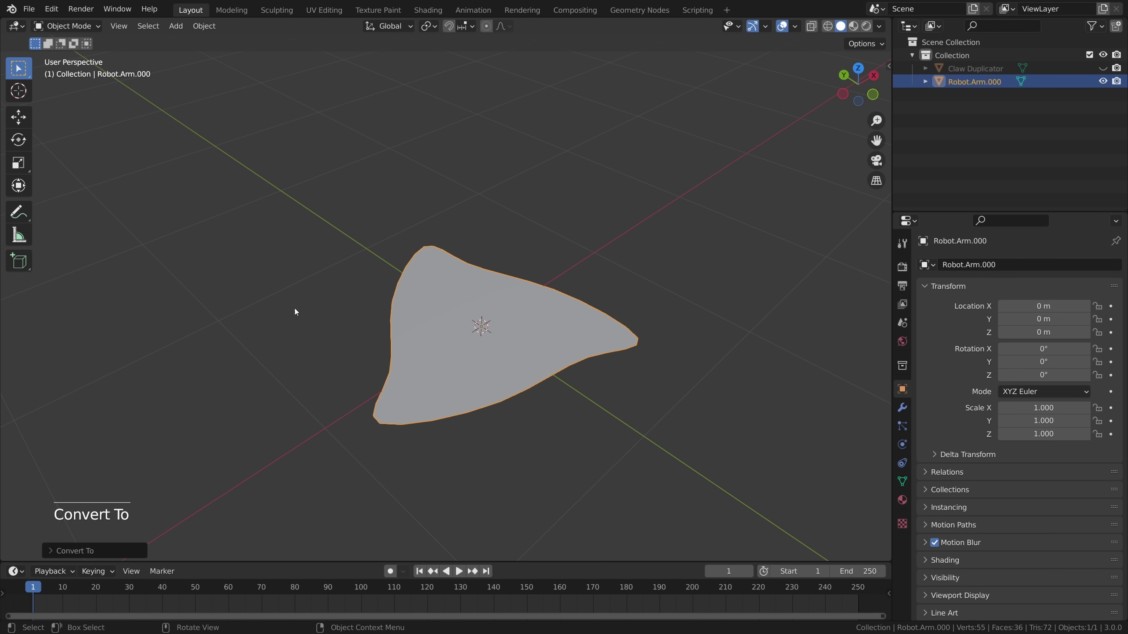
- In Edit Mode, select the entire flat shape and extrude it upward with snapping enabled to form a solid block
click(80, 27)
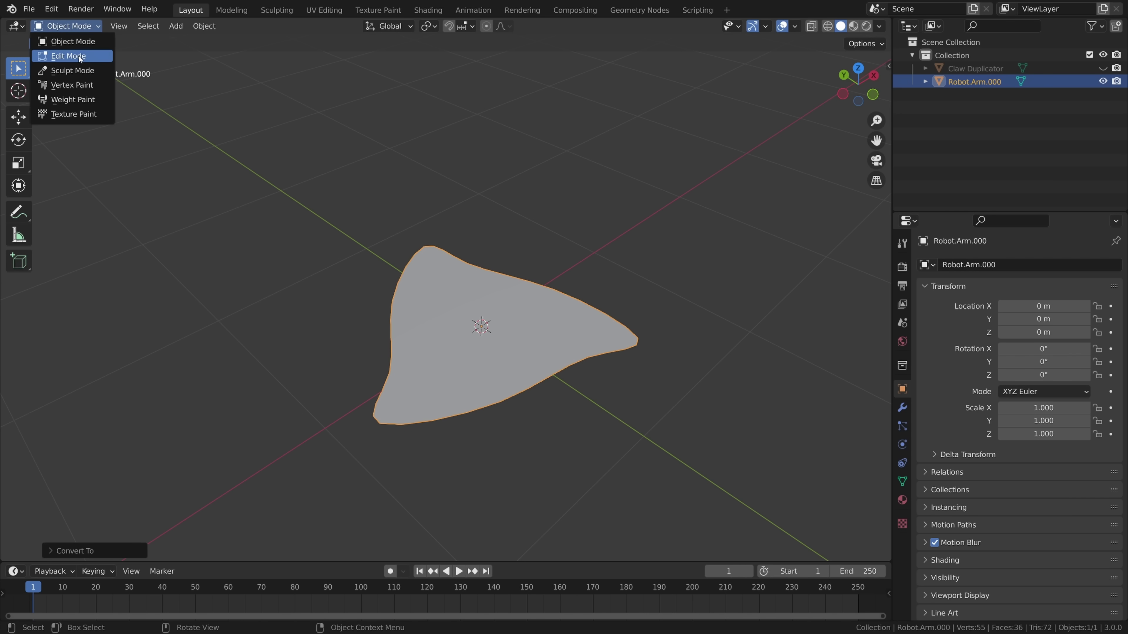
key(Tab)
middle_drag(445, 346, 320, 254)
key(a)
shift+middle_drag(652, 319, 636, 385)
scroll(637, 385, down, 2)
key(e)
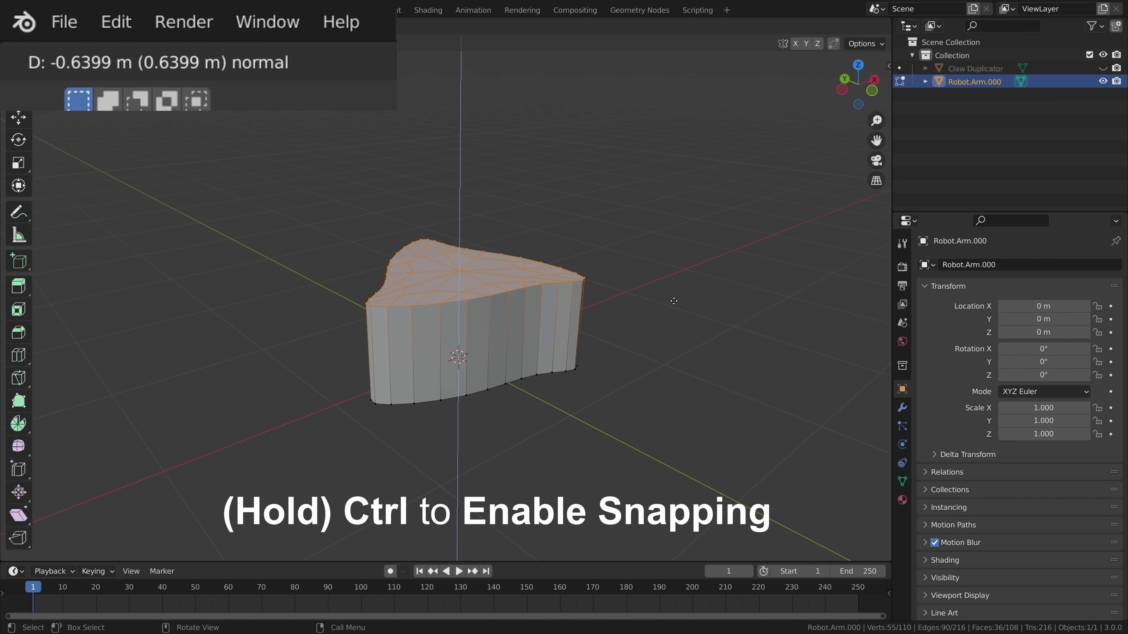
key(ctrl)
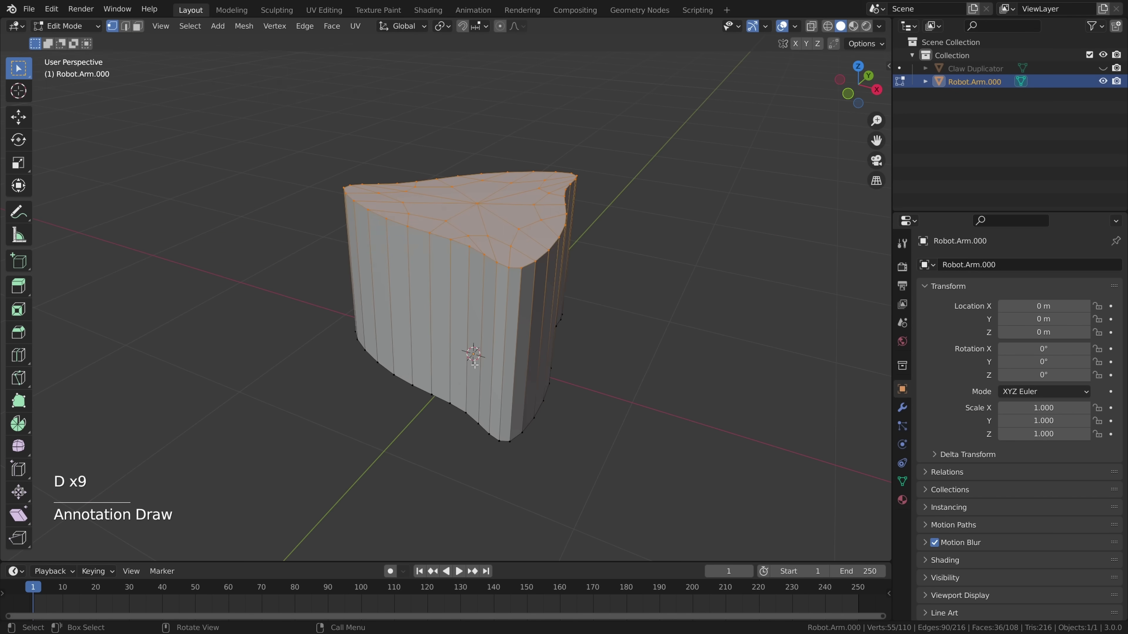
middle_drag(706, 374, 486, 357)
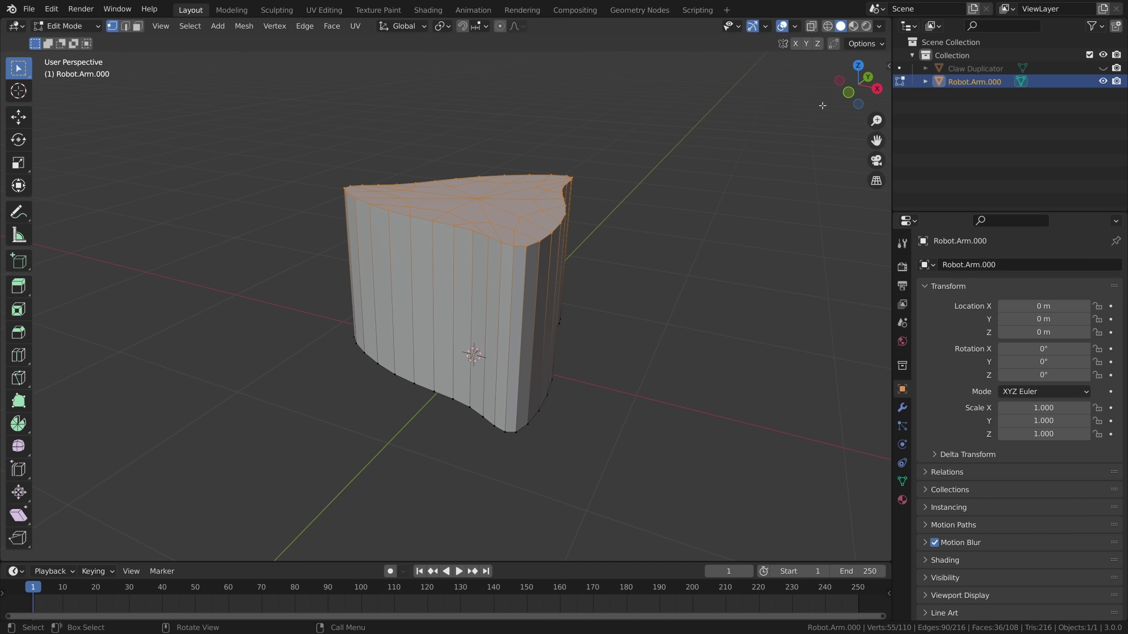
- In front view, draw an annotation of a cross-shaped side profile beside the block
drag(838, 100, 888, 95)
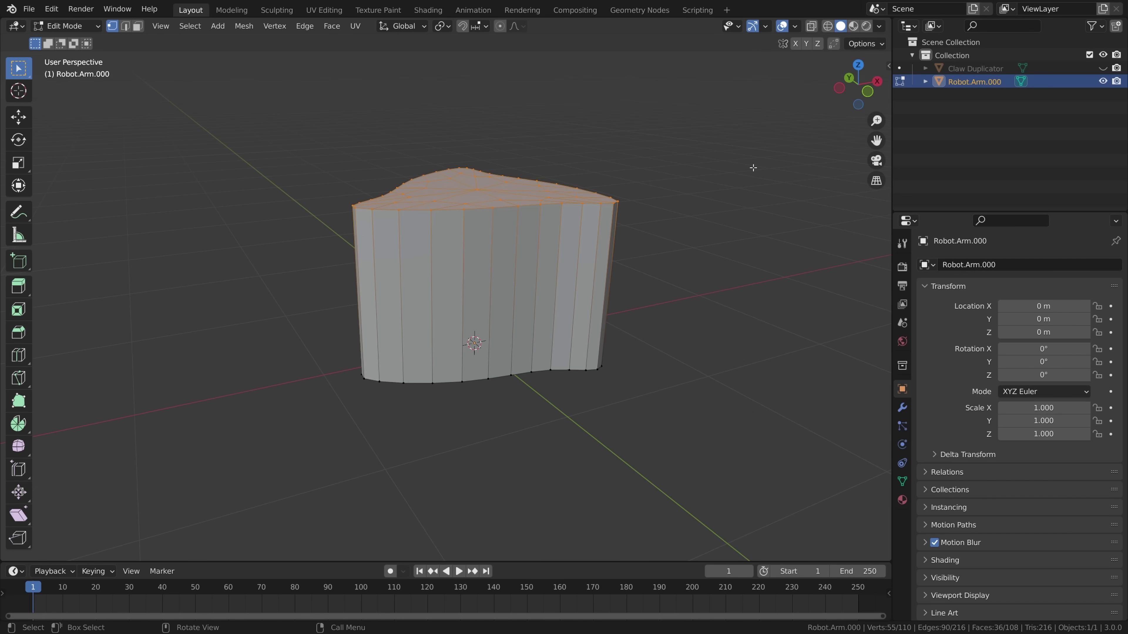
click(868, 93)
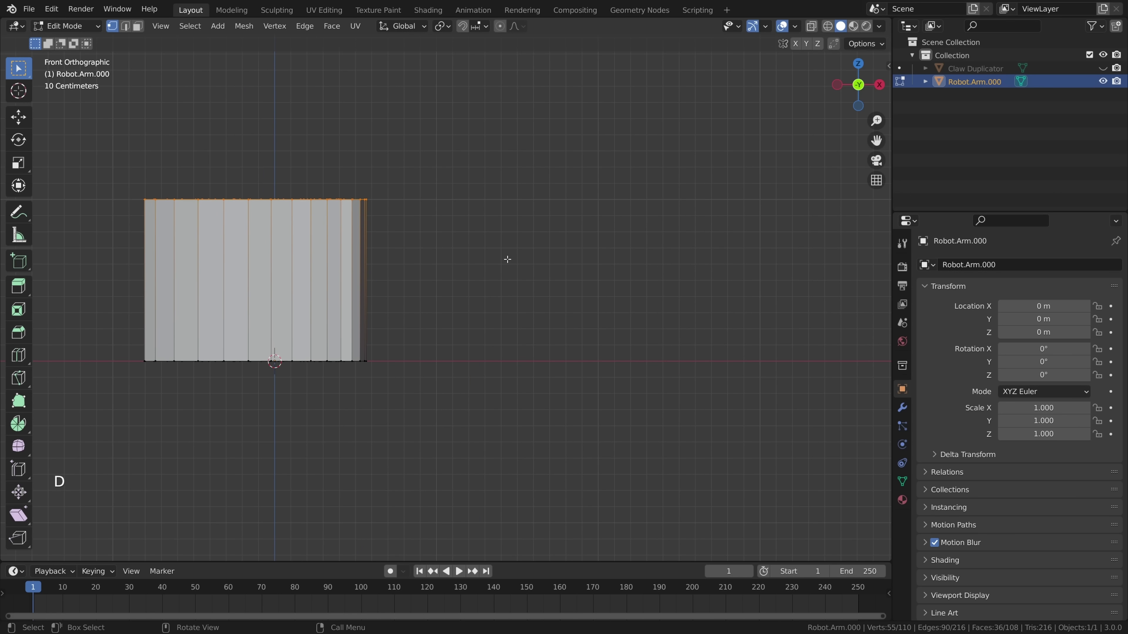
drag(502, 245, 504, 314)
mouse_move(546, 356)
mouse_down()
mouse_move(612, 362)
mouse_move(655, 237)
mouse_move(569, 197)
mouse_move(538, 240)
mouse_move(502, 242)
mouse_up()
shift+middle_drag(381, 364, 437, 361)
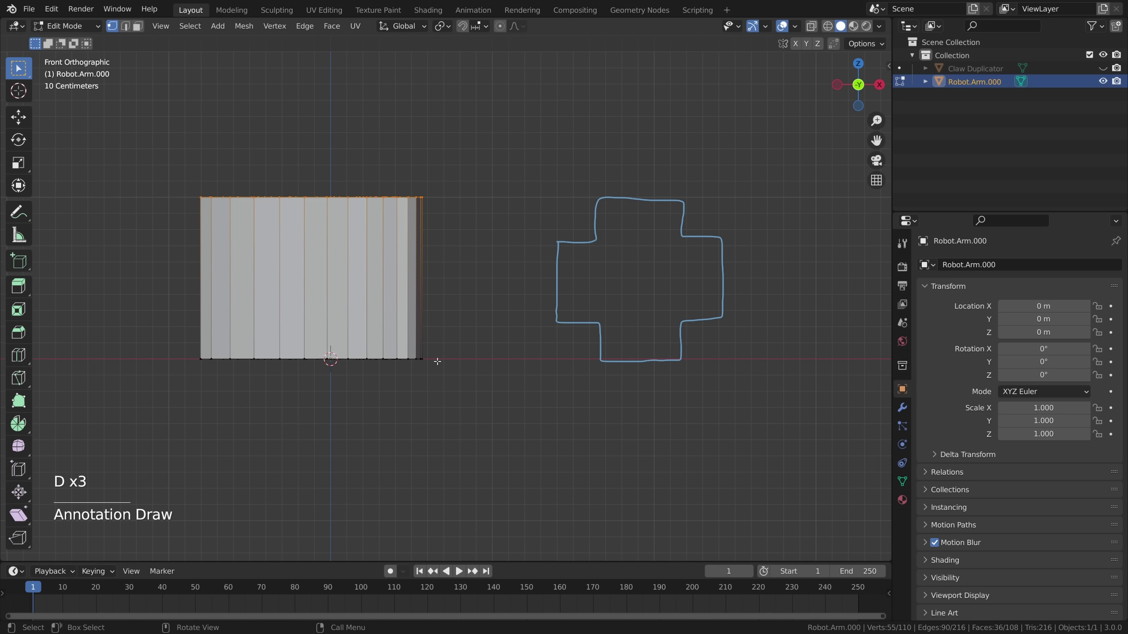
- Annotate the block with a full-height bracket labelled 1M and a mid-height bracket labelled 0.5m
drag(461, 358, 440, 200)
mouse_move(474, 278)
mouse_down()
mouse_move(490, 299)
mouse_move(517, 286)
mouse_move(530, 297)
mouse_up()
shift+middle_drag(329, 260, 492, 262)
drag(345, 241, 323, 242)
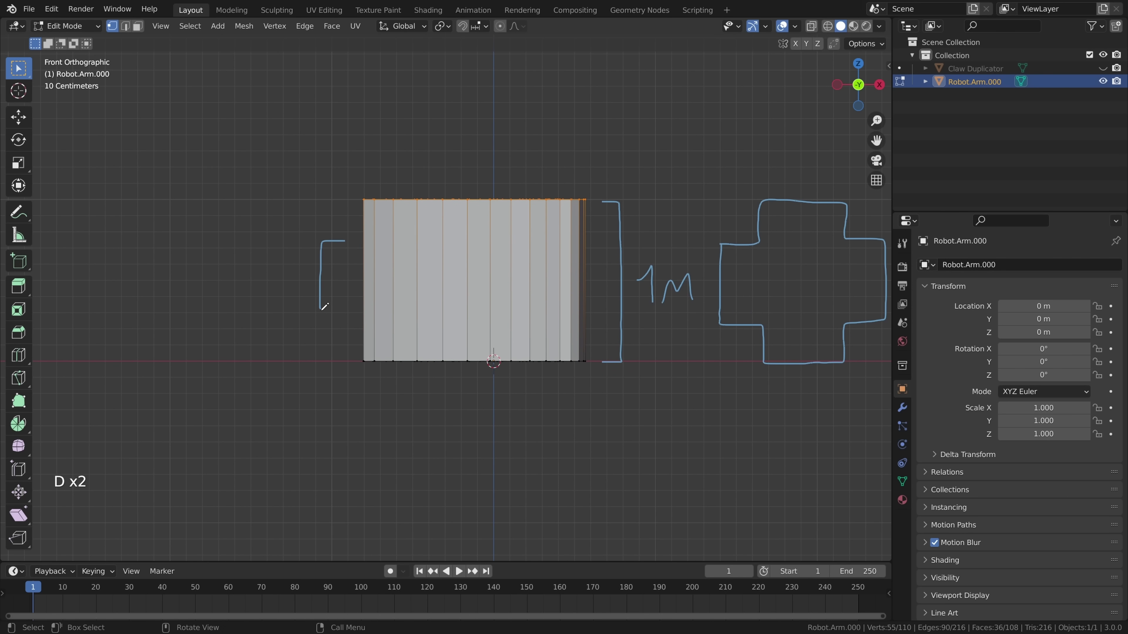
drag(340, 317, 342, 320)
mouse_move(259, 274)
mouse_down()
mouse_move(280, 296)
mouse_move(313, 295)
mouse_up()
click(273, 292)
- Add three evenly spaced horizontal loop cuts around the block's side walls without sliding them
middle_drag(538, 332, 527, 349)
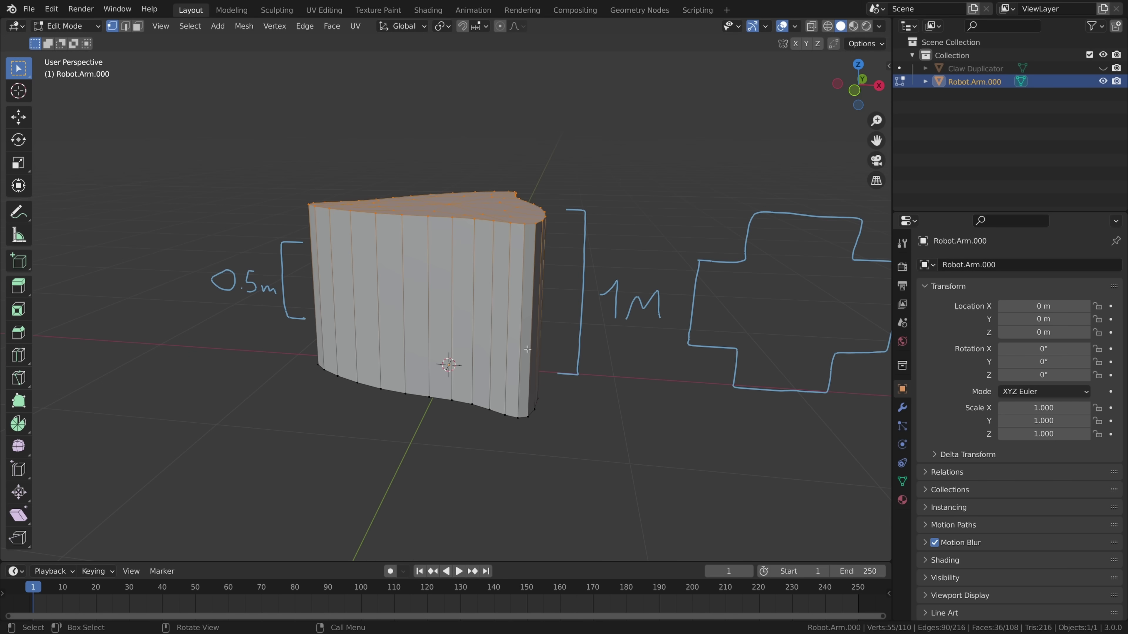
key(ctrl+r)
scroll(492, 316, up, 2)
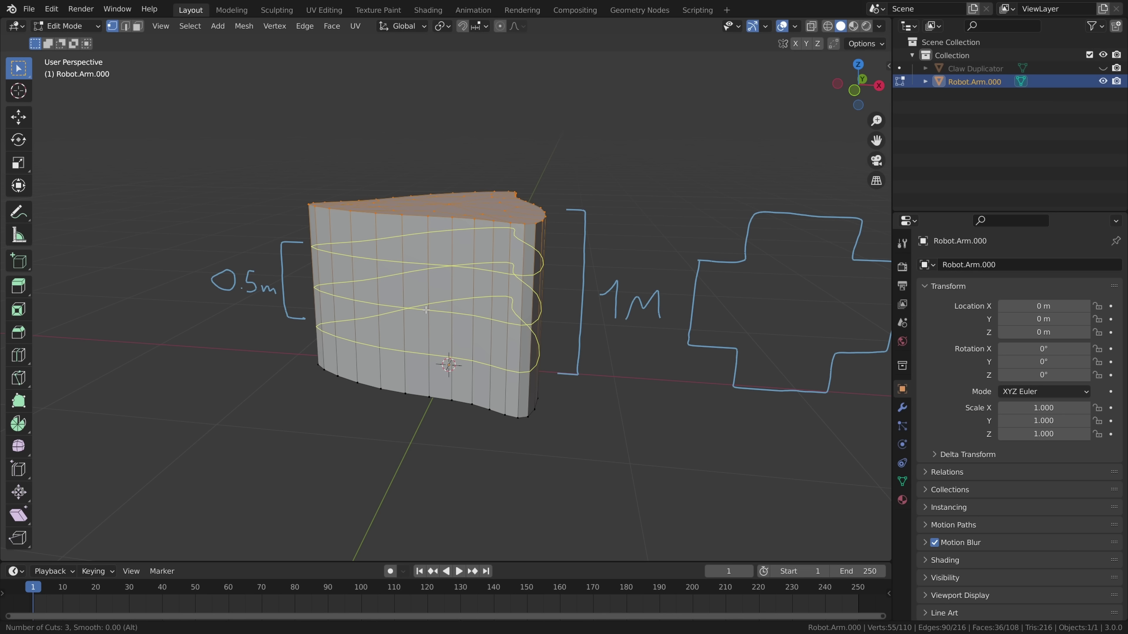
click(479, 306)
right_click(499, 303)
middle_drag(499, 304, 541, 357)
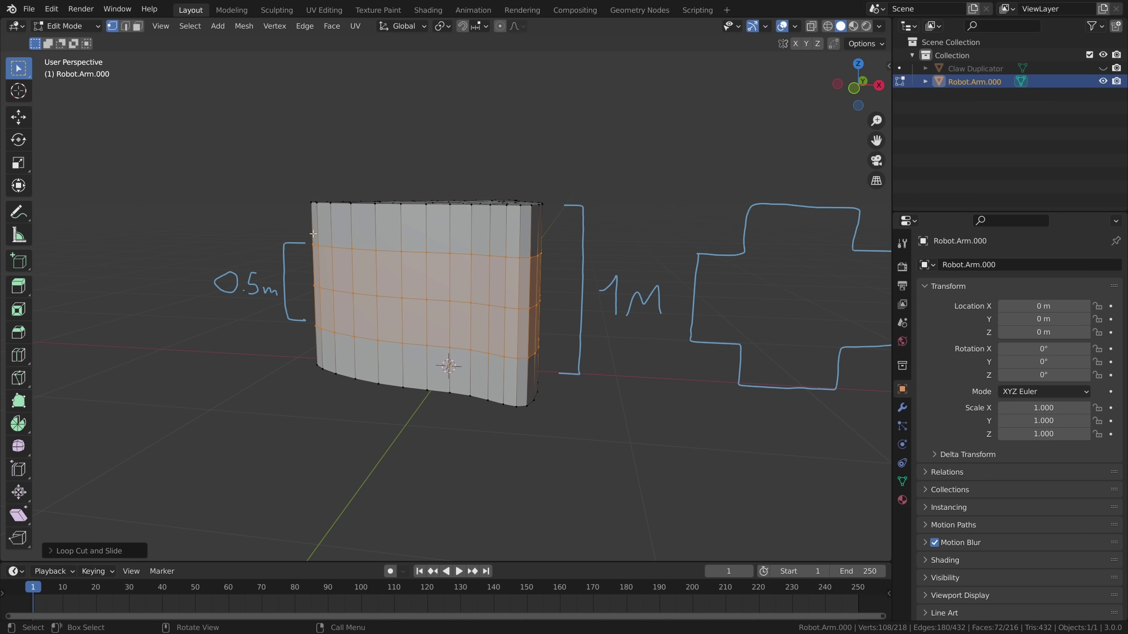
- Invert the selection and delete the block's top and bottom vertices, keeping only the middle band
middle_drag(622, 336, 636, 345)
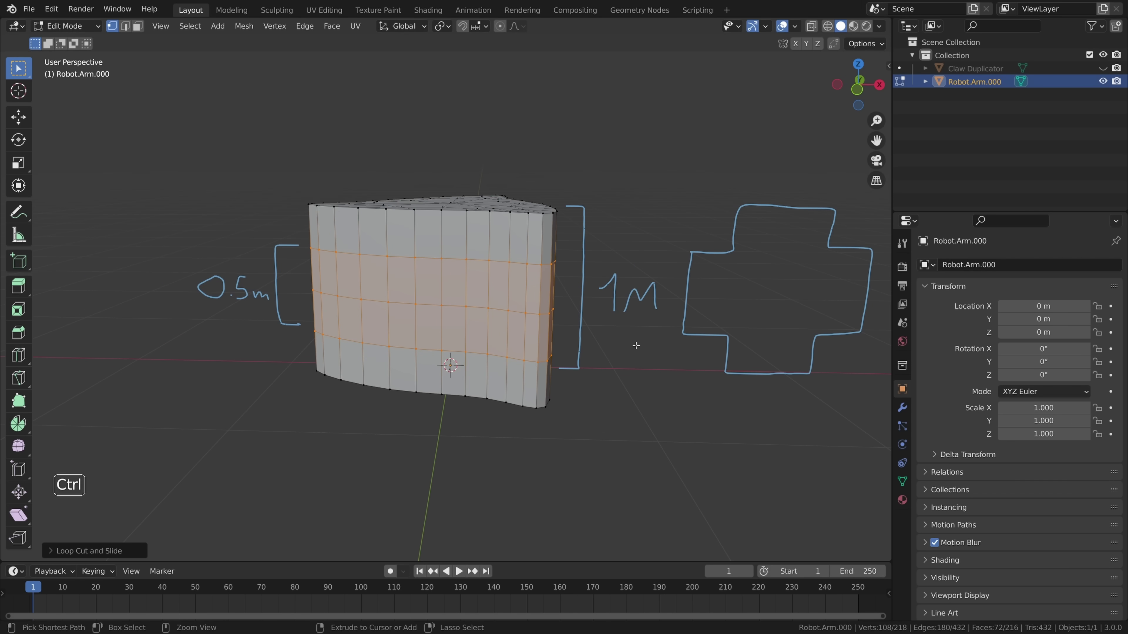
key(ctrl+i)
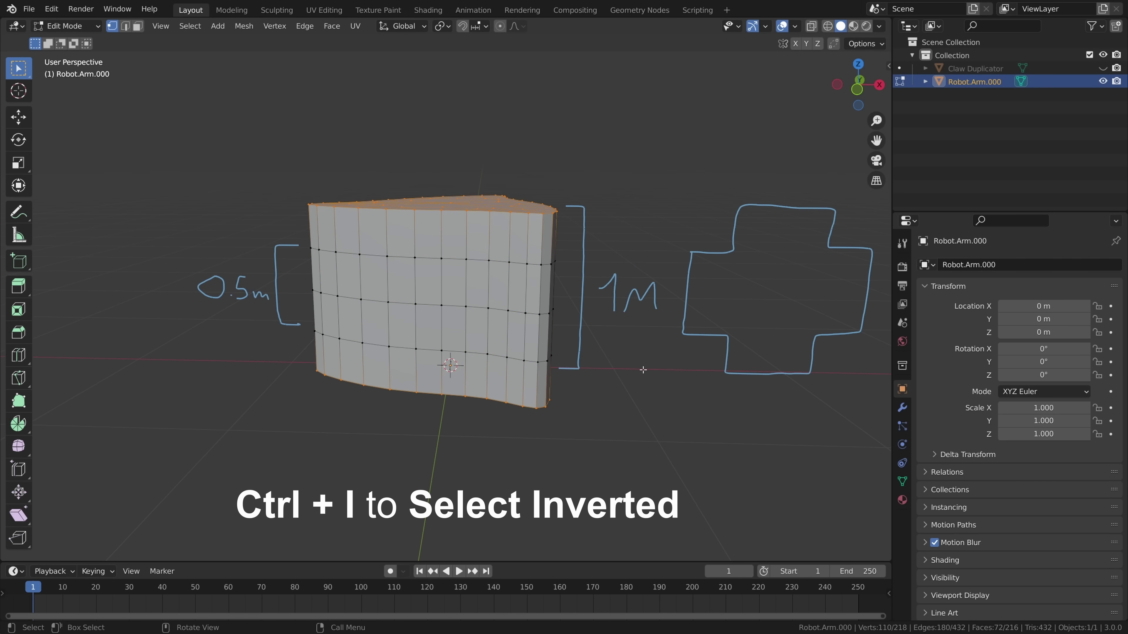
key(x)
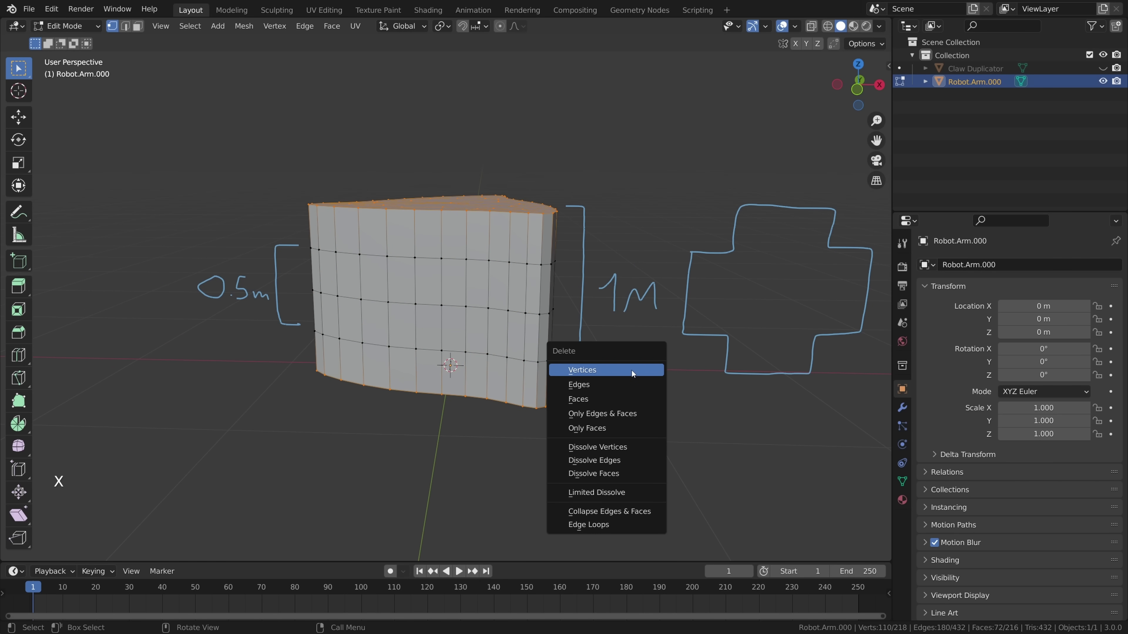
click(632, 370)
middle_drag(632, 370, 271, 275)
middle_drag(465, 258, 794, 333)
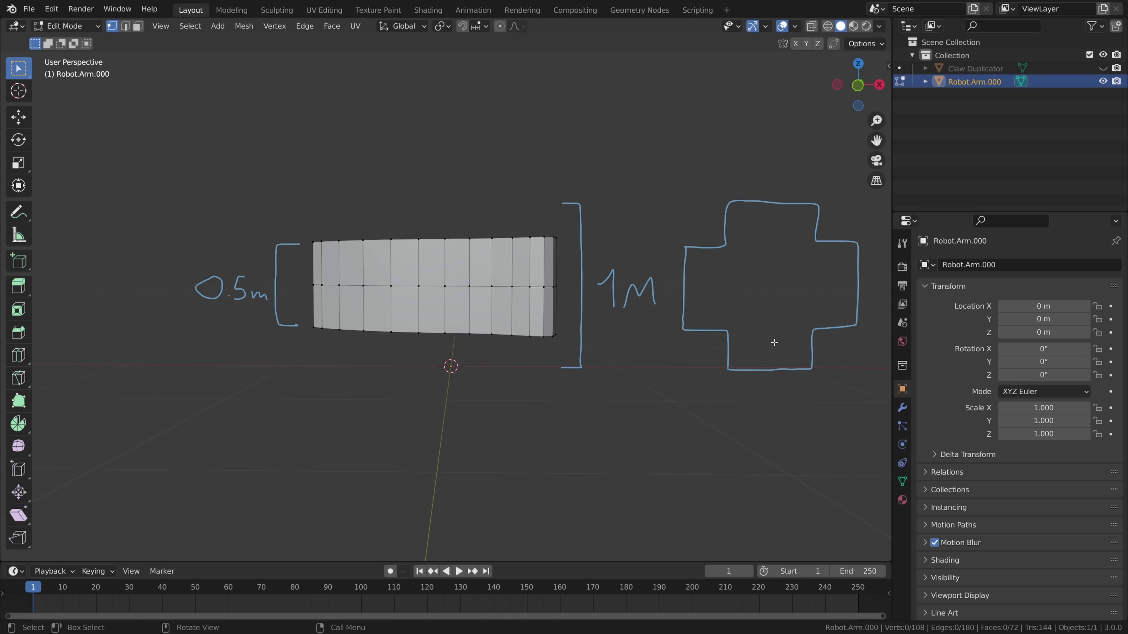
shift+middle_drag(796, 287, 622, 285)
mouse_move(669, 214)
mouse_down()
mouse_move(579, 206)
mouse_move(535, 161)
mouse_move(532, 115)
mouse_up()
mouse_move(673, 214)
mouse_down()
mouse_move(709, 169)
mouse_move(722, 119)
mouse_up()
right_drag(591, 107, 564, 114)
middle_drag(564, 114, 395, 306)
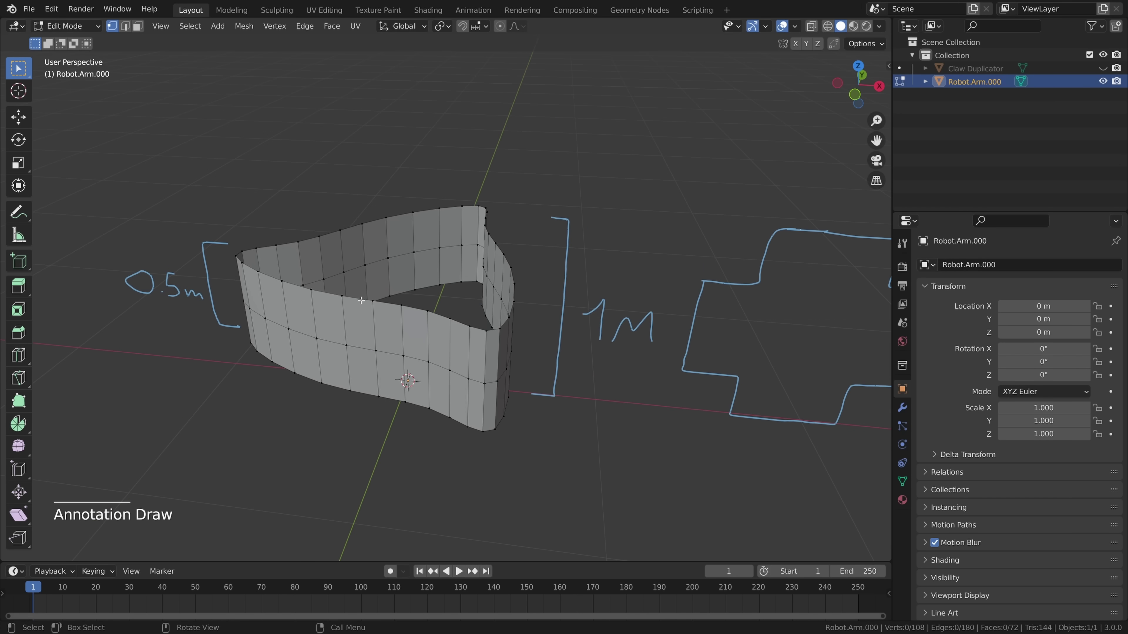
drag(279, 236, 454, 195)
key(ctrl+z)
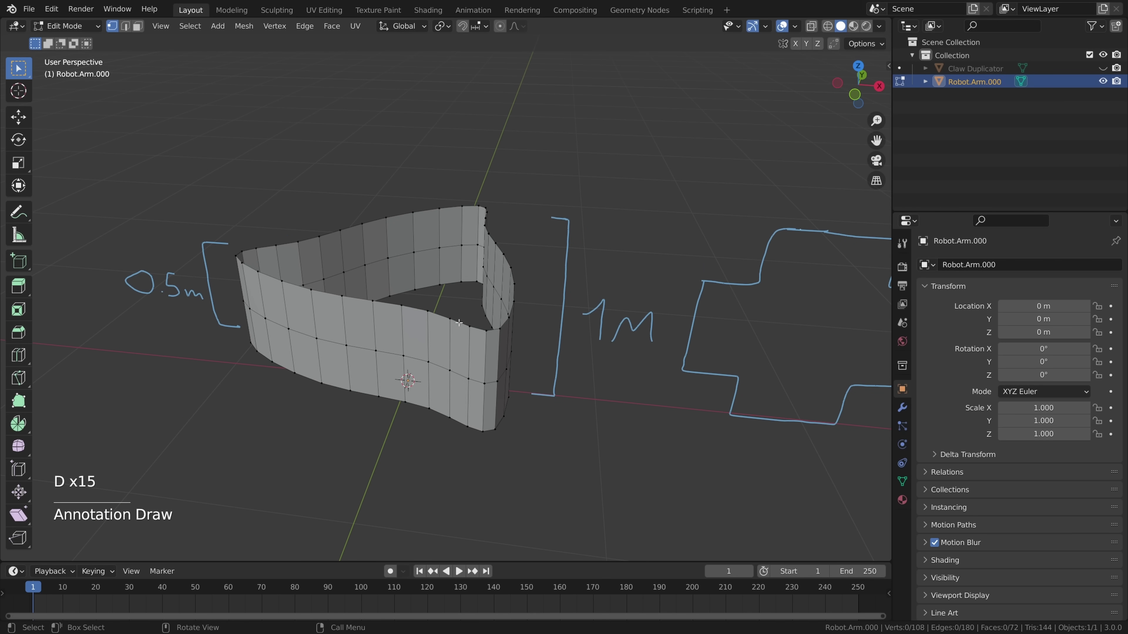
- Select the band's upper and lower rim loops, extrude them in place and scale them inward to roughly half size, excluding Z
alt+click(390, 304)
mouse_move(417, 368)
middle_down()
mouse_move(377, 396)
mouse_move(433, 342)
middle_up()
alt+shift+click(421, 402)
middle_drag(434, 265, 587, 427)
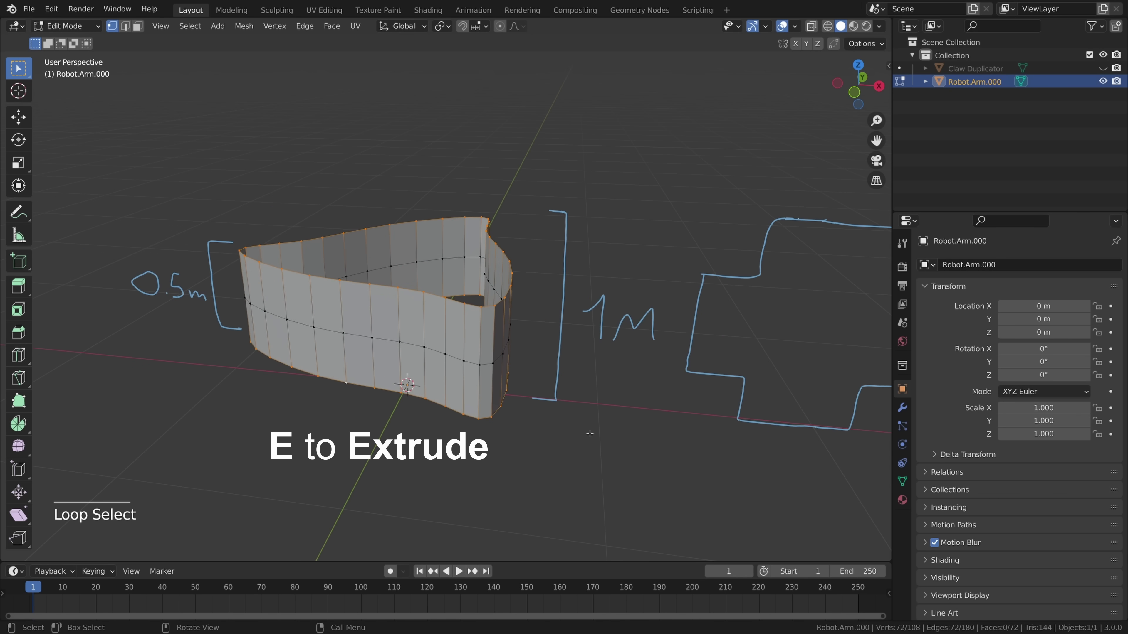
key(e)
right_click(590, 409)
key(s)
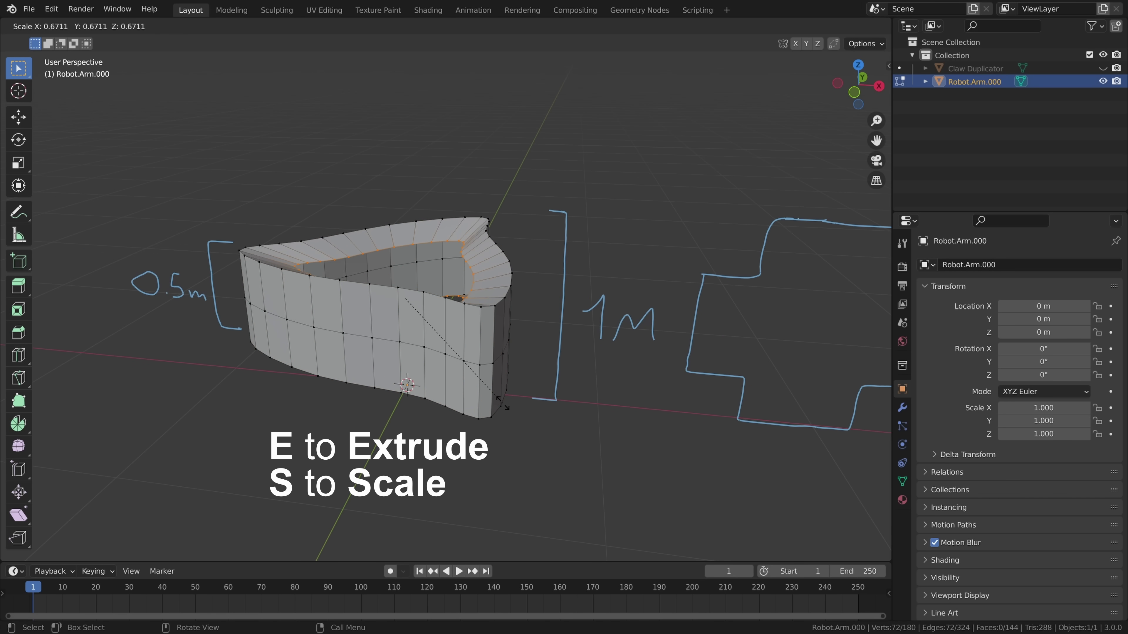
key(shift+z)
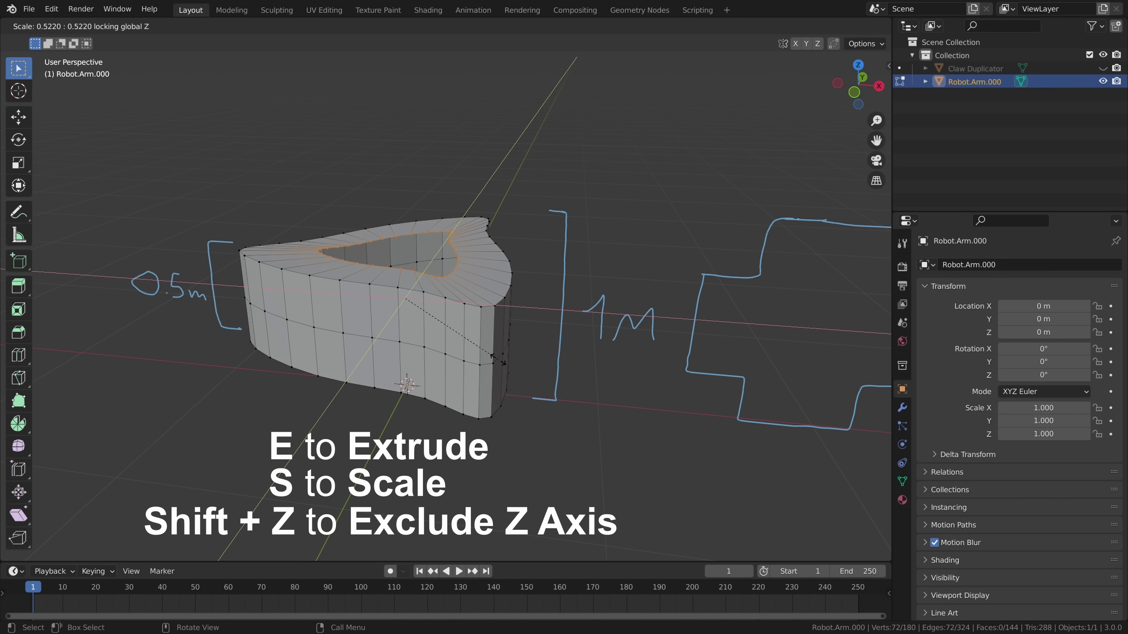
click(480, 345)
- Extrude both inner rims and scale them along Z with snapping until the shape matches the annotated 1 m height
middle_drag(531, 372, 666, 249)
click(863, 89)
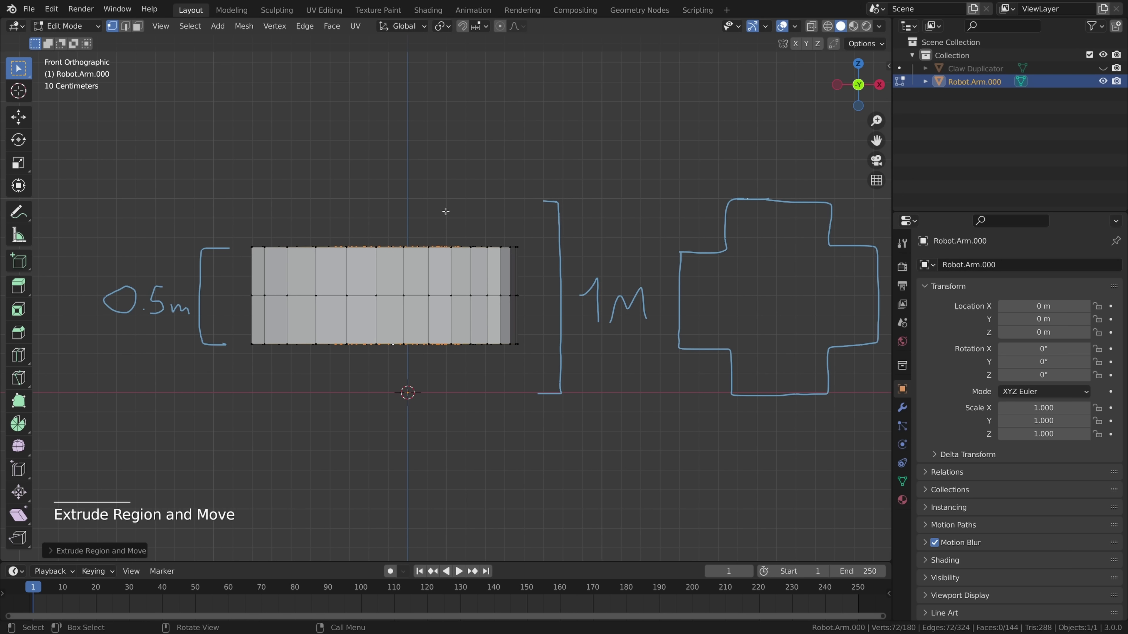
key(e)
right_click(578, 334)
key(s)
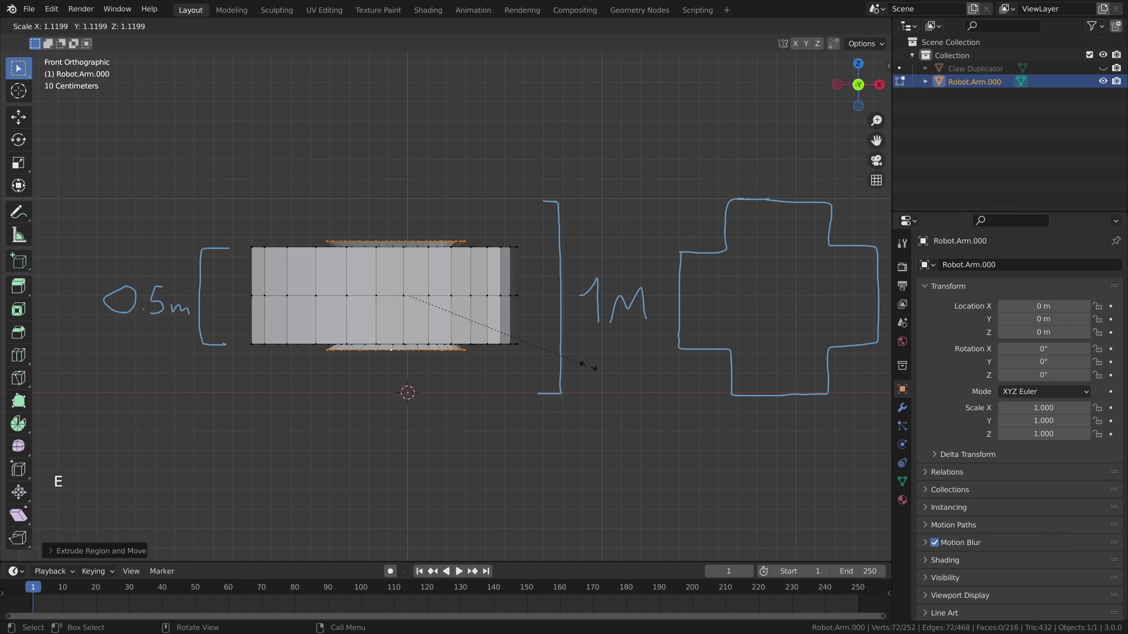
key(z)
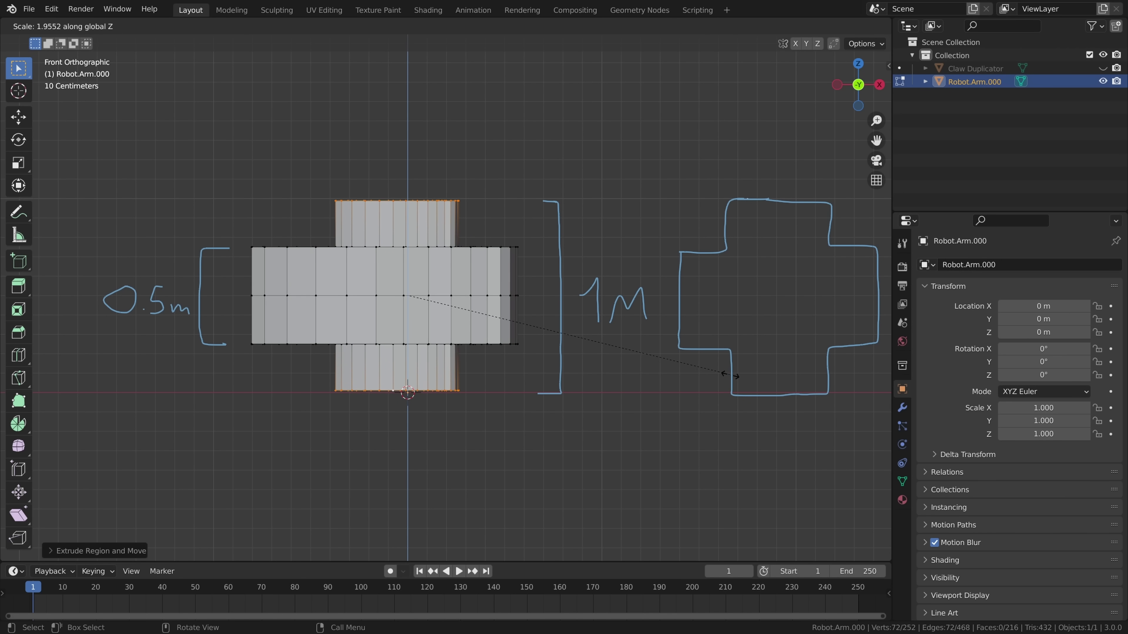
key(ctrl)
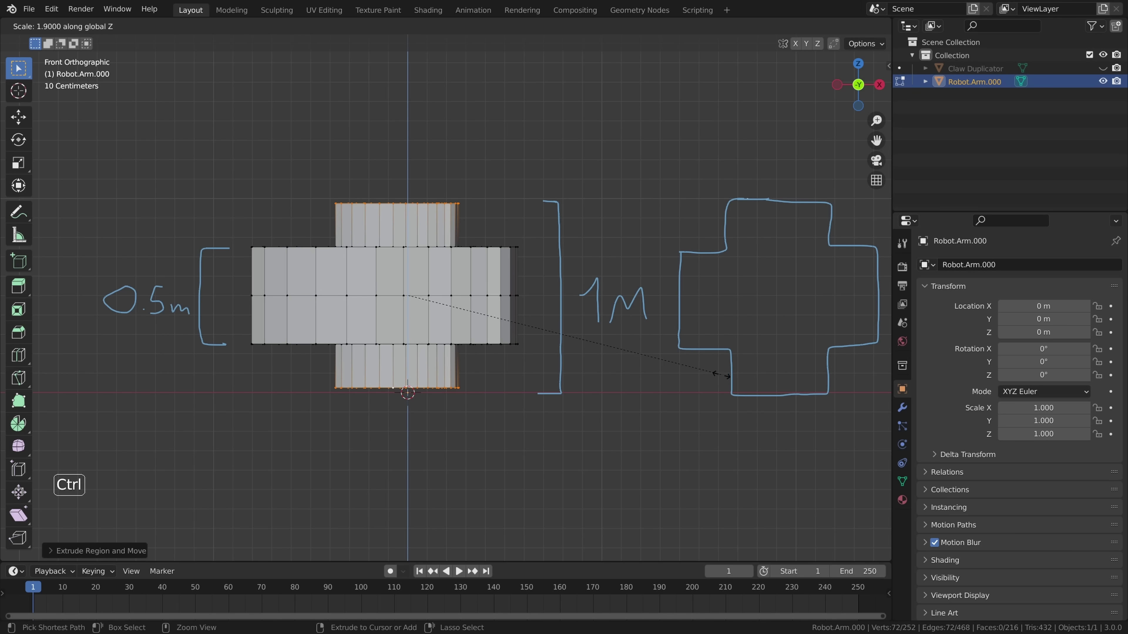
click(740, 377)
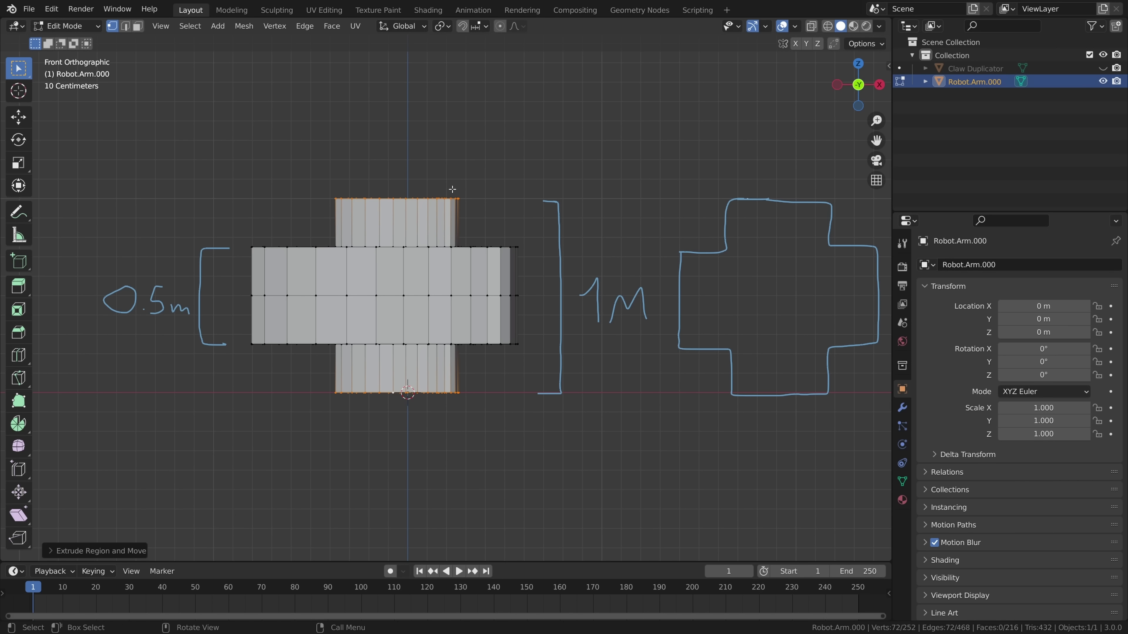
- Erase the 0.5m, 1M and cross-shaped annotations around the model
key(d)
right_drag(217, 258, 120, 302)
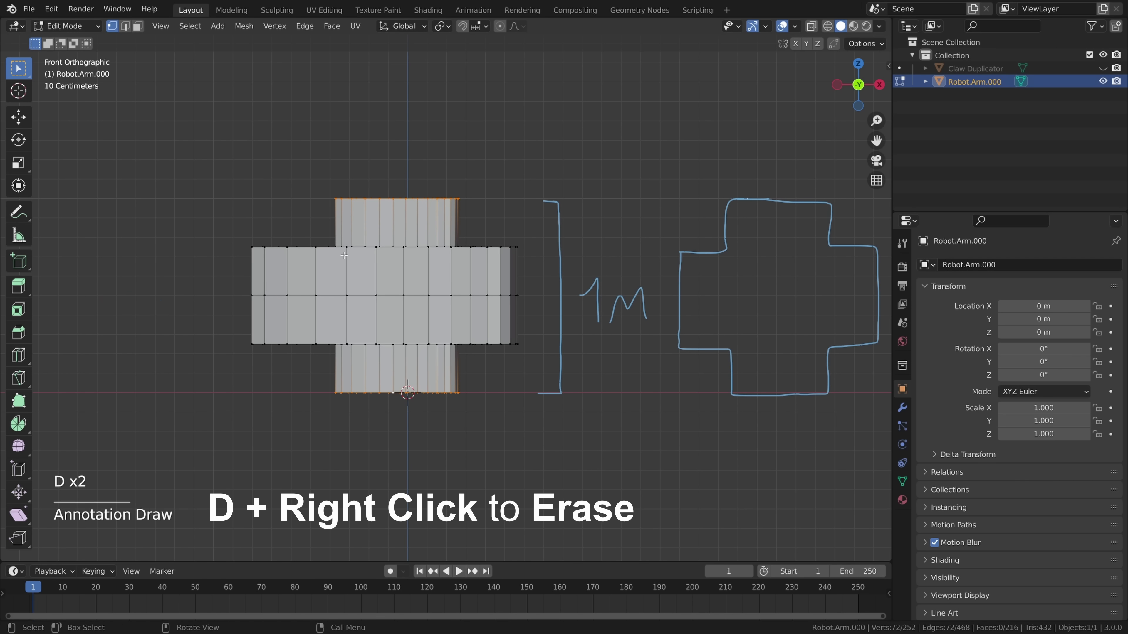
scroll(413, 176, up, 2)
shift+middle_drag(414, 173, 440, 200)
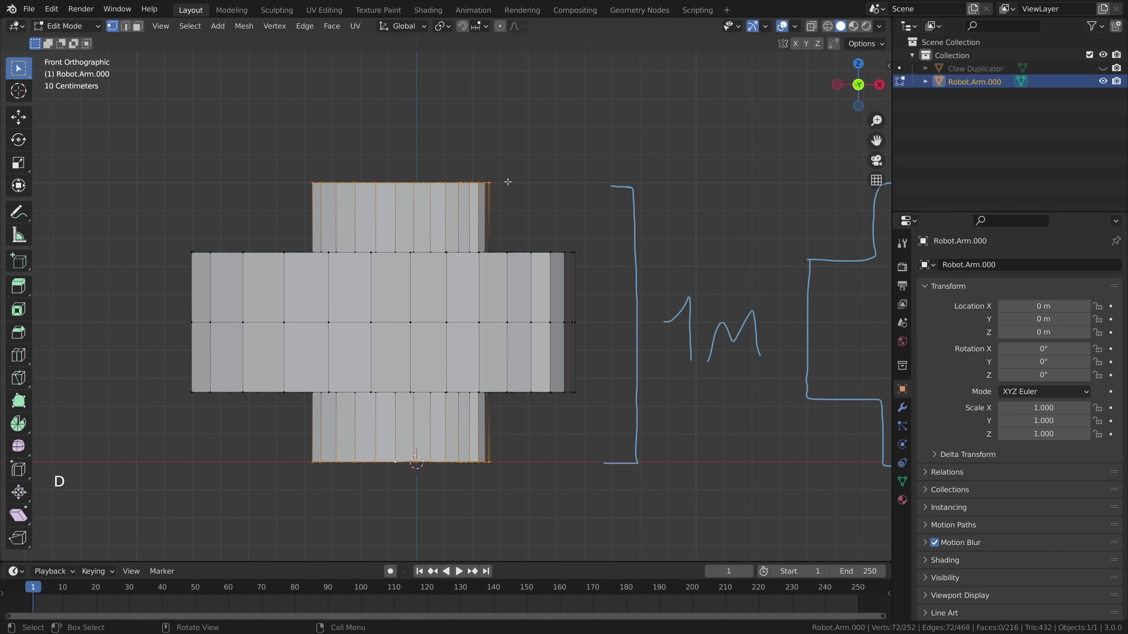
drag(499, 183, 511, 188)
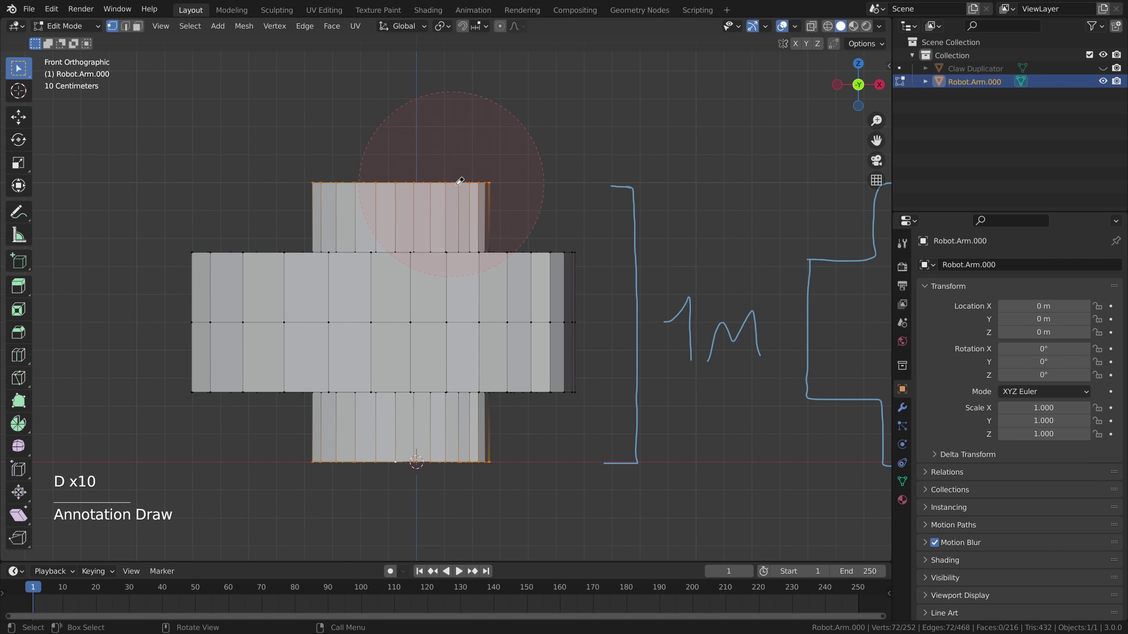
scroll(452, 181, down, 5)
scroll(485, 278, up, 3)
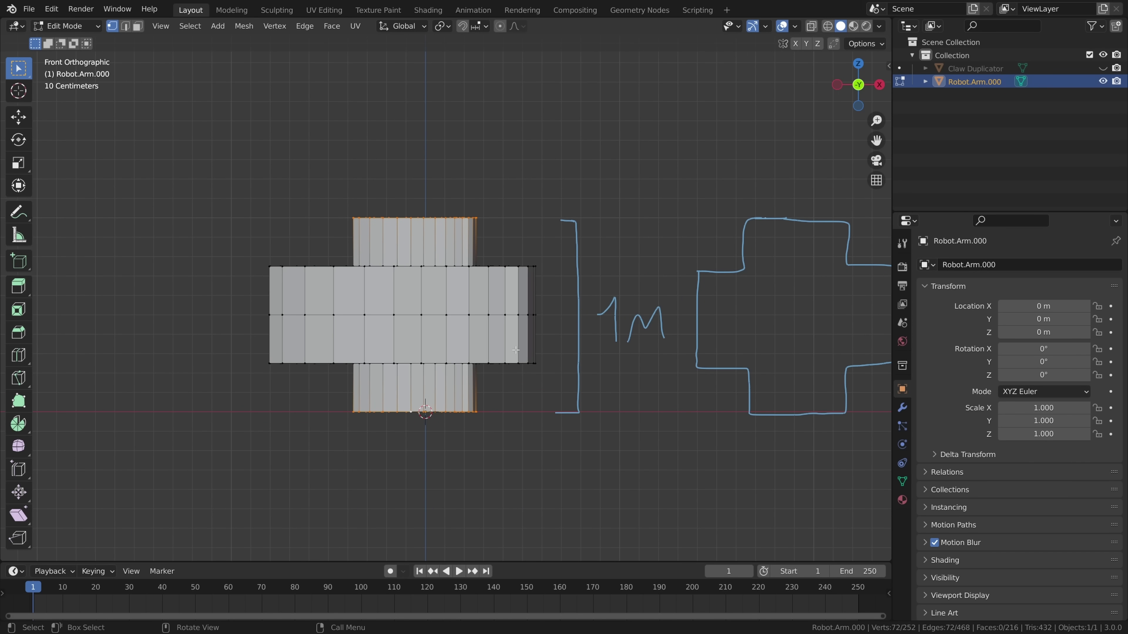
scroll(675, 188, down, 1)
shift+middle_drag(675, 189, 607, 234)
key(d)
mouse_move(492, 376)
right_down()
mouse_move(508, 376)
mouse_move(465, 245)
right_up()
scroll(535, 346, up, 2)
mouse_move(502, 357)
shift+middle_down()
mouse_move(612, 320)
mouse_move(557, 283)
mouse_move(660, 267)
mouse_move(639, 287)
shift+middle_up()
- Select the horizontal edge loop around the middle of the wide section and bevel it into a narrow band
key(alt+a)
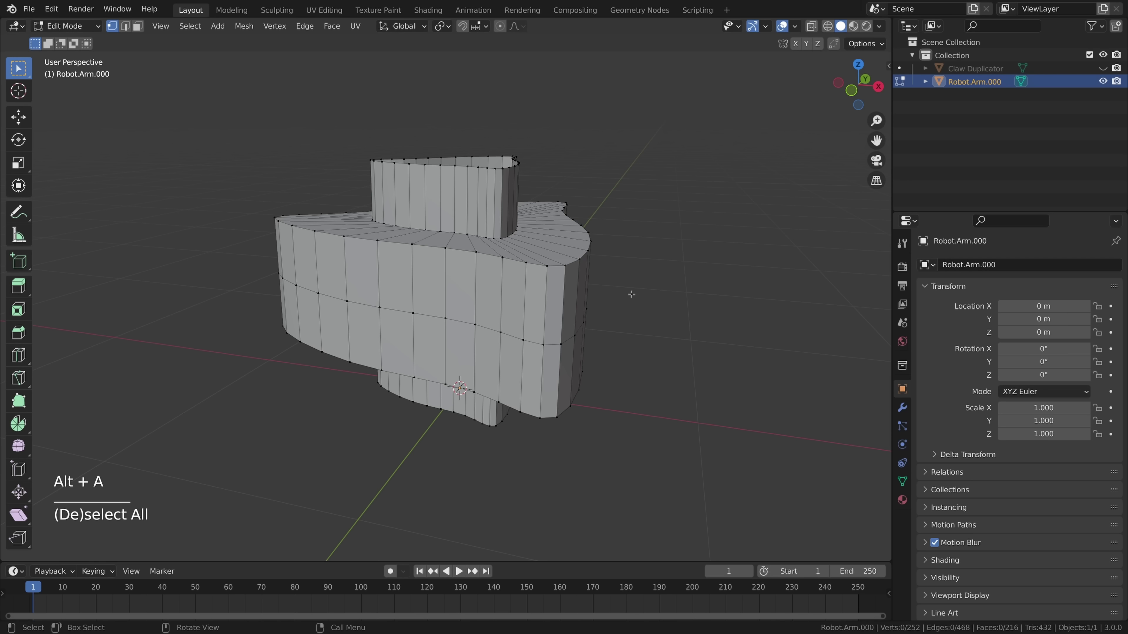
alt+click(441, 312)
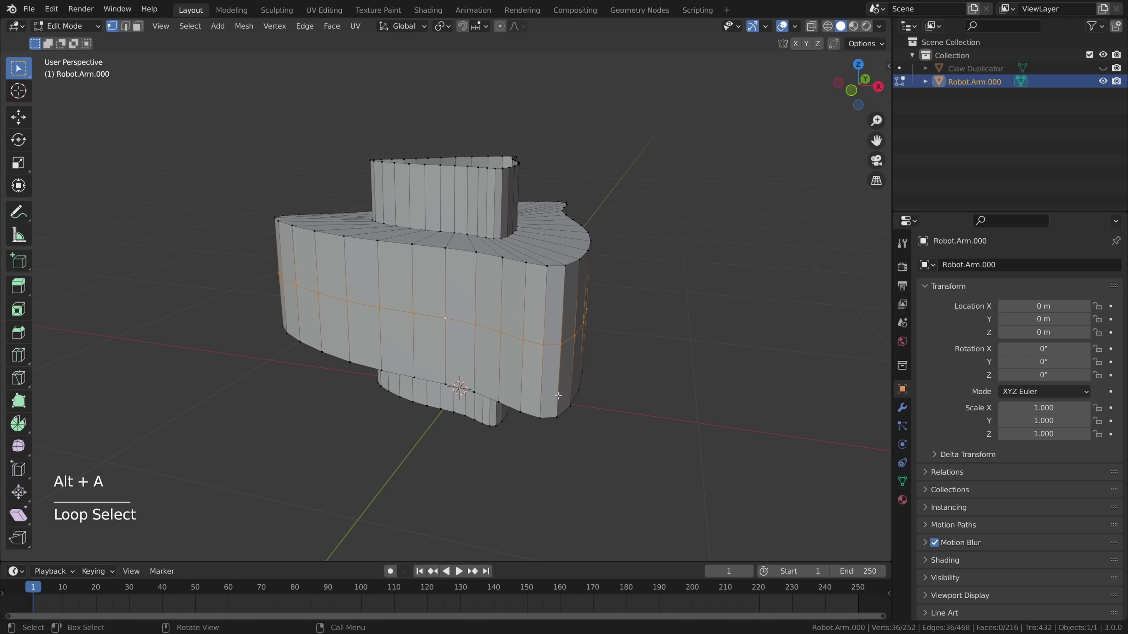
key(ctrl+b)
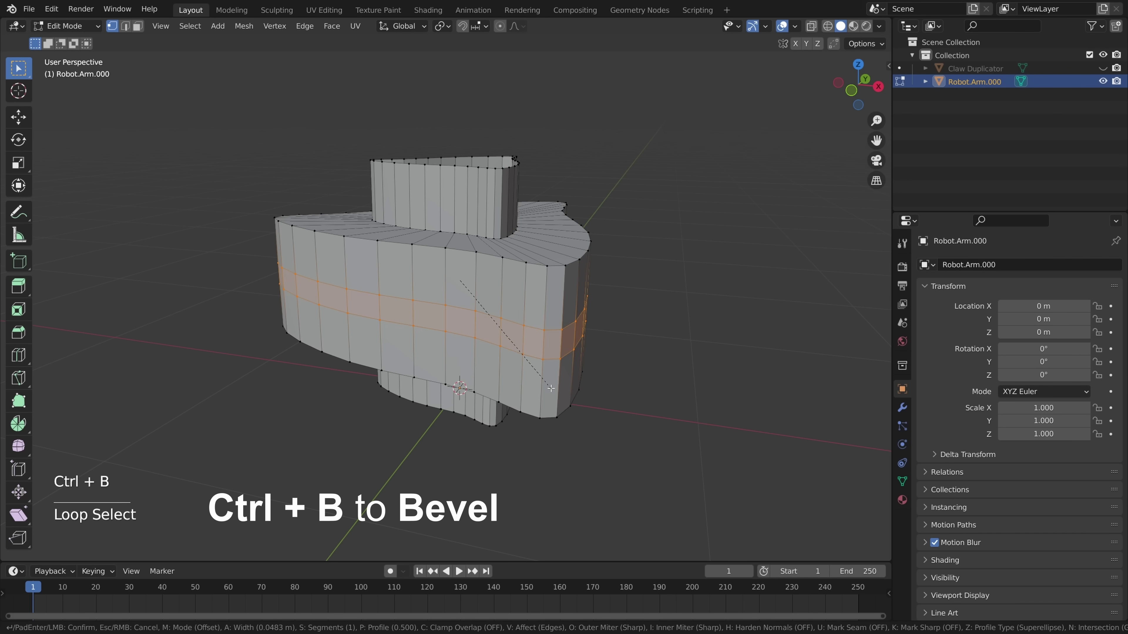
click(552, 390)
- Extrude the beveled band in place and scale it outward by about 1.13, excluding Z, to form a protruding rim
middle_drag(552, 389, 630, 379)
key(e)
key(s)
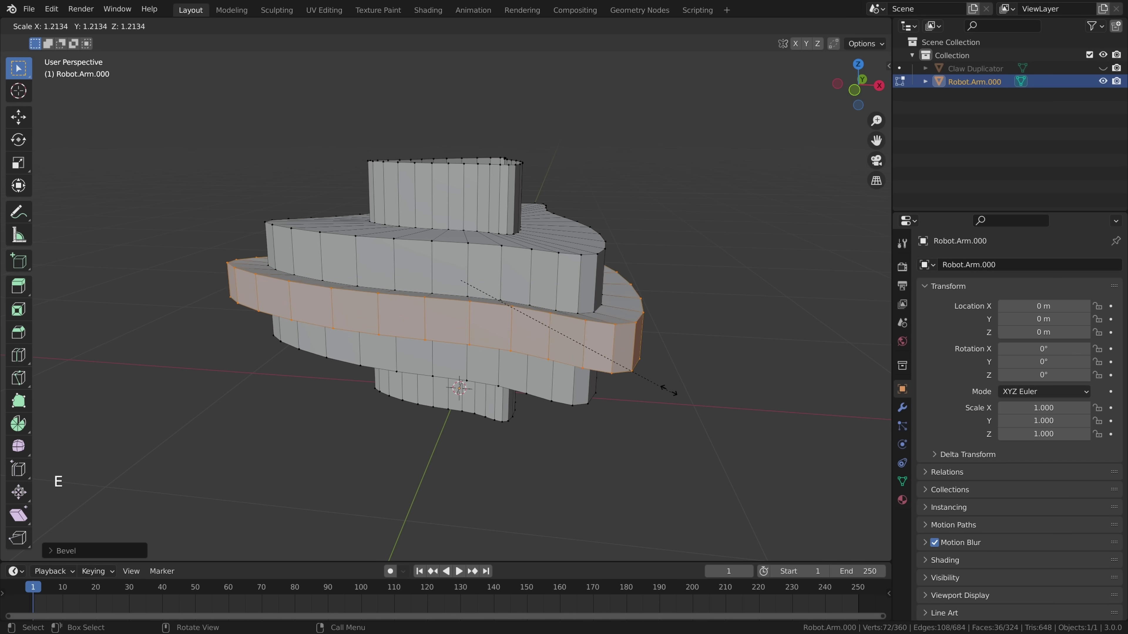
key(shift+z)
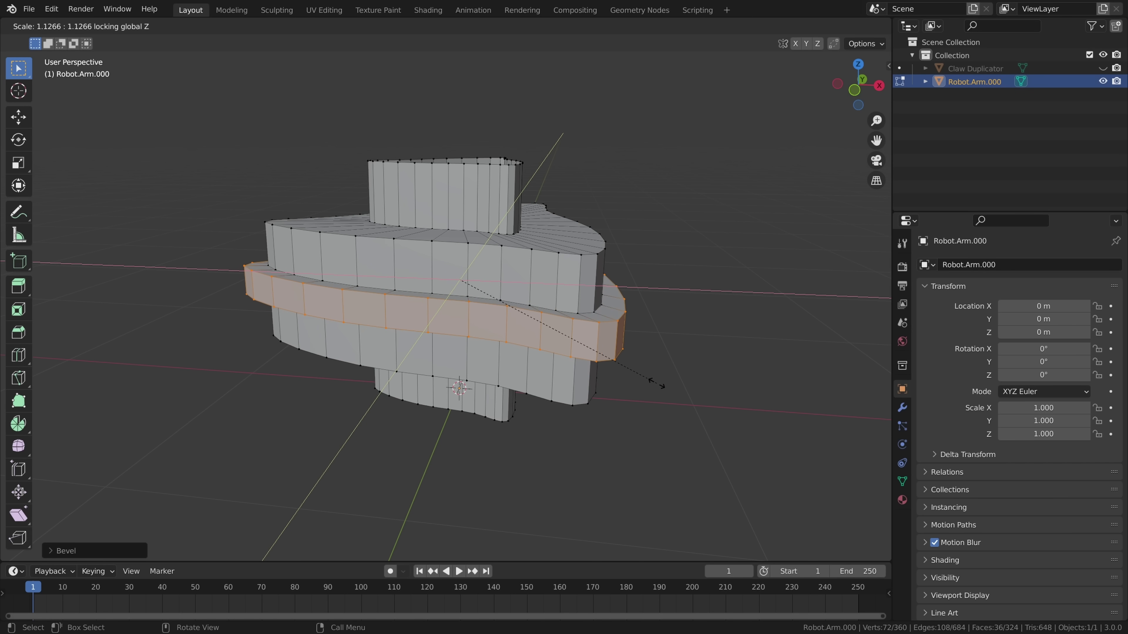
click(665, 379)
scroll(665, 379, down, 1)
middle_drag(560, 378, 461, 394)
- With X-ray on in front view, select the wide middle section and its rim, scale them taller along Z, and return to Object Mode
key(Tab)
key(KP_1)
scroll(591, 315, up, 1)
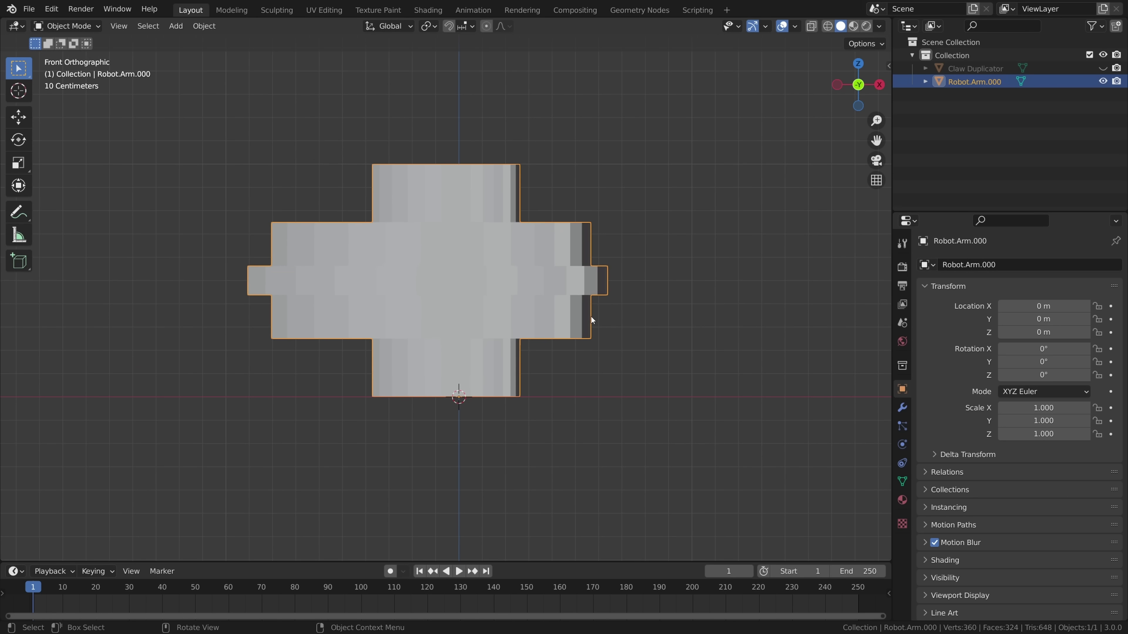
key(alt+z)
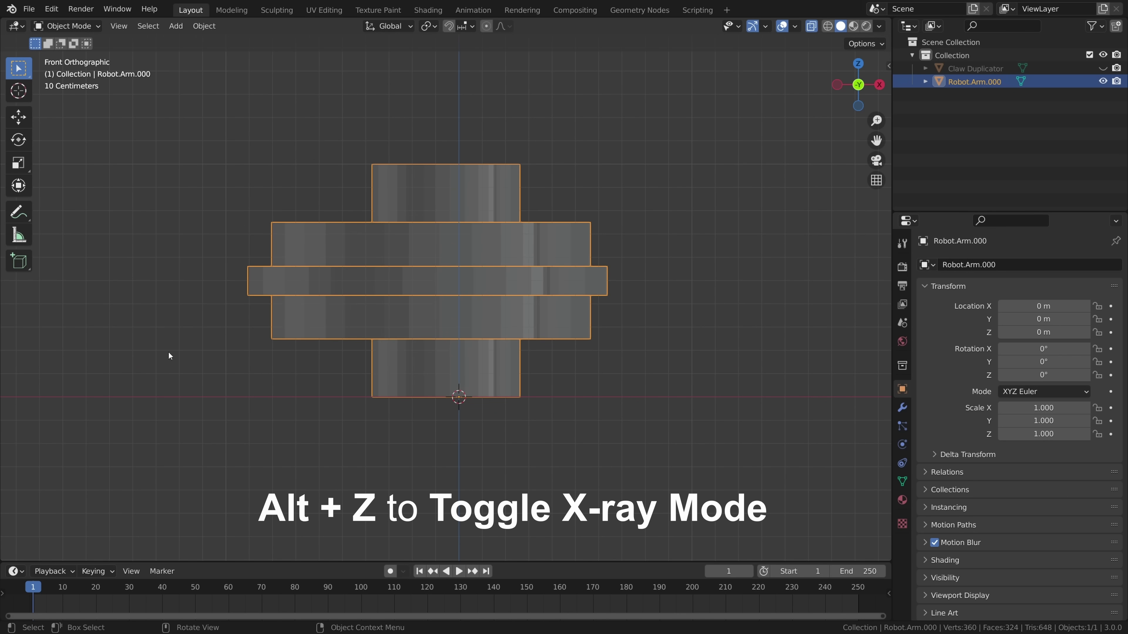
key(Tab)
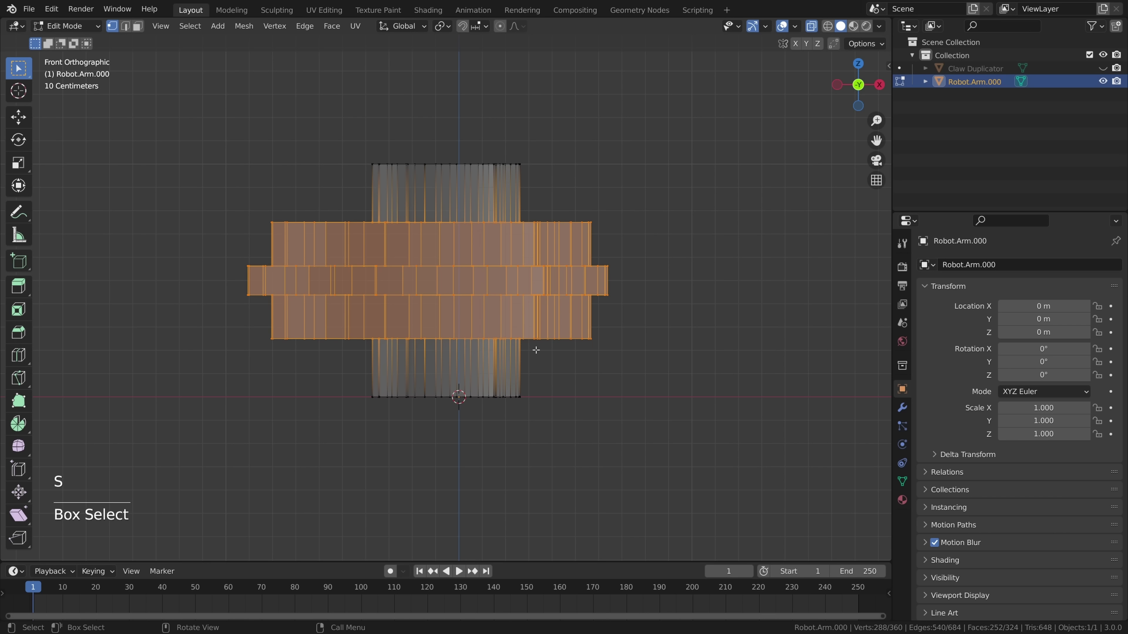
drag(219, 204, 607, 364)
key(s)
key(z)
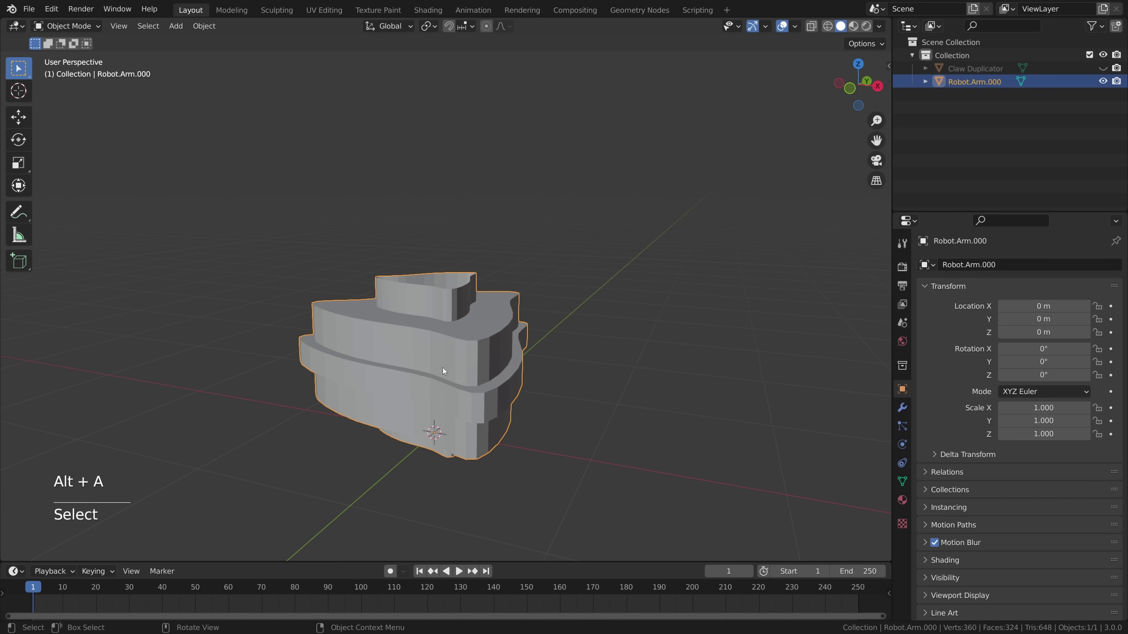
middle_drag(443, 368, 573, 338)
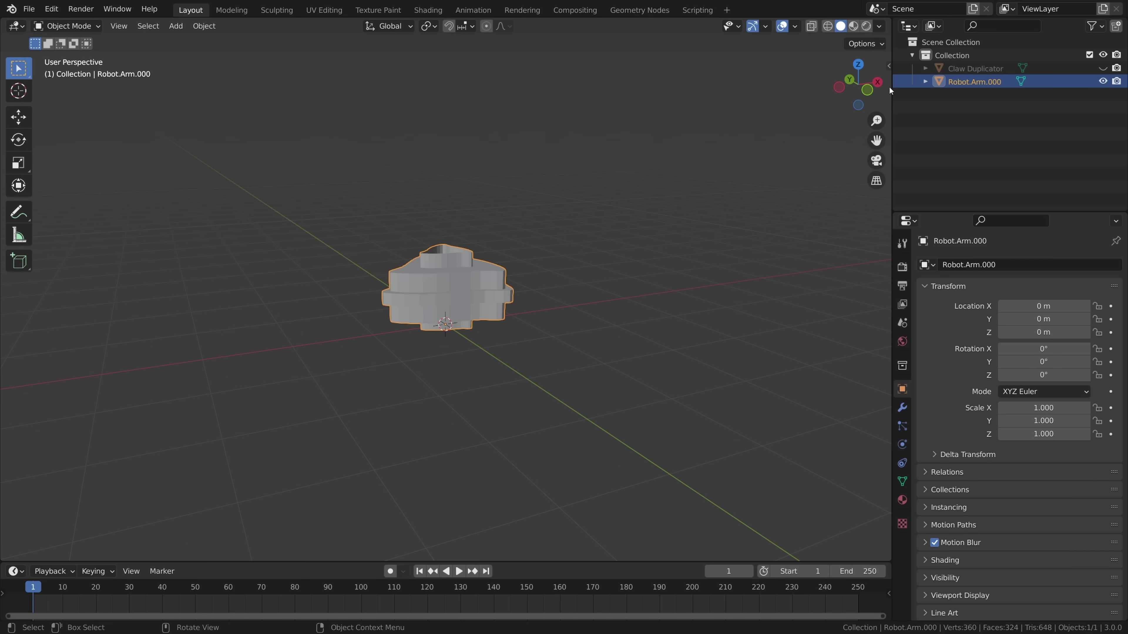
- In front view, draw four stacked annotation brackets above the segment, marking equal 10 m height intervals
click(867, 93)
scroll(568, 170, down, 3)
shift+middle_drag(532, 176, 516, 362)
scroll(516, 362, down, 3)
scroll(522, 356, down, 3)
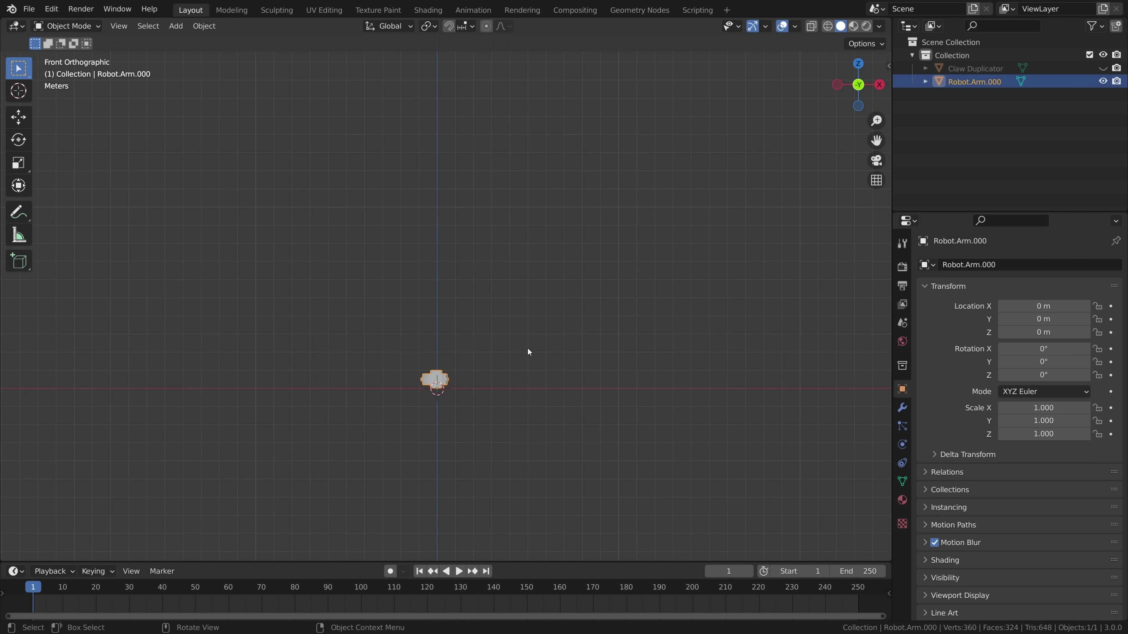
shift+middle_drag(536, 260, 569, 333)
shift+middle_drag(497, 421, 587, 479)
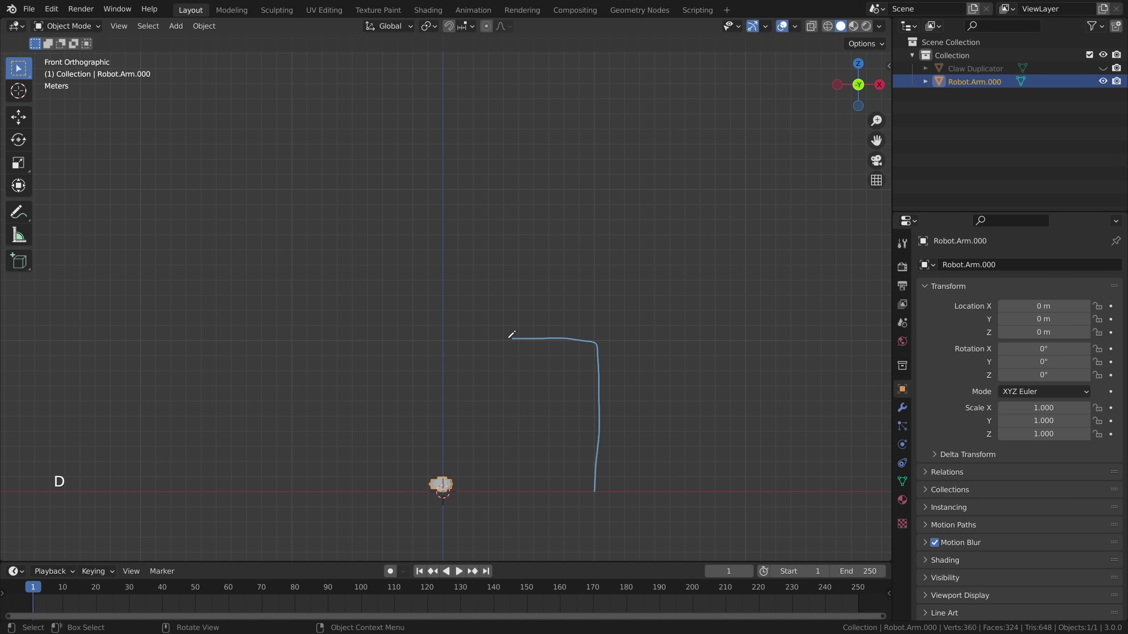
drag(517, 338, 440, 341)
drag(507, 192, 450, 193)
shift+middle_drag(603, 149, 606, 253)
drag(596, 267, 461, 143)
ctrl+middle_drag(647, 162, 648, 211)
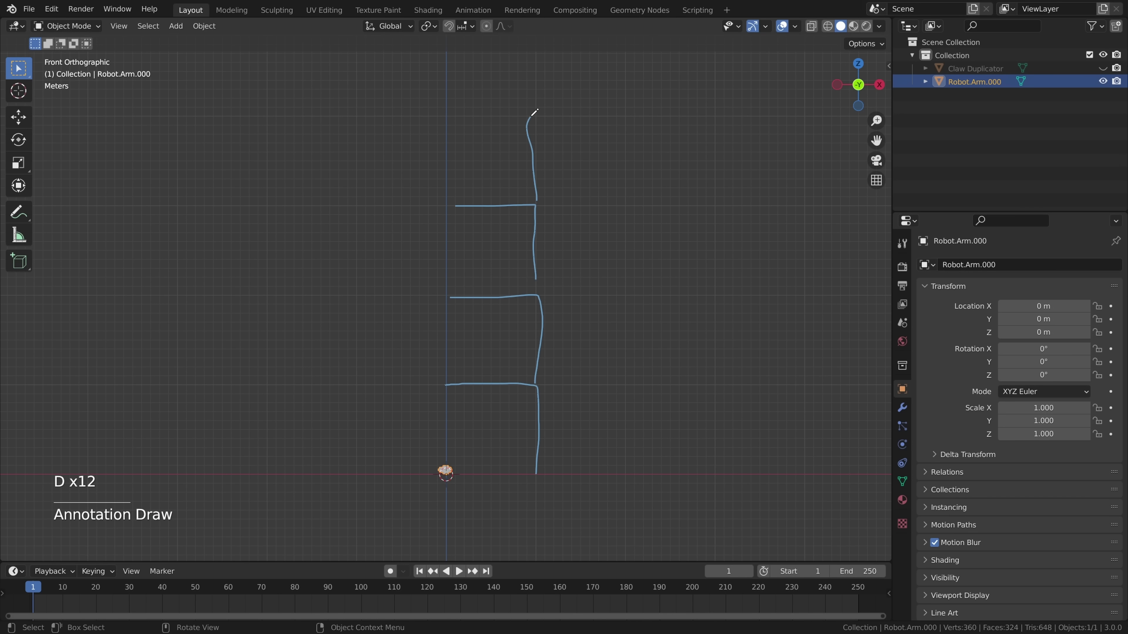
- Label the height brackets 10, 20, 30 and 40, and erase them except for an arrow at the 40 m mark
mouse_move(463, 432)
mouse_down()
mouse_move(478, 446)
mouse_move(499, 444)
mouse_up()
drag(466, 247, 468, 264)
drag(498, 248, 495, 247)
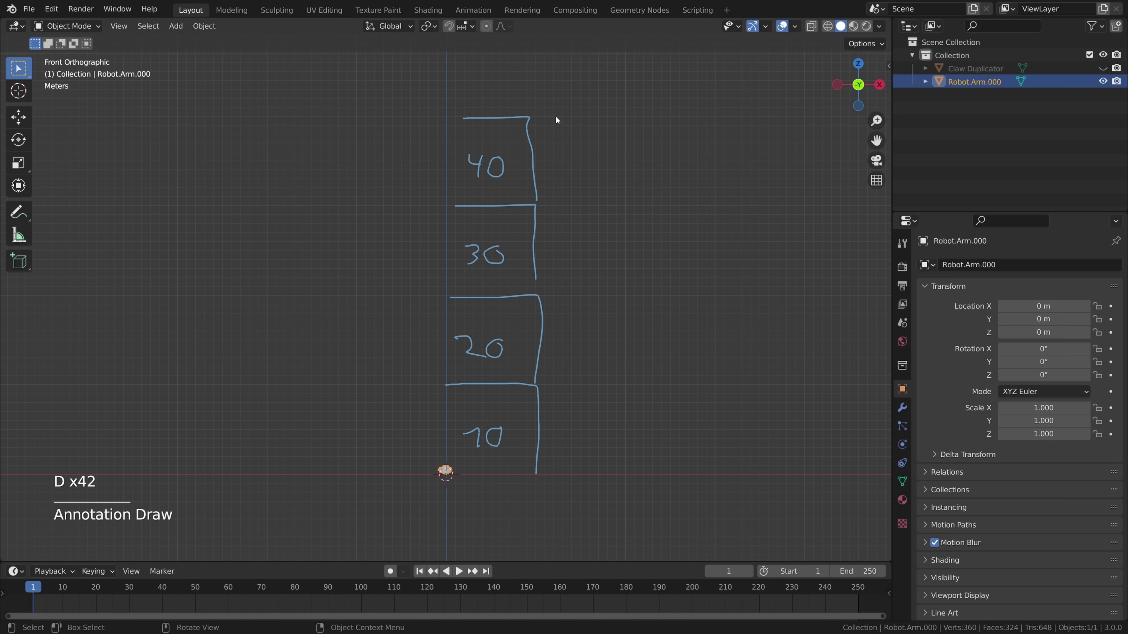
mouse_move(460, 117)
right_down()
mouse_move(549, 464)
mouse_move(523, 214)
right_up()
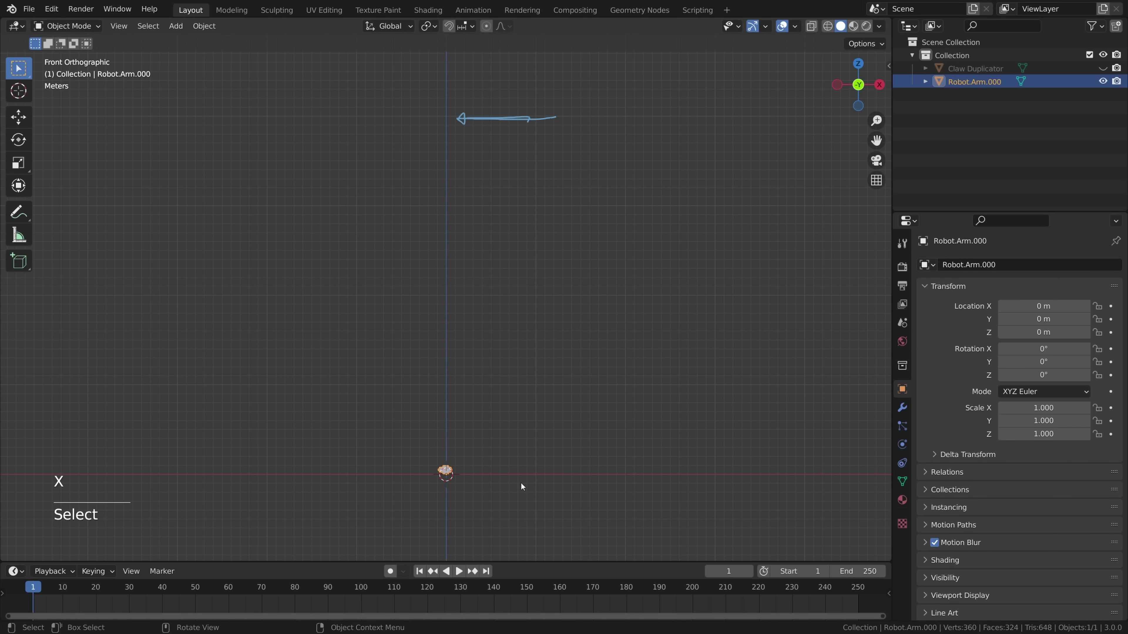
- Duplicate the Robot.Arm.000 segment and place the copy directly above it at Z 1 m, using increment snapping
key(shift+d)
key(ctrl)
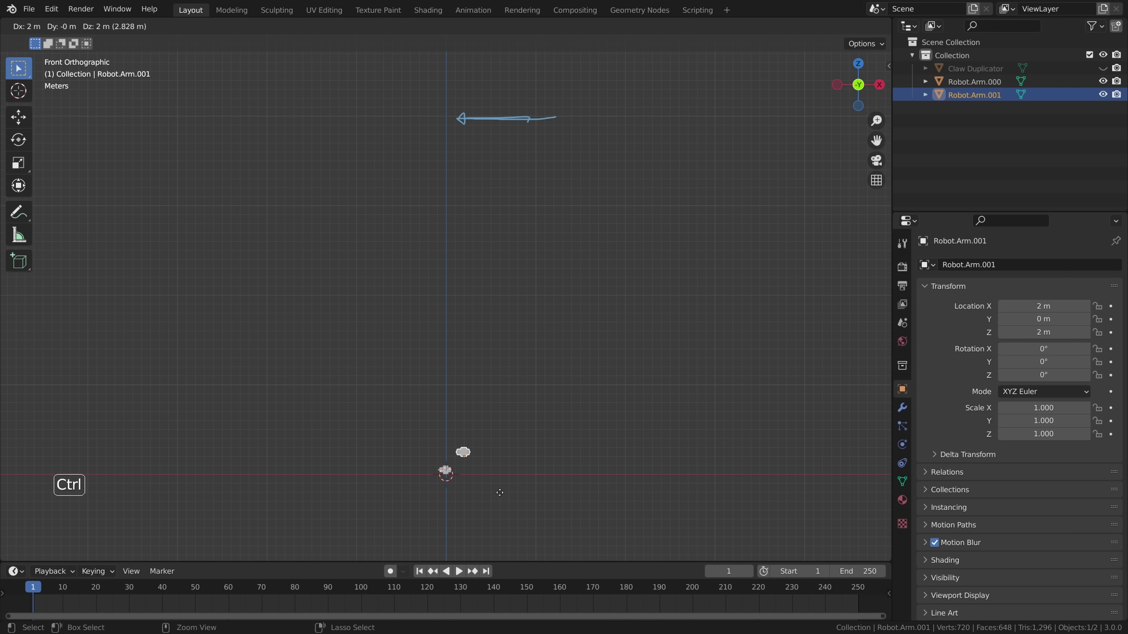
mouse_move(482, 509)
click(483, 501)
mouse_move(488, 504)
shift+middle_down()
mouse_move(500, 401)
mouse_move(569, 450)
mouse_move(597, 489)
shift+middle_up()
scroll(501, 401, up, 6)
mouse_move(597, 489)
shift+middle_down()
mouse_move(574, 293)
mouse_move(559, 272)
mouse_move(561, 338)
shift+middle_up()
scroll(555, 278, up, 5)
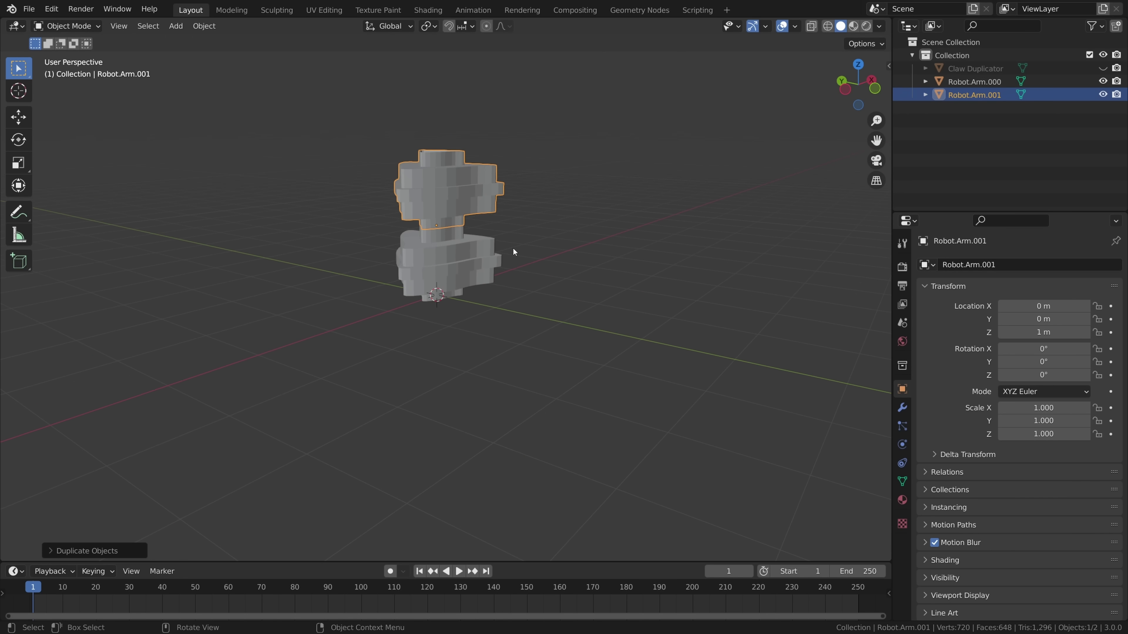
shift+middle_drag(647, 281, 645, 383)
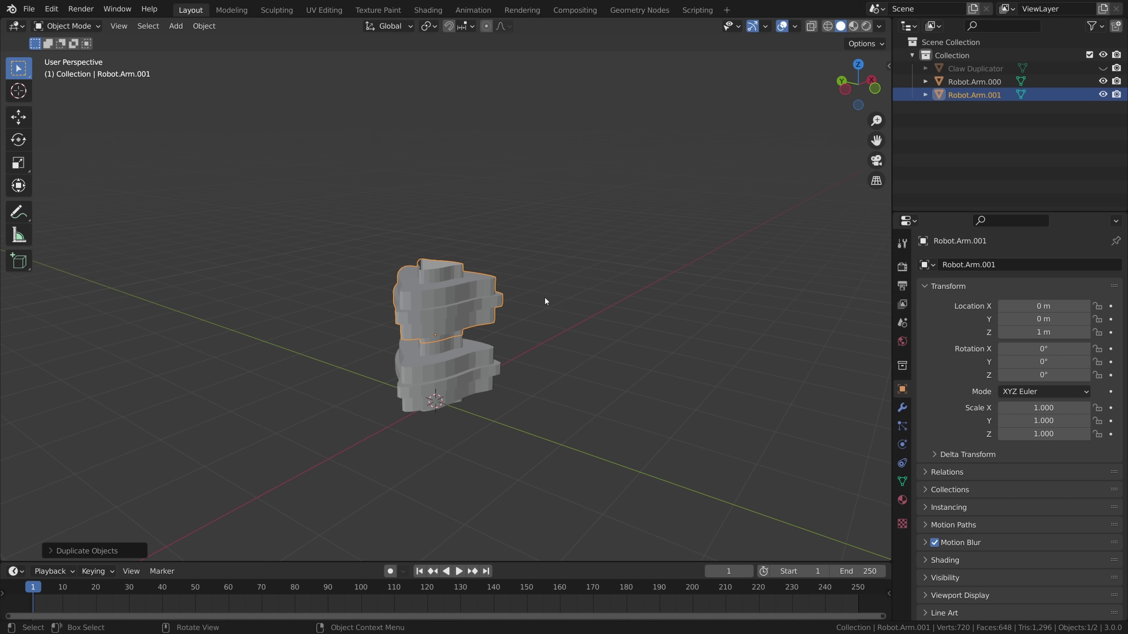
- Repeat the duplication to stack further segments 1 m apart up to Z 16 m
key(shift+r)
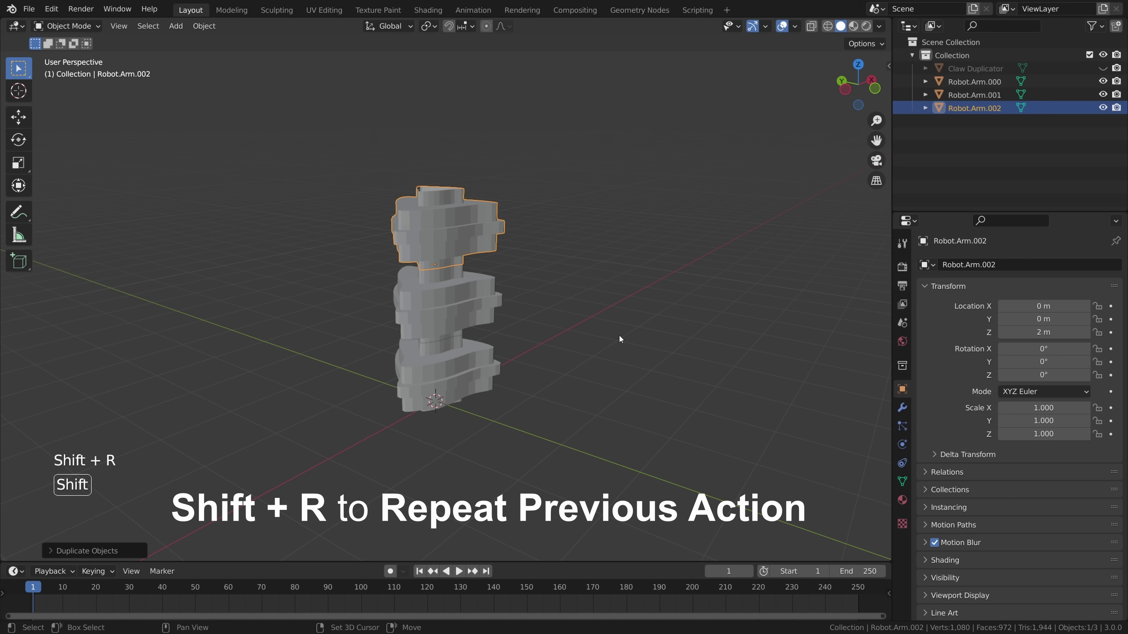
scroll(577, 254, down, 3)
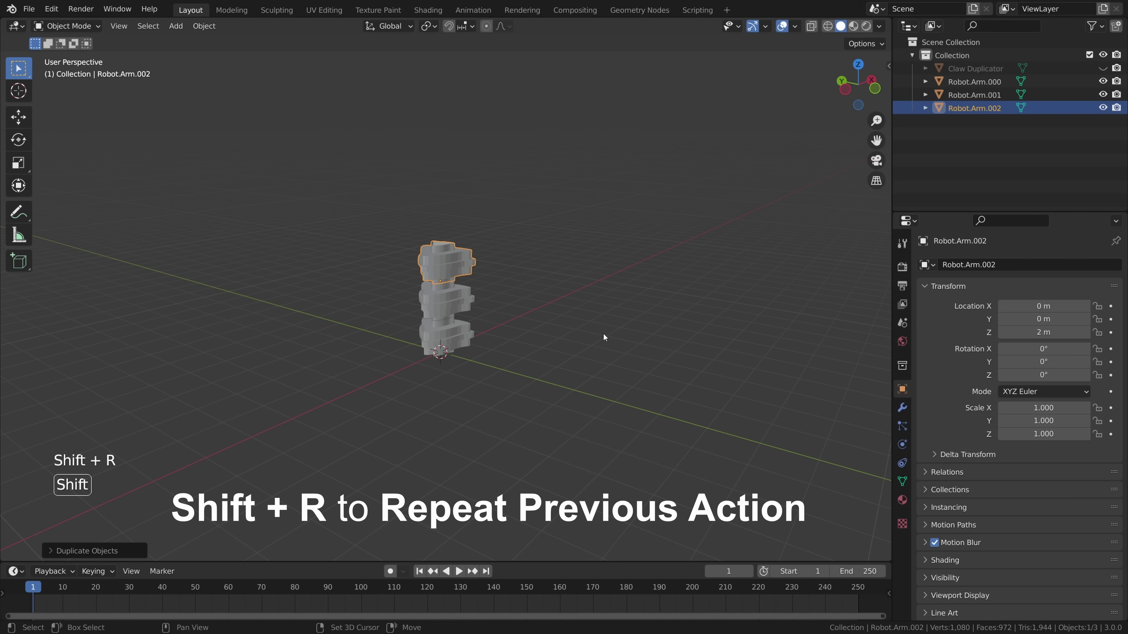
key(shift+r)
key(shift+r)
key(shift+r)
key(shift+r)
key(shift+r)
scroll(570, 288, down, 2)
shift+middle_drag(570, 288, 478, 334)
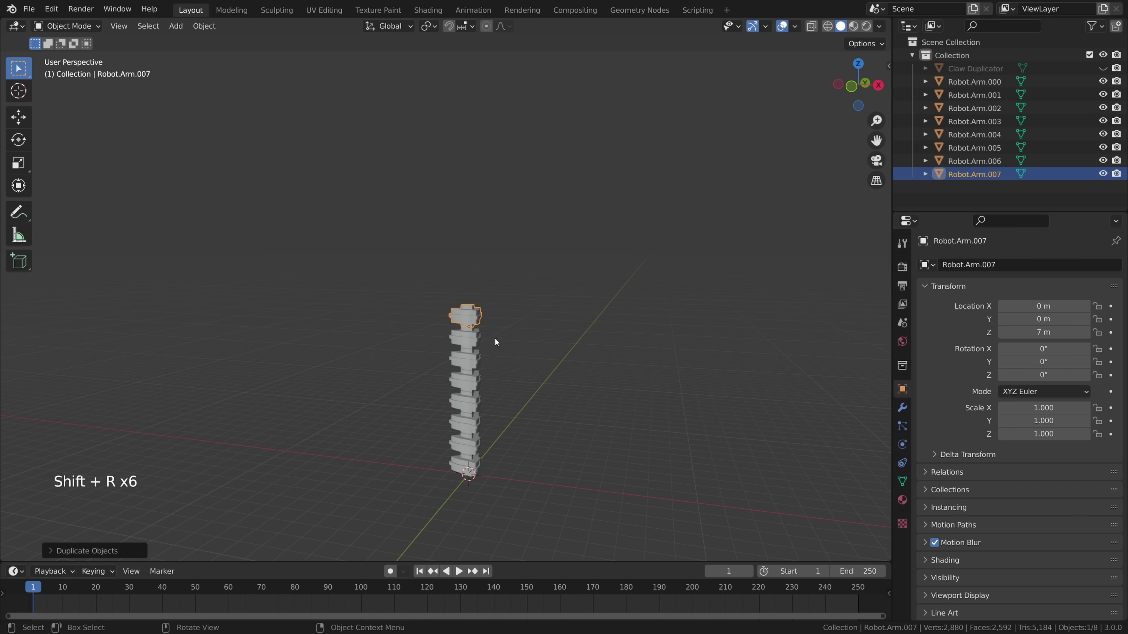
key(shift+r)
key(shift+r)
key(shift+r)
key(shift+r)
middle_drag(550, 342, 600, 364)
key(shift+r)
key(shift+r)
key(shift+r)
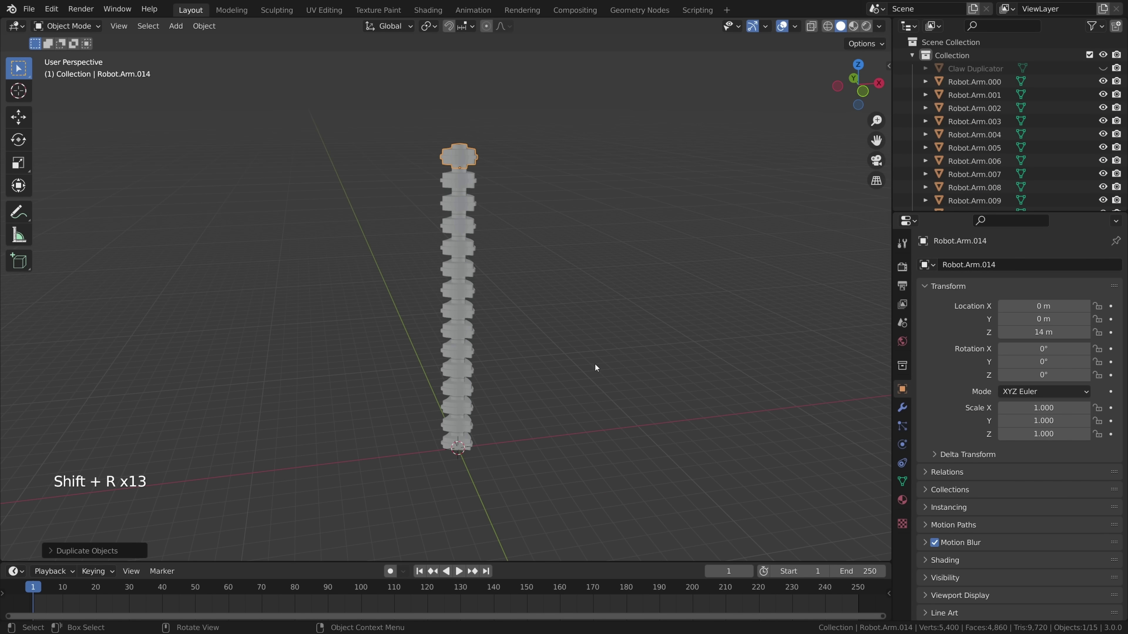
key(shift+r)
key(shift+r)
- In front view, keep repeating the duplication until 40 segments reach the arrow annotation at 40 m
key(KP_1)
scroll(597, 222, down, 6)
shift+middle_drag(595, 180, 588, 260)
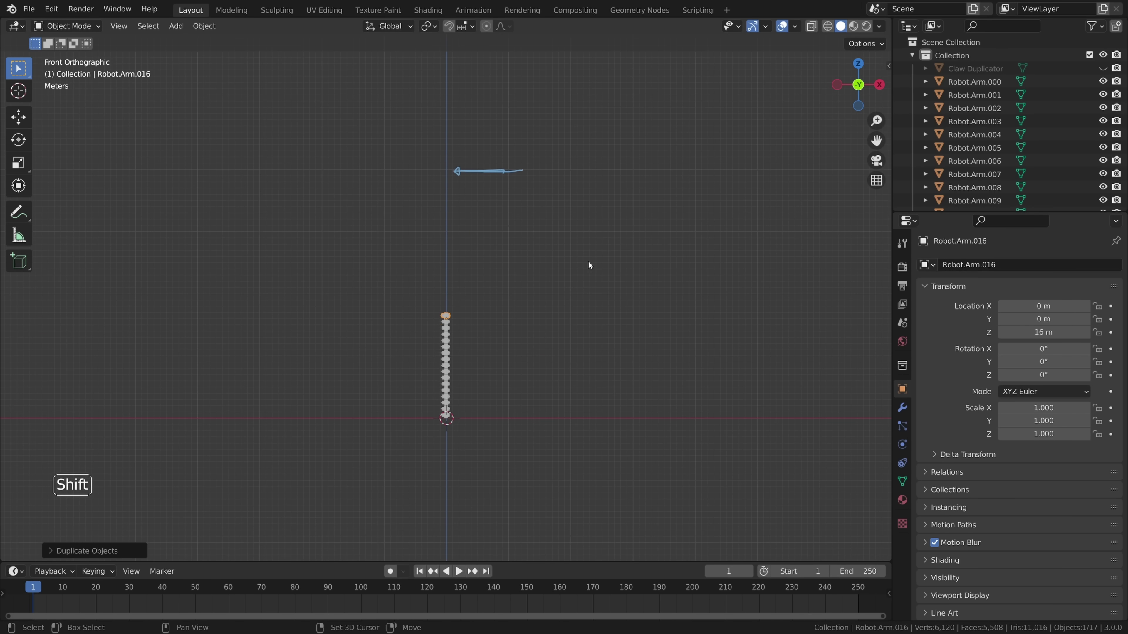
scroll(587, 257, up, 3)
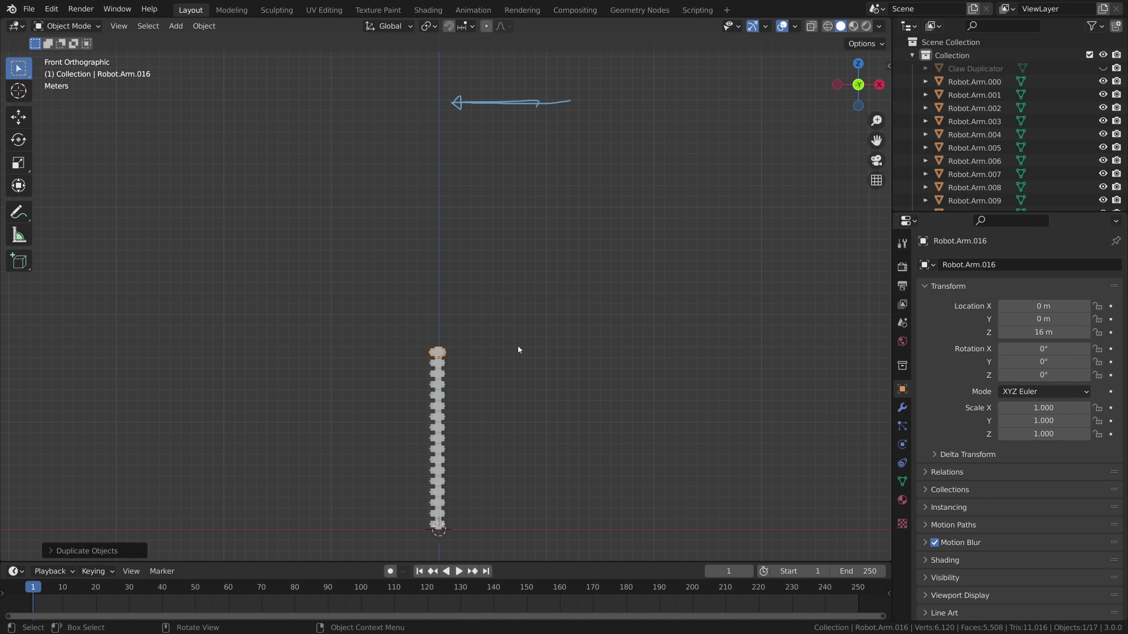
key(shift+r)
key(shift+r)
key(shift+r)
key(shift+r)
key(shift+r)
key(shift+r)
key(shift+r)
key(shift+r)
key(shift+r)
key(shift+r)
key(shift+r)
key(shift+r)
key(shift+r)
key(shift+r)
key(shift+r)
key(shift+r)
key(shift+r)
key(shift+r)
key(shift+r)
key(shift+r)
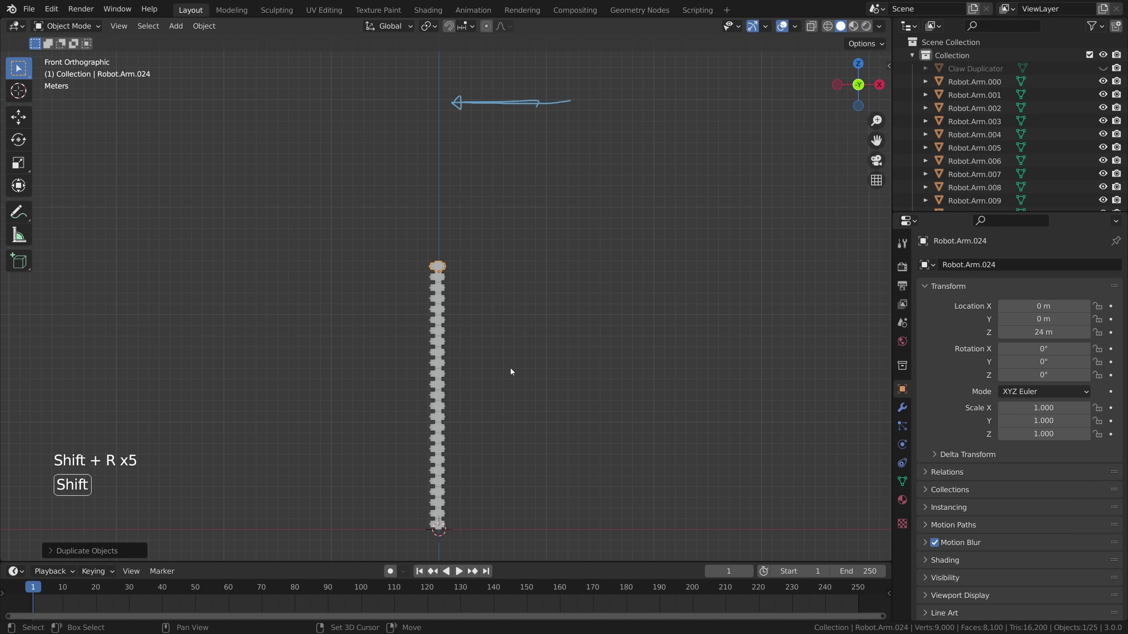
key(shift+r)
- Erase the height arrow annotation, and try moving the single segment Robot.Arm.027 out of the stack
right_drag(558, 108, 496, 95)
mouse_move(496, 96)
middle_down()
mouse_move(540, 245)
mouse_move(522, 256)
middle_up()
drag(509, 81, 343, 504)
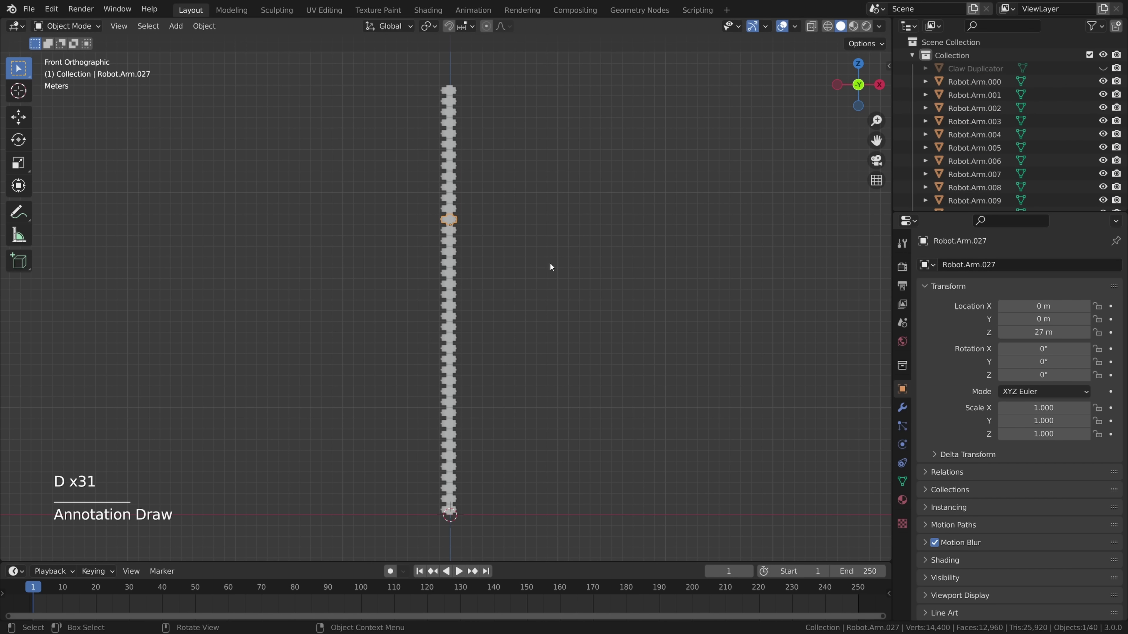
key(g)
right_click(541, 295)
- Draw an S-shaped annotation from the stack's base to illustrate the arm bending, and erase the annotation
key(d)
mouse_move(450, 508)
mouse_down()
mouse_move(443, 465)
mouse_move(596, 187)
mouse_up()
key(d)
key(d)
key(d)
key(d)
key(d)
key(d)
key(d)
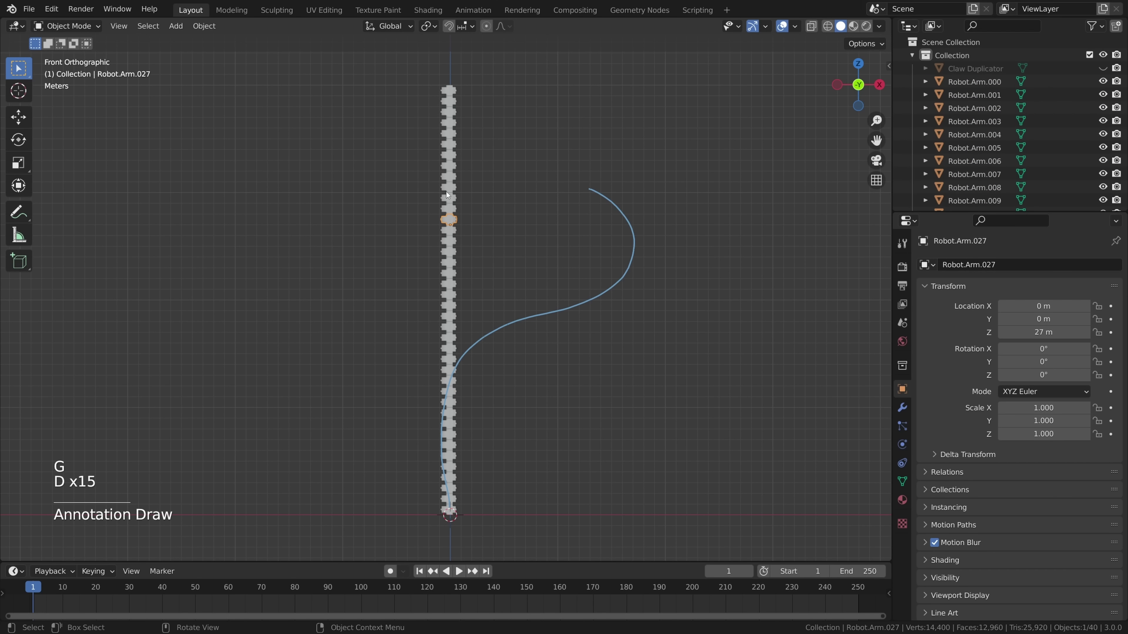
drag(268, 255, 355, 407)
mouse_move(351, 396)
right_down()
mouse_move(254, 328)
mouse_move(570, 325)
right_up()
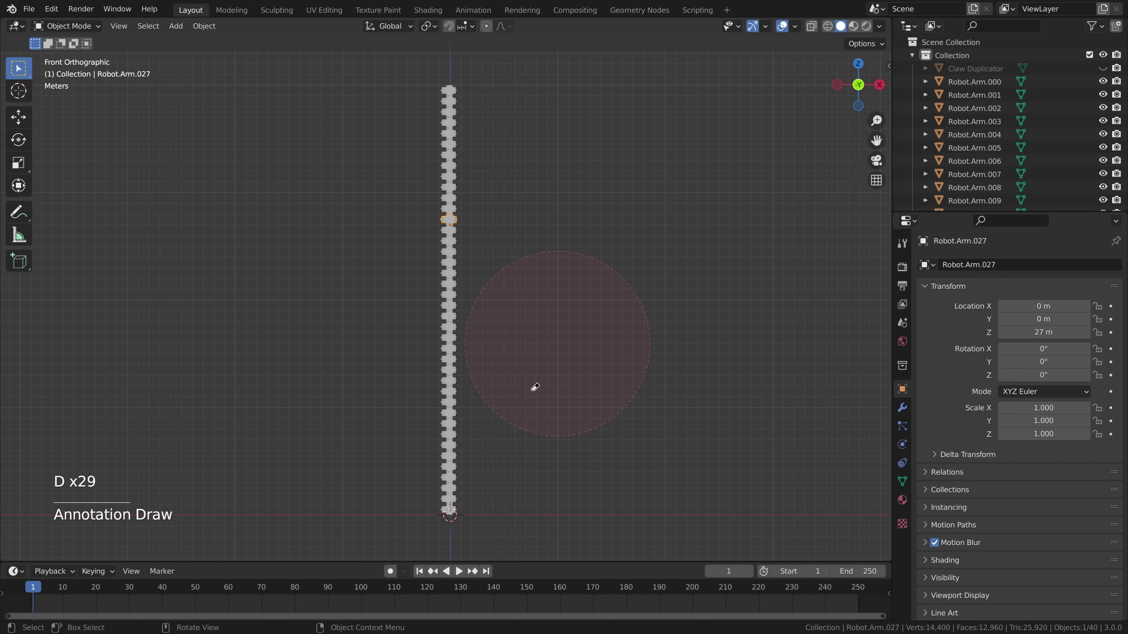
- Deselect all objects and add an armature at the base of the segment stack
key(alt+a)
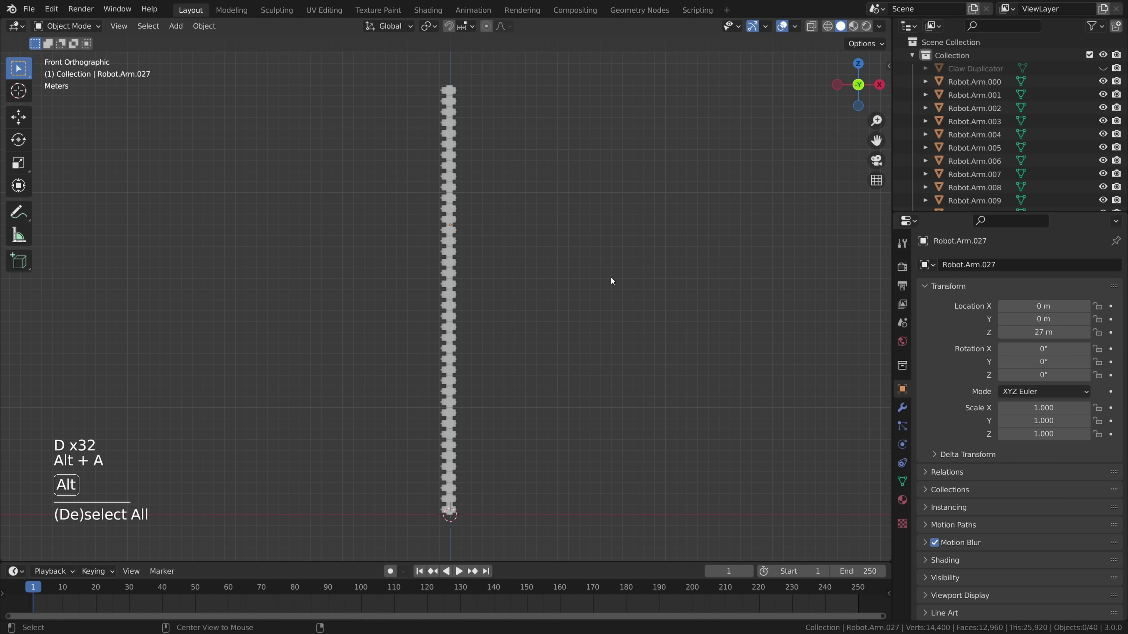
shift+middle_drag(579, 404, 587, 399)
key(shift+a)
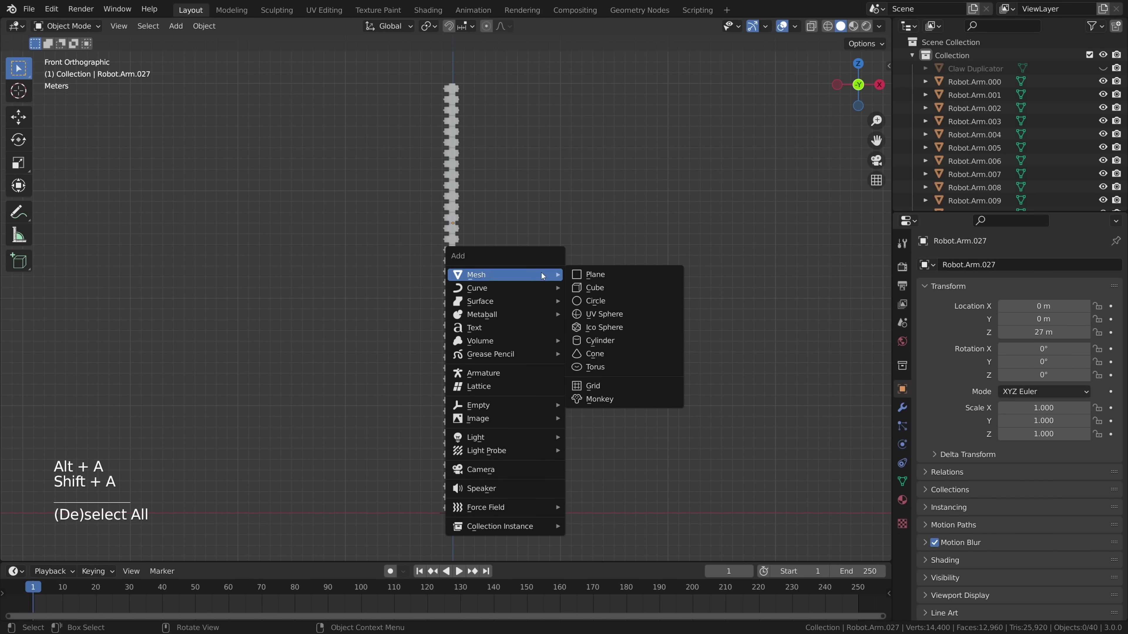
click(527, 375)
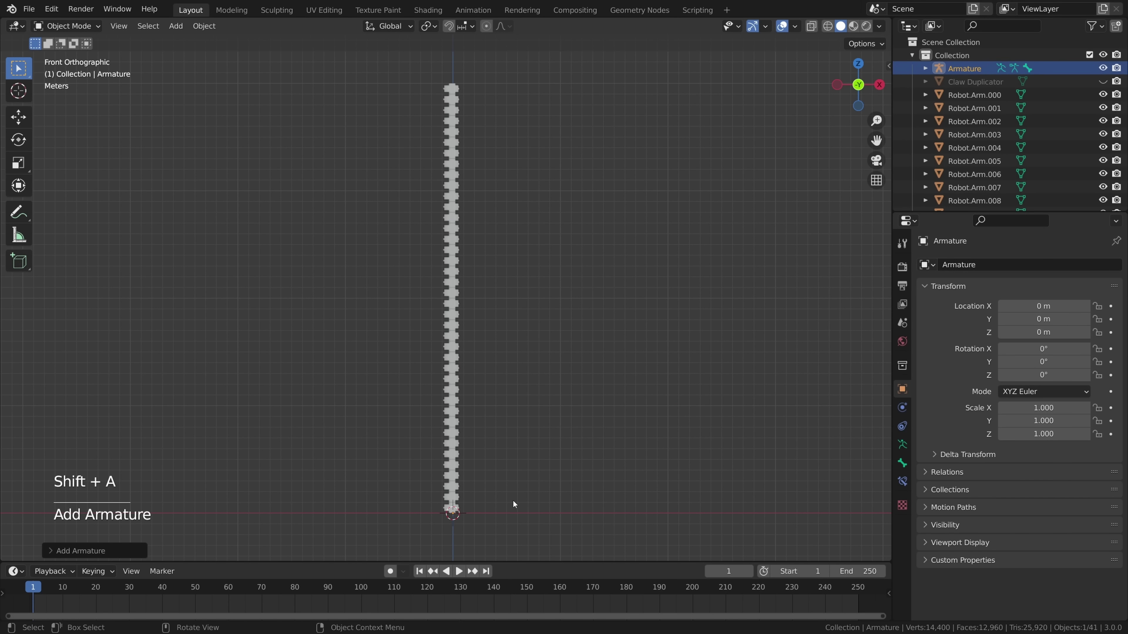
- Examine the armature's bone inside the lowest segments in wireframe shading, and return to solid shading
shift+middle_drag(537, 409, 510, 257)
scroll(484, 300, up, 9)
middle_drag(510, 284, 549, 425)
scroll(474, 283, up, 6)
middle_drag(548, 333, 505, 314)
key(z)
click(463, 313)
scroll(506, 313, up, 4)
mouse_move(609, 328)
shift+middle_down()
mouse_move(612, 316)
mouse_move(531, 306)
mouse_move(514, 339)
mouse_move(542, 337)
shift+middle_up()
scroll(471, 284, down, 3)
key(z)
click(617, 326)
scroll(572, 355, down, 4)
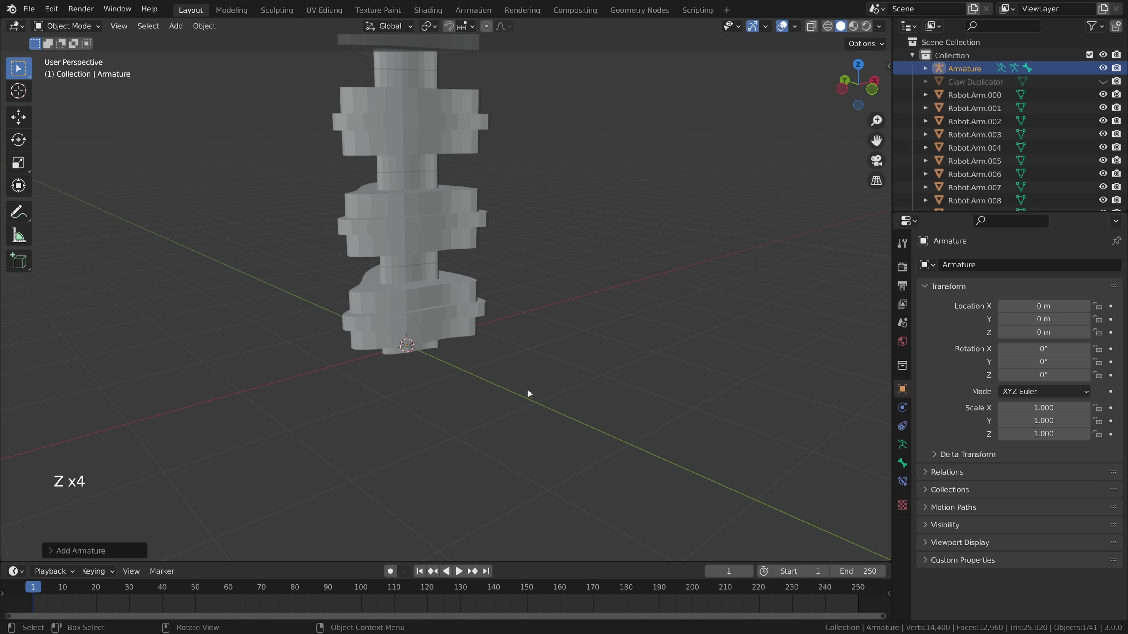
- Enable In Front in the armature's viewport display settings
click(906, 450)
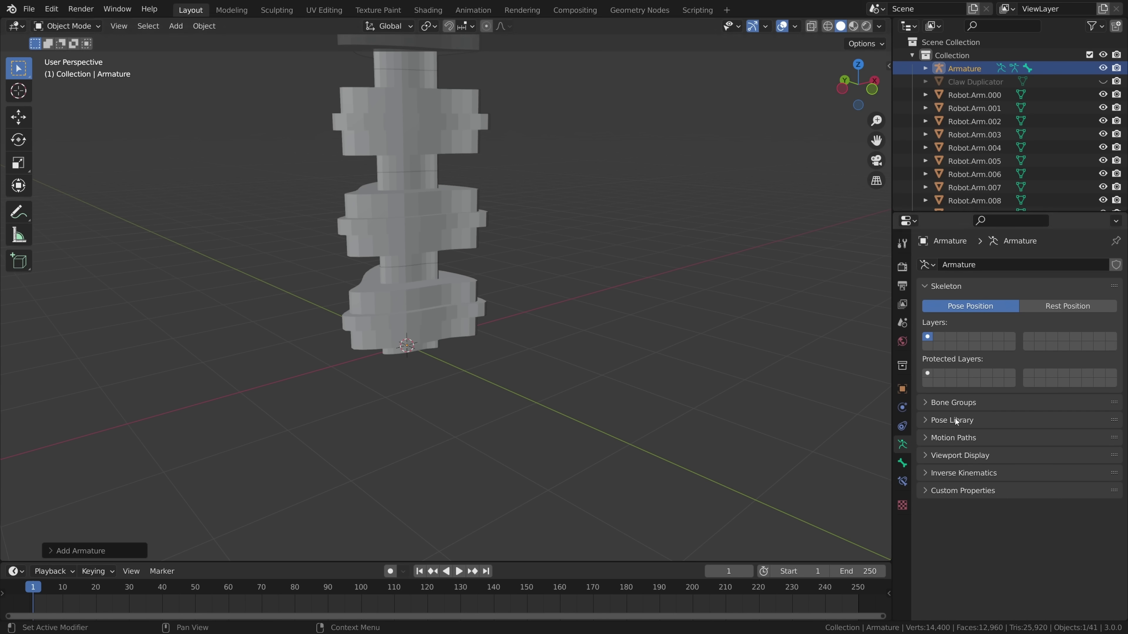
click(928, 455)
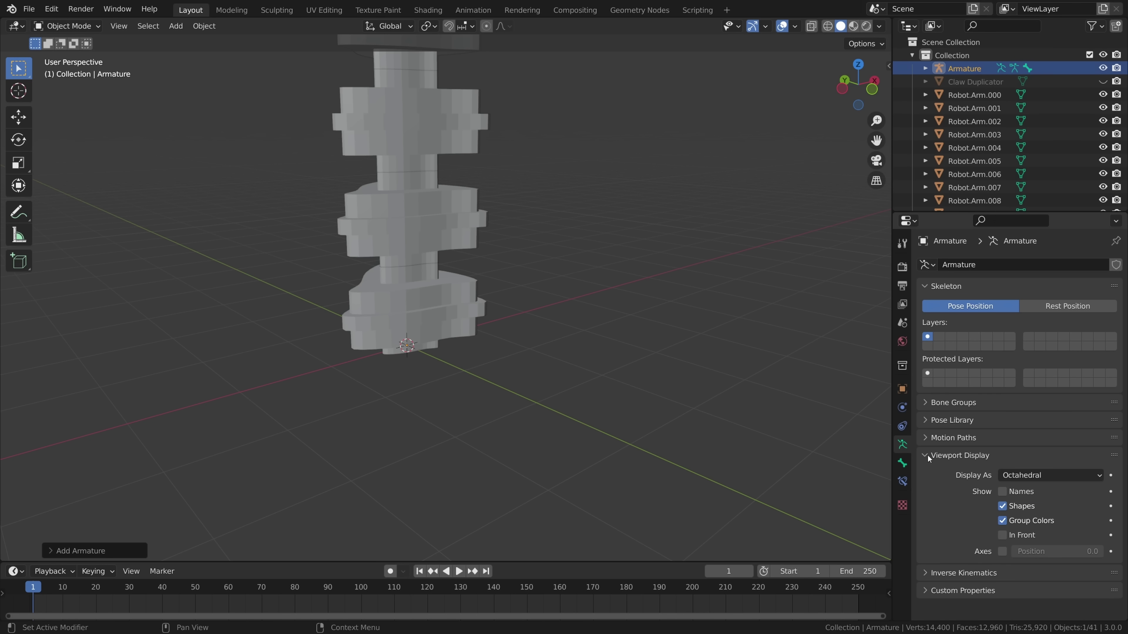
click(1002, 535)
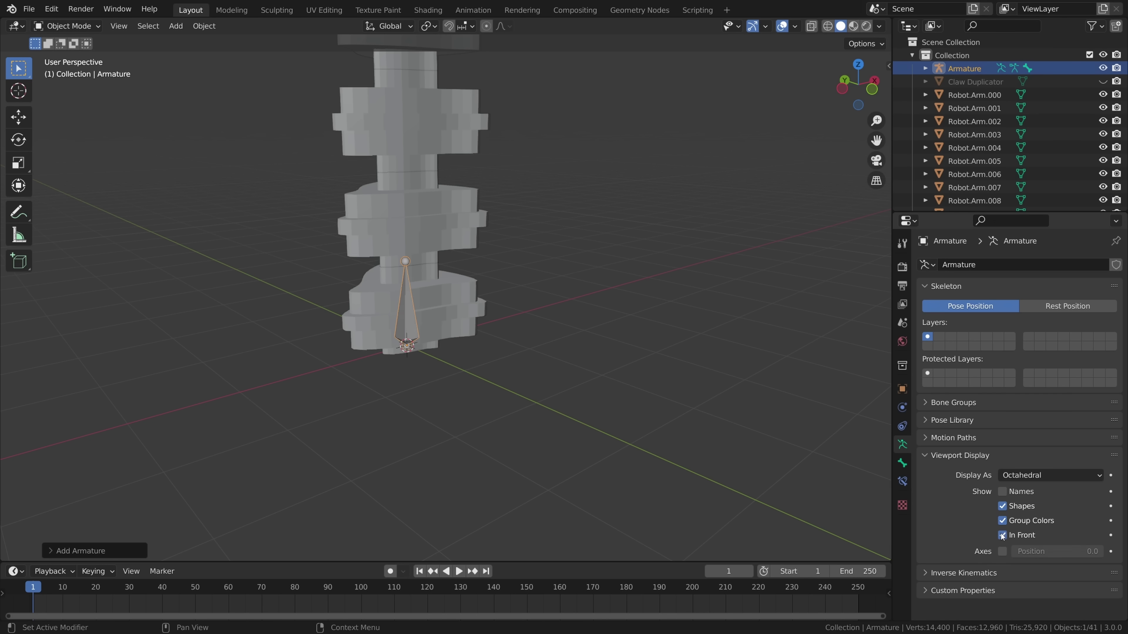
- Enter Edit Mode on the armature
middle_drag(477, 237, 517, 244)
scroll(517, 242, down, 4)
shift+middle_drag(562, 200, 556, 373)
scroll(557, 336, down, 2)
scroll(459, 125, down, 1)
shift+middle_drag(671, 374, 611, 358)
scroll(595, 340, up, 10)
middle_drag(611, 358, 556, 342)
click(78, 26)
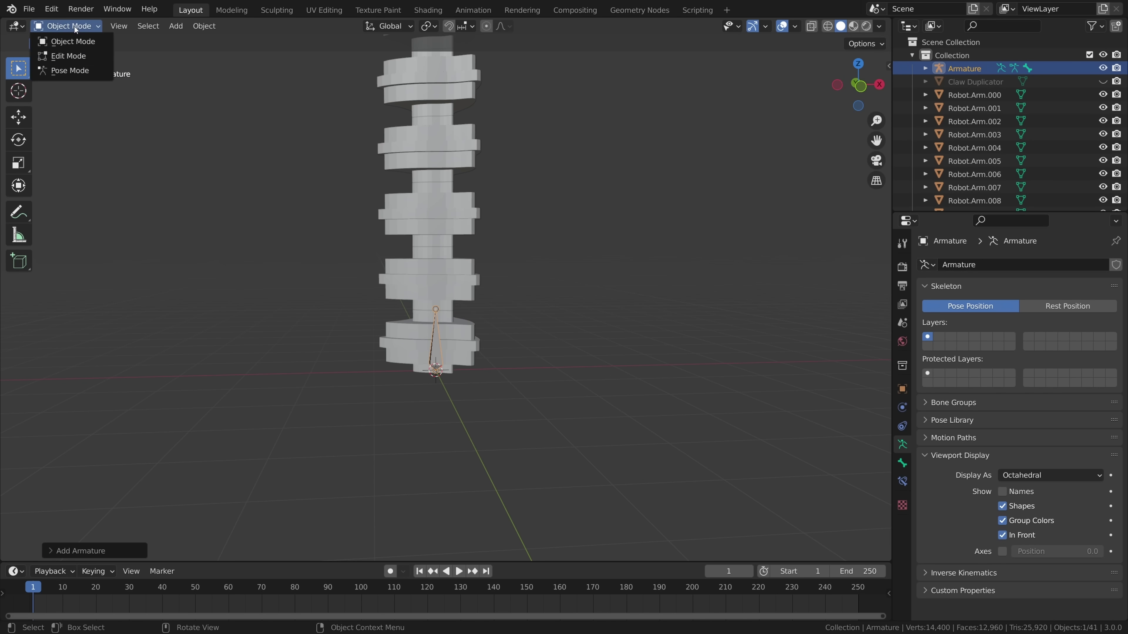
key(Tab)
scroll(584, 335, up, 2)
key(g)
key(g)
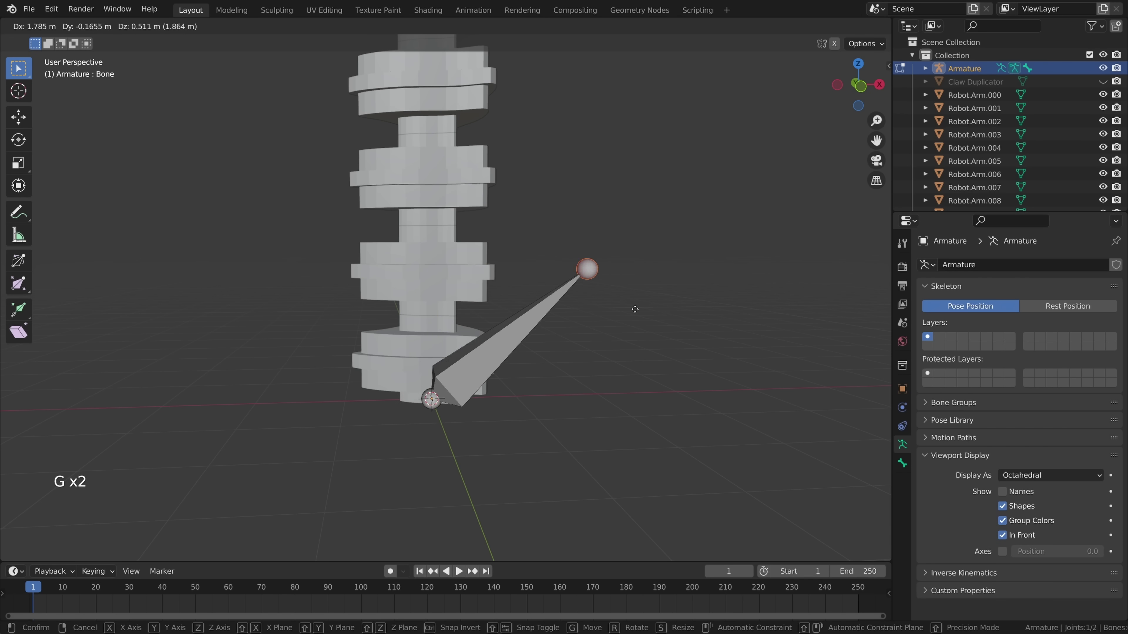
click(535, 376)
key(g)
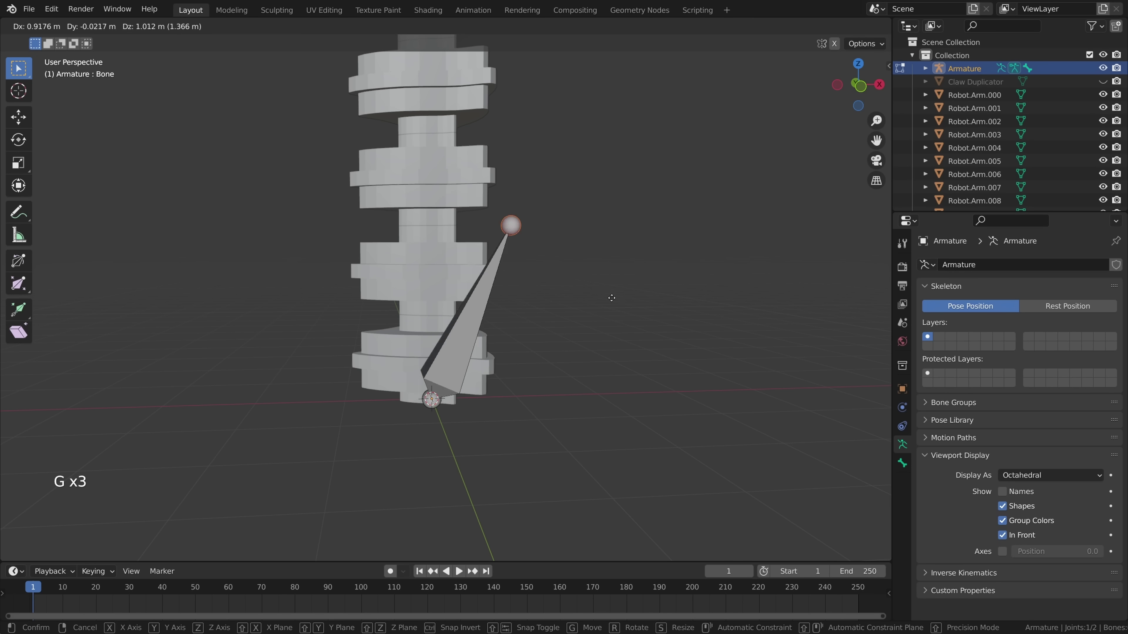
right_click(523, 304)
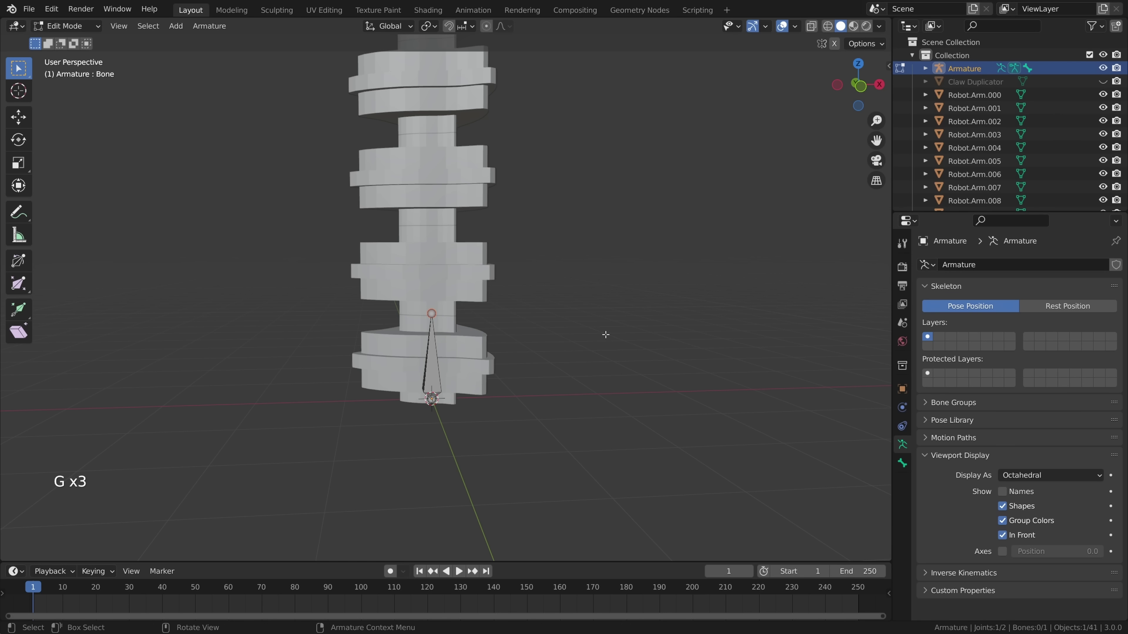
- In front view, move the bone's tip straight up to the top of the segment stack, using increment snapping
key(shift+c)
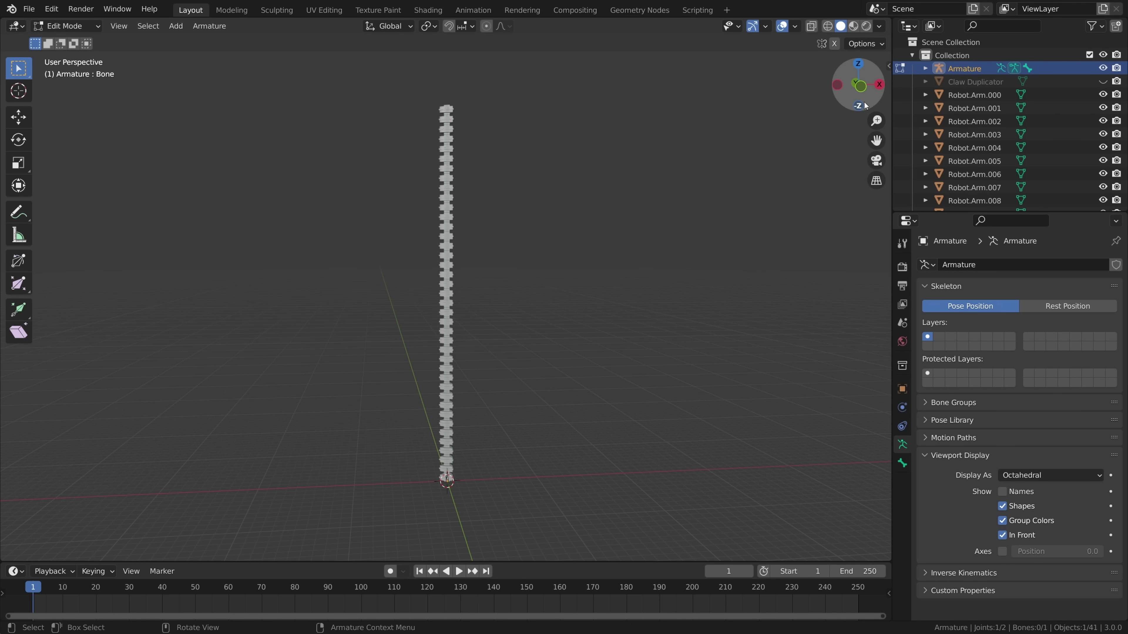
click(861, 86)
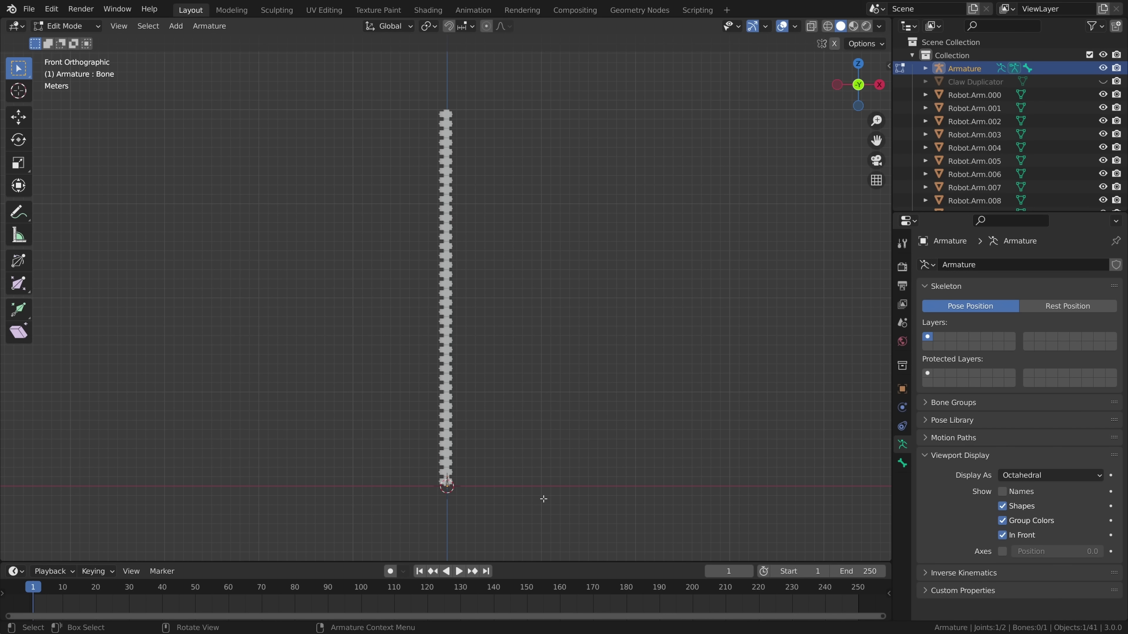
key(g)
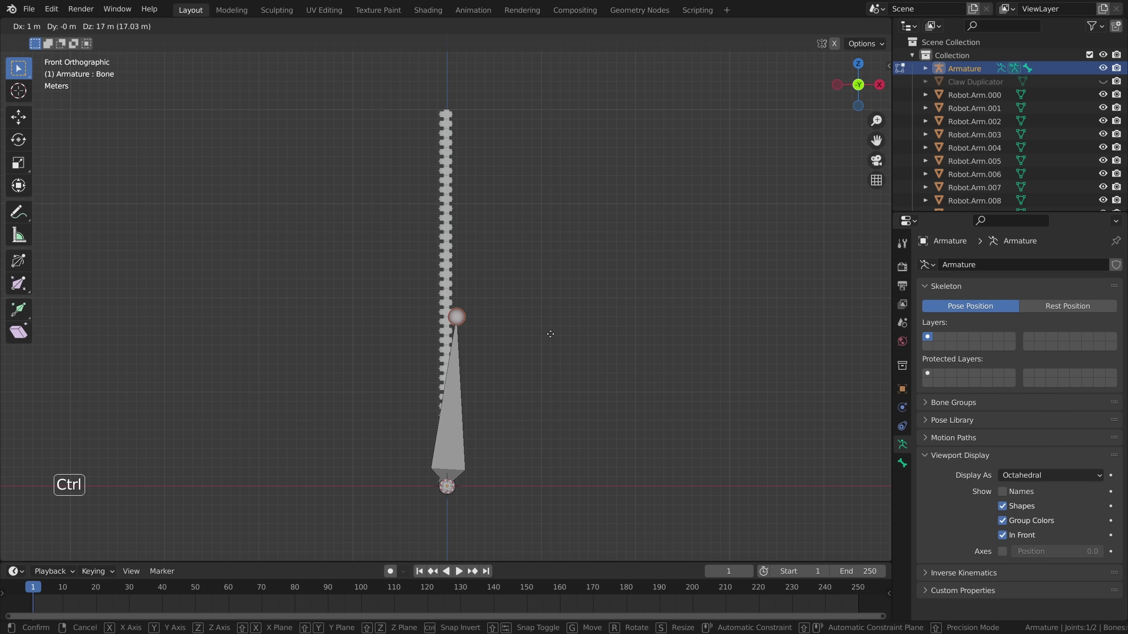
ctrl+click(539, 137)
- Switch to wireframe shading and check the bone tip's alignment with the top edge of the uppermost segment
scroll(484, 113, up, 4)
shift+middle_drag(478, 111, 486, 269)
key(z)
click(417, 238)
scroll(426, 214, up, 9)
shift+middle_drag(408, 163, 536, 472)
key(d)
drag(507, 270, 512, 271)
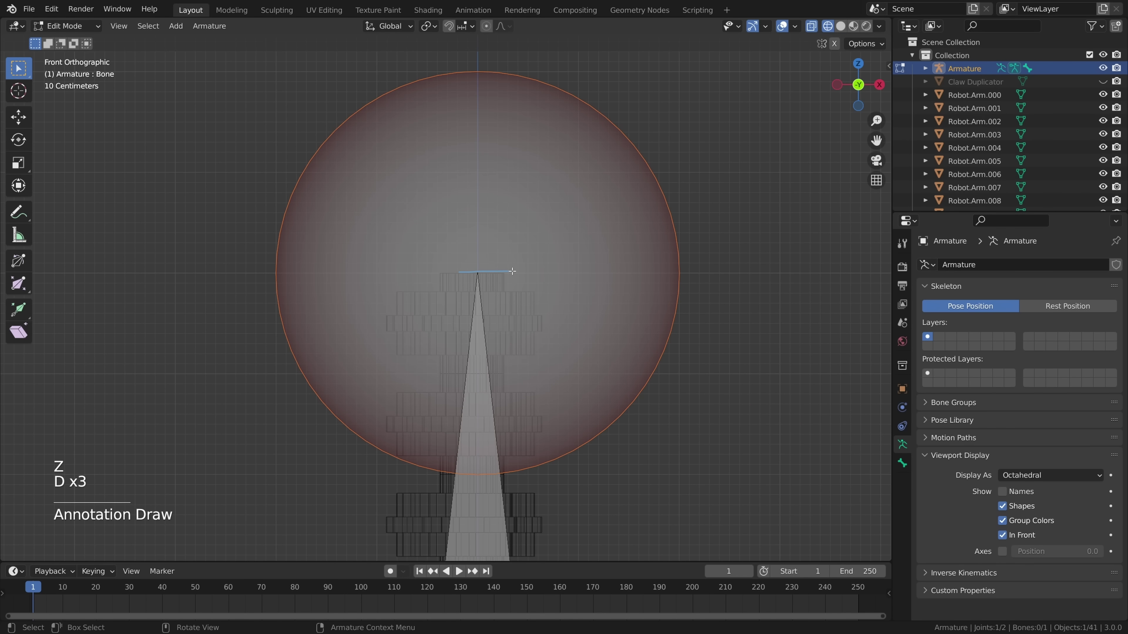
scroll(564, 385, down, 8)
shift+middle_drag(564, 385, 554, 313)
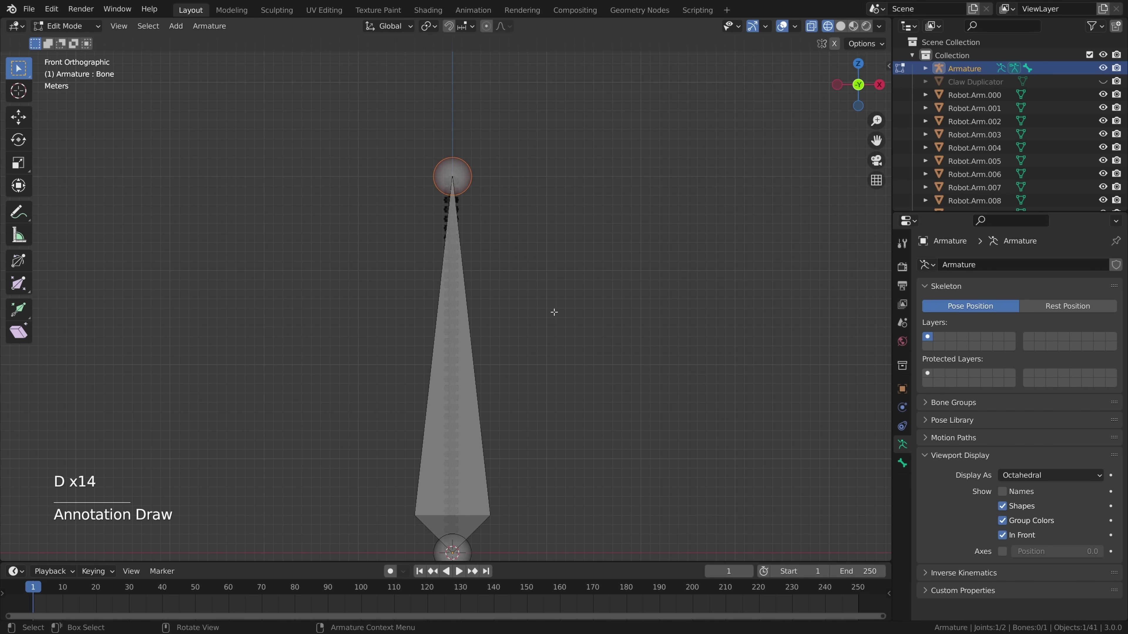
middle_drag(523, 350, 509, 211)
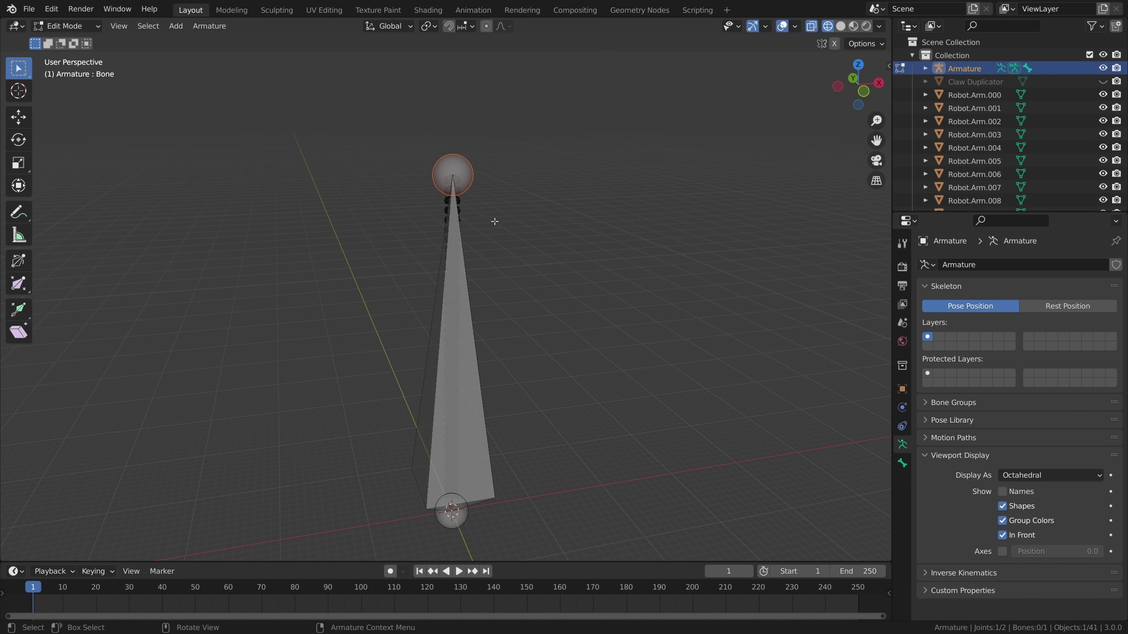
- Select the entire bone, including both joints, in front view
click(863, 91)
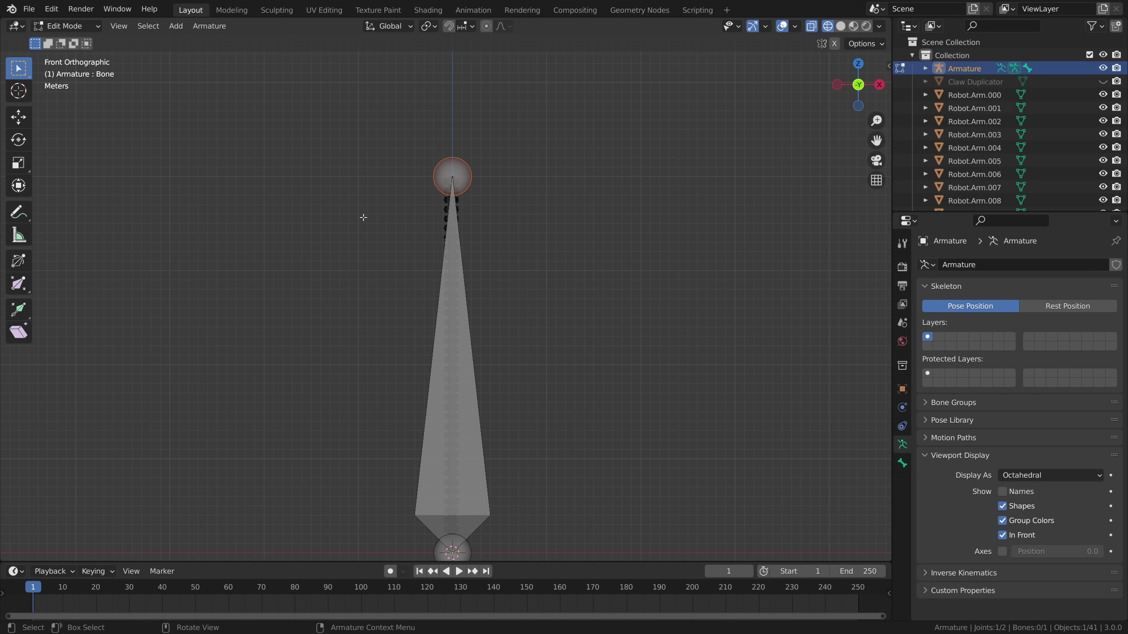
shift+middle_drag(548, 298, 557, 238)
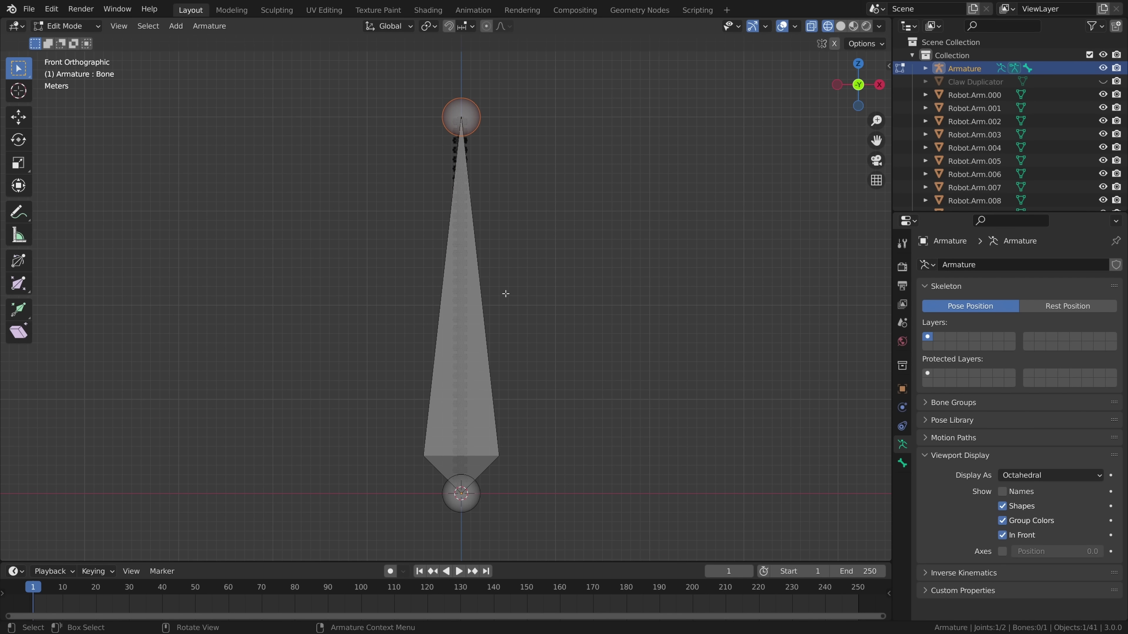
scroll(559, 285, up, 3)
scroll(569, 262, down, 1)
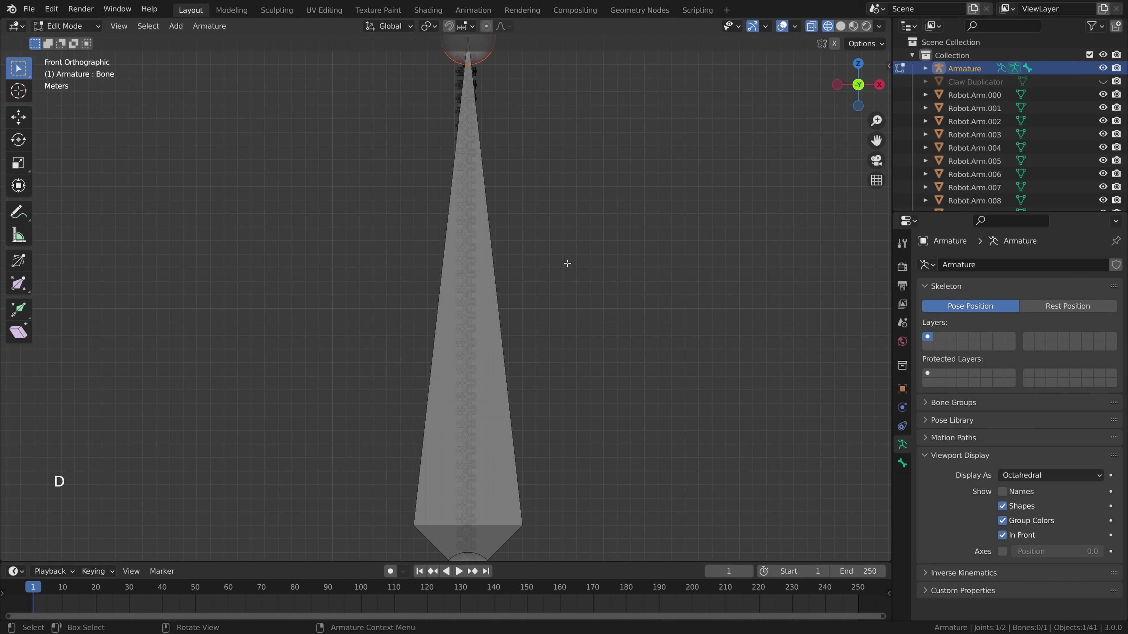
drag(571, 251, 573, 254)
scroll(599, 260, down, 1)
scroll(597, 253, up, 6)
key(alt+a)
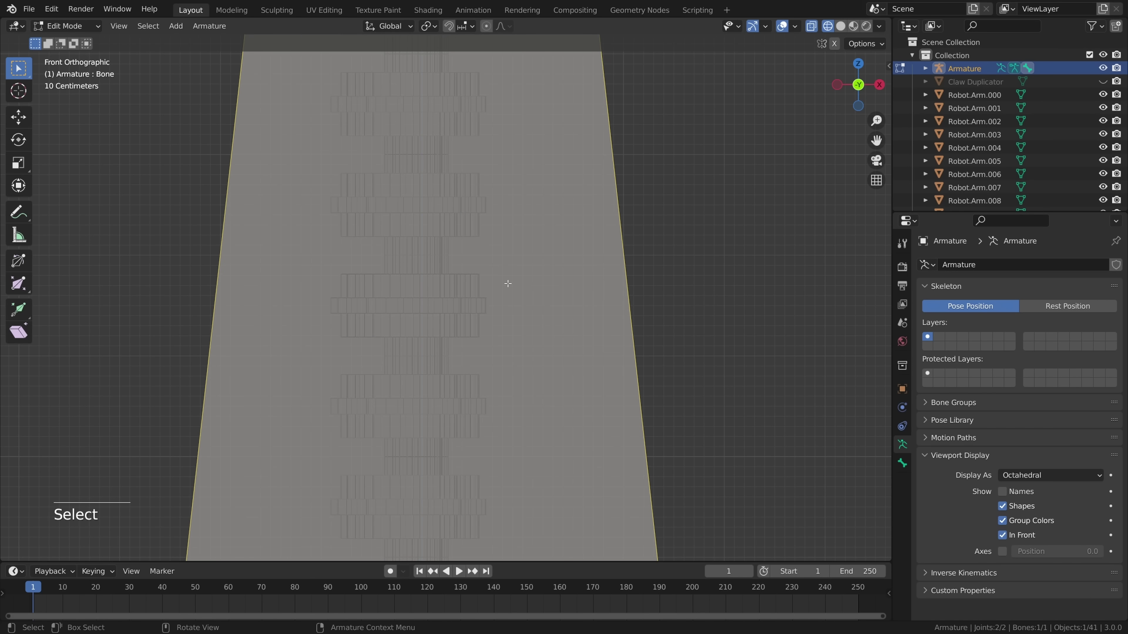
scroll(502, 268, down, 14)
shift+middle_drag(548, 356, 559, 345)
scroll(567, 339, up, 2)
scroll(577, 336, down, 1)
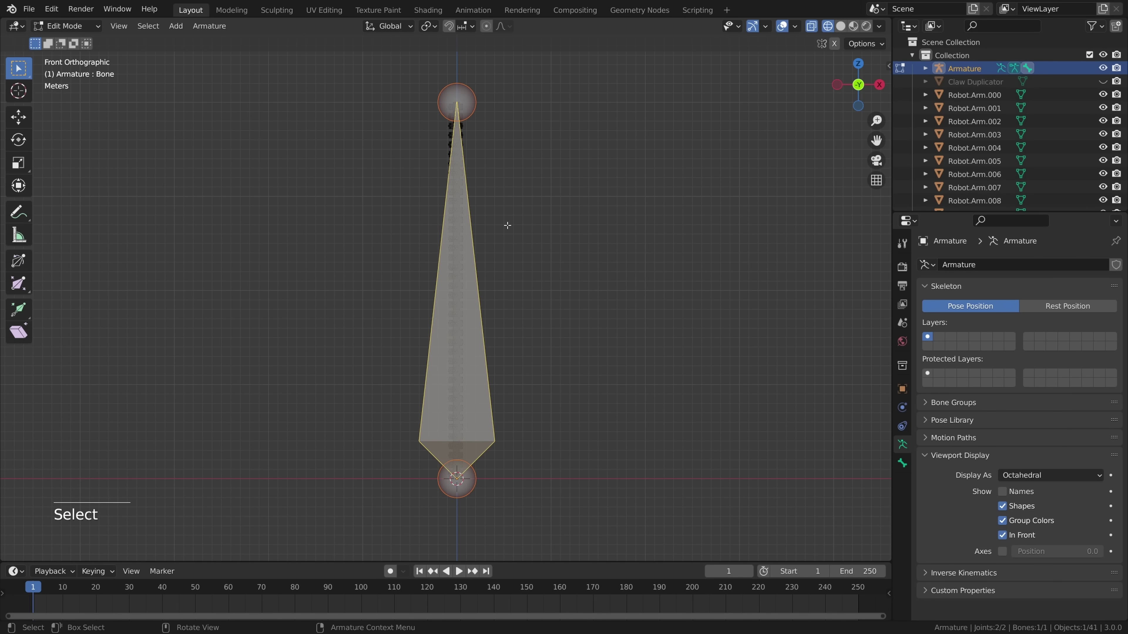
- Subdivide the selected bone with 39 cuts
right_click(303, 255)
click(277, 254)
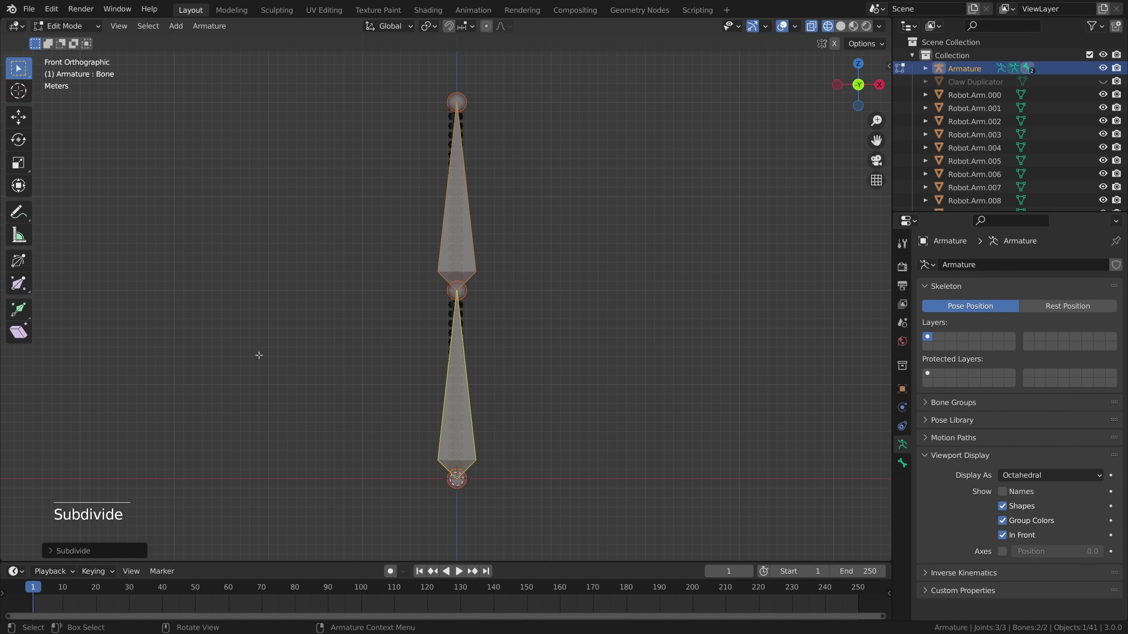
click(50, 551)
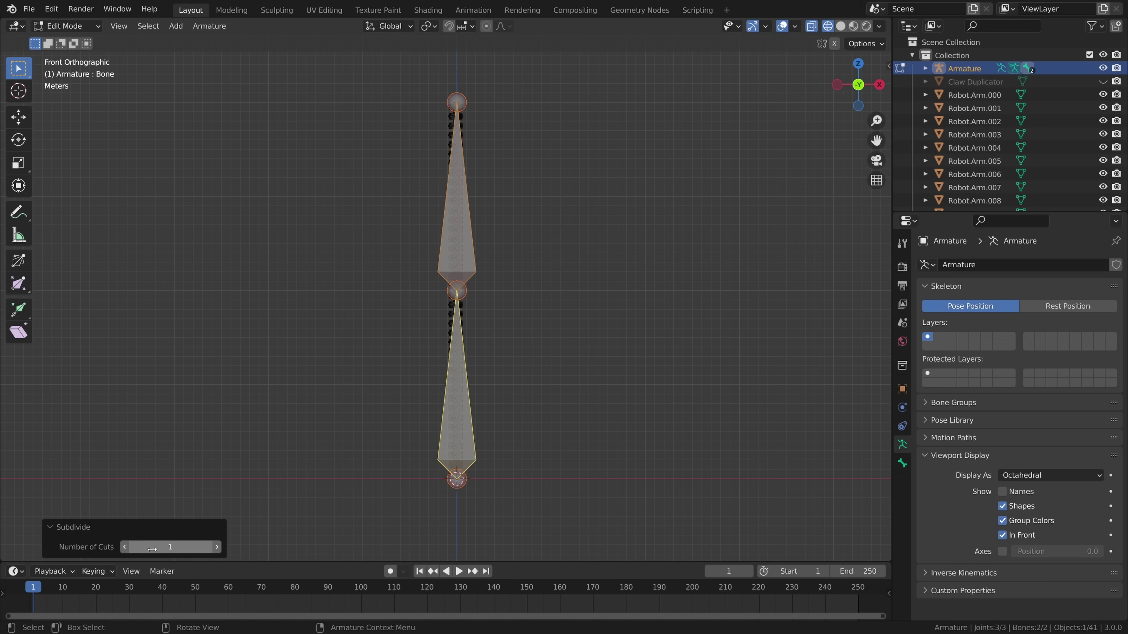
click(218, 547)
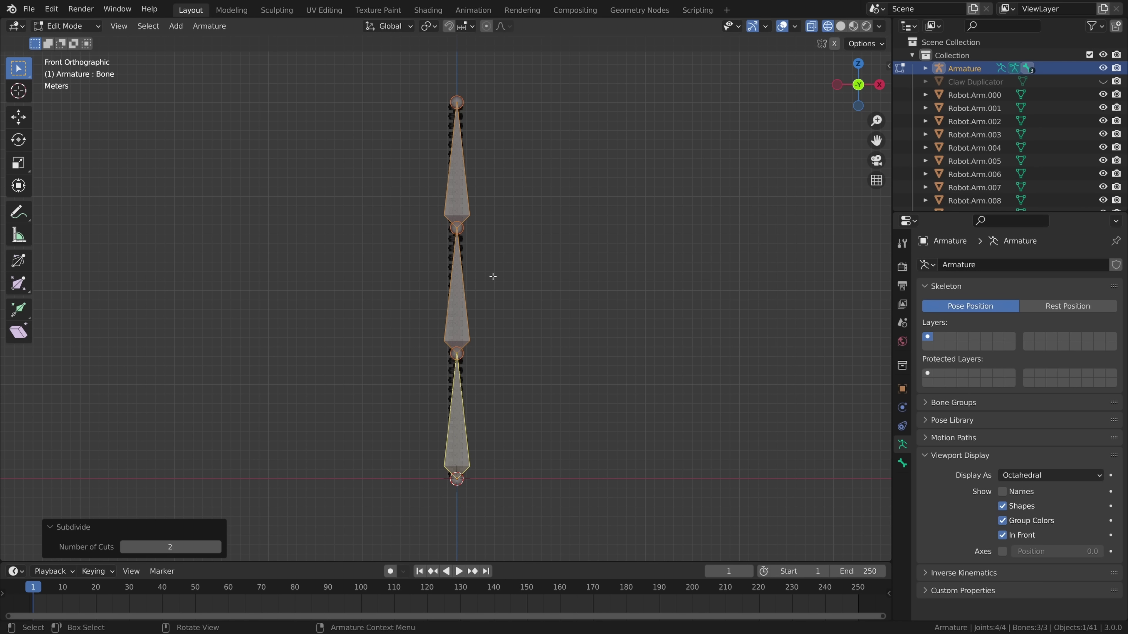
click(171, 547)
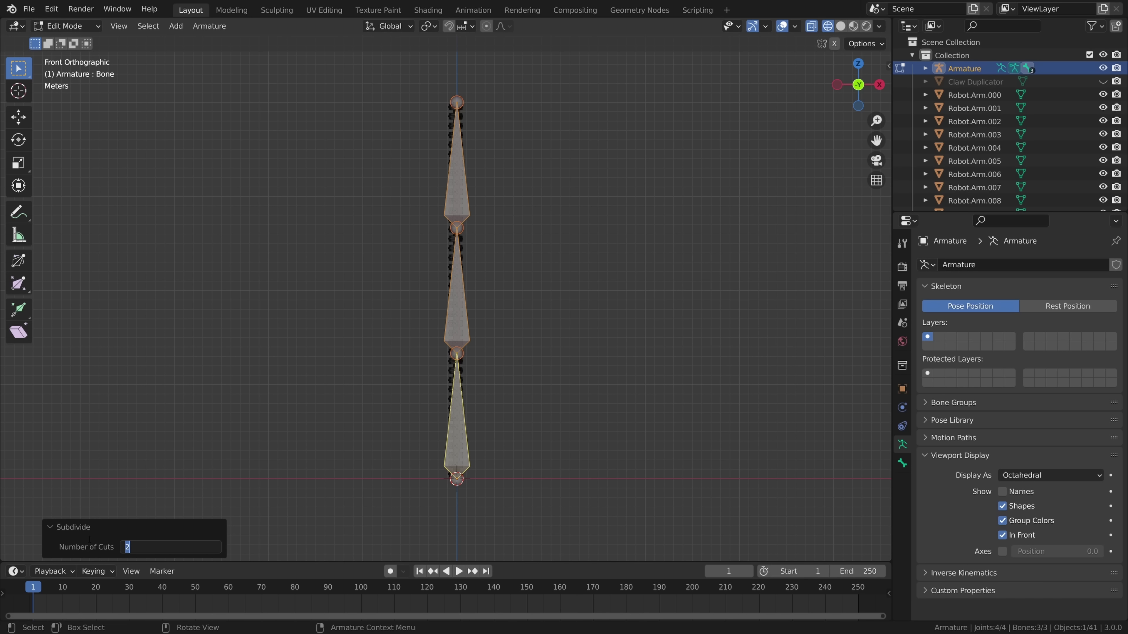
key(Return)
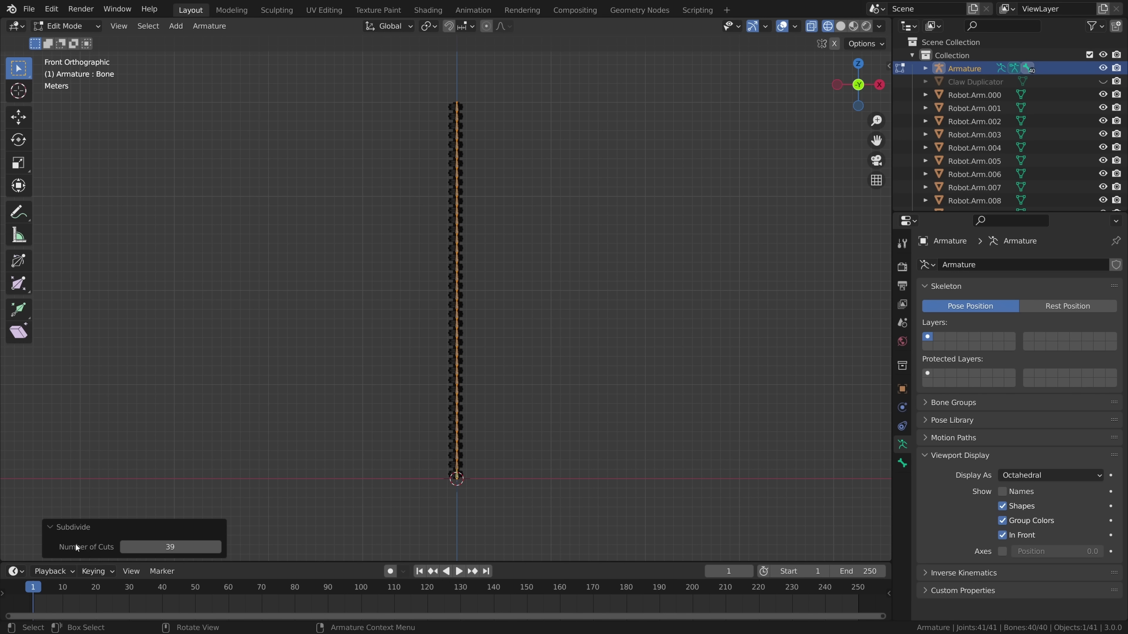
click(75, 528)
- Return to Object Mode, select all visible objects and switch to solid shading
click(98, 26)
key(Tab)
middle_drag(515, 214, 531, 397)
key(a)
key(z)
click(437, 309)
middle_drag(440, 307, 401, 180)
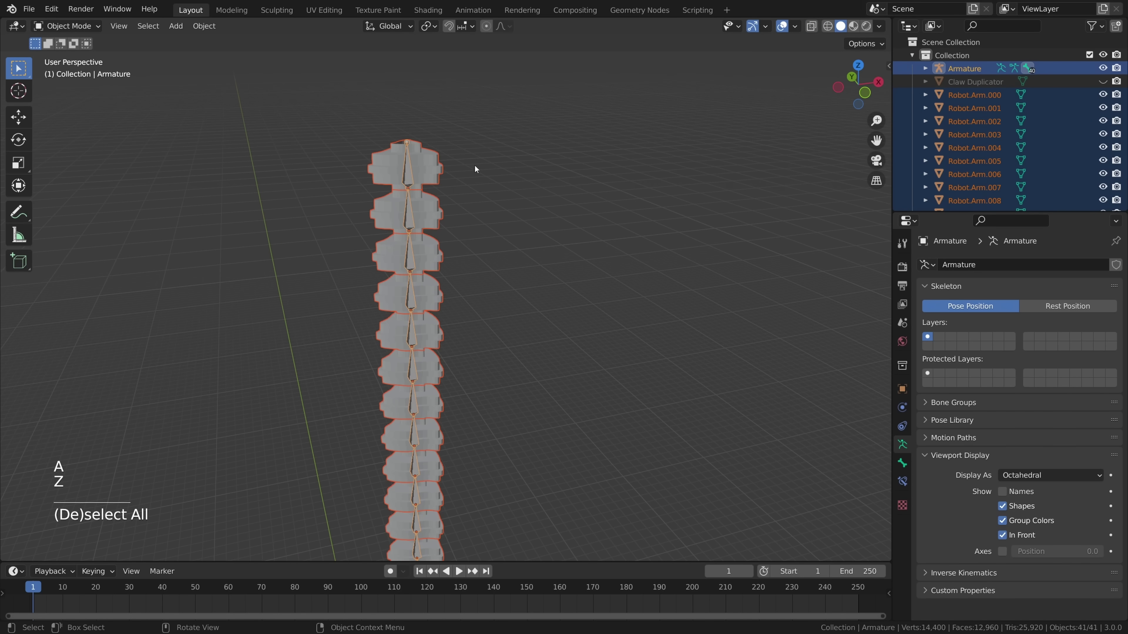
- With the armature as the active object, parent all arm segments to it using Armature Deform With Automatic Weights
shift+click(407, 171)
shift+click(408, 170)
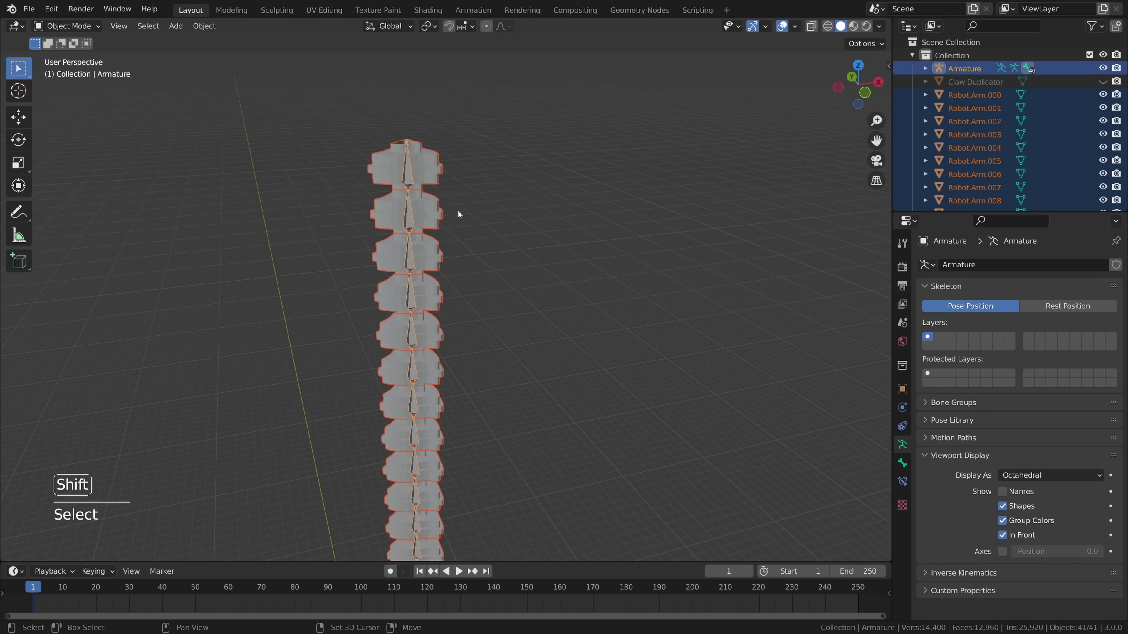
scroll(514, 227, down, 2)
shift+middle_drag(561, 349, 558, 233)
shift+middle_drag(554, 310, 541, 230)
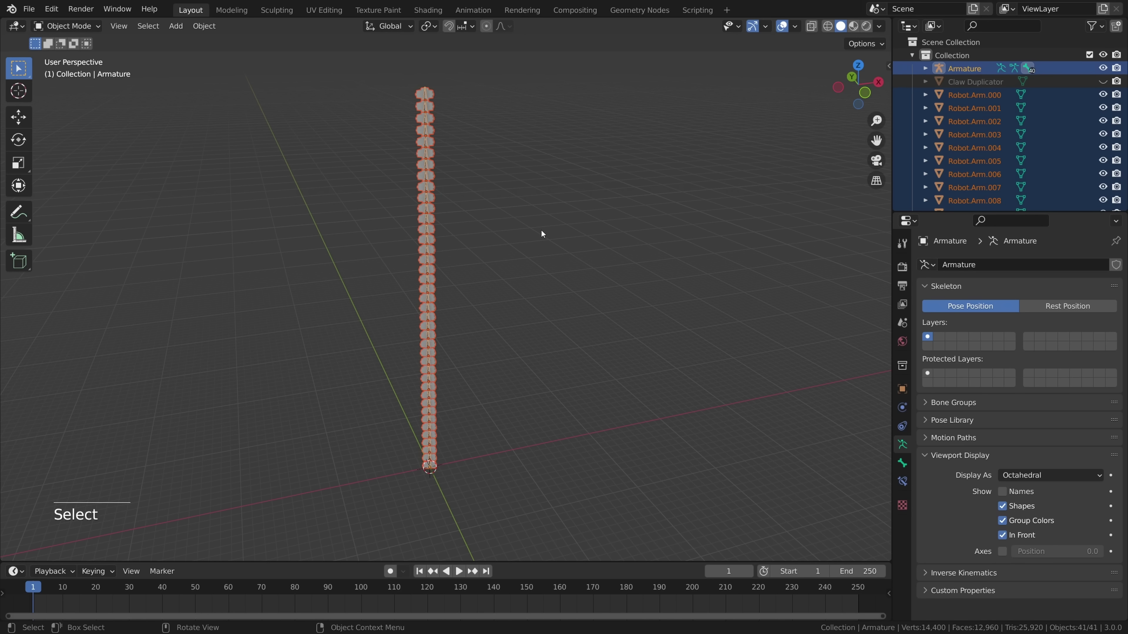
key(ctrl+p)
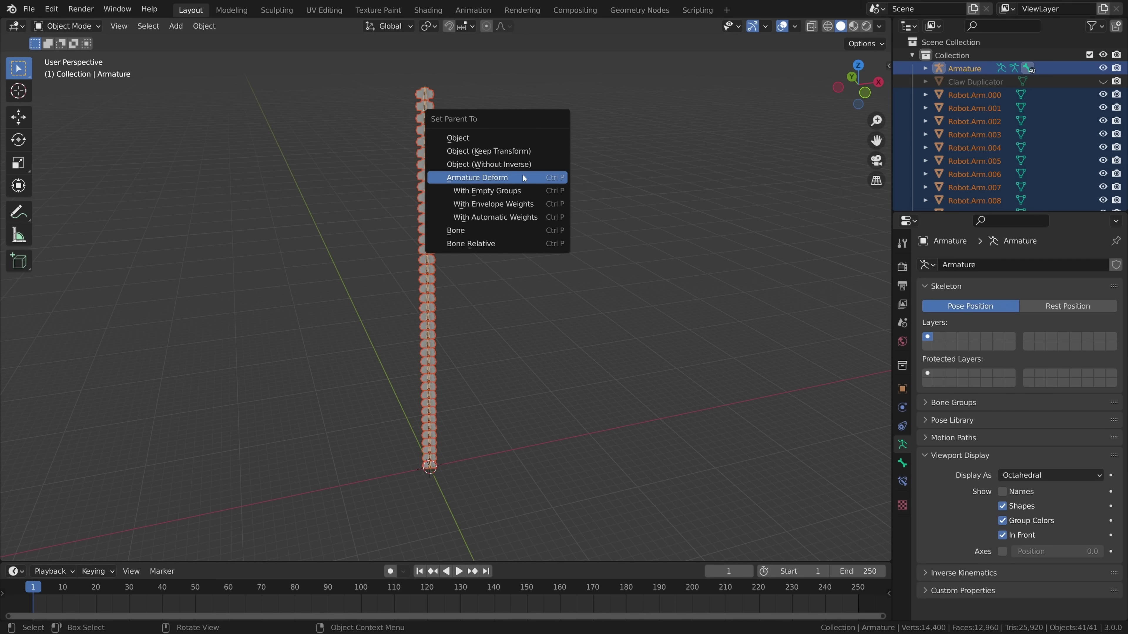
click(490, 217)
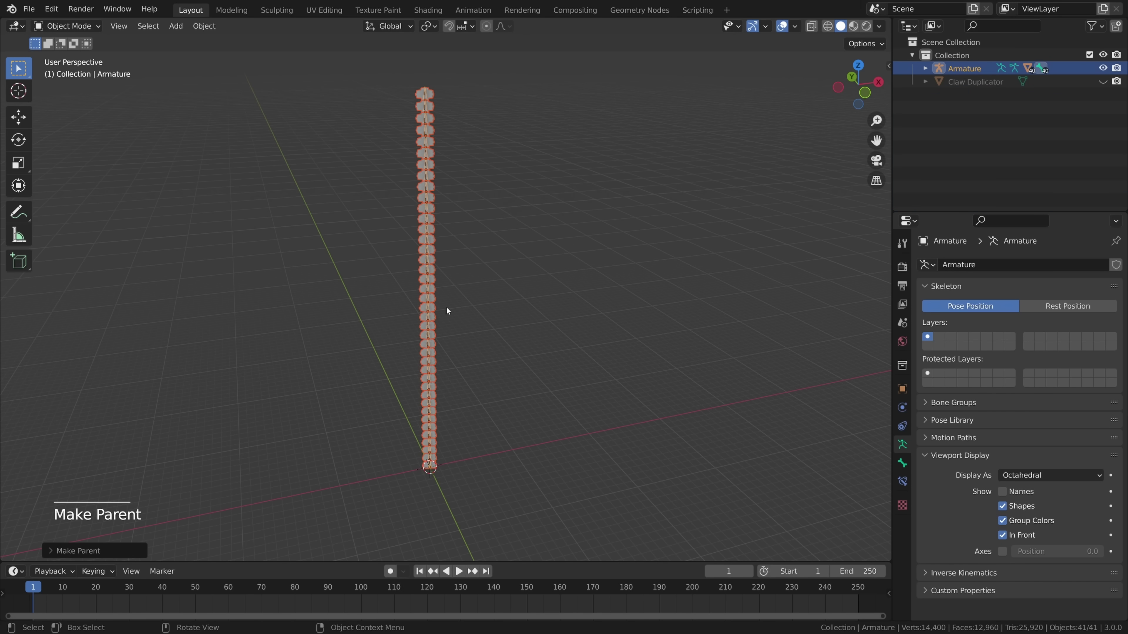
- Select only the armature and switch it to Pose Mode
click(427, 270)
scroll(488, 290, up, 3)
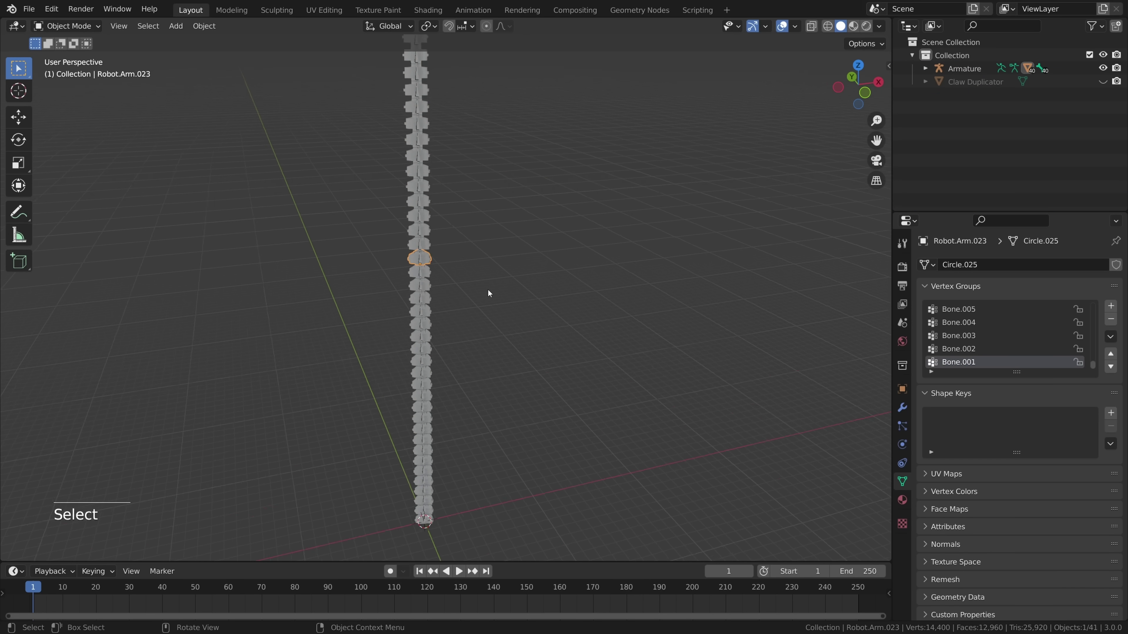
click(417, 252)
scroll(512, 299, down, 2)
middle_drag(513, 303, 521, 291)
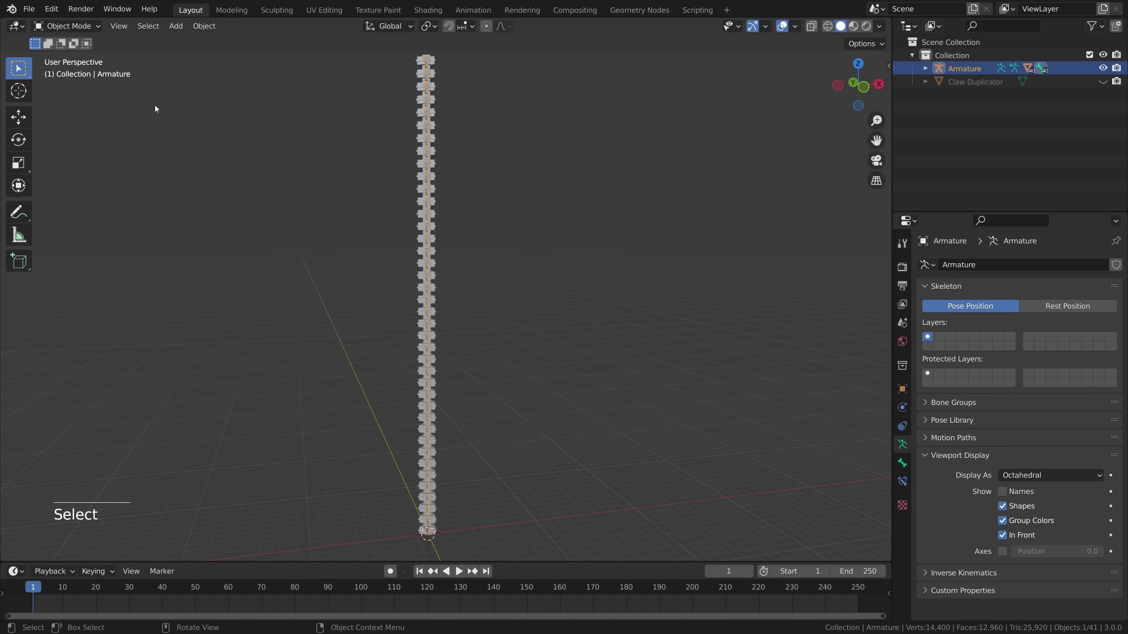
click(85, 26)
click(84, 72)
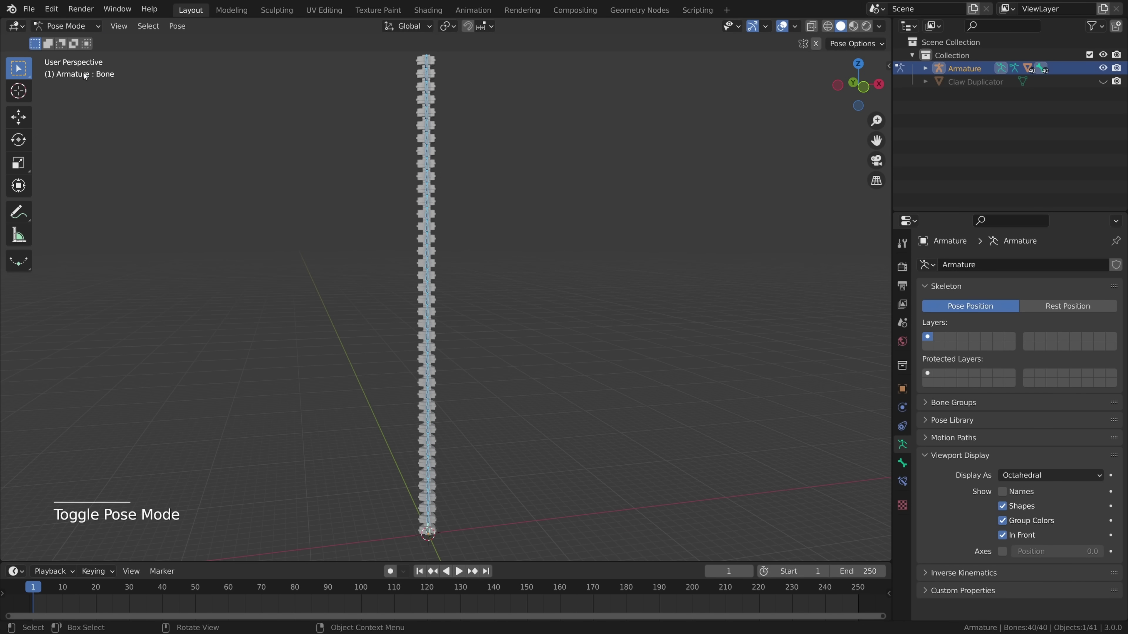
- Rotate individual bones one after another from mid-chain towards the tip to curl the arm over into a hook
click(427, 279)
key(r)
click(496, 272)
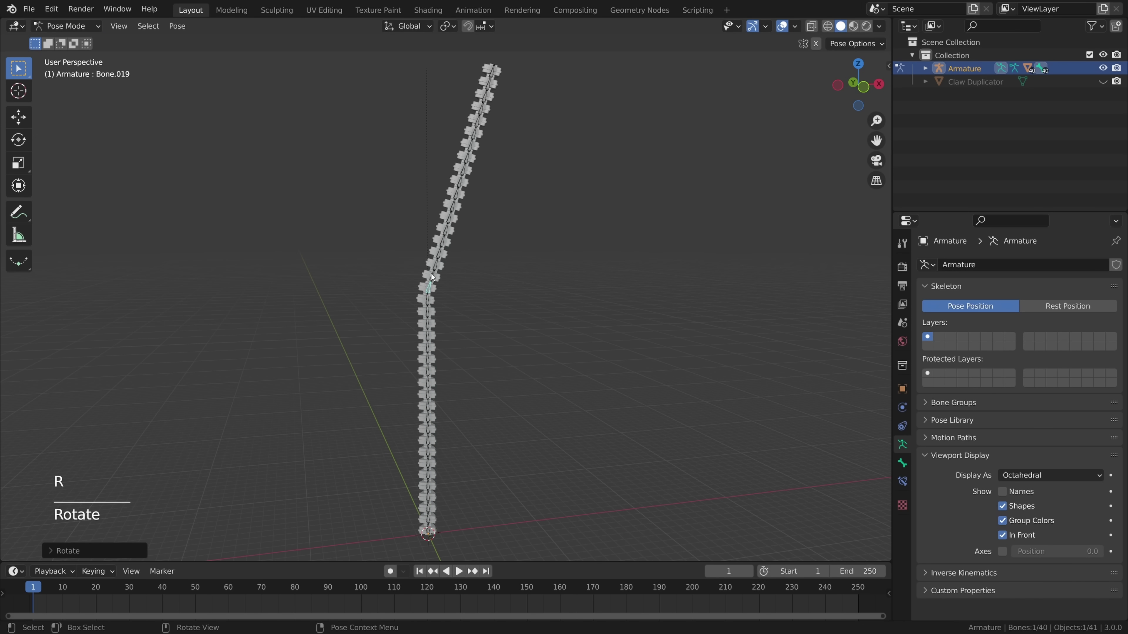
key(r)
click(505, 278)
click(439, 266)
key(r)
click(506, 276)
click(451, 260)
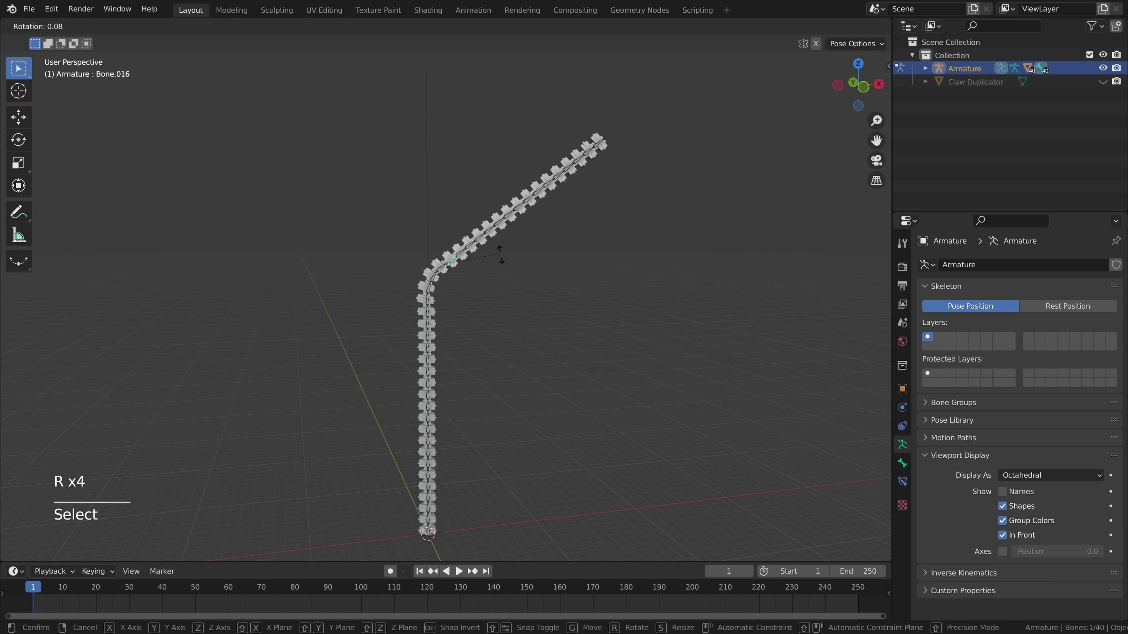
key(r)
click(502, 273)
click(465, 260)
key(r)
click(539, 291)
click(476, 264)
key(r)
click(558, 295)
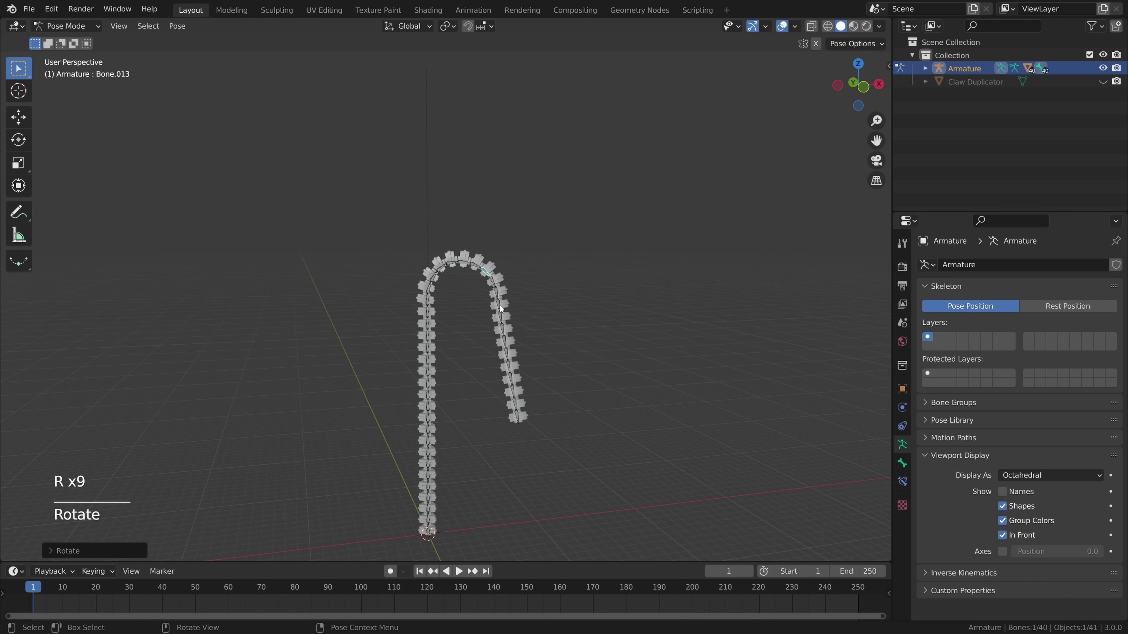
click(499, 306)
key(r)
click(584, 308)
click(500, 316)
key(r)
click(572, 332)
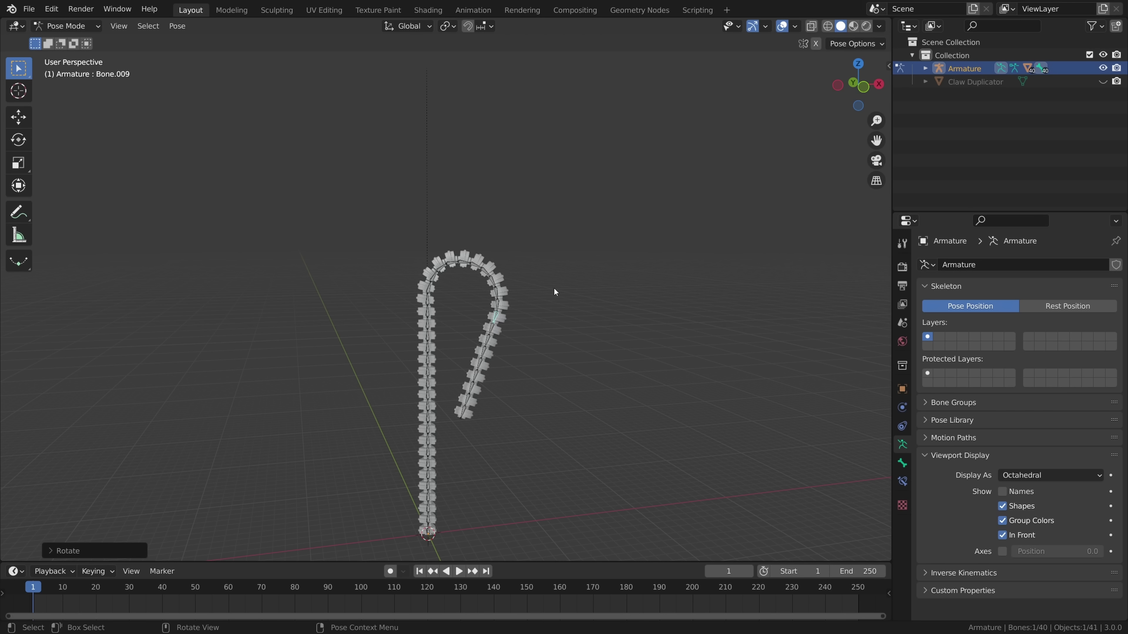
- Sketch annotation strokes for the arm tip's travel path and a dashed arm curve, then erase them
shift+middle_drag(554, 287, 591, 298)
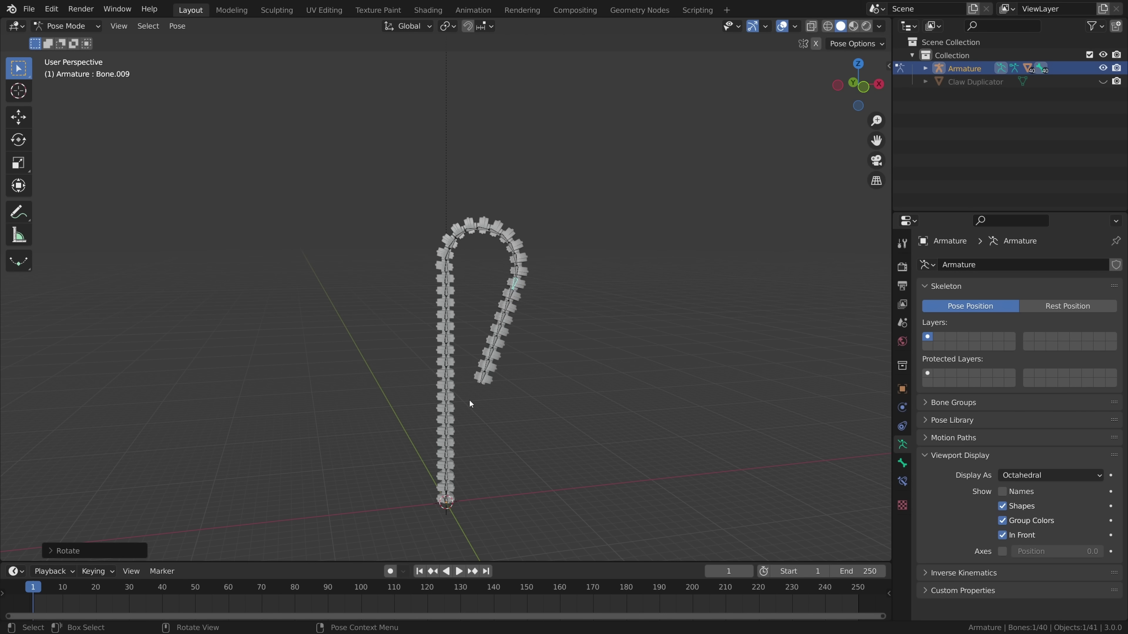
mouse_move(486, 382)
mouse_down()
mouse_move(549, 353)
mouse_move(378, 141)
mouse_move(311, 174)
mouse_up()
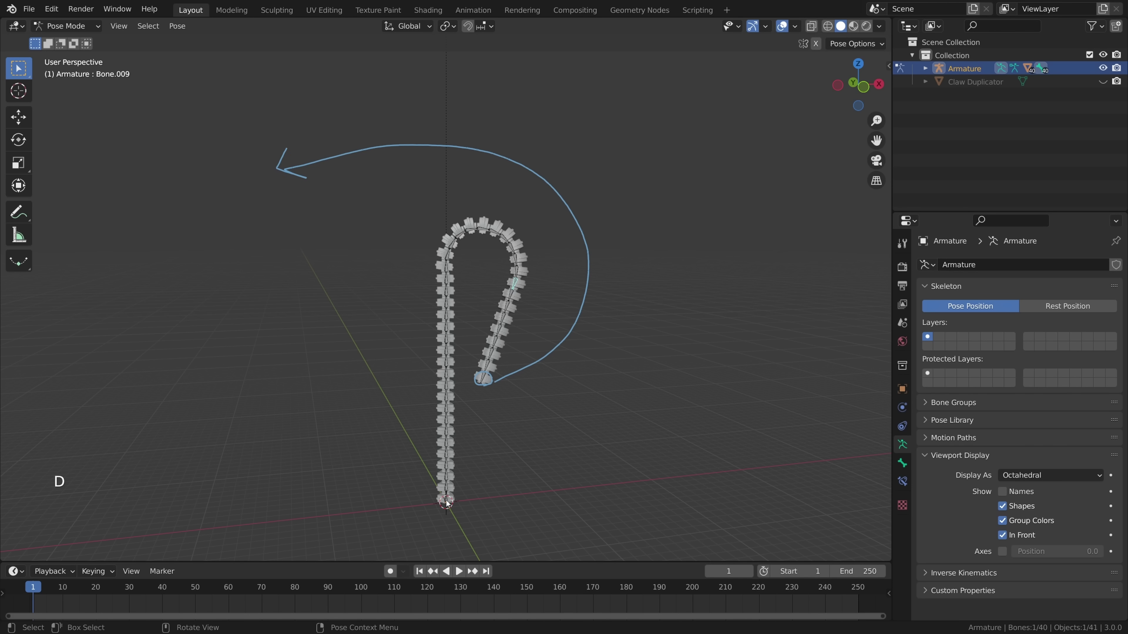
drag(447, 504, 484, 445)
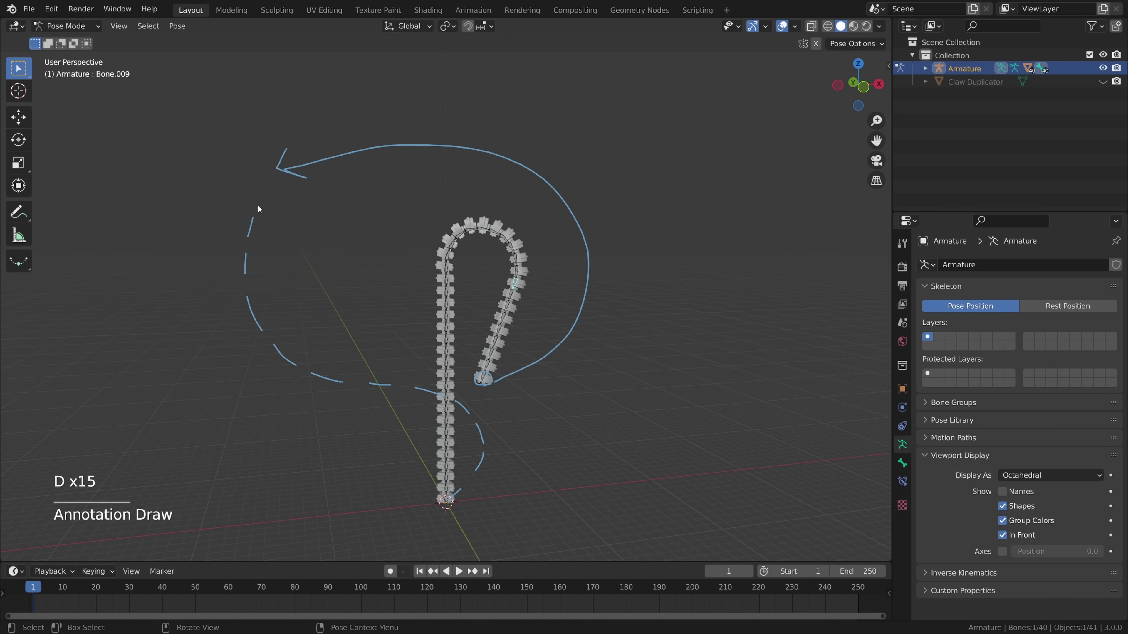
right_drag(464, 453, 474, 336)
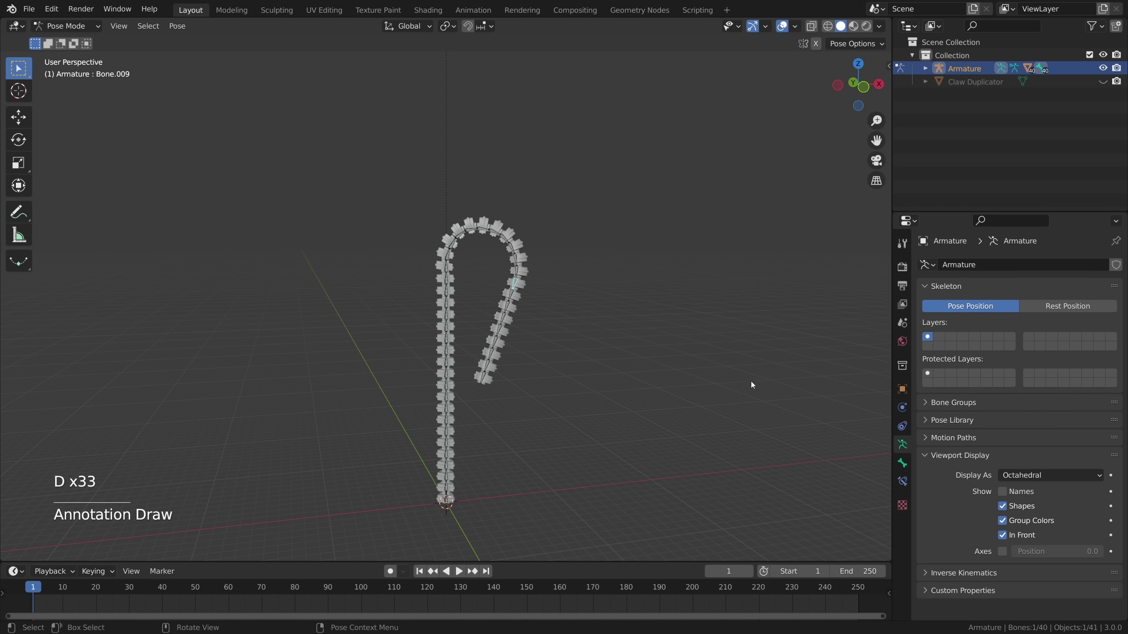
- Clear the pose rotation of all bones to straighten the arm
key(a)
key(alt+r)
shift+scroll(569, 300, up, 5)
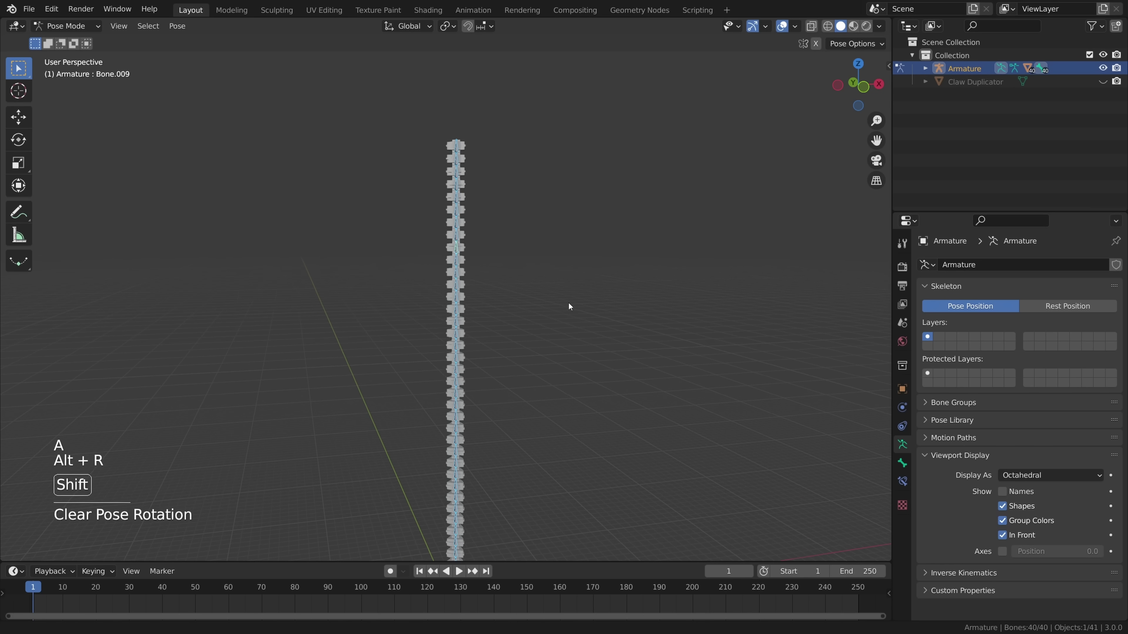
click(176, 26)
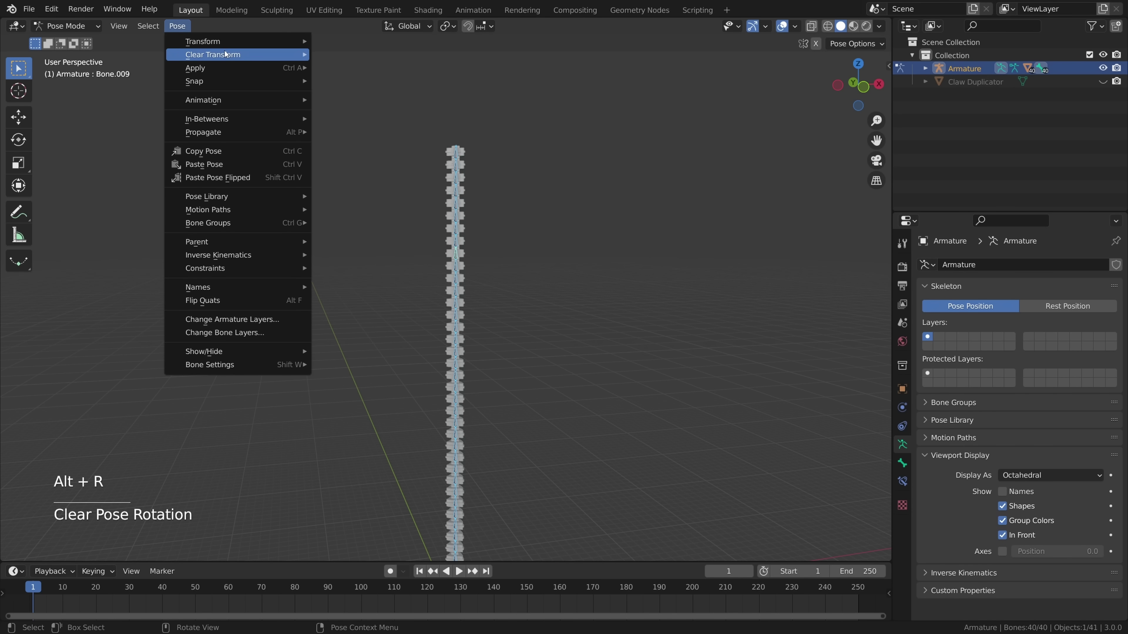
mouse_move(247, 54)
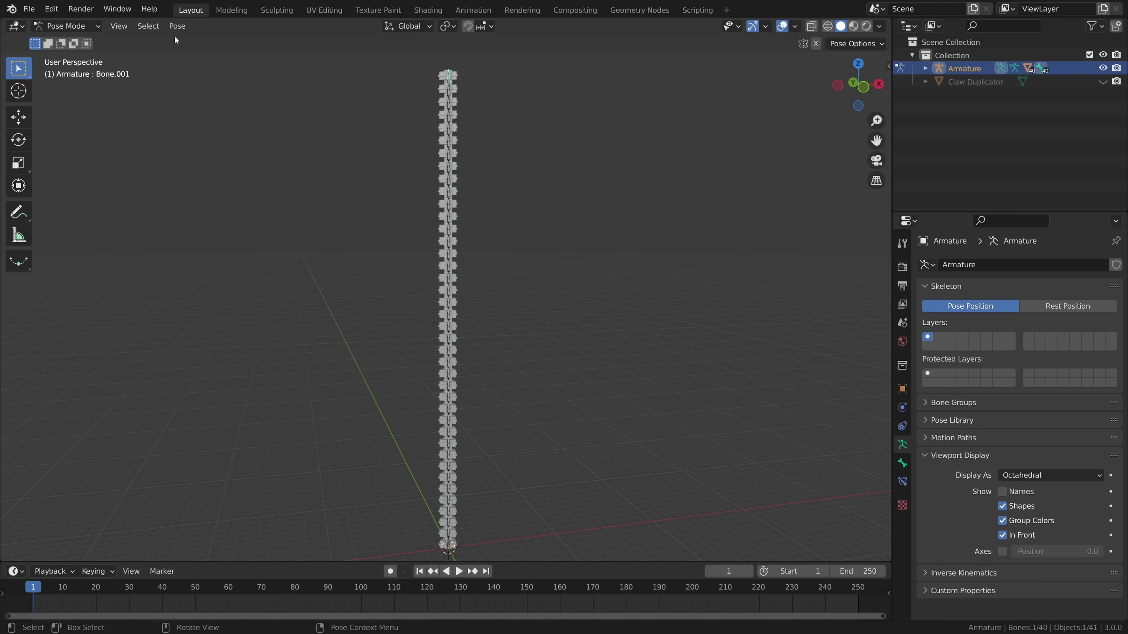
- Add inverse kinematics to the topmost bone, targeting a new empty object
click(177, 25)
mouse_move(239, 254)
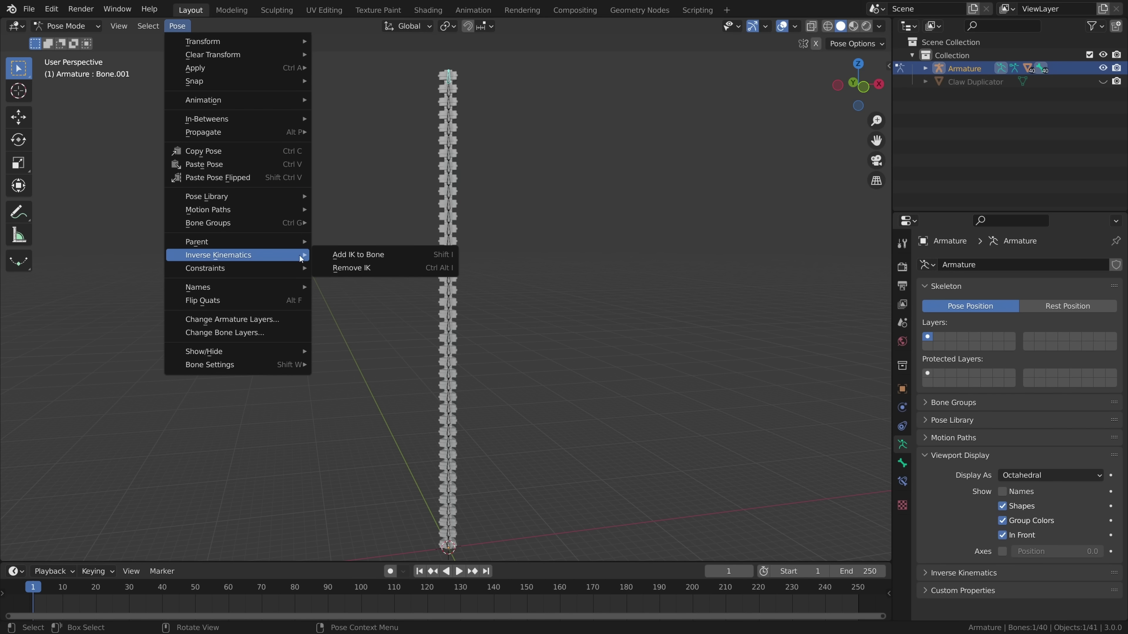
click(402, 255)
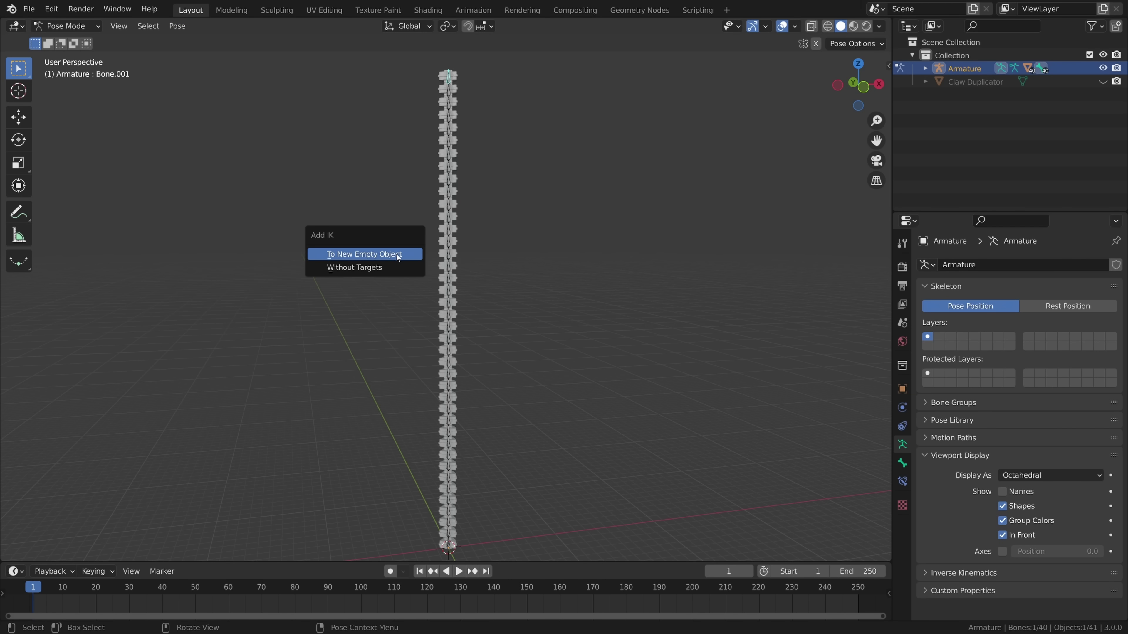
click(398, 256)
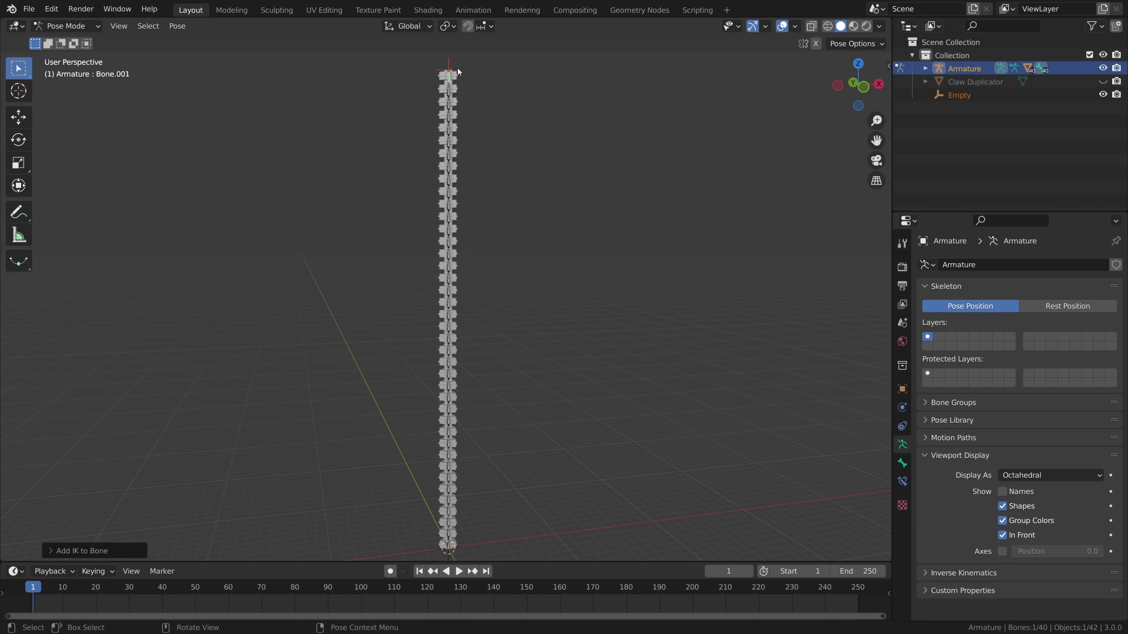
- Switch to Object Mode and move the empty to about X 5.02, Y -3.32, Z 14.97 m to bend the arm
click(84, 27)
click(88, 41)
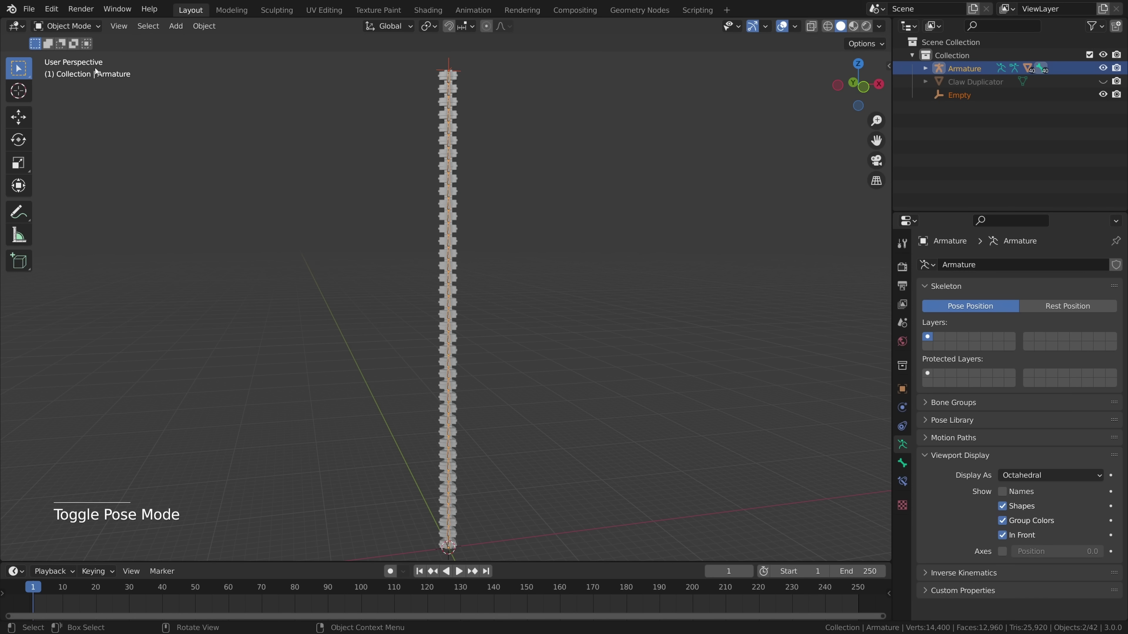
click(450, 62)
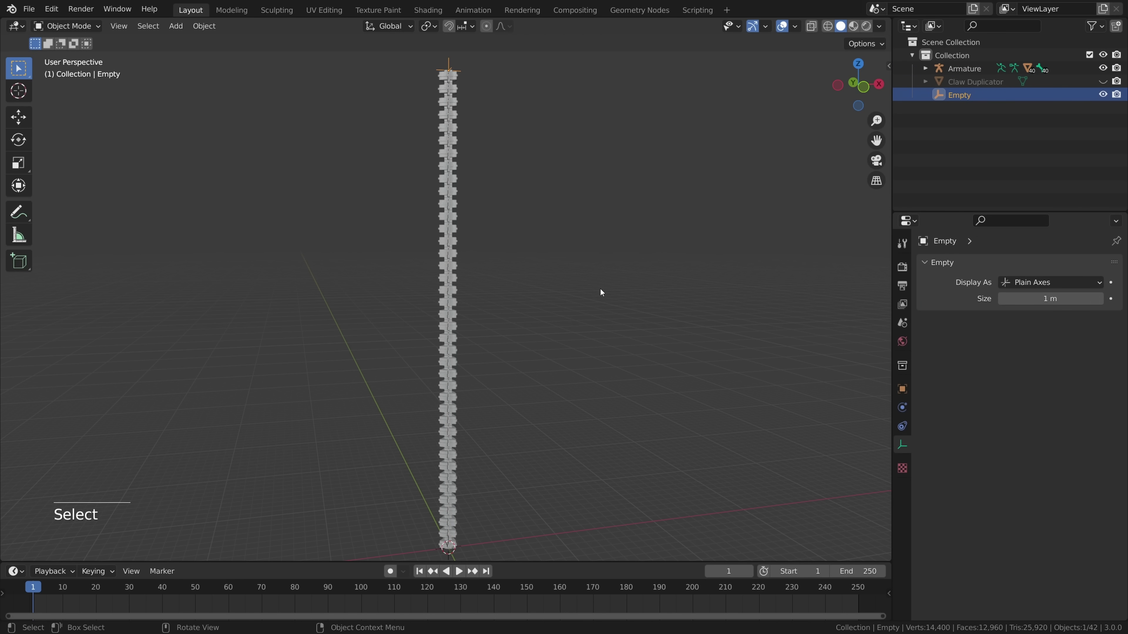
key(g)
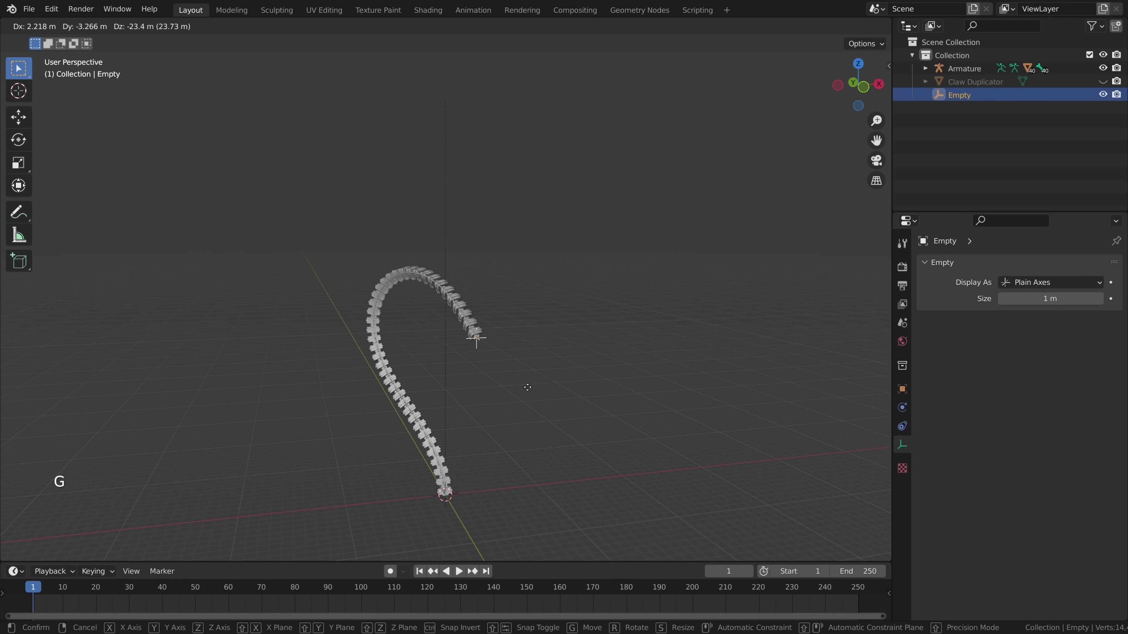
click(550, 399)
scroll(559, 286, up, 2)
key(g)
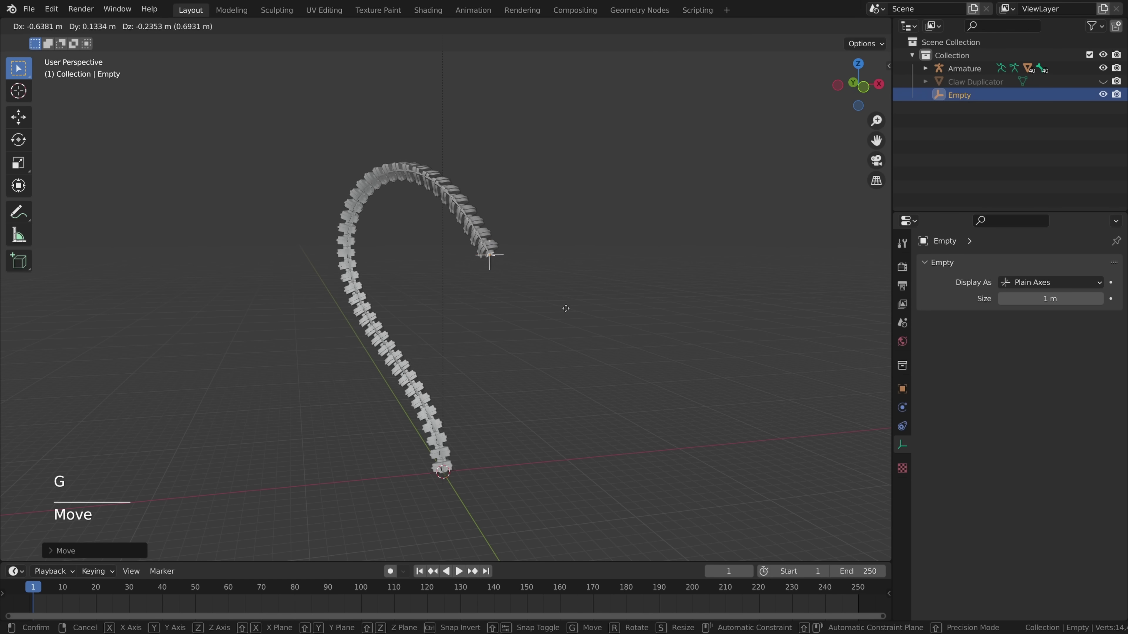
click(587, 325)
ctrl+middle_drag(586, 327, 515, 296)
key(g)
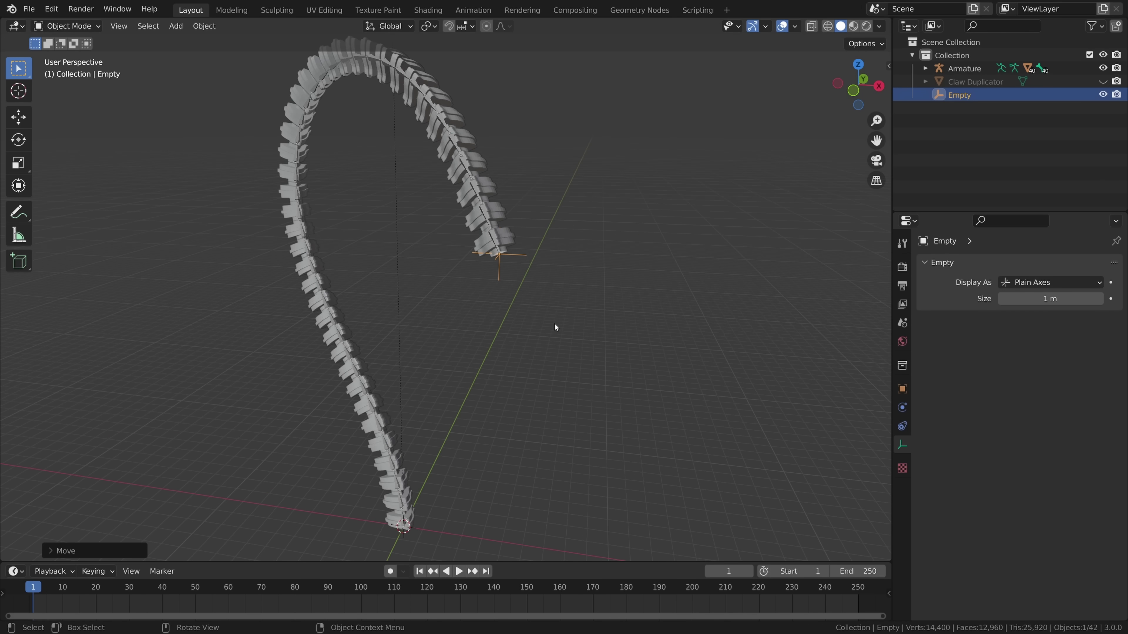
key(r)
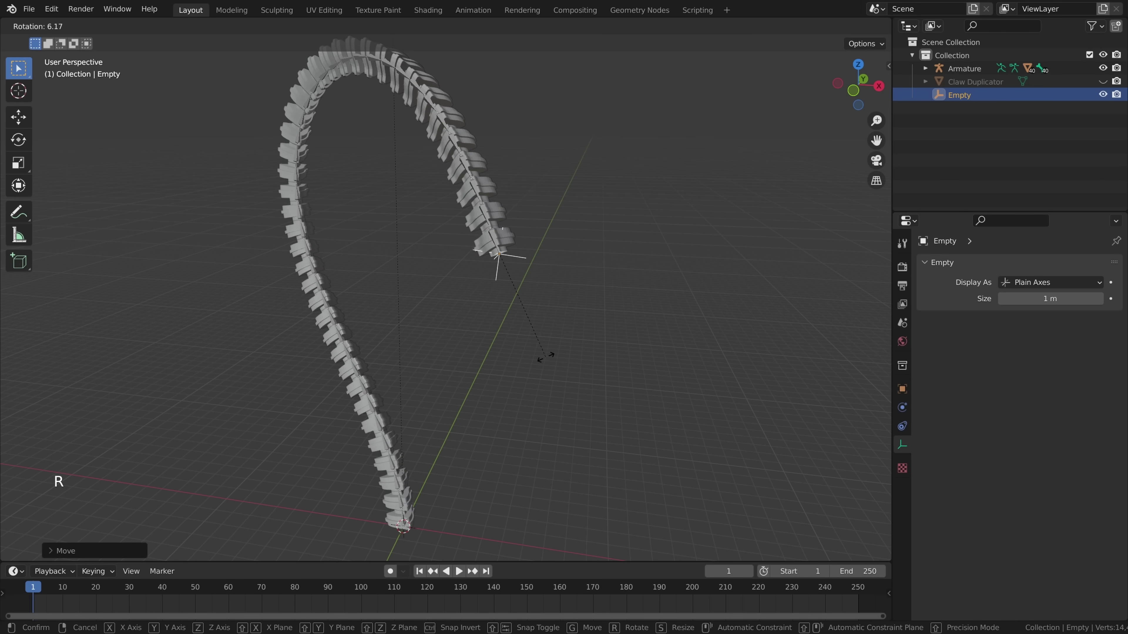
right_click(593, 320)
key(r)
key(r)
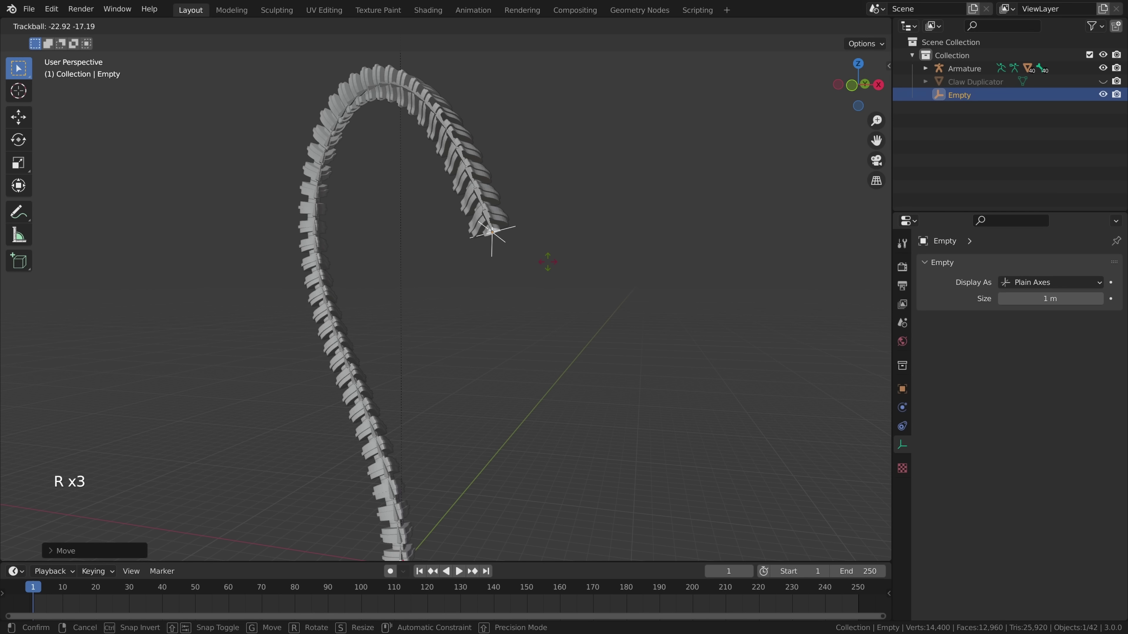
right_click(547, 260)
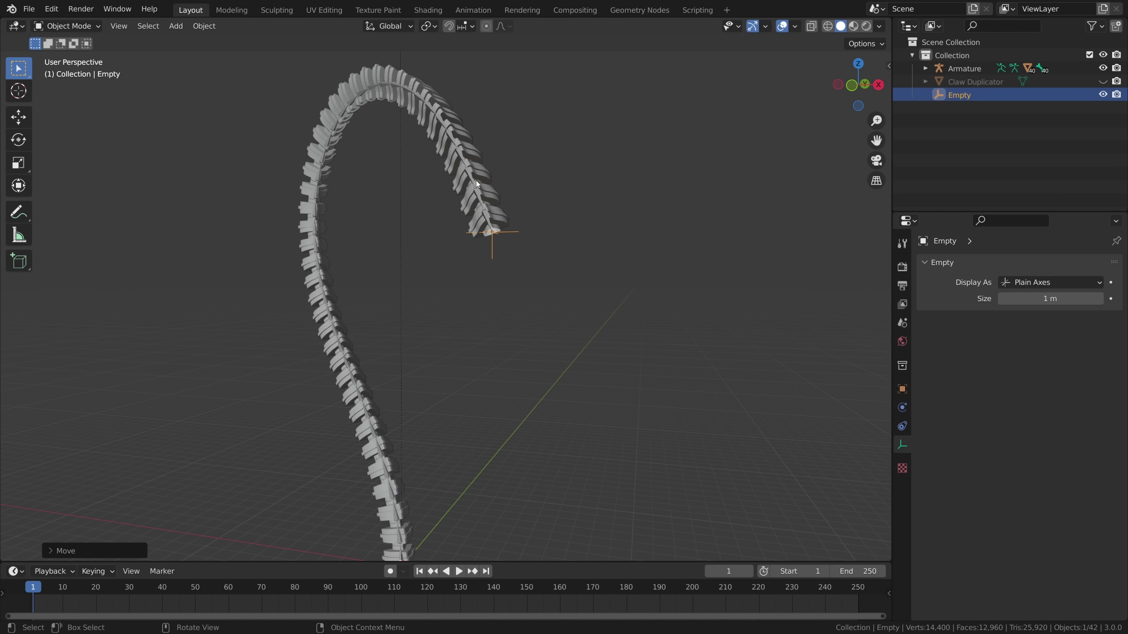
- Enable Rotation in the IK constraint on the armature's tip bone
click(477, 194)
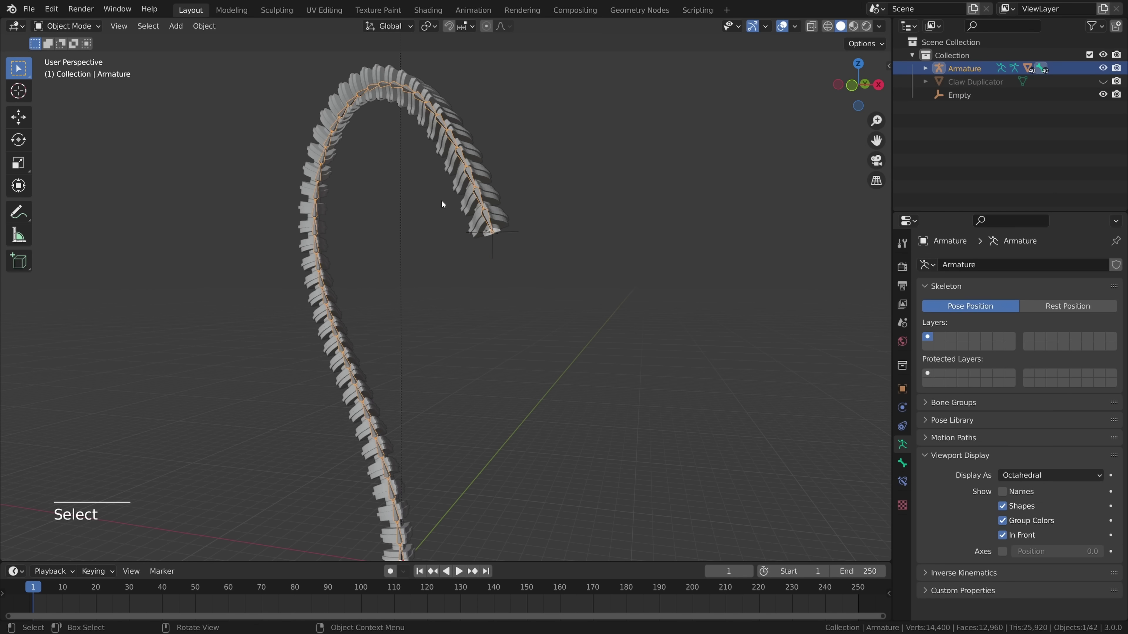
click(902, 483)
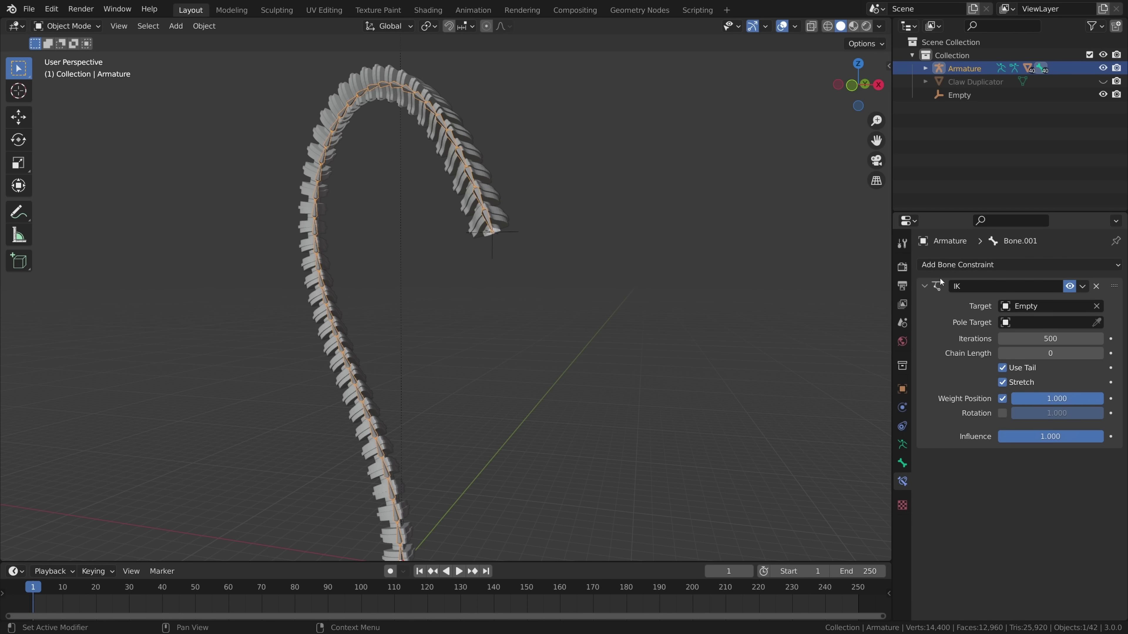
click(1001, 412)
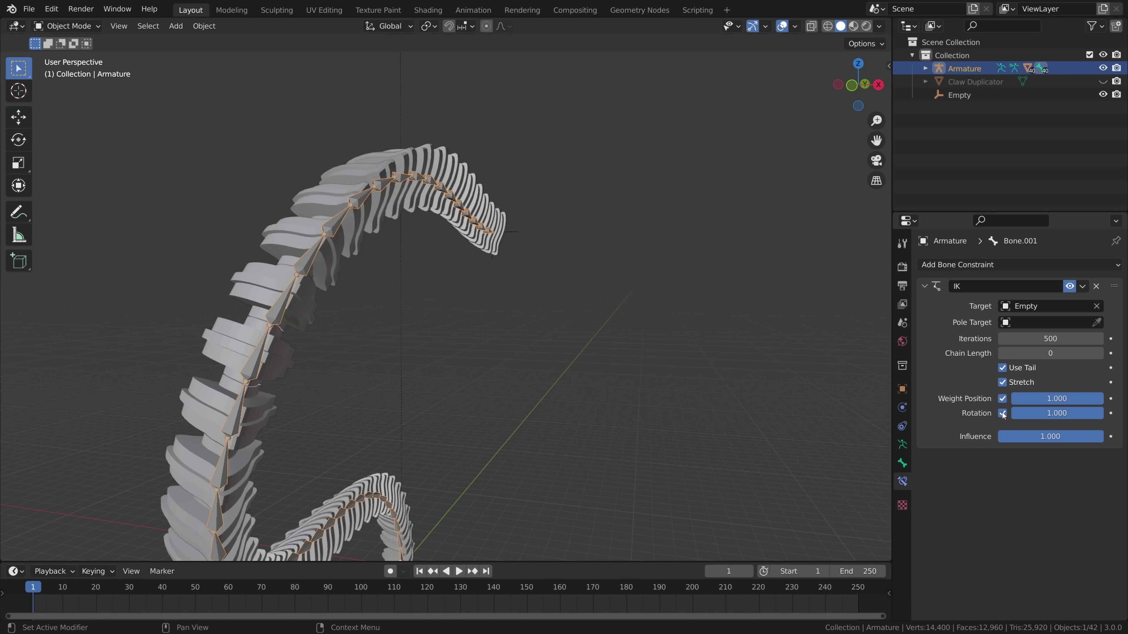
- Rename the empty as IK Target
click(516, 230)
middle_drag(516, 229, 523, 290)
key(F2)
text(IK Target)
key(Return)
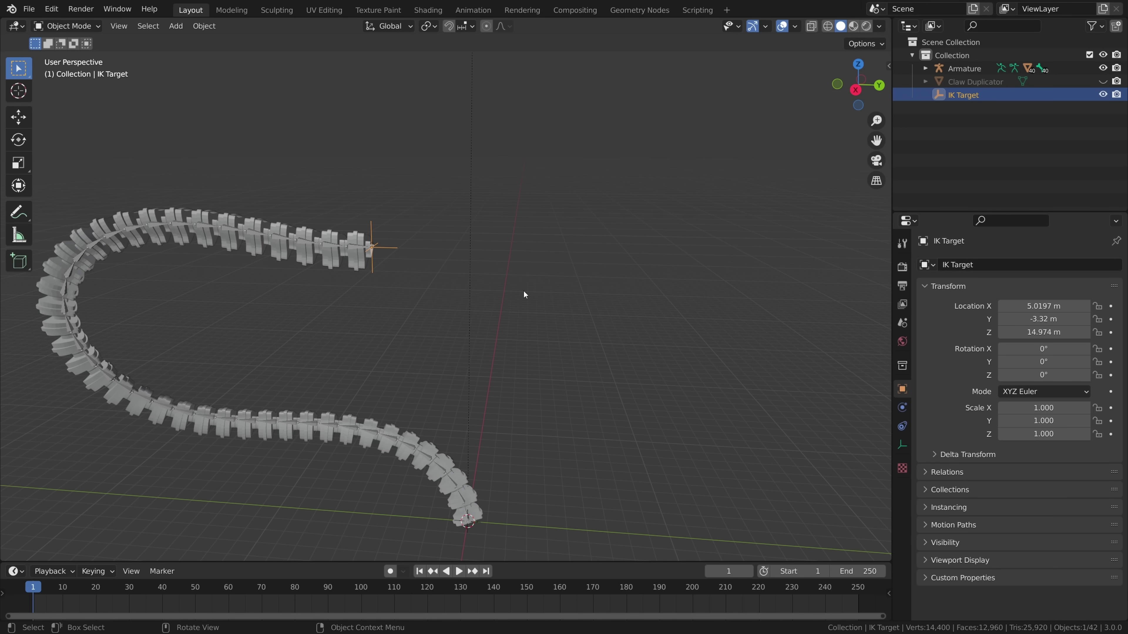
- Move IK Target to about X 4.02, Y 5.63, Z 14.39 m and turn it repeatedly with Rotate and Trackball rotation
key(g)
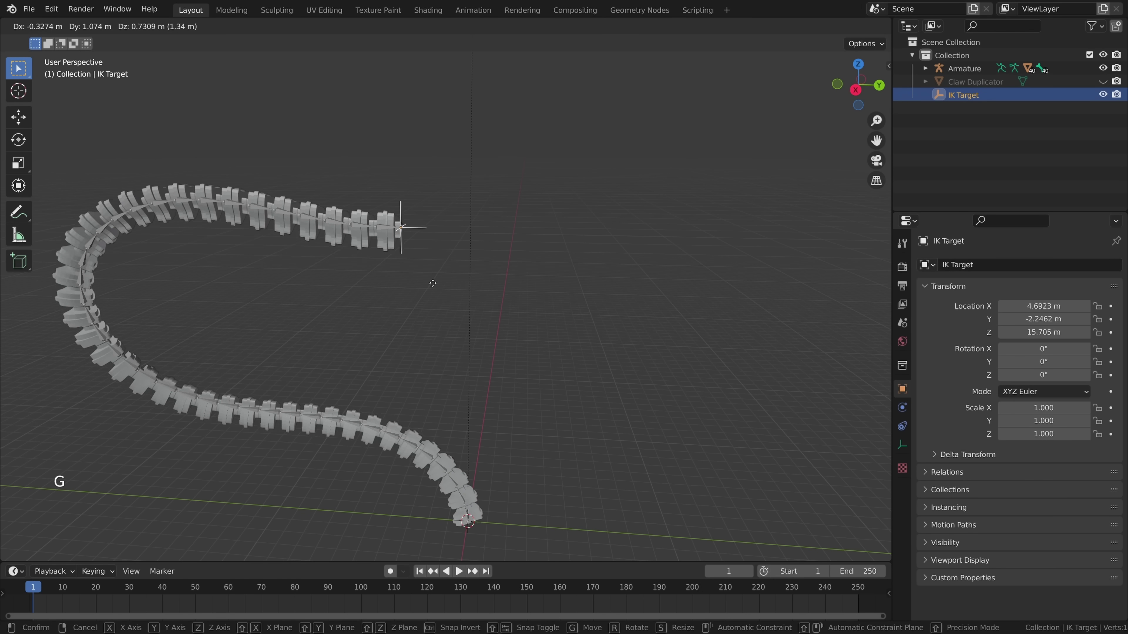
click(582, 296)
middle_drag(755, 335, 624, 336)
key(r)
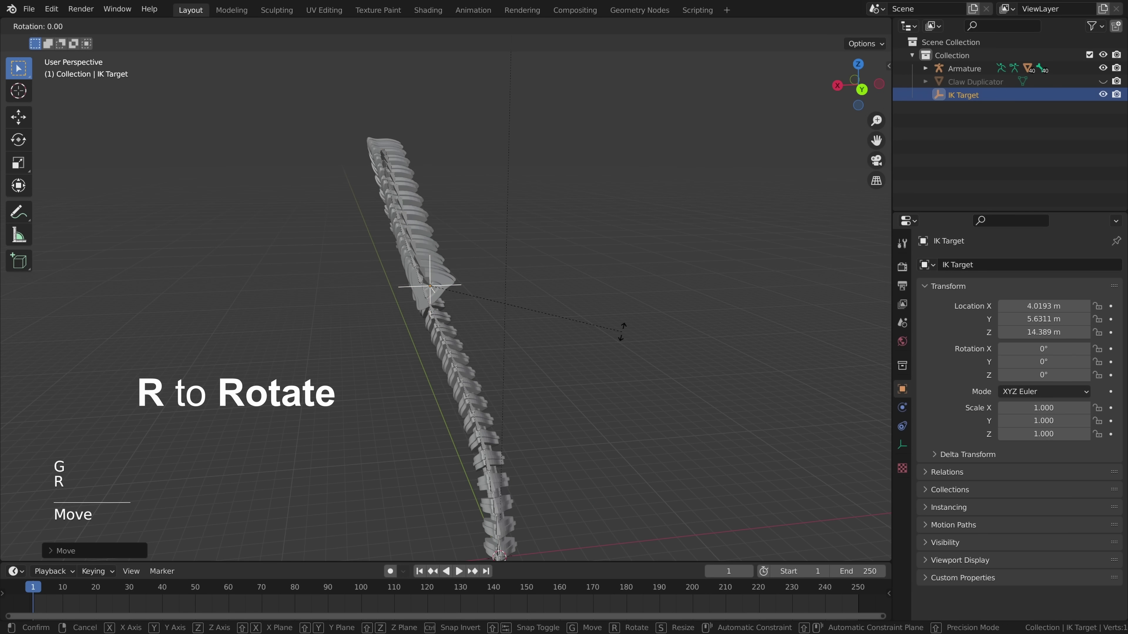
key(r)
click(562, 310)
key(r)
key(r)
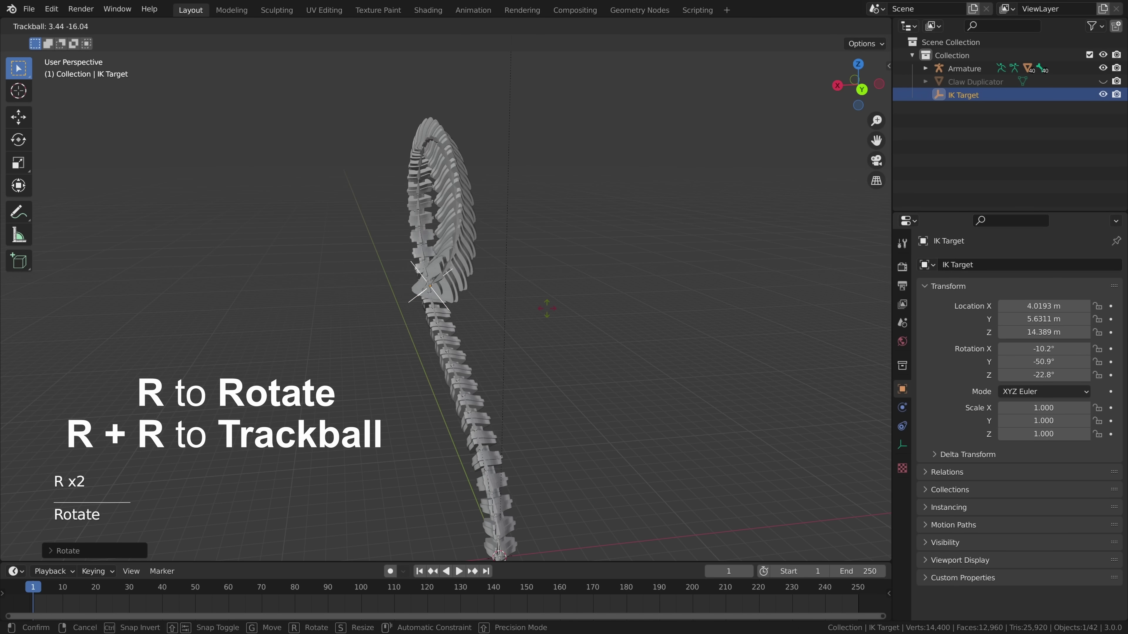
click(486, 373)
key(r)
key(r)
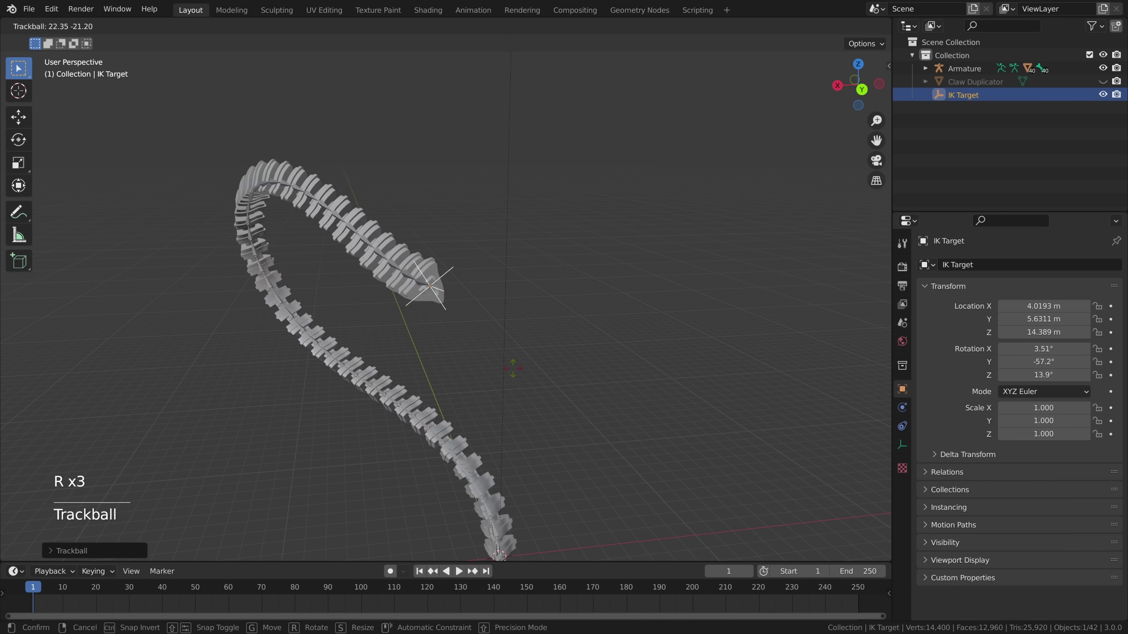
click(496, 397)
- Move IK Target to about X 4.56, Y -0.81, Z 14.70 m and trackball-rotate it to about 14.4°, -45.3°, -95.8°
middle_drag(497, 398, 609, 372)
key(g)
click(513, 369)
key(r)
key(r)
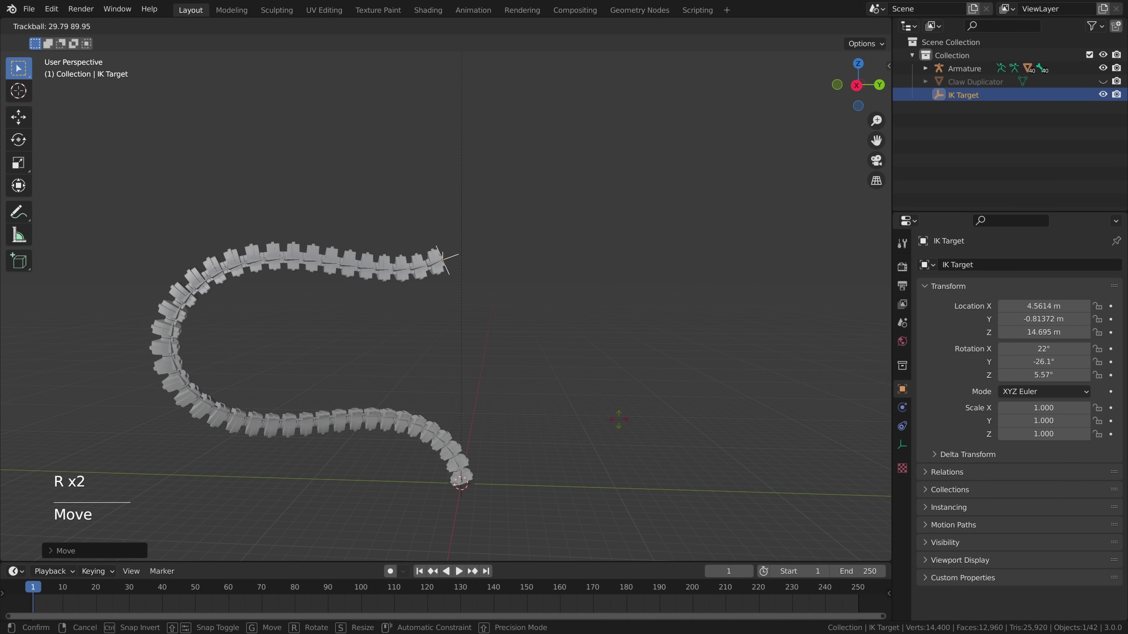
click(380, 264)
middle_drag(380, 264, 461, 339)
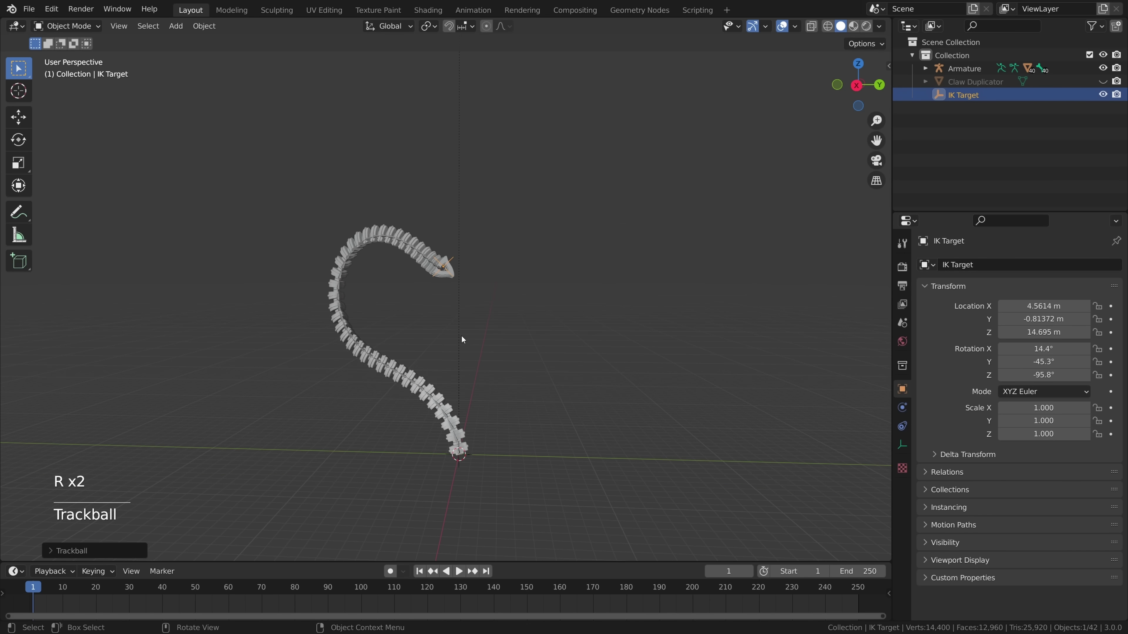
- Move the armature's base away from the origin and rotate the armature while IK Target stays in place
scroll(461, 382, up, 2)
shift+middle_drag(460, 382, 617, 369)
click(566, 373)
key(g)
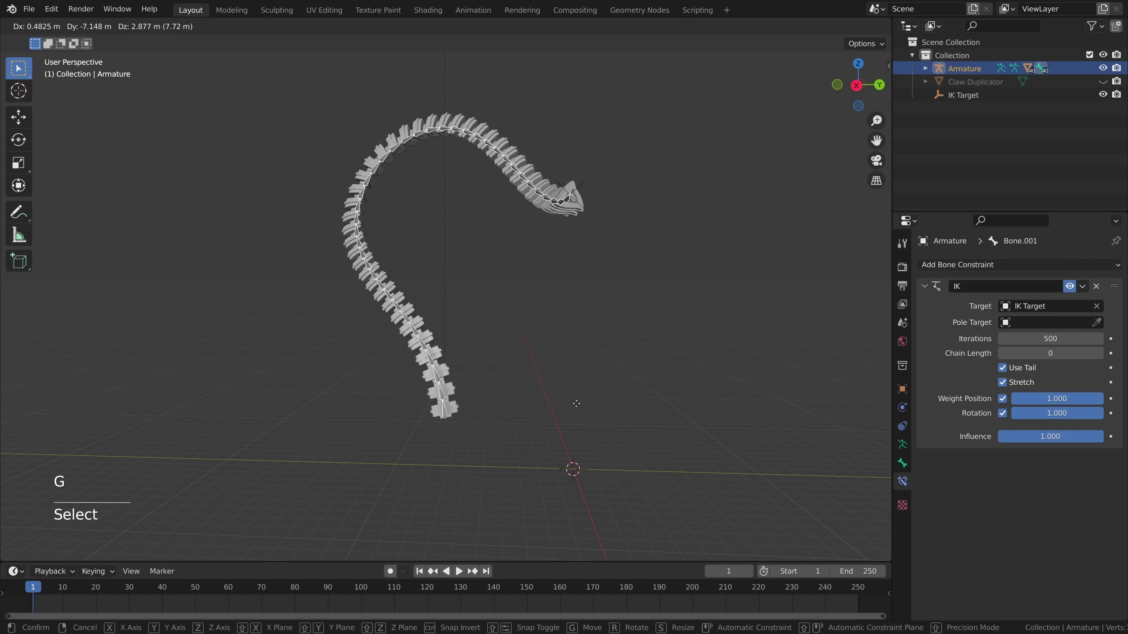
click(408, 219)
key(r)
click(501, 362)
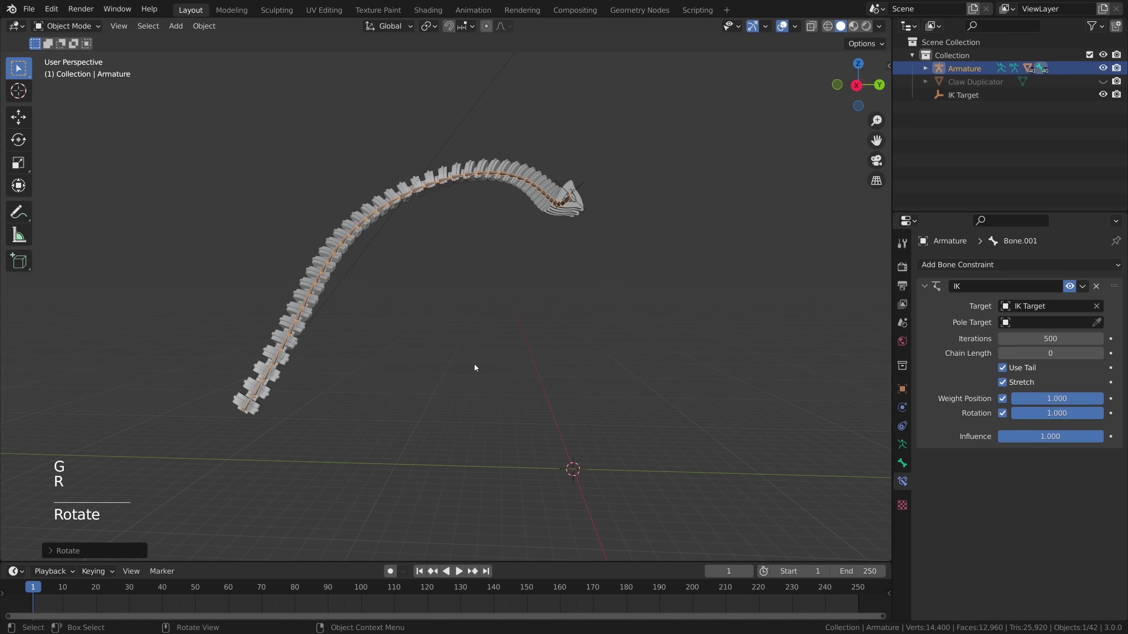
- Circle the arm's base and tip with annotation strokes, and erase them
drag(252, 419, 250, 419)
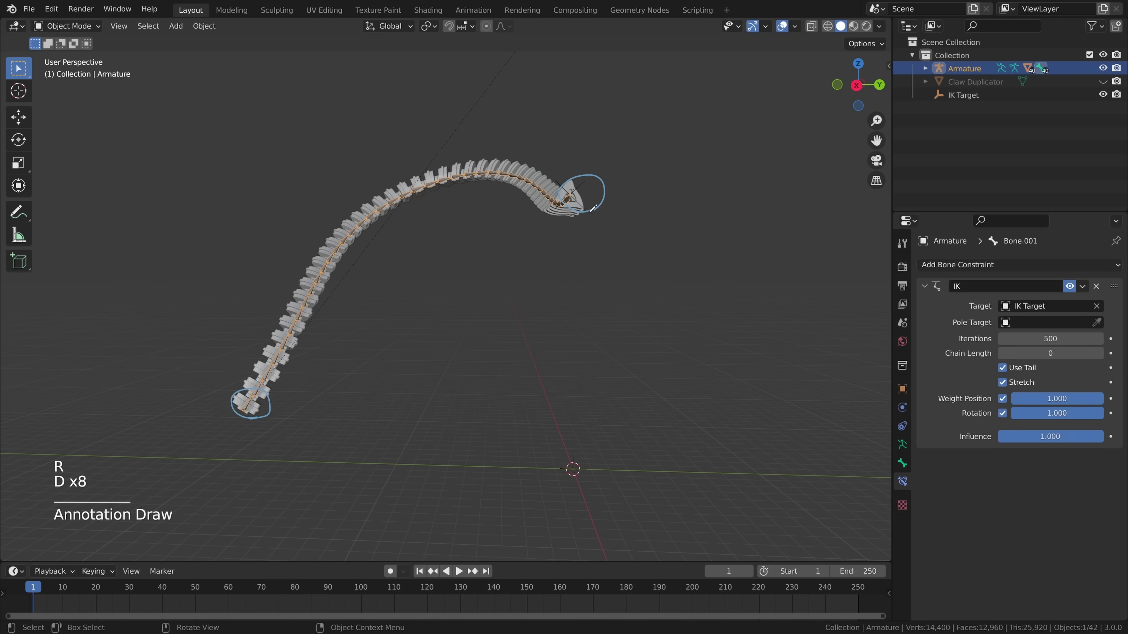
middle_drag(467, 343, 508, 342)
key(d)
mouse_move(533, 205)
right_down()
mouse_move(450, 217)
mouse_move(215, 425)
right_up()
- Shift the armature's base farther from the origin and move IK Target to about X 2.79, Y -5.26, Z 11.44 m
key(g)
key(r)
click(575, 190)
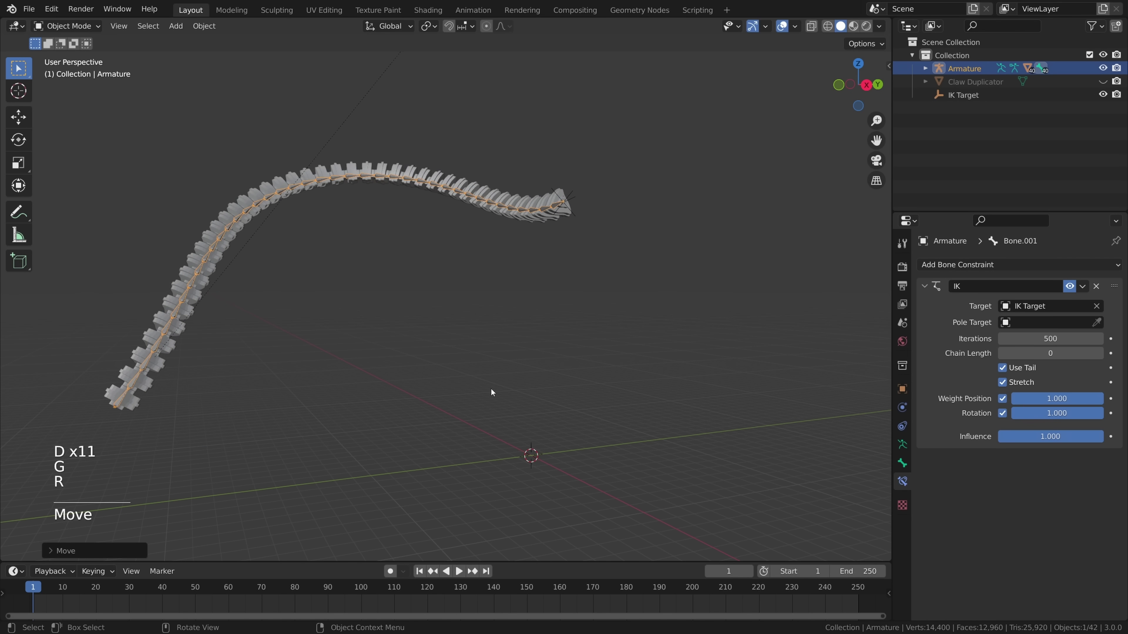
click(573, 191)
key(g)
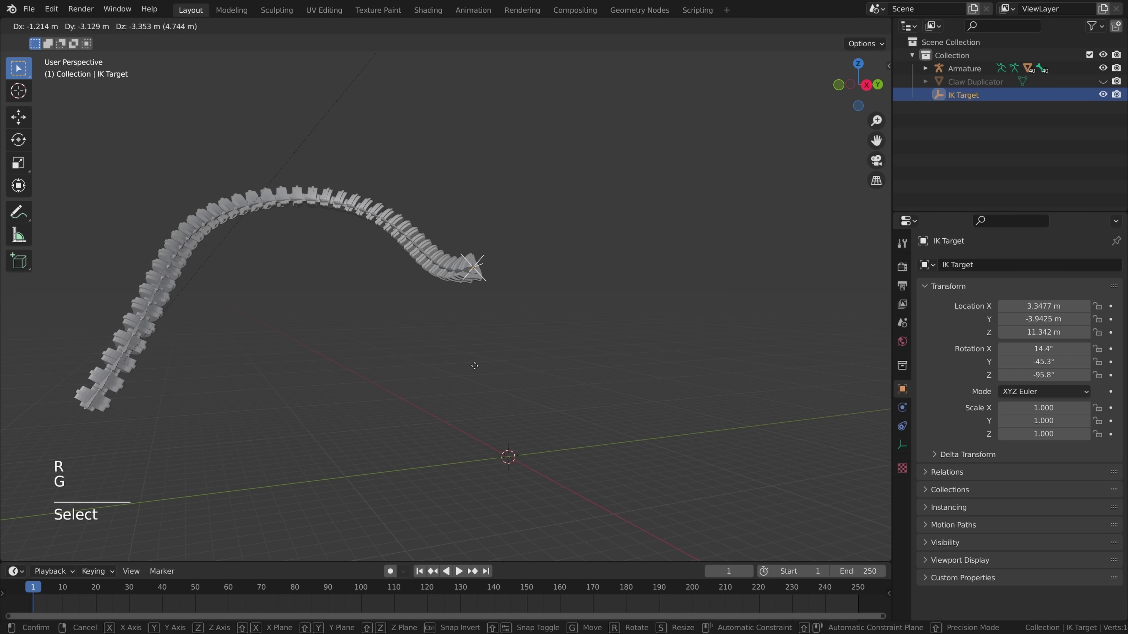
key(r)
right_click(540, 416)
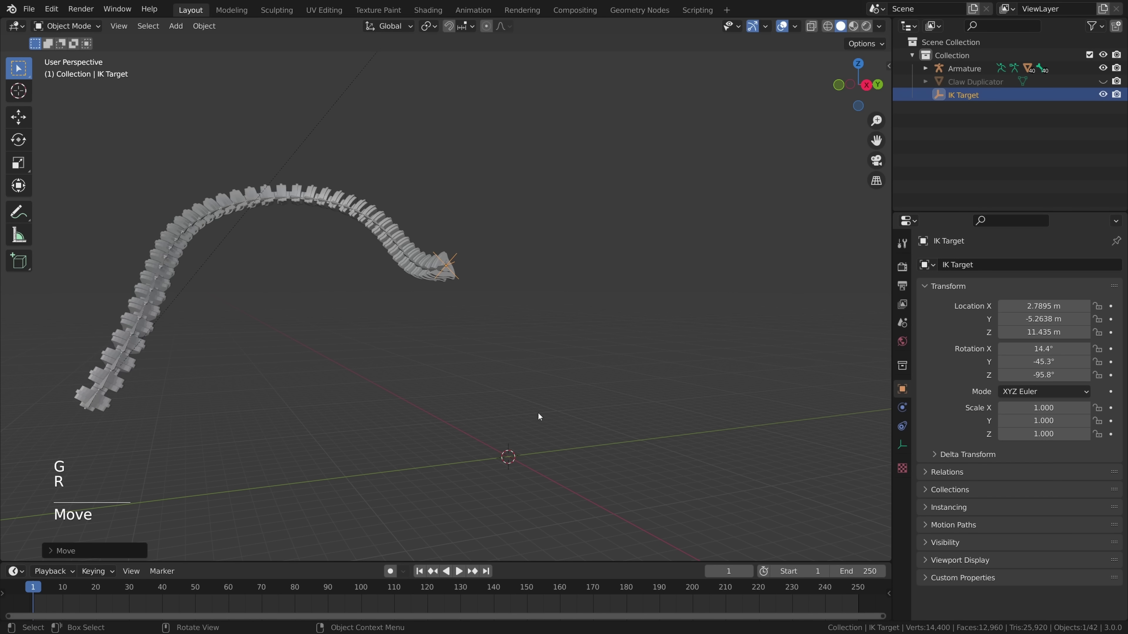
- Clear the location and rotation of IK Target and the armature, and raise IK Target above the origin
key(alt+r)
key(alt+g)
key(g)
click(306, 388)
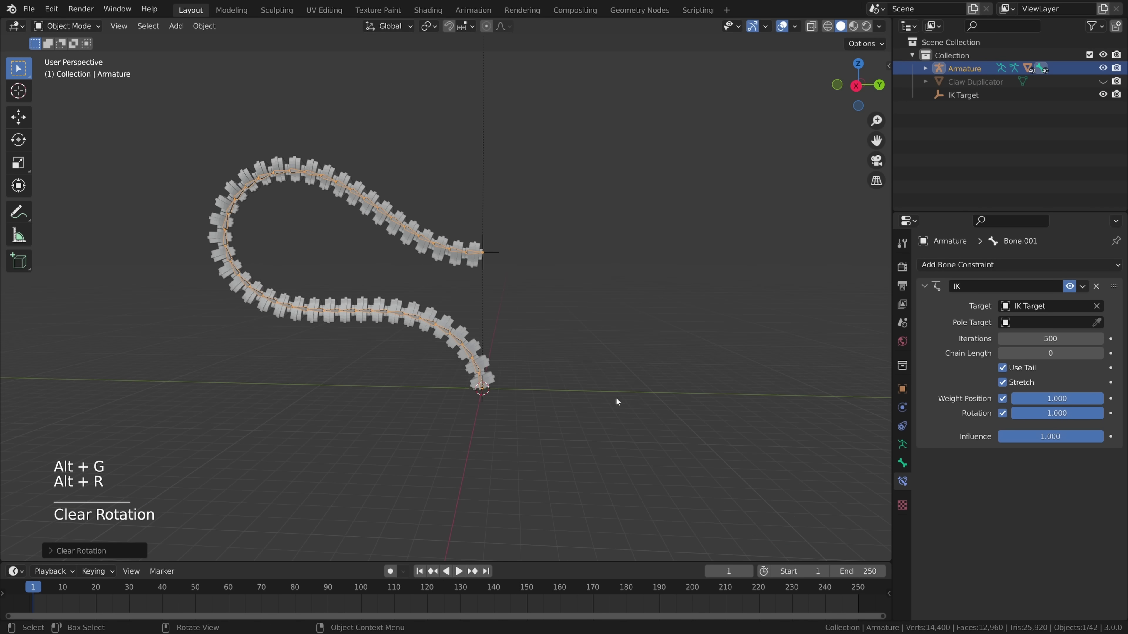
- Tilt the armature about its base and move IK Target to about X -0.49, Y 1.94, Z 12.26 m
key(r)
click(557, 319)
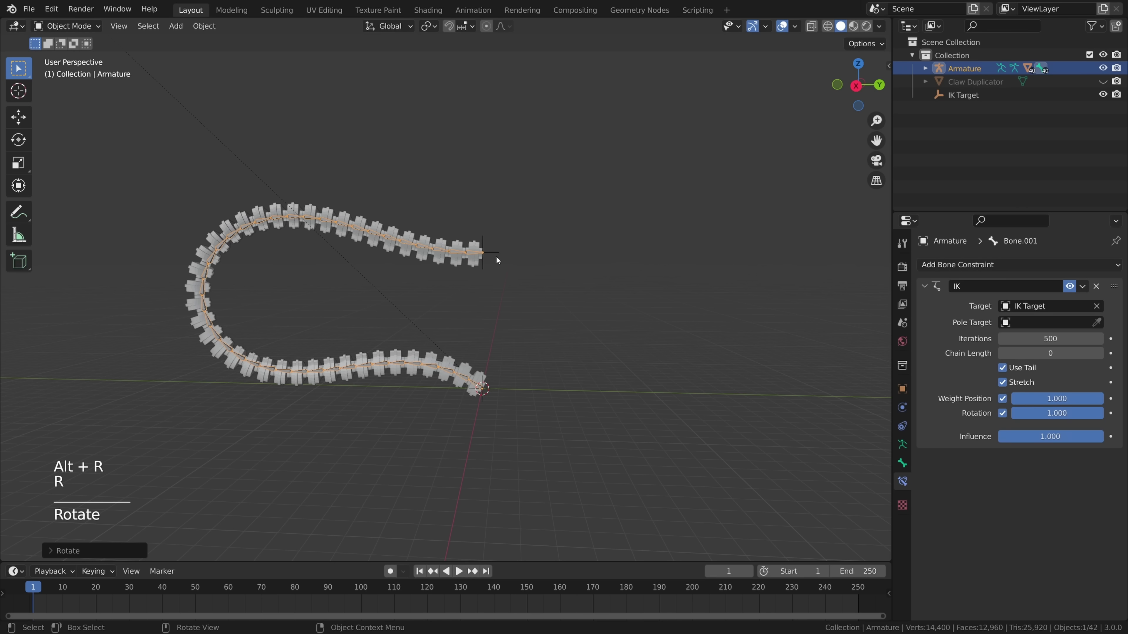
click(492, 254)
key(g)
click(527, 183)
- Sketch annotation strokes for a claw at the arm's tip and a stick figure at its base, and erase them
shift+middle_drag(612, 275, 592, 278)
key(d)
mouse_move(536, 195)
mouse_down()
mouse_move(498, 190)
mouse_move(539, 179)
mouse_up()
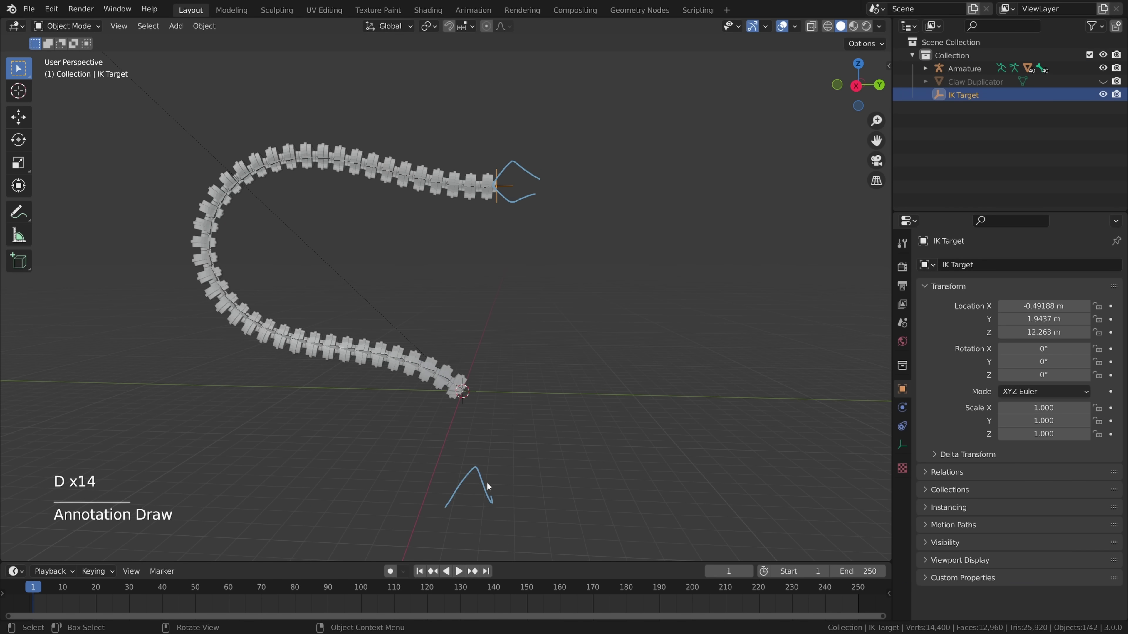
drag(482, 391, 481, 393)
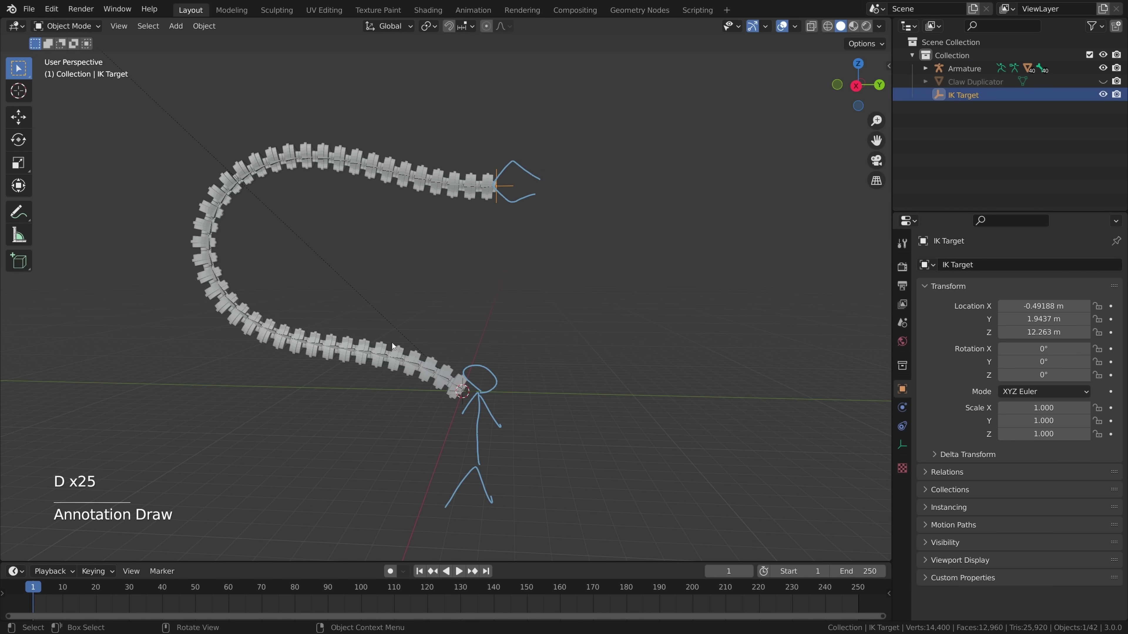
drag(556, 262, 500, 306)
mouse_move(583, 255)
mouse_down()
mouse_move(607, 284)
mouse_move(597, 308)
mouse_up()
mouse_move(515, 467)
right_down()
mouse_move(582, 333)
mouse_move(587, 161)
right_up()
scroll(649, 293, up, 2)
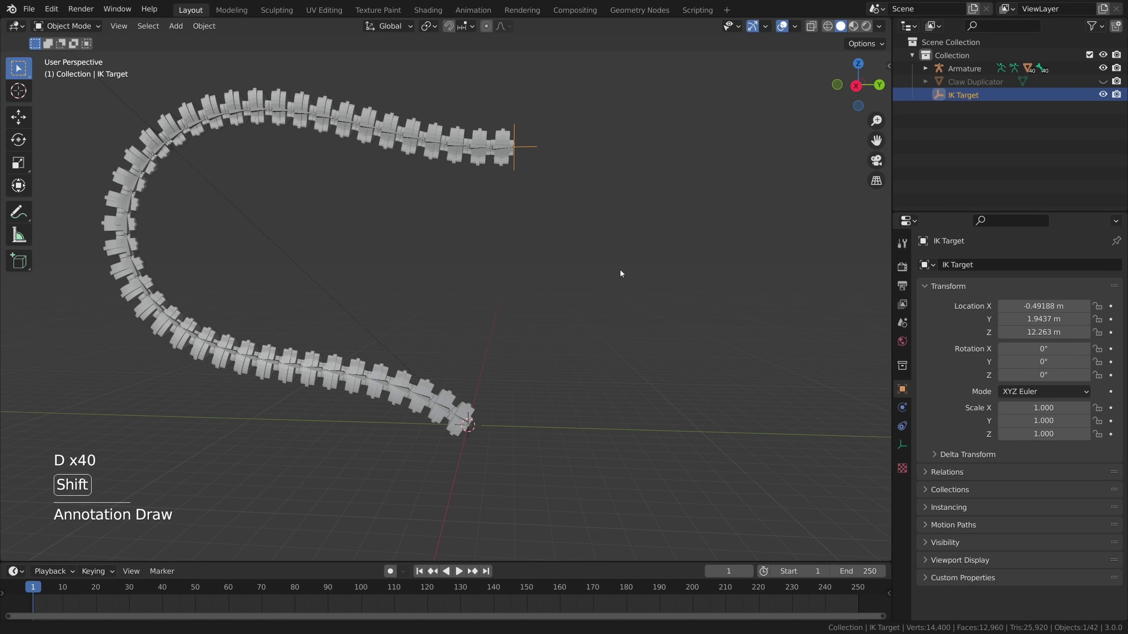
- Hide all visible objects in the scene
shift+middle_drag(625, 265, 598, 325)
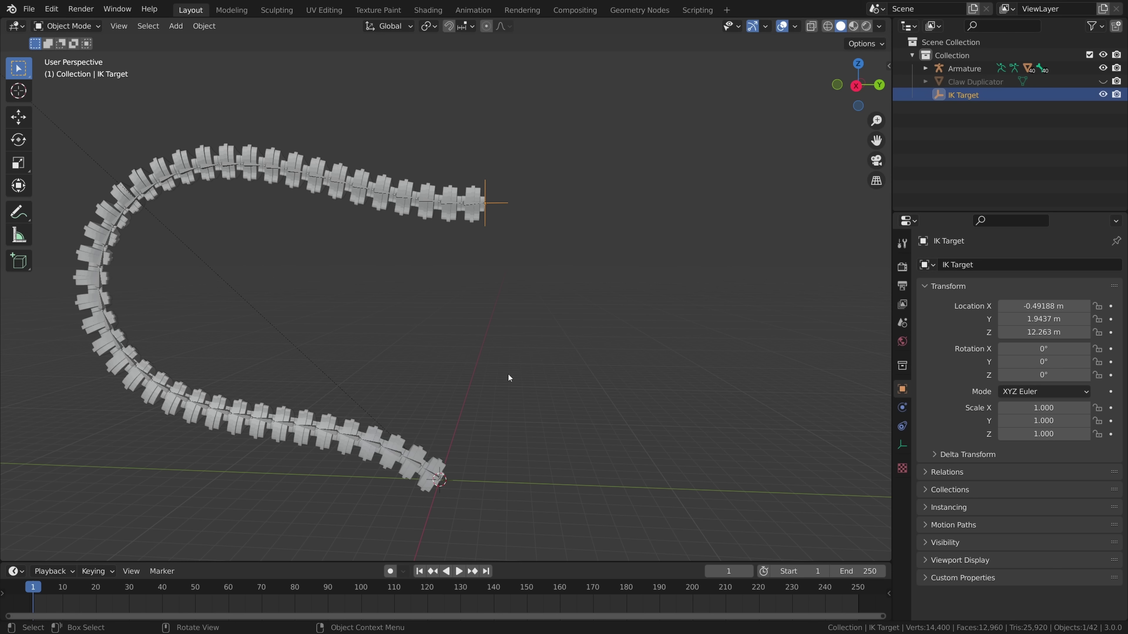
key(a)
key(h)
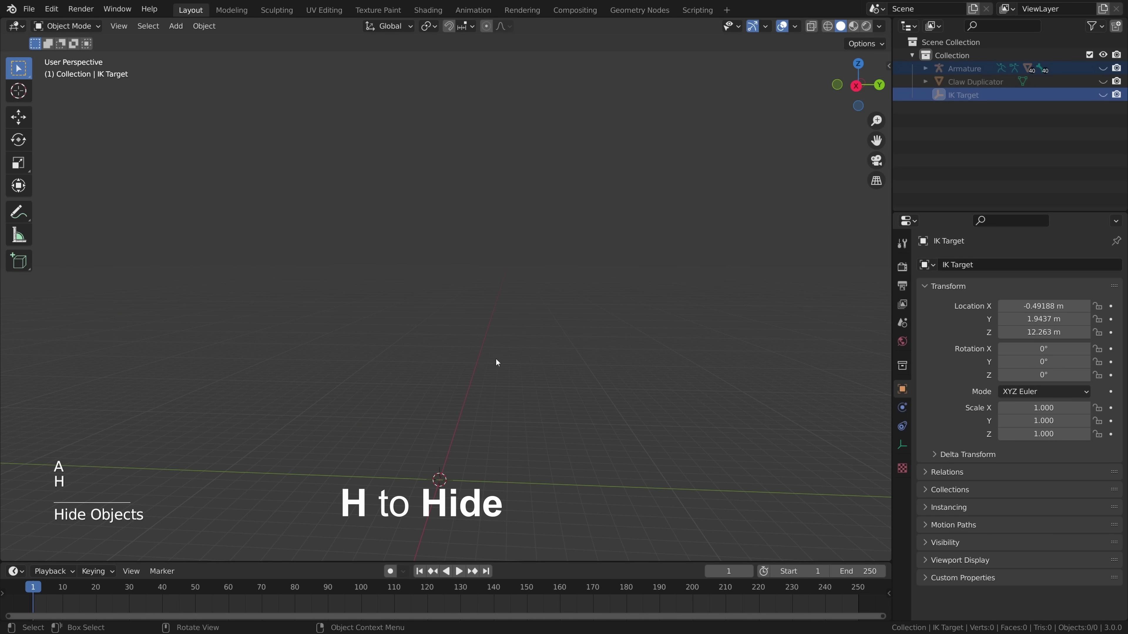
- Unhide the Claw Duplicator object, select it and frame it in the view
shift+middle_drag(532, 366, 545, 321)
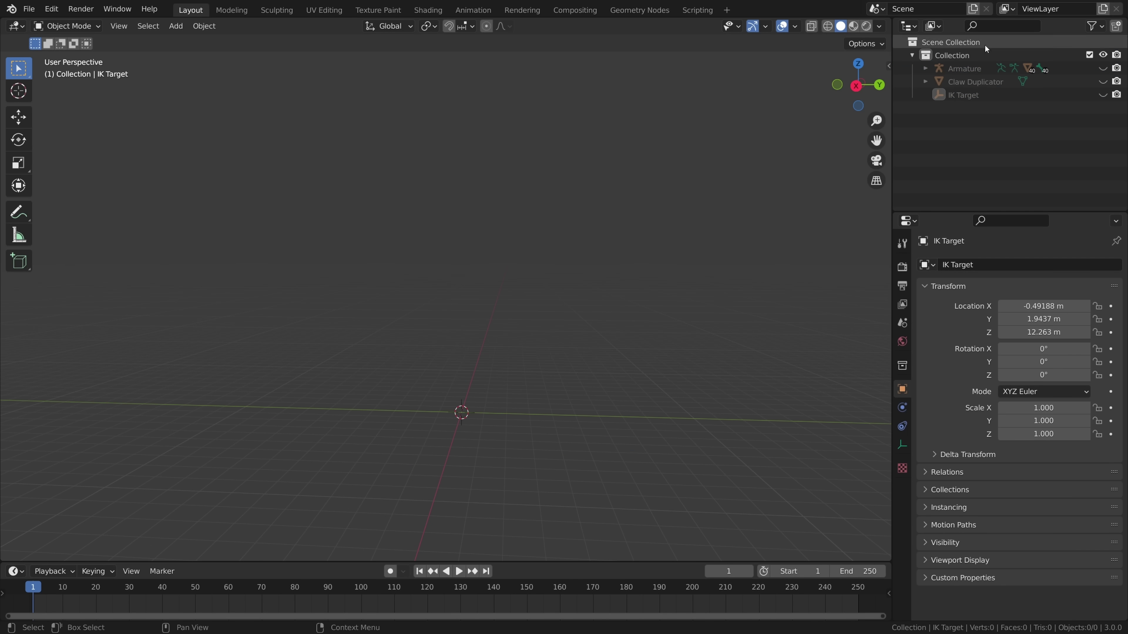
click(1102, 82)
click(975, 81)
key(KP_Decimal)
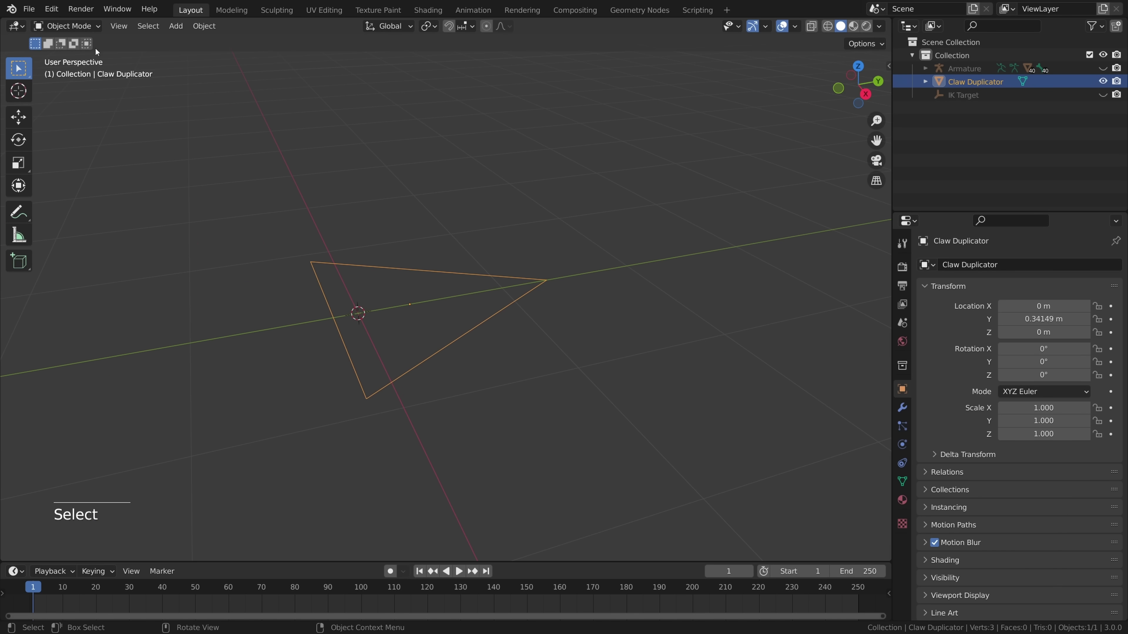
- Rotate the Claw Duplicator's triangle mesh about the global X axis until it stands upright
key(Tab)
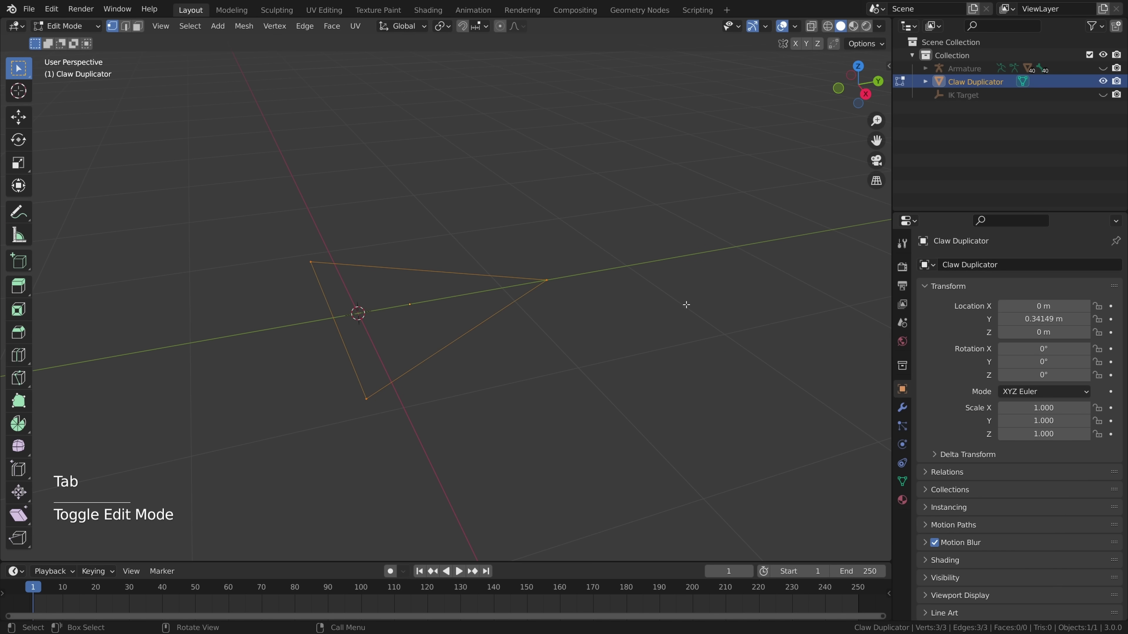
key(r)
key(x)
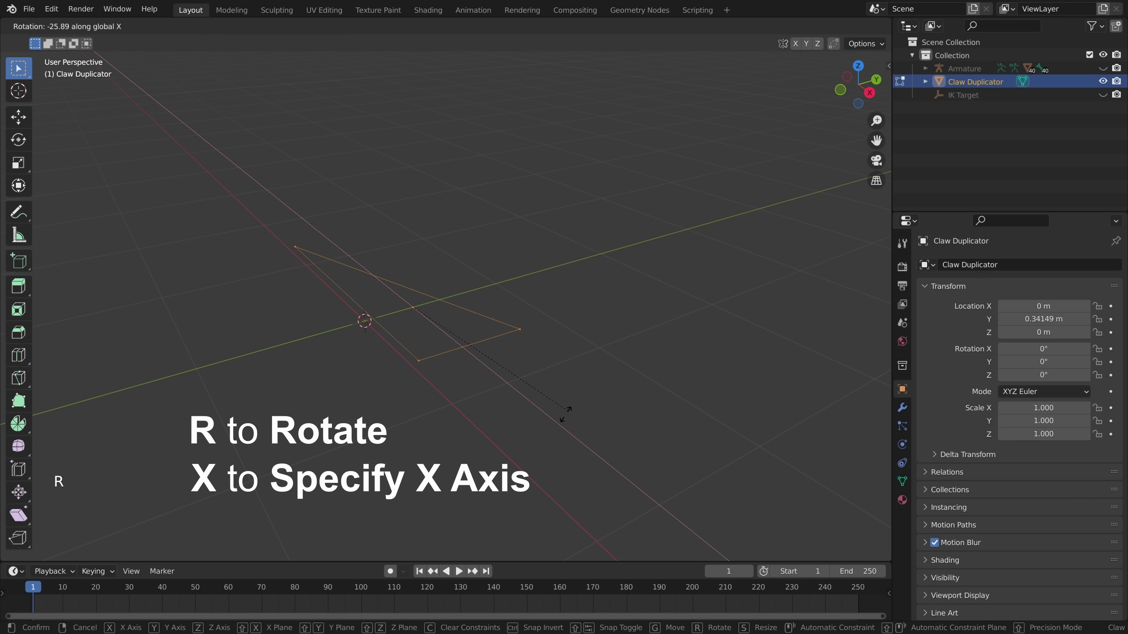
ctrl+click(381, 495)
middle_drag(381, 495, 617, 391)
- Fill the upright triangle with a face and scale it down
key(f)
key(s)
click(520, 351)
- Extrude the triangle face into a shallow triangular prism and return to Object Mode
key(e)
middle_drag(524, 343, 444, 269)
click(488, 350)
key(Tab)
middle_drag(516, 324, 479, 307)
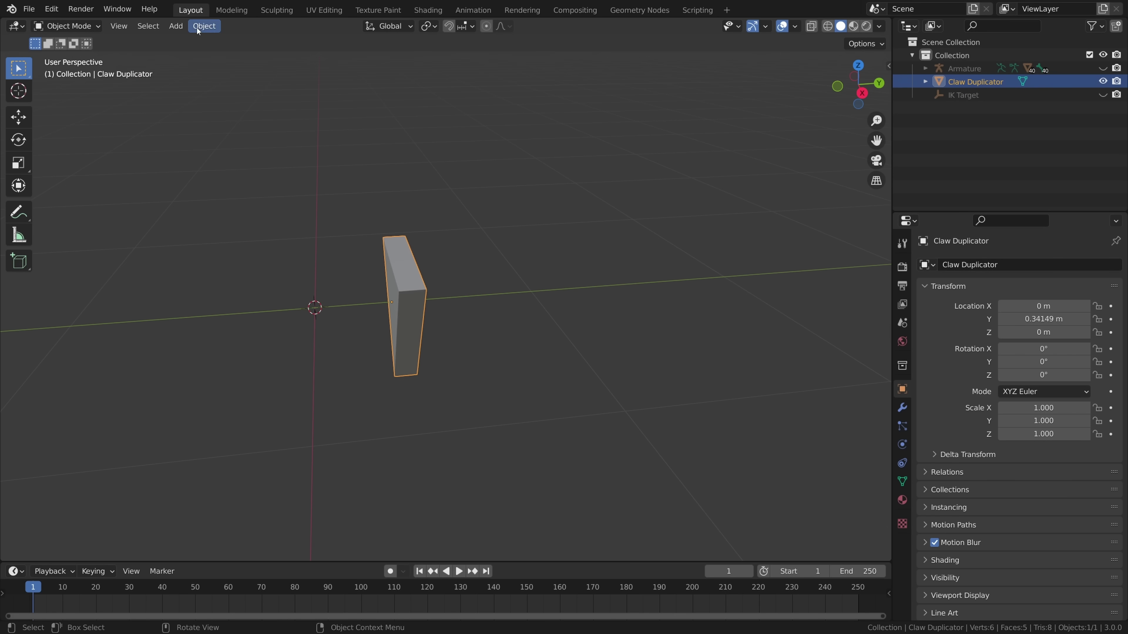
- Clear the Claw Duplicator's location so it sits at the world origin
click(204, 26)
mouse_move(230, 83)
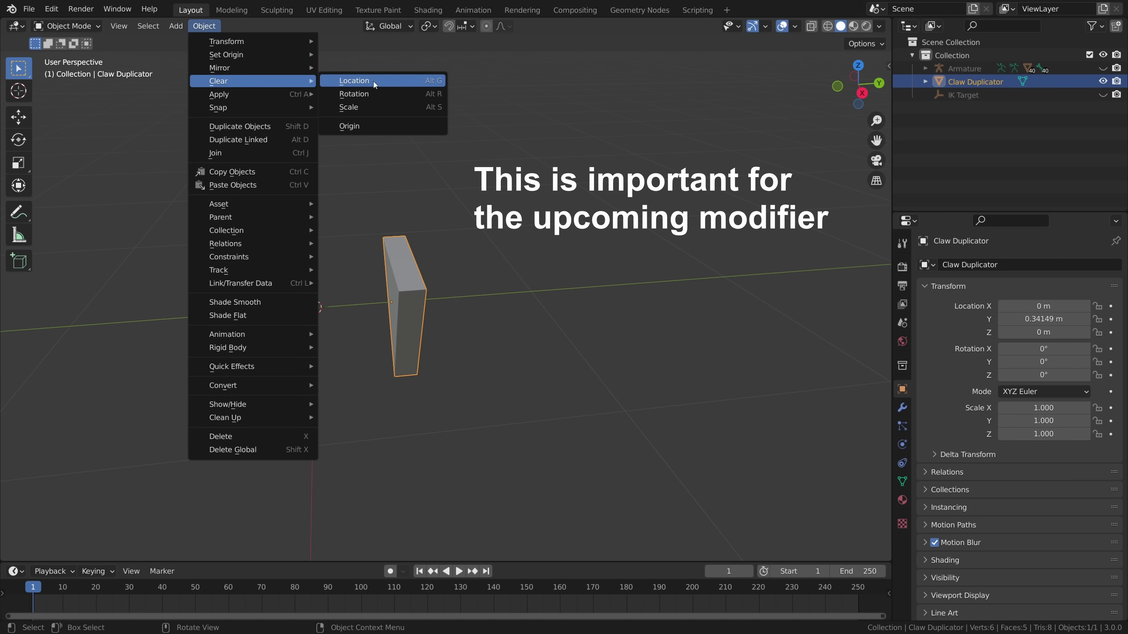
click(400, 80)
middle_drag(500, 291, 535, 205)
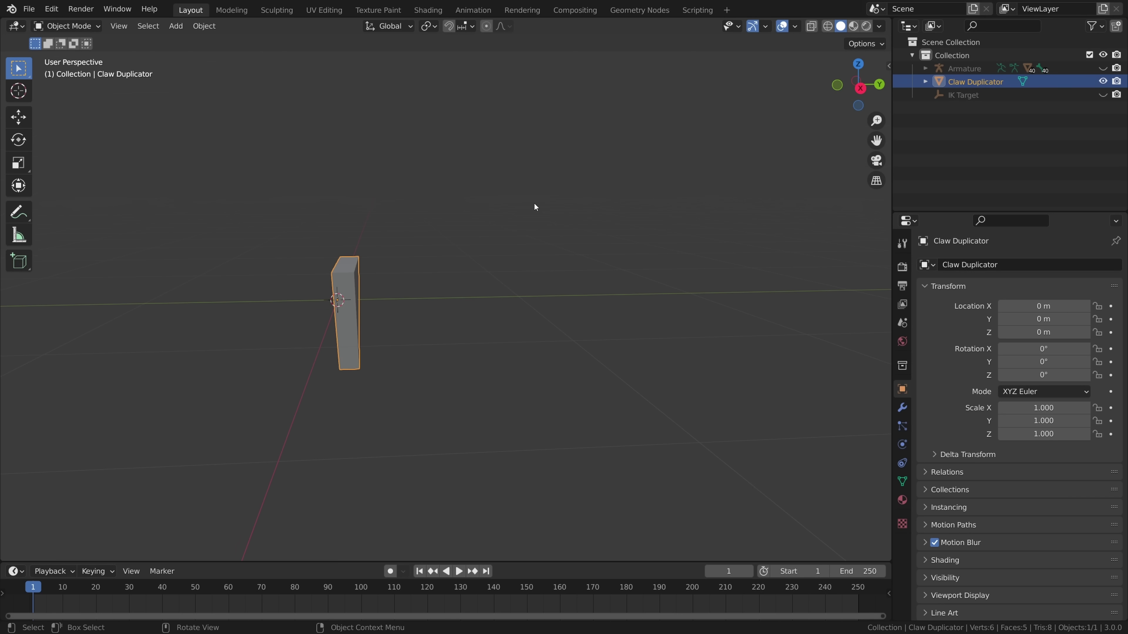
- Sketch annotation strokes beside the triangular prism and erase them
drag(363, 241, 547, 269)
mouse_move(375, 311)
mouse_down()
mouse_move(471, 383)
mouse_move(524, 324)
mouse_up()
right_drag(601, 364, 444, 314)
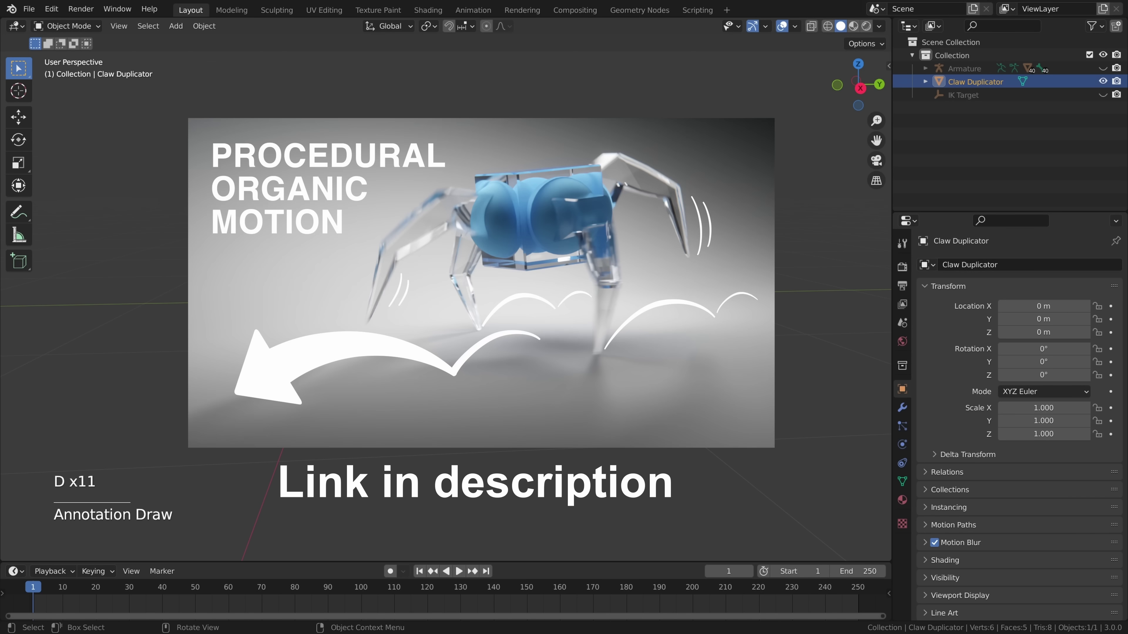
- Add a plane at the origin and merge all its vertices into a single vertex
middle_drag(463, 328, 475, 346)
key(shift+a)
key(shift+a)
mouse_move(187, 214)
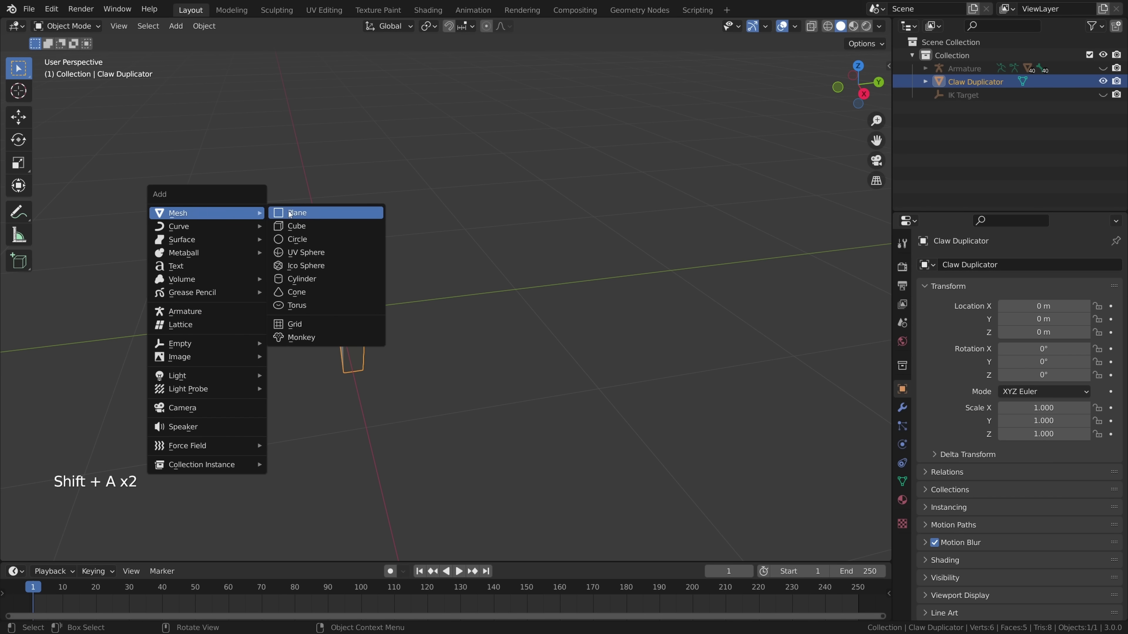
click(293, 214)
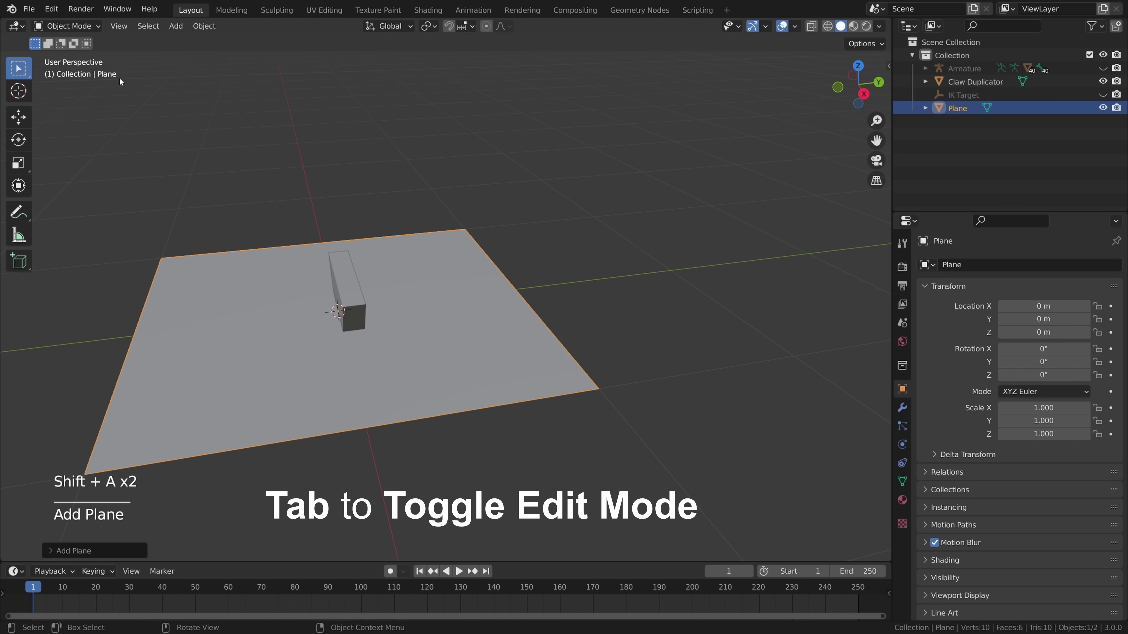
key(Tab)
right_click(447, 194)
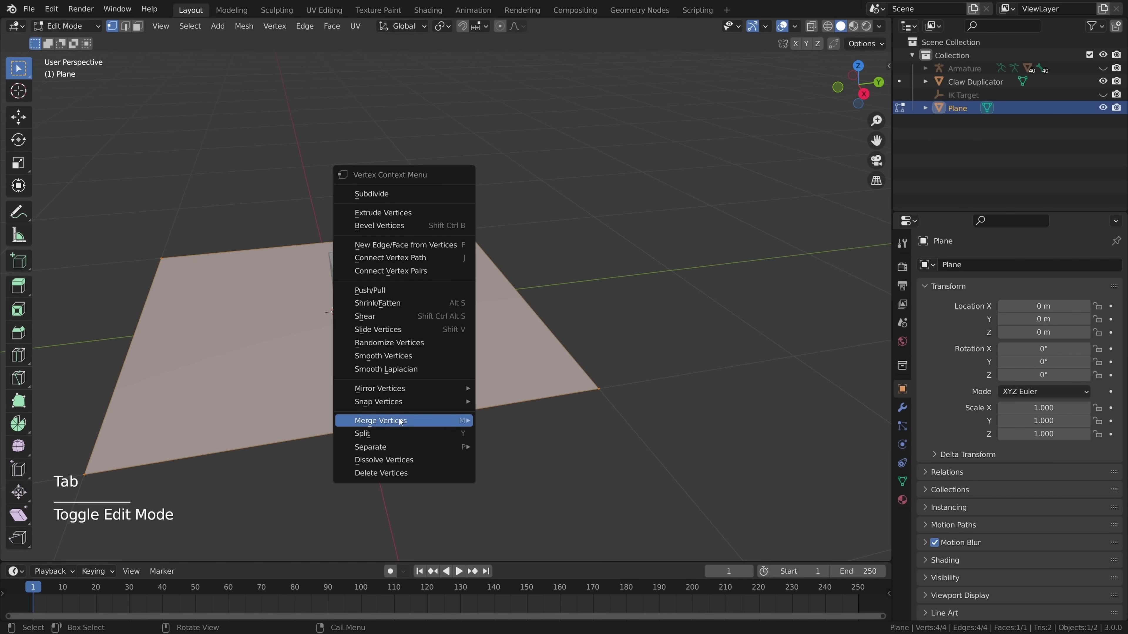
mouse_move(457, 421)
click(542, 420)
middle_drag(480, 419, 430, 340)
key(g)
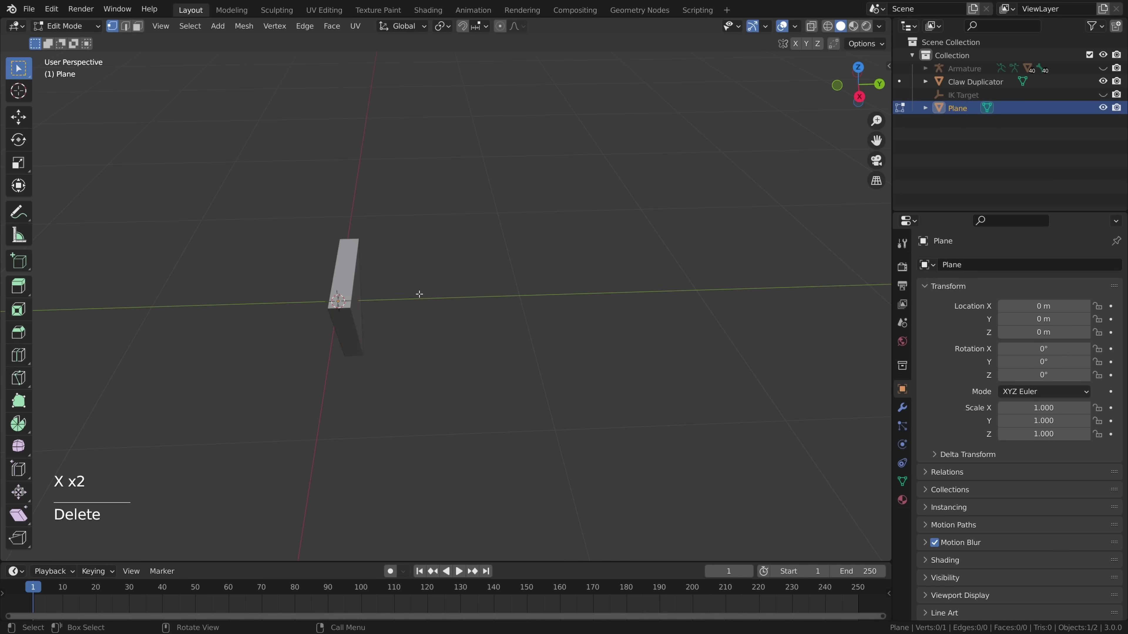
- Extrude the single vertex 2 m along the global Y axis to form an edge
drag(419, 294, 337, 358)
key(e)
key(y)
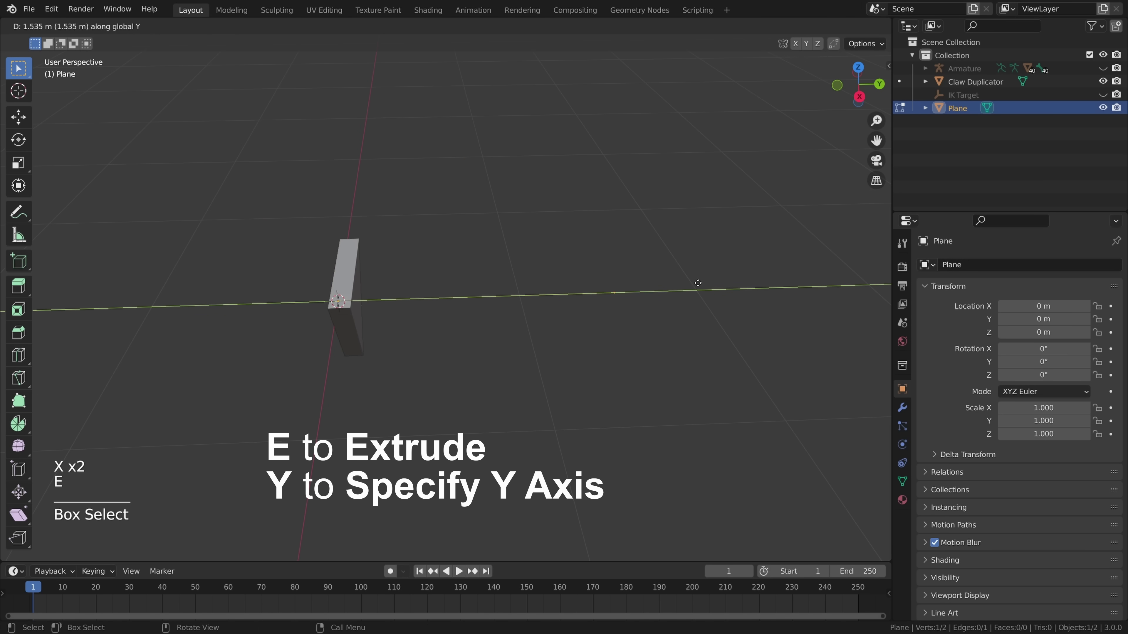
ctrl+click(769, 260)
middle_drag(721, 332, 643, 332)
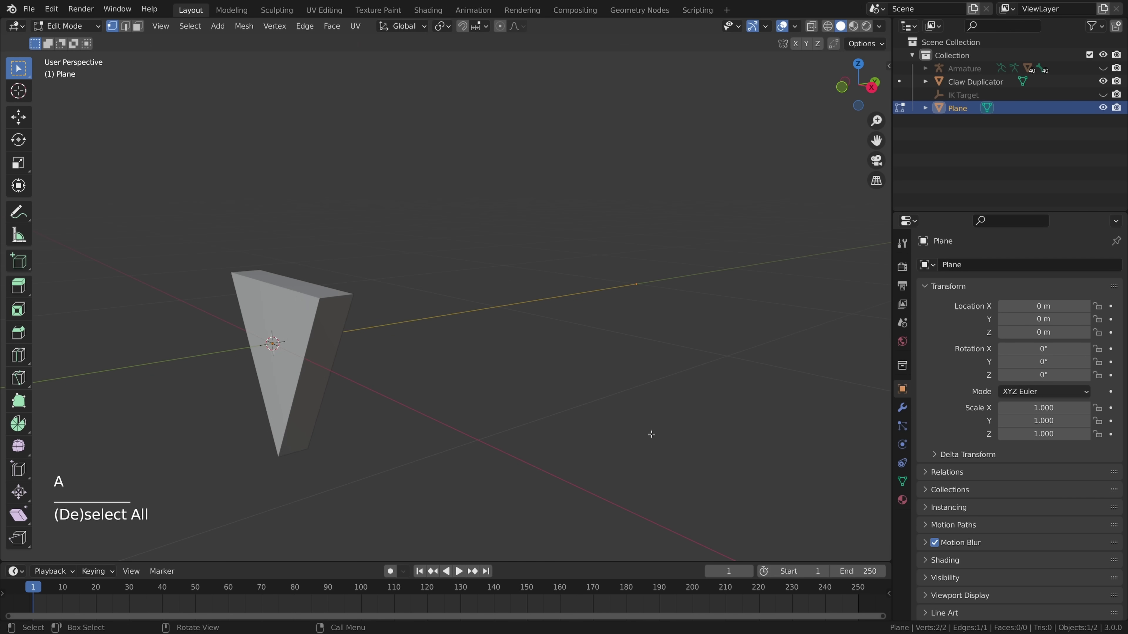
key(g)
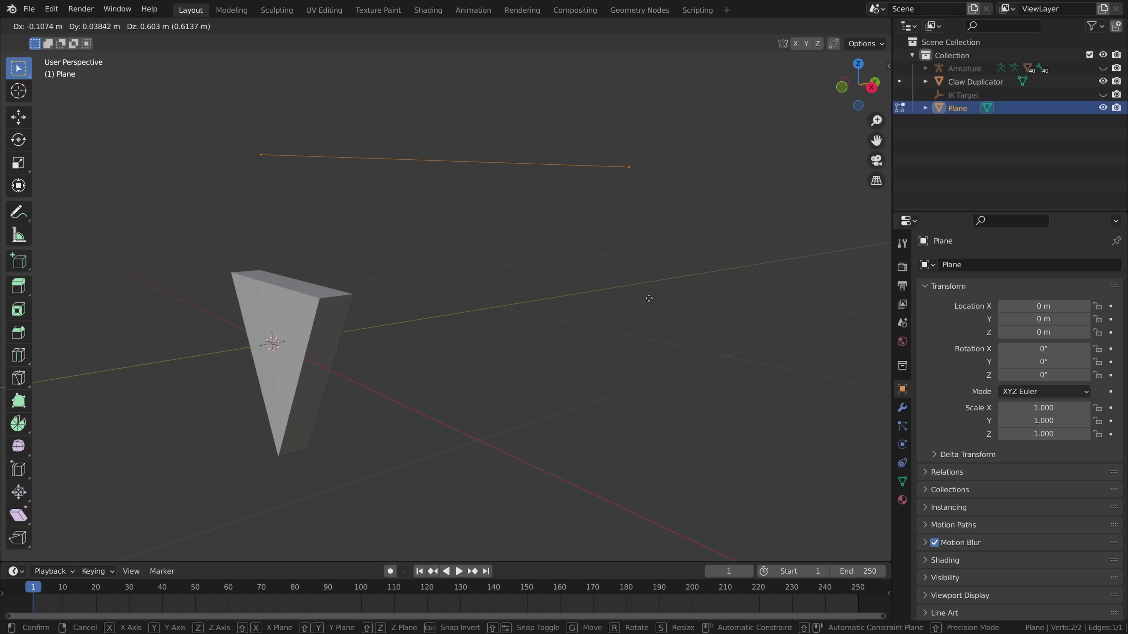
right_click(617, 309)
- Add a Skin modifier to the Plane edge object
middle_drag(617, 309, 337, 275)
middle_drag(691, 314, 695, 318)
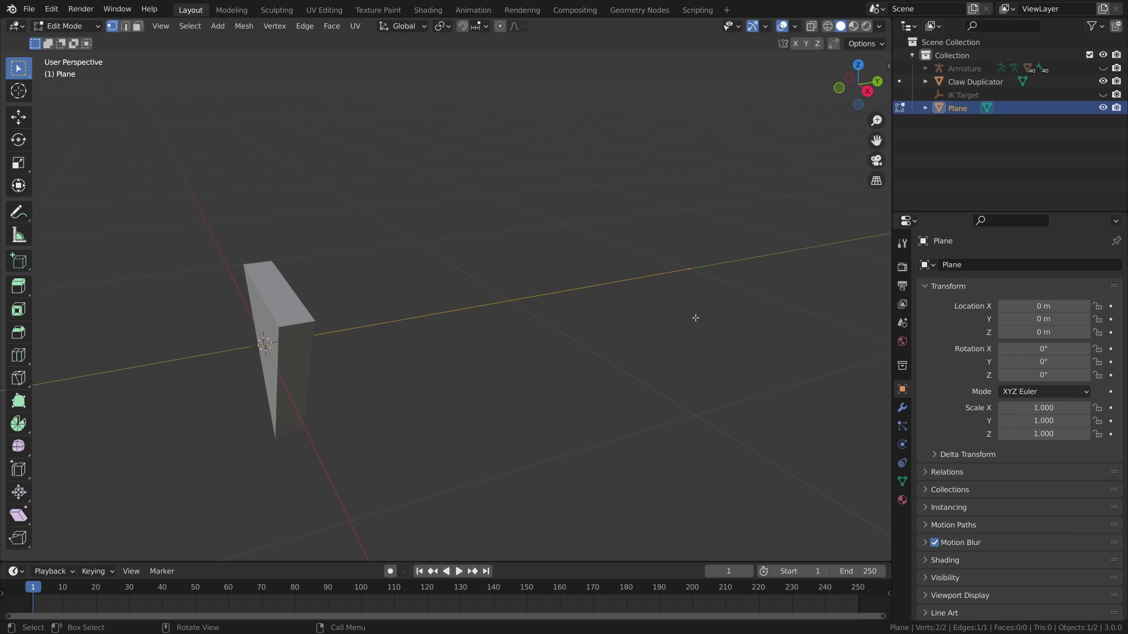
click(902, 407)
click(970, 264)
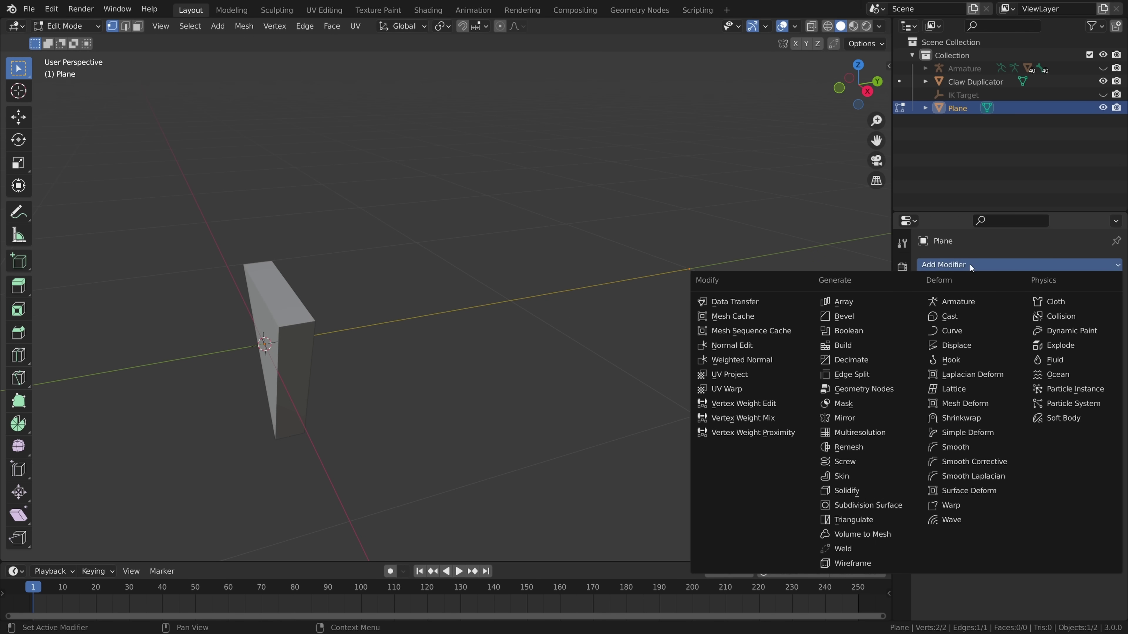
click(866, 476)
- Reduce the Skin Radius X and Y of the edge's far vertex to taper the claw to a thin tip
middle_drag(586, 355, 469, 326)
key(alt+a)
key(alt+a)
key(alt+a)
click(507, 369)
middle_drag(546, 330, 557, 337)
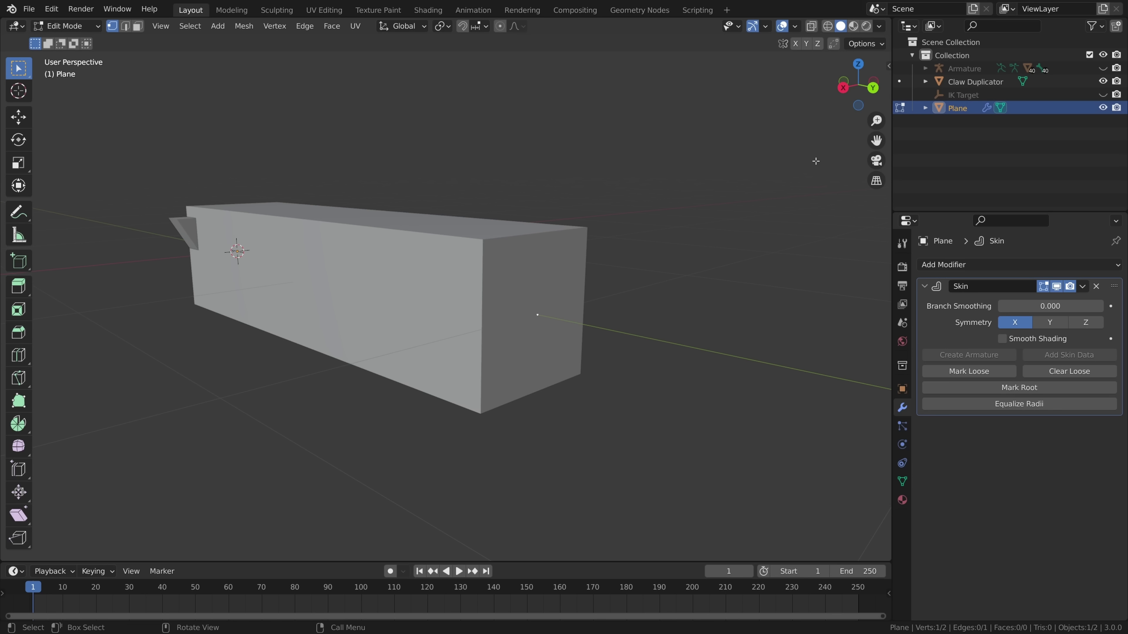
key(n)
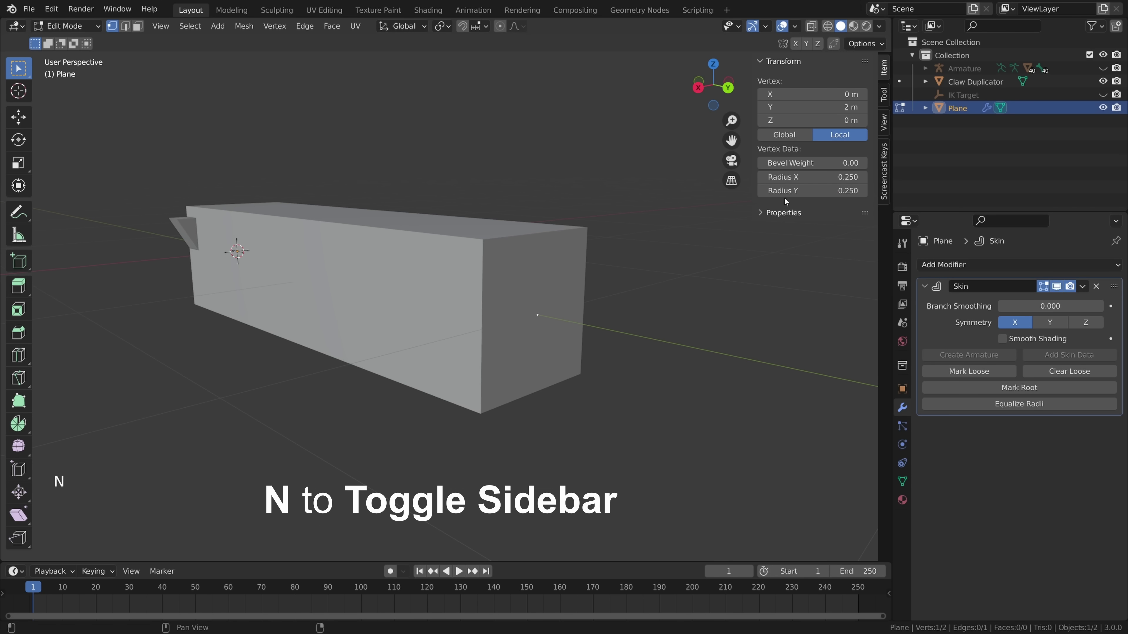
drag(810, 190, 774, 177)
middle_drag(582, 301, 720, 307)
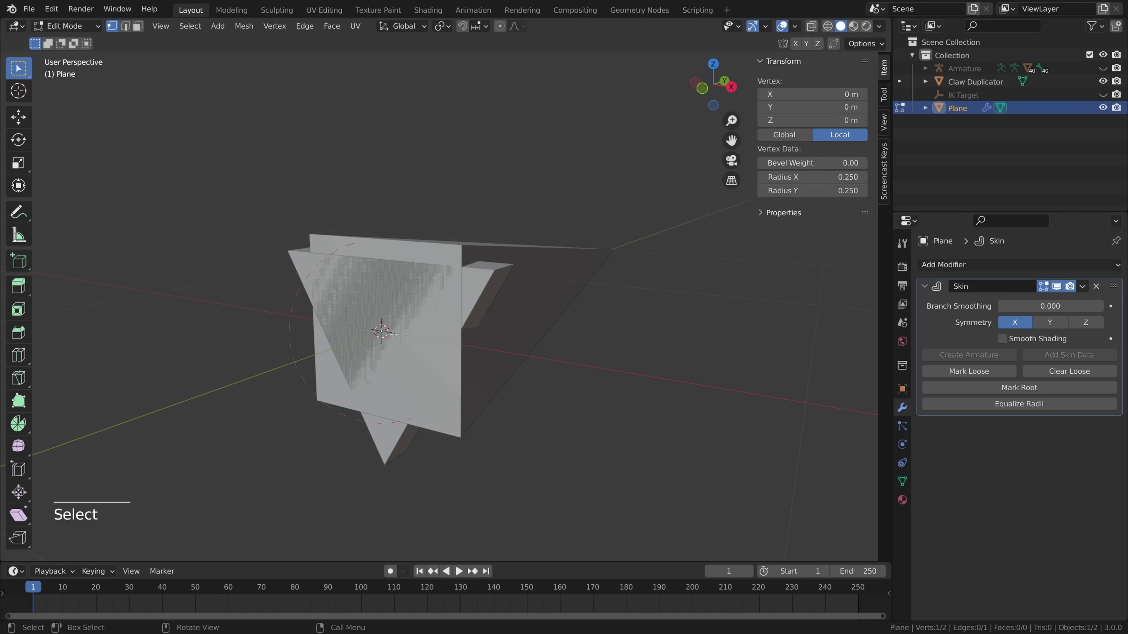
- Set the base vertex's skin Radius Y to 0.034 and move that vertex to about 0.05 m along Y
key(ctrl+z)
shift+drag(813, 191, 774, 191)
mouse_move(437, 280)
shift+middle_down()
mouse_move(486, 260)
mouse_move(435, 271)
shift+middle_up()
drag(386, 298, 240, 400)
middle_drag(498, 315, 440, 332)
key(g)
click(318, 351)
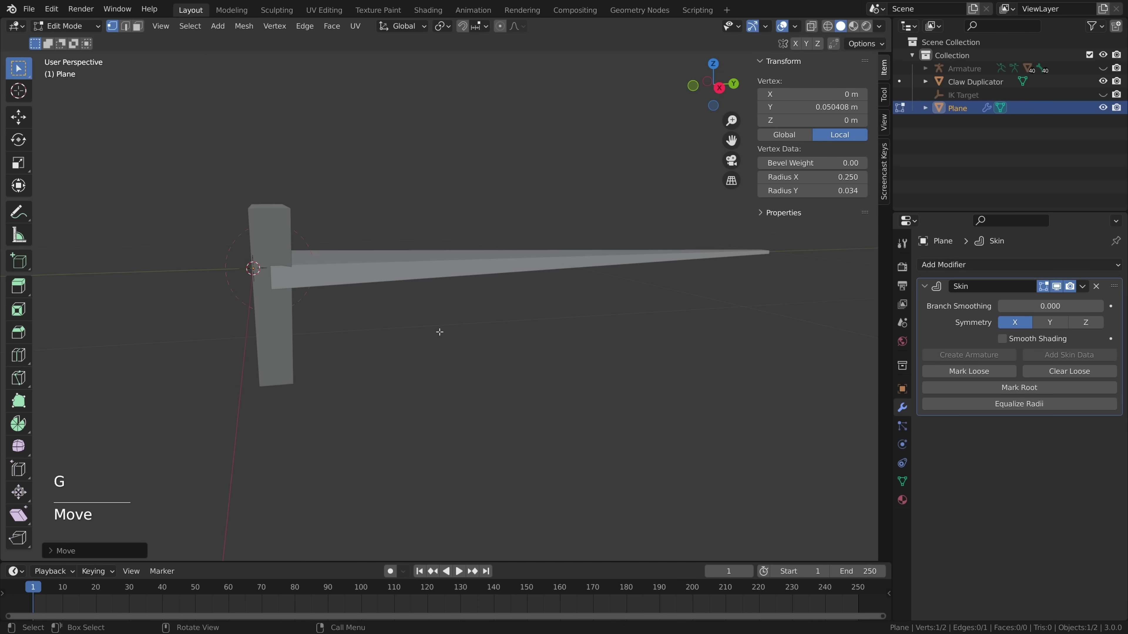
- Turn on X-ray display, mark the claw edge's midpoint with annotation strokes and erase them
middle_drag(257, 252, 505, 341)
key(z)
key(z)
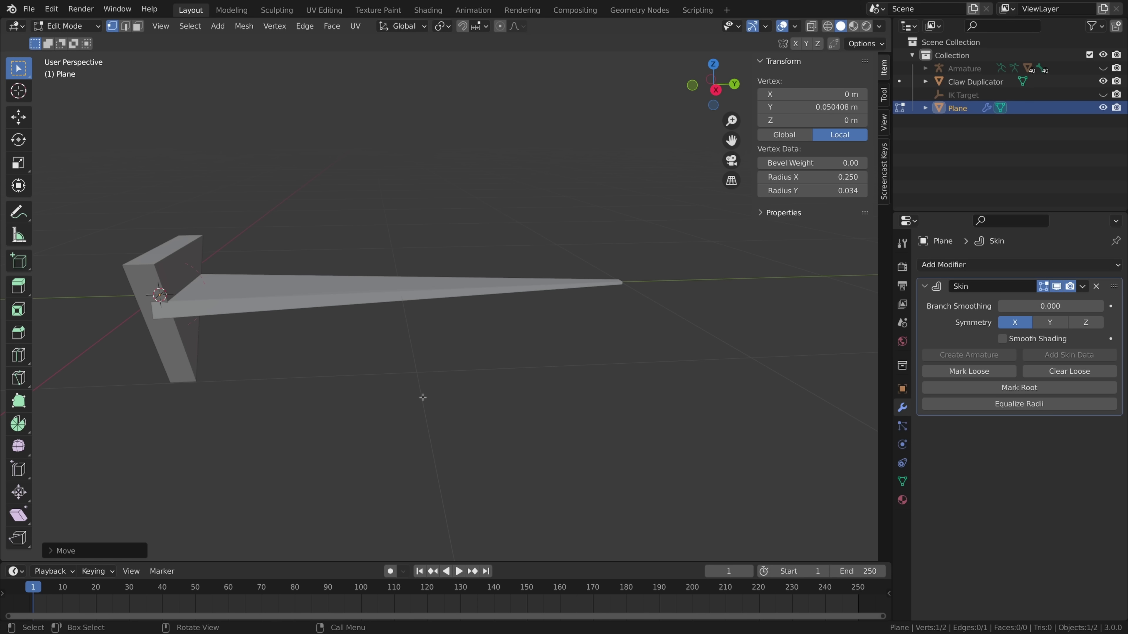
key(alt+z)
click(170, 293)
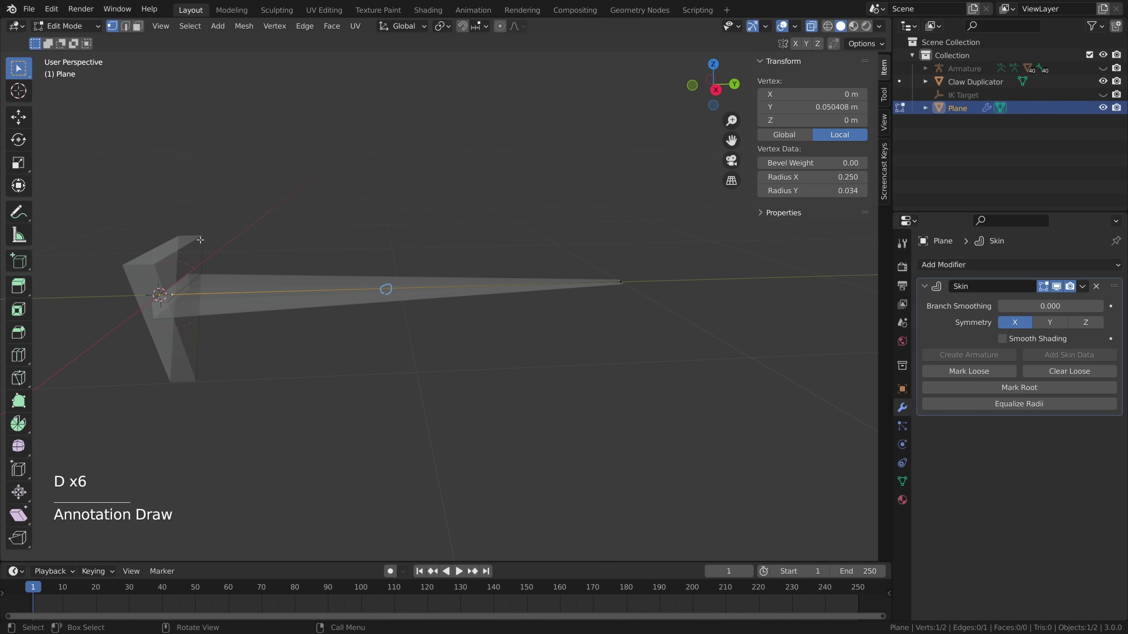
right_drag(472, 204, 474, 354)
- Select the whole claw edge and subdivide it once
key(a)
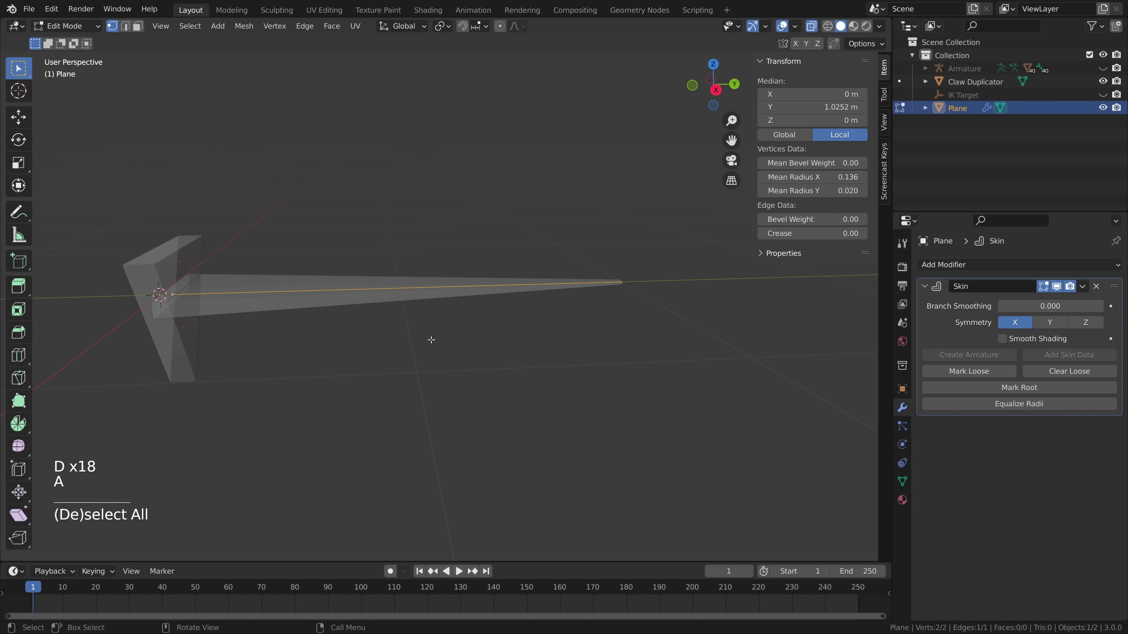
right_click(341, 33)
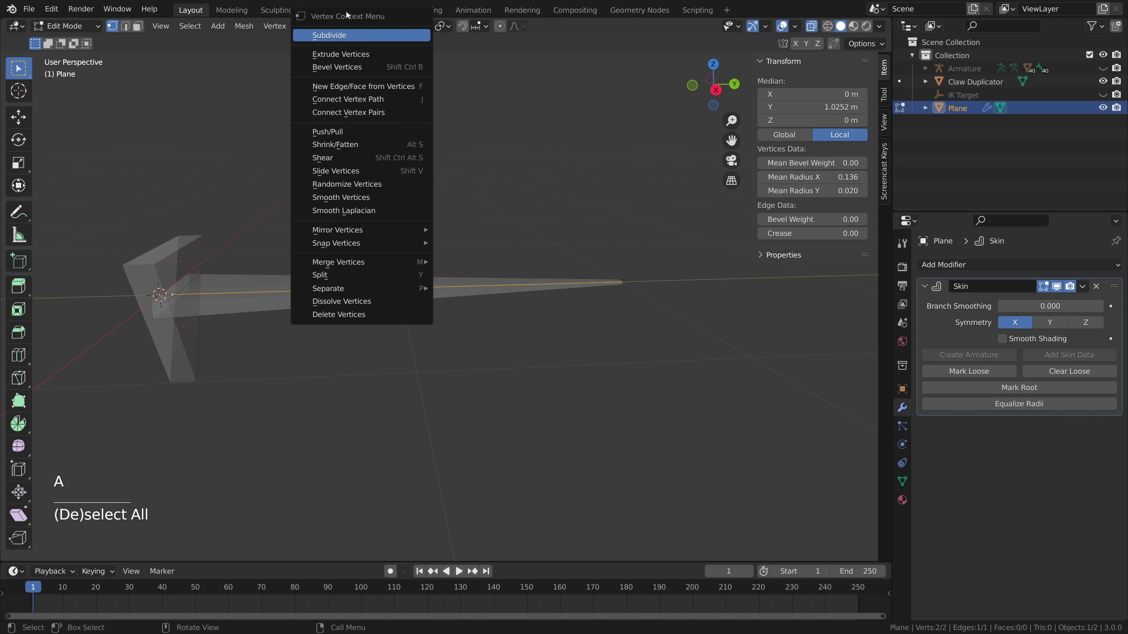
click(394, 37)
drag(352, 252, 471, 359)
key(g)
right_click(543, 273)
key(g)
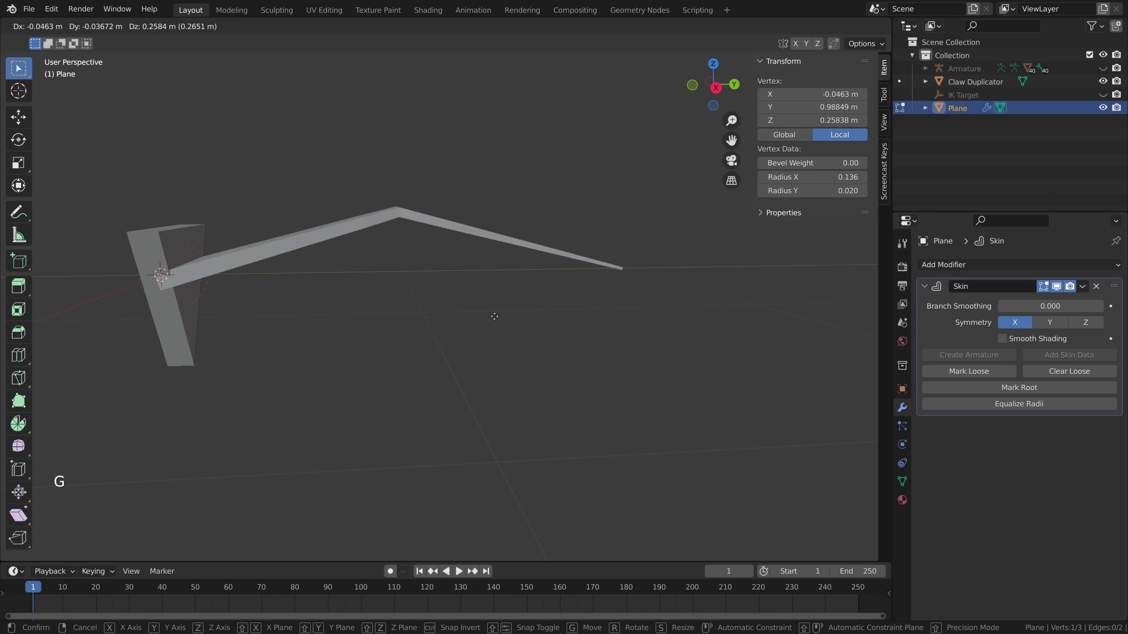
right_click(496, 265)
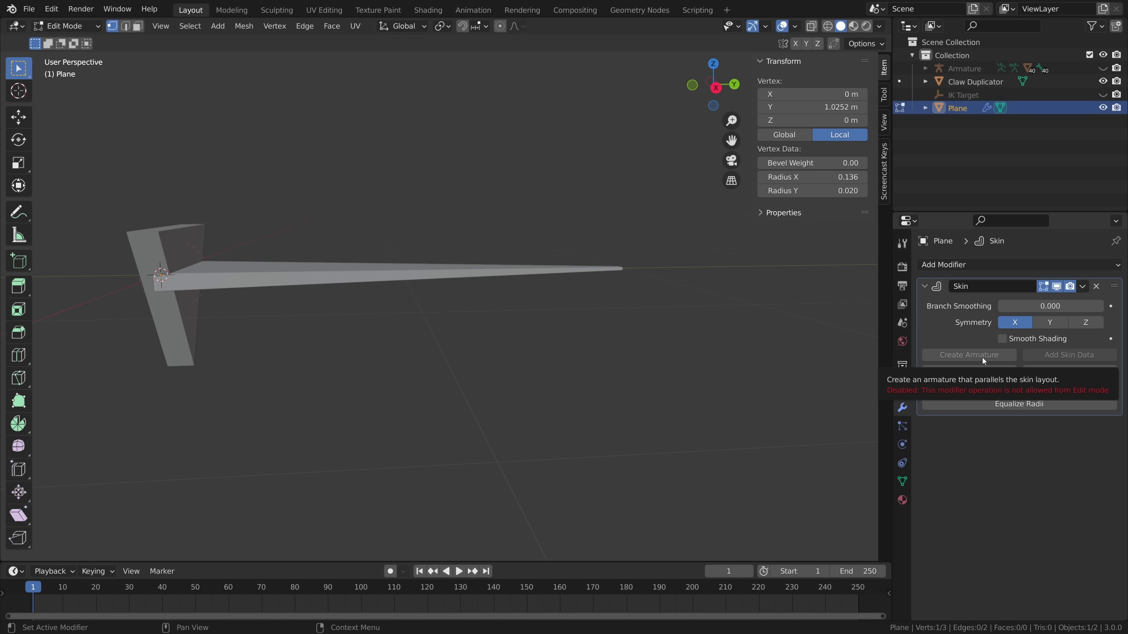
- Return to Object Mode and create an armature from the claw's Skin modifier
click(88, 27)
click(80, 42)
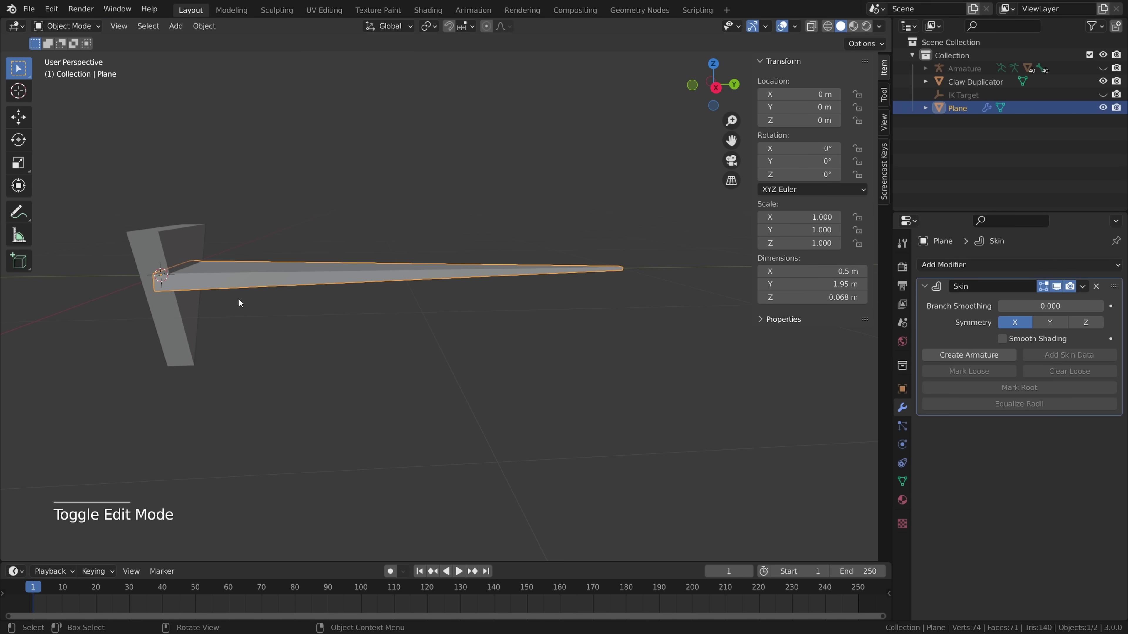
click(988, 356)
middle_drag(279, 294, 481, 347)
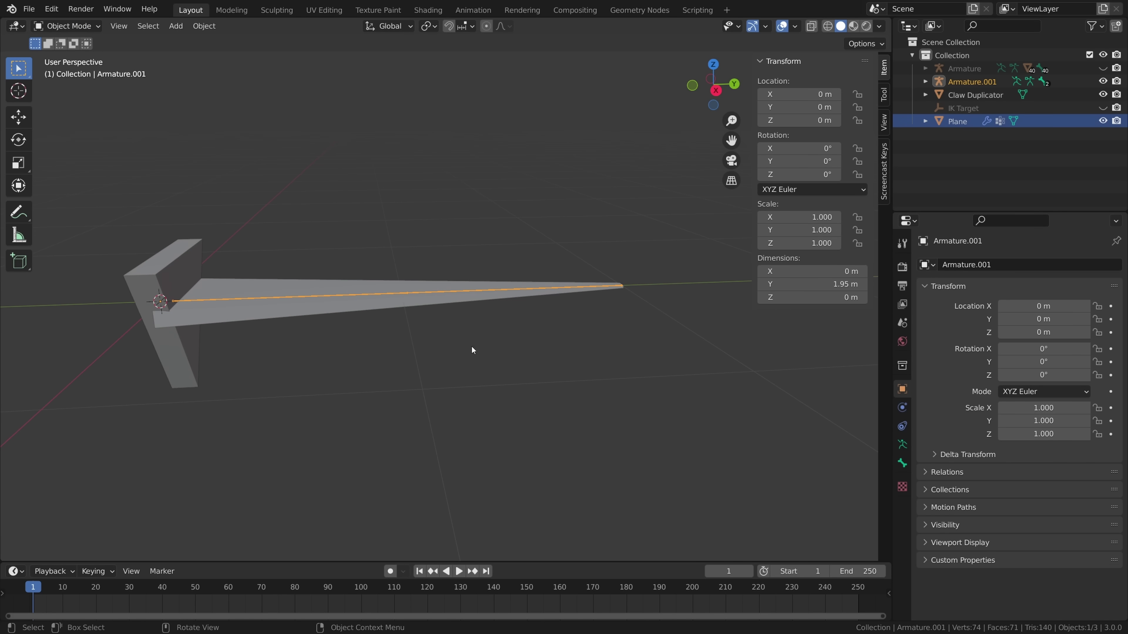
- Switch the new claw armature to Pose Mode and rotate its base bone upward about the X axis
click(85, 29)
click(66, 71)
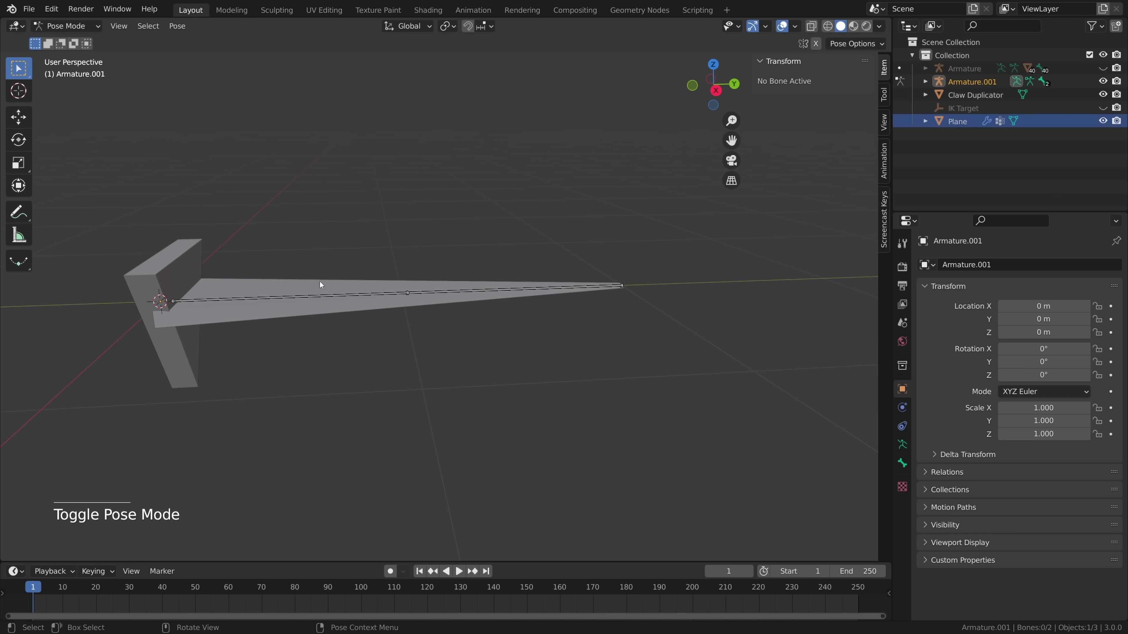
click(308, 294)
middle_drag(489, 329, 504, 420)
key(r)
key(r)
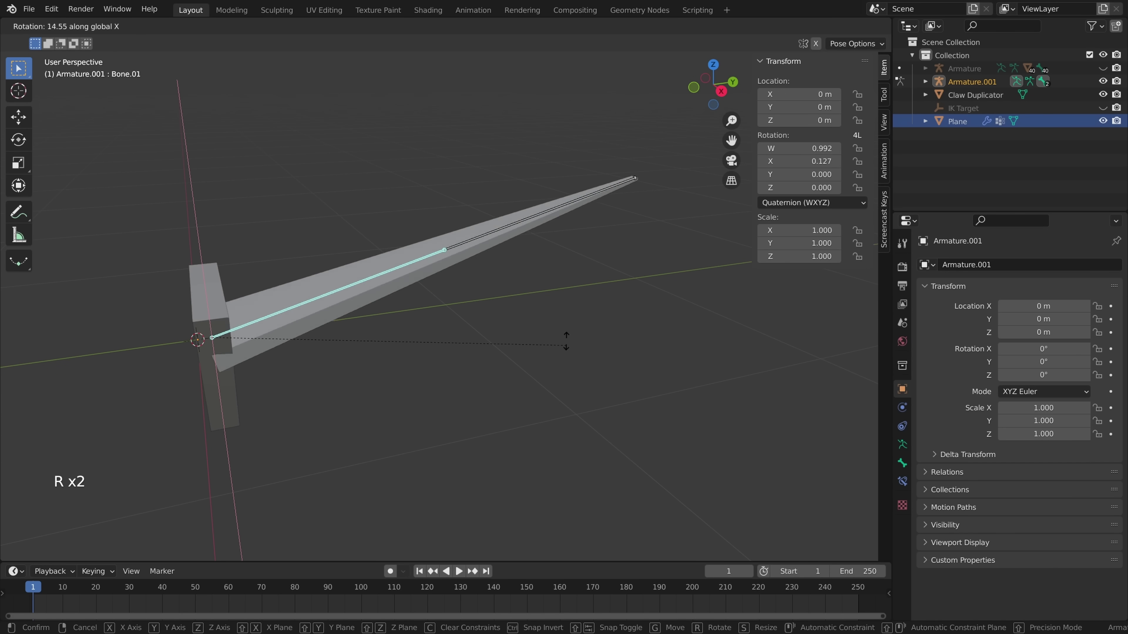
click(572, 276)
- Rotate the claw's tip bone downward so the claw bends at its middle joint
click(509, 165)
key(r)
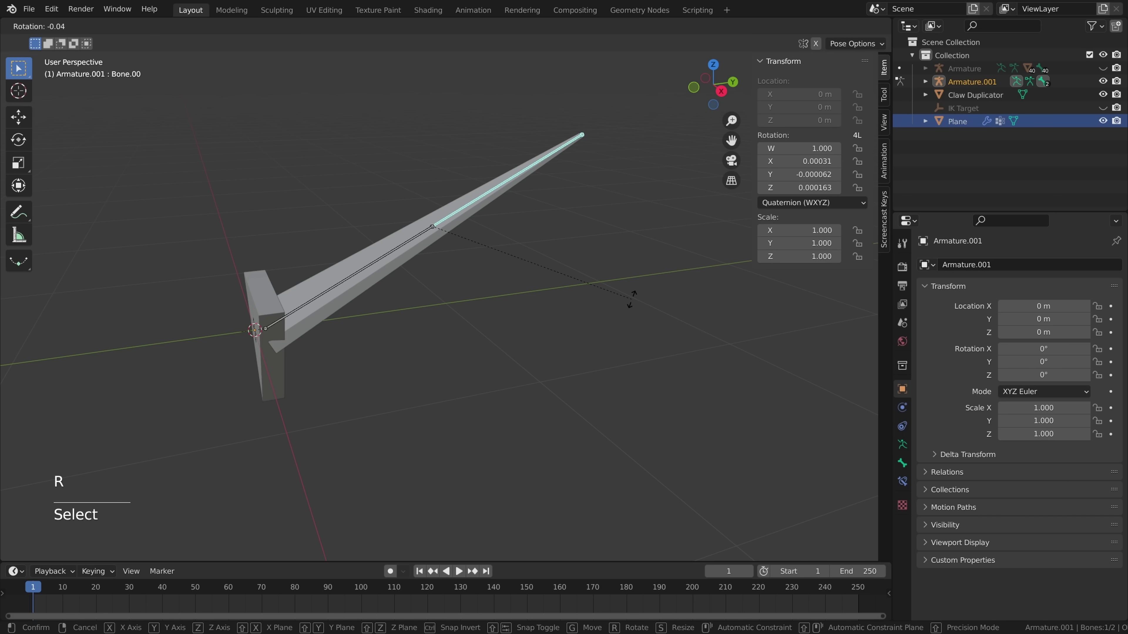
click(572, 373)
middle_drag(573, 374, 498, 355)
key(r)
click(491, 358)
middle_drag(330, 326, 397, 323)
- Raise the claw's base bone about 0.208 m along the Z axis, to the top of the triangular prism
key(alt+a)
click(443, 203)
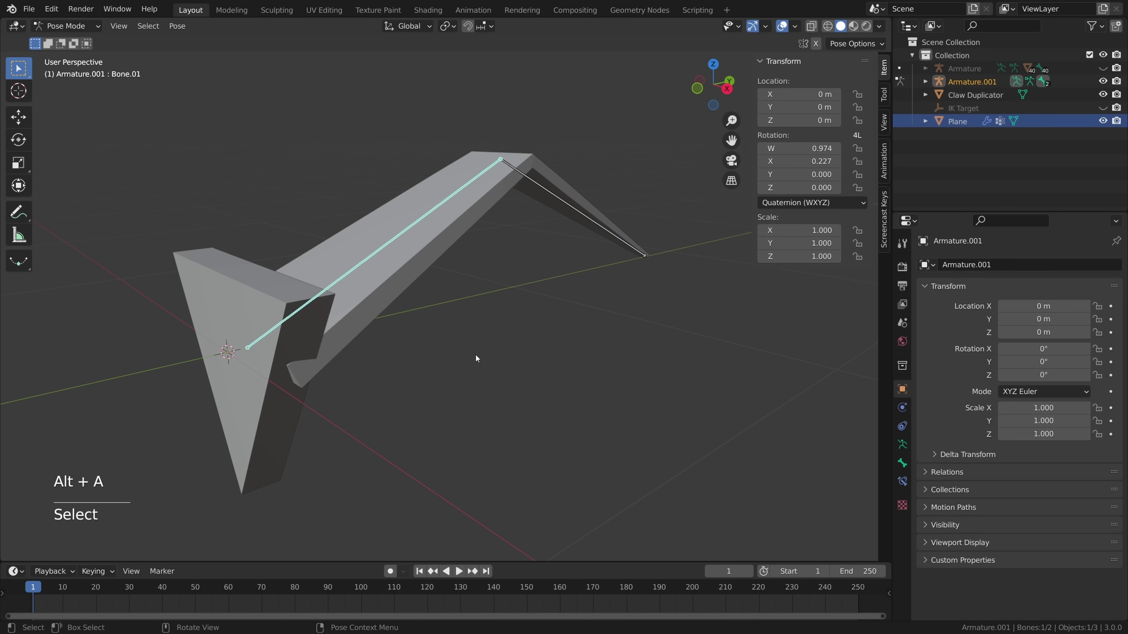
key(g)
key(z)
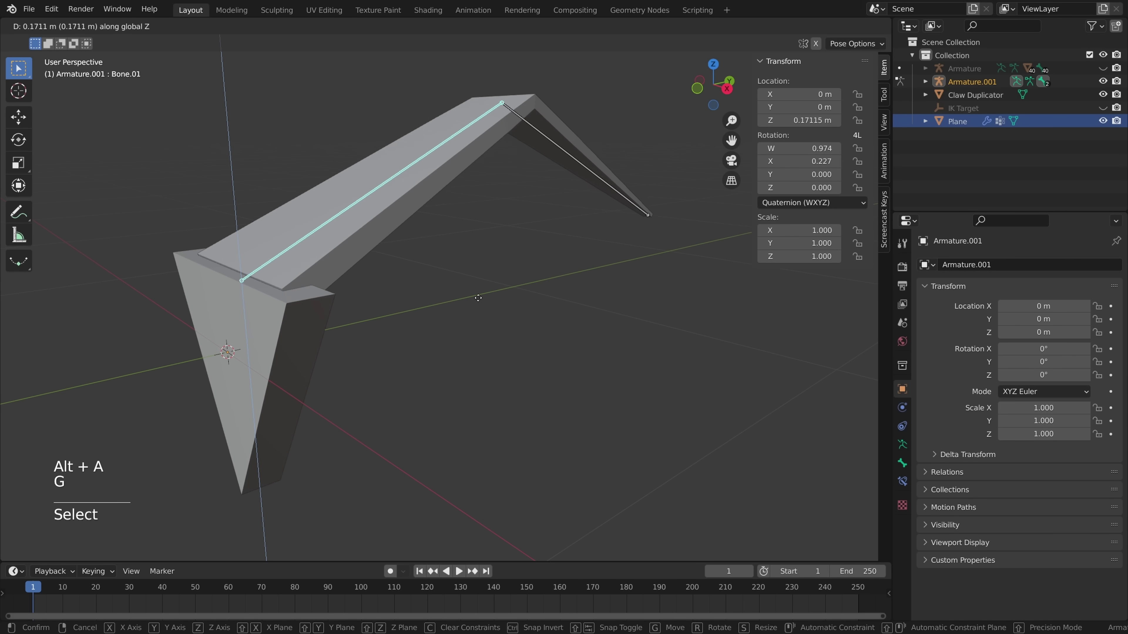
click(511, 306)
middle_drag(511, 306, 439, 307)
- Return to Object Mode and rename the skinned Plane object to Claw
click(67, 26)
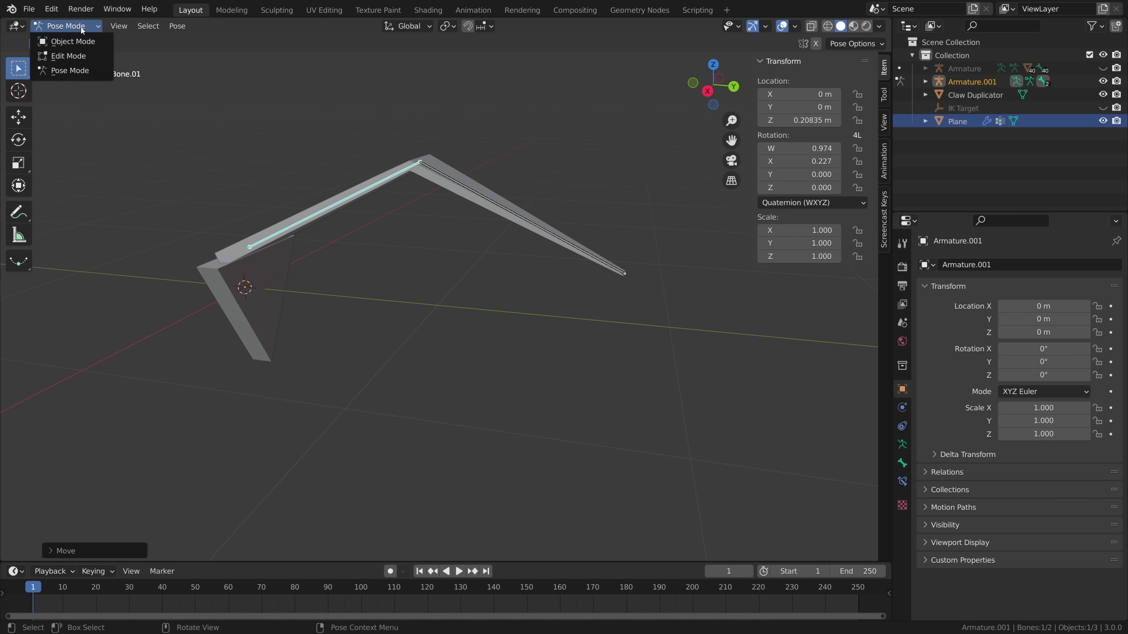
click(70, 41)
scroll(455, 305, up, 1)
middle_drag(455, 304, 533, 311)
click(462, 227)
key(F2)
key(alt+a)
click(426, 261)
key(F2)
text(Claw)
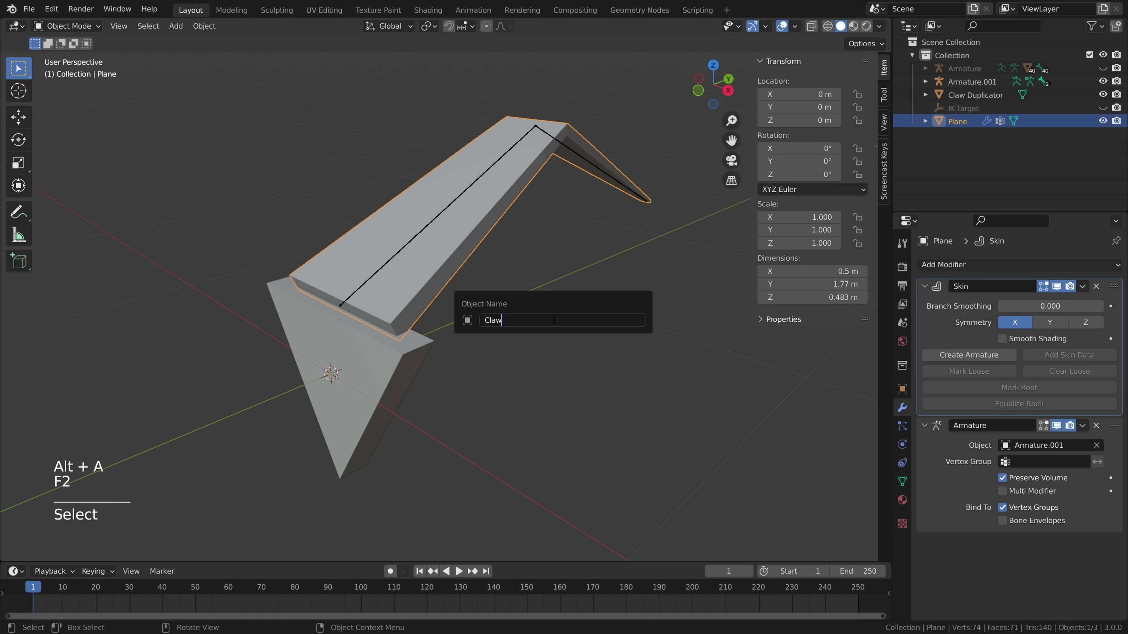
key(Return)
key(n)
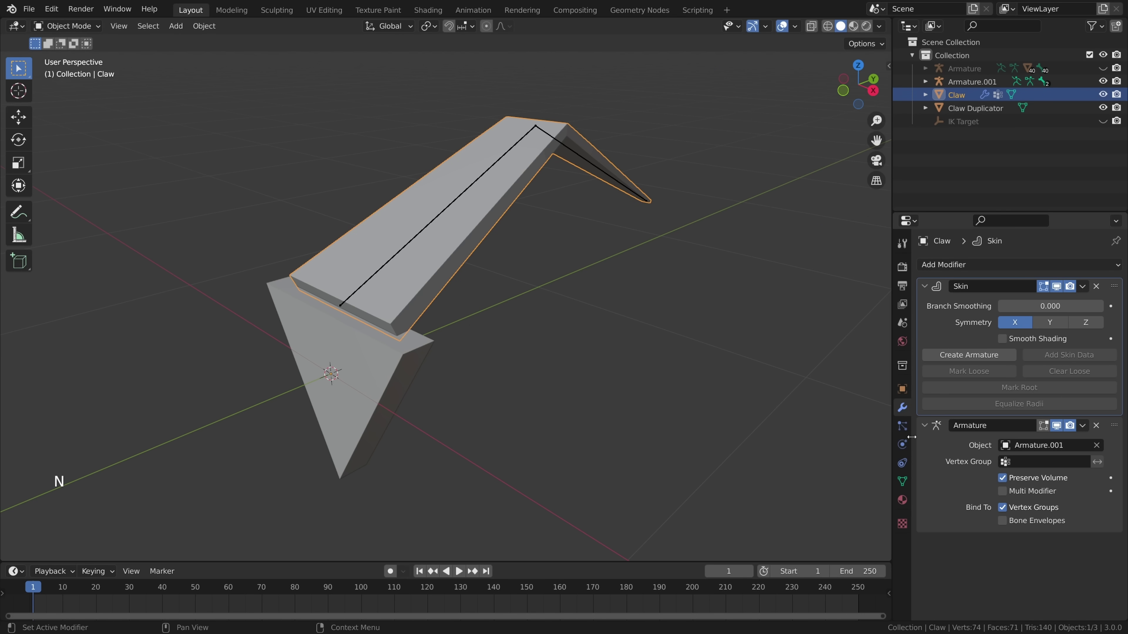
- Add an Array modifier to the Claw object and set its count to 3
click(924, 286)
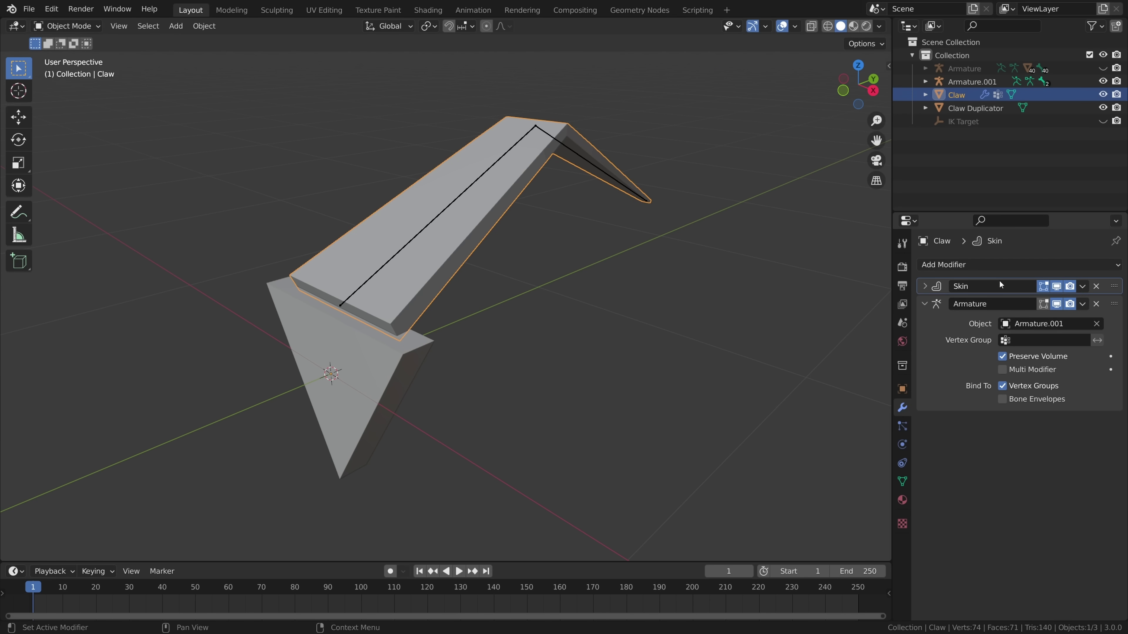
click(925, 305)
click(1004, 263)
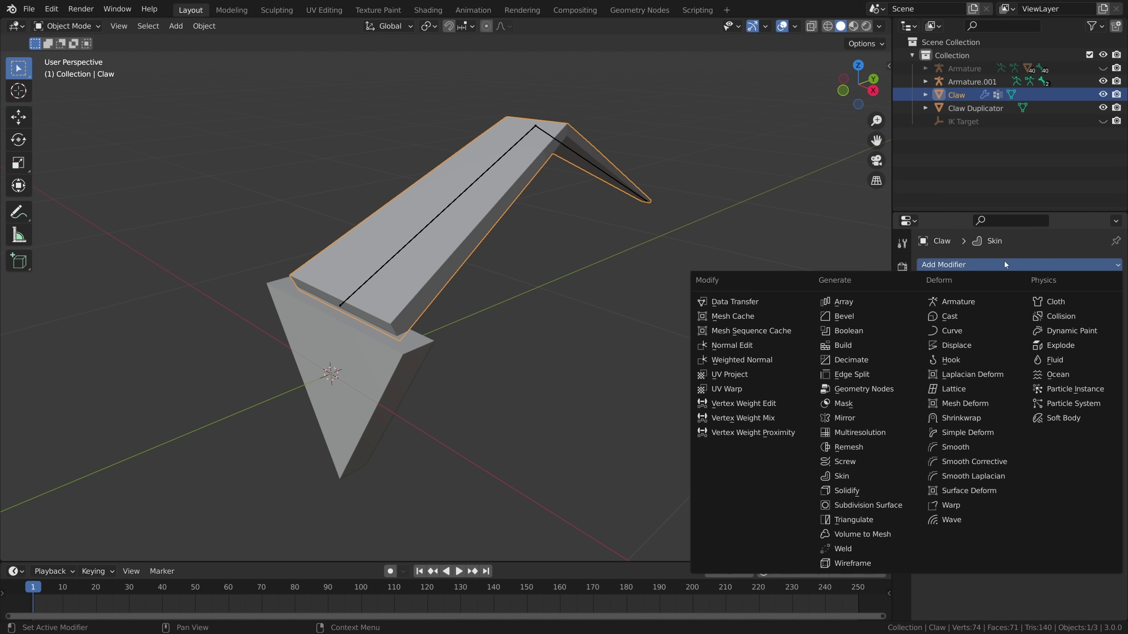
click(869, 301)
middle_drag(711, 338, 529, 371)
click(1100, 358)
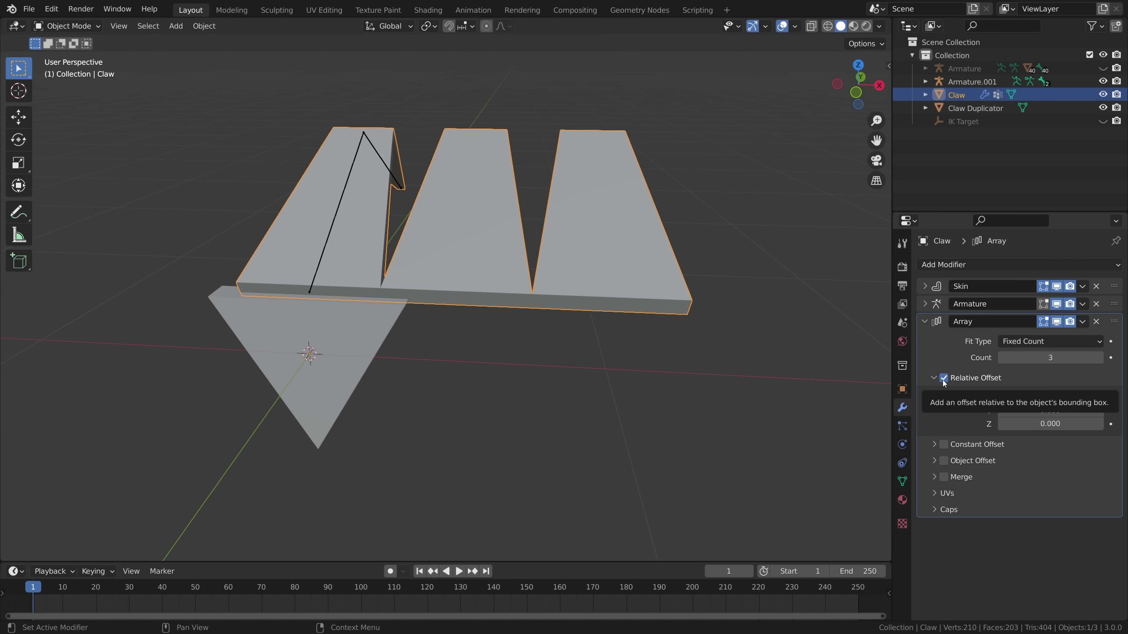
- Disable the array's Relative Offset and enable Object Offset, using Claw Duplicator as the offset object
click(944, 378)
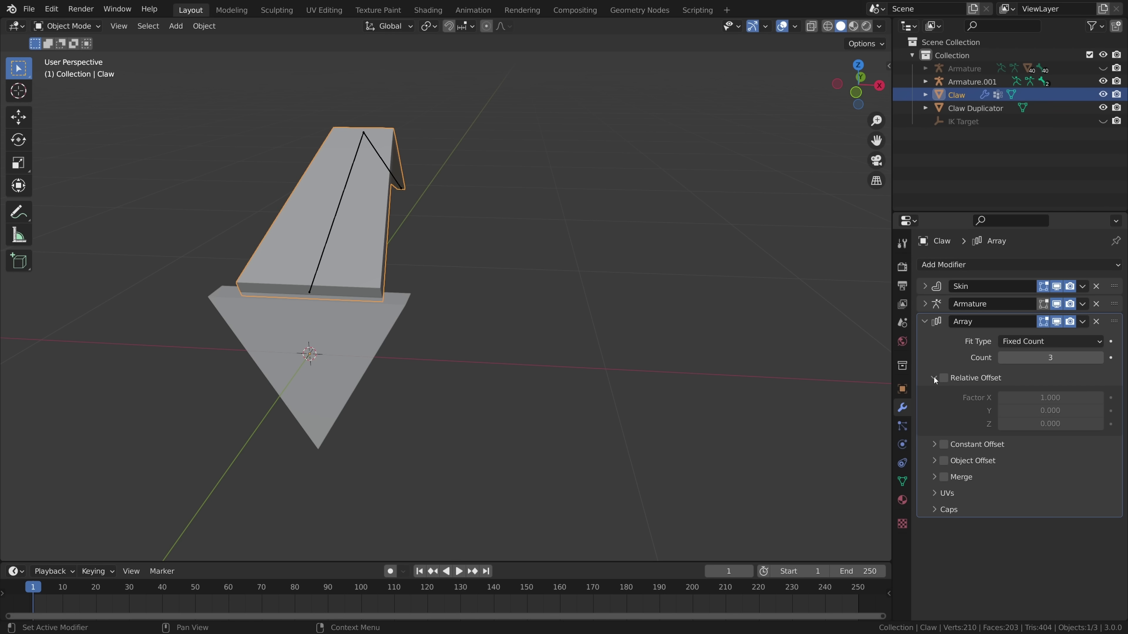
click(933, 376)
click(935, 411)
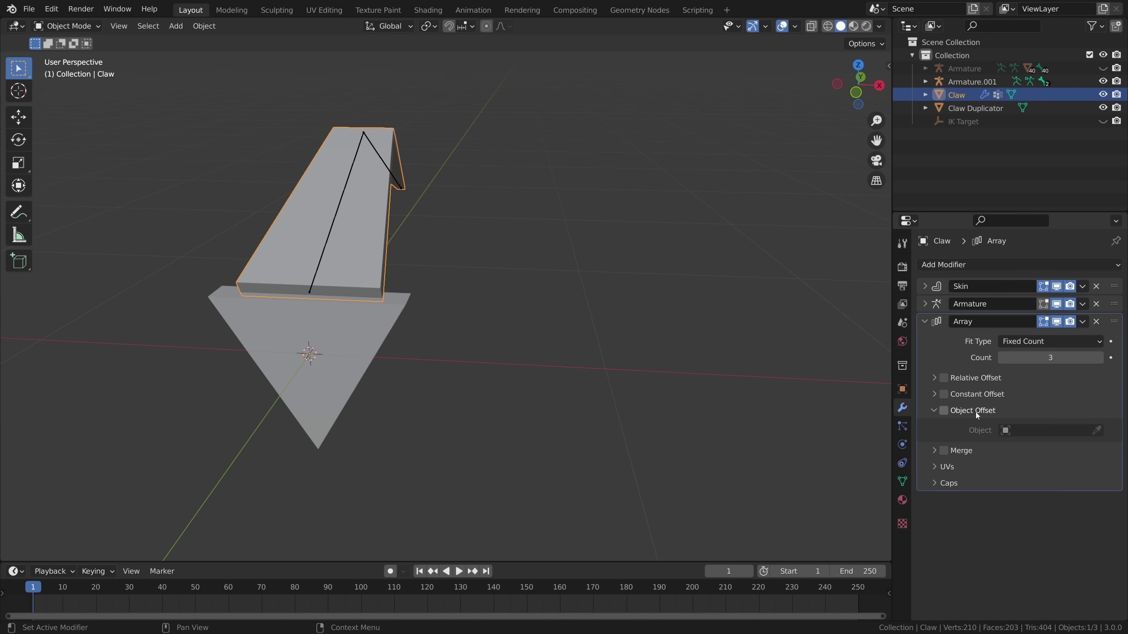
click(943, 410)
middle_drag(826, 407, 931, 412)
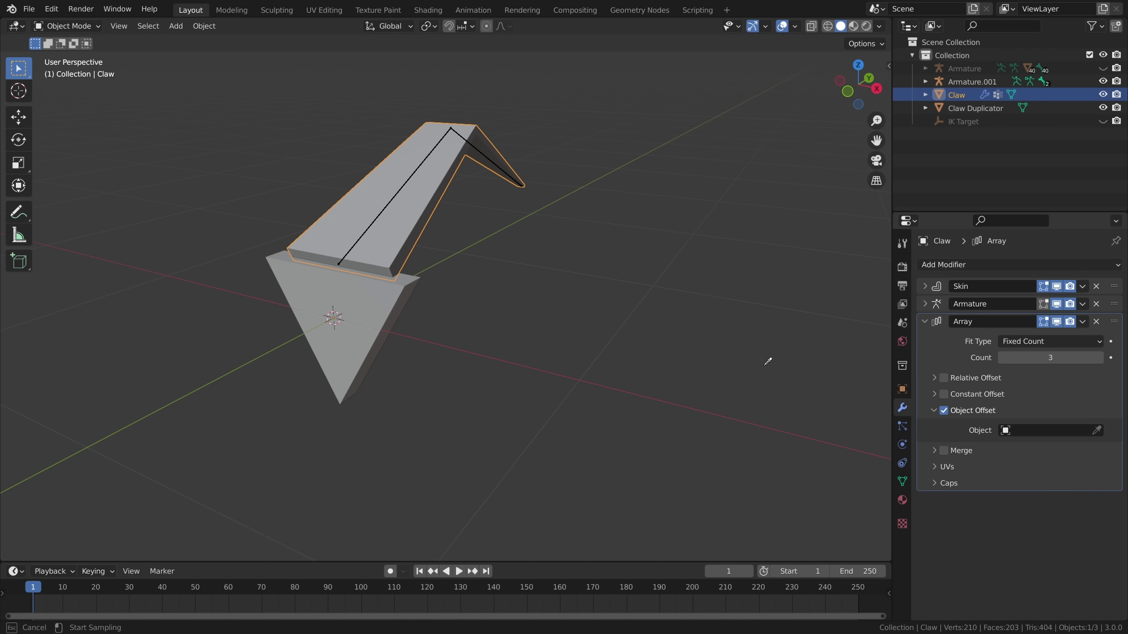
click(360, 337)
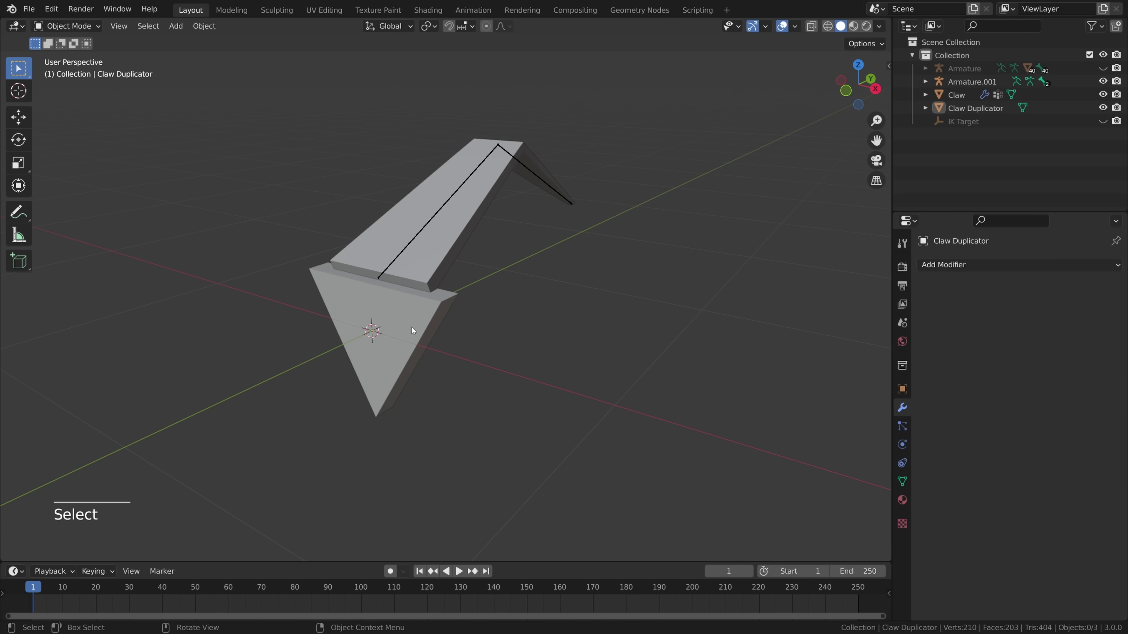
- Rotate Claw Duplicator about the global Y axis with snapping until the three claw copies are evenly spaced around the prism
click(412, 327)
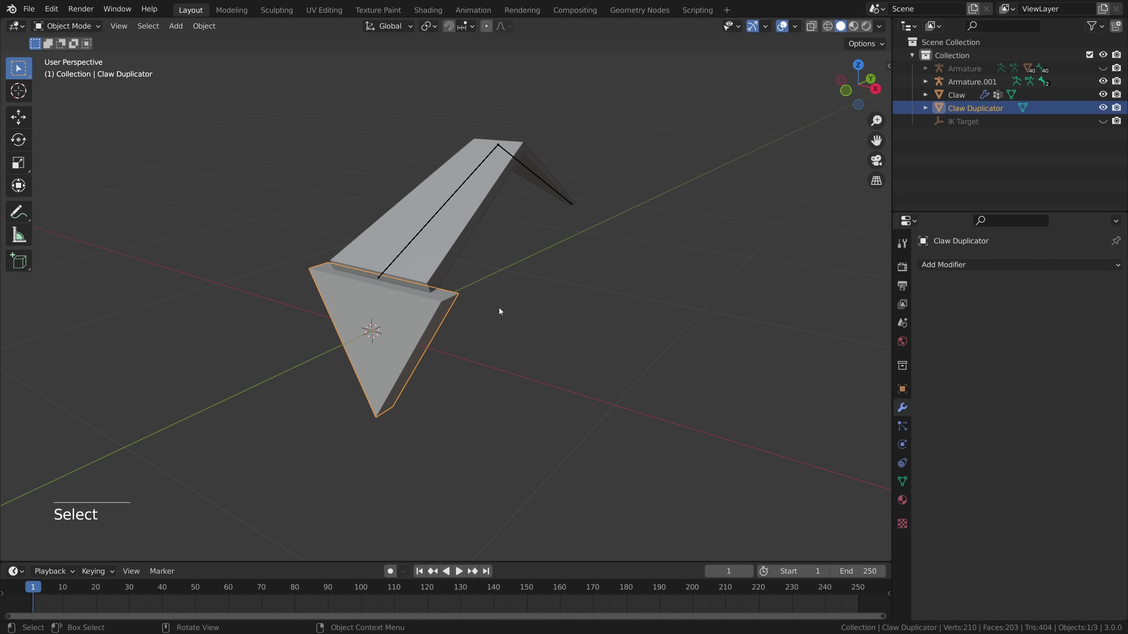
key(r)
key(y)
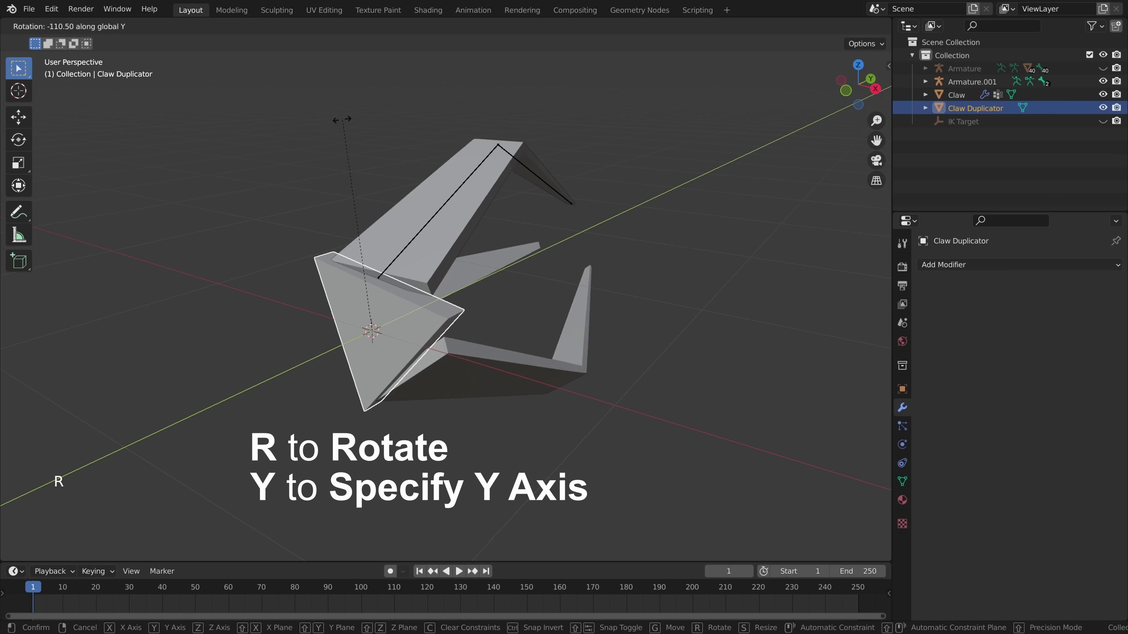
key(ctrl)
click(309, 131)
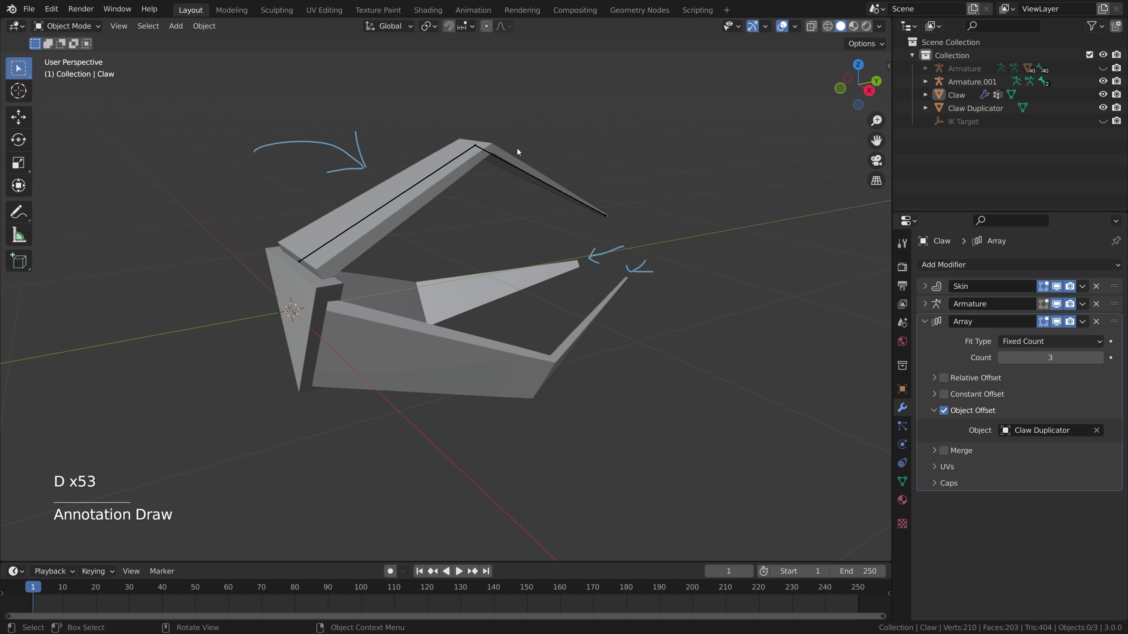
- Switch the claw armature to Pose Mode and rotate its tip bone about the X axis to adjust the claw's bend
click(422, 181)
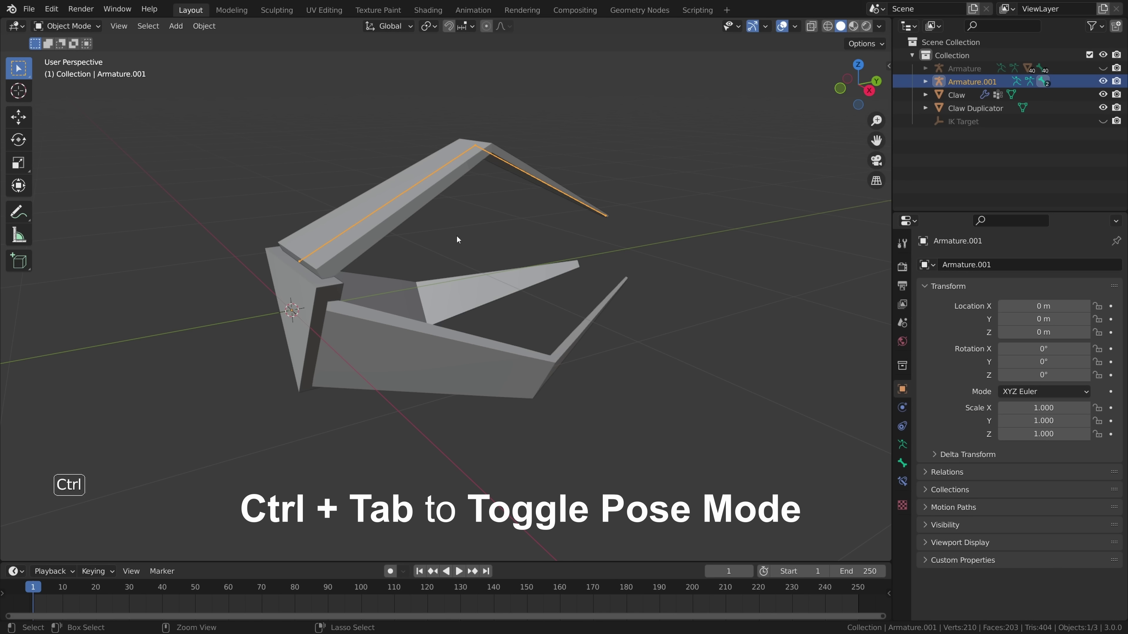
key(ctrl+Tab)
middle_drag(574, 238, 565, 245)
key(r)
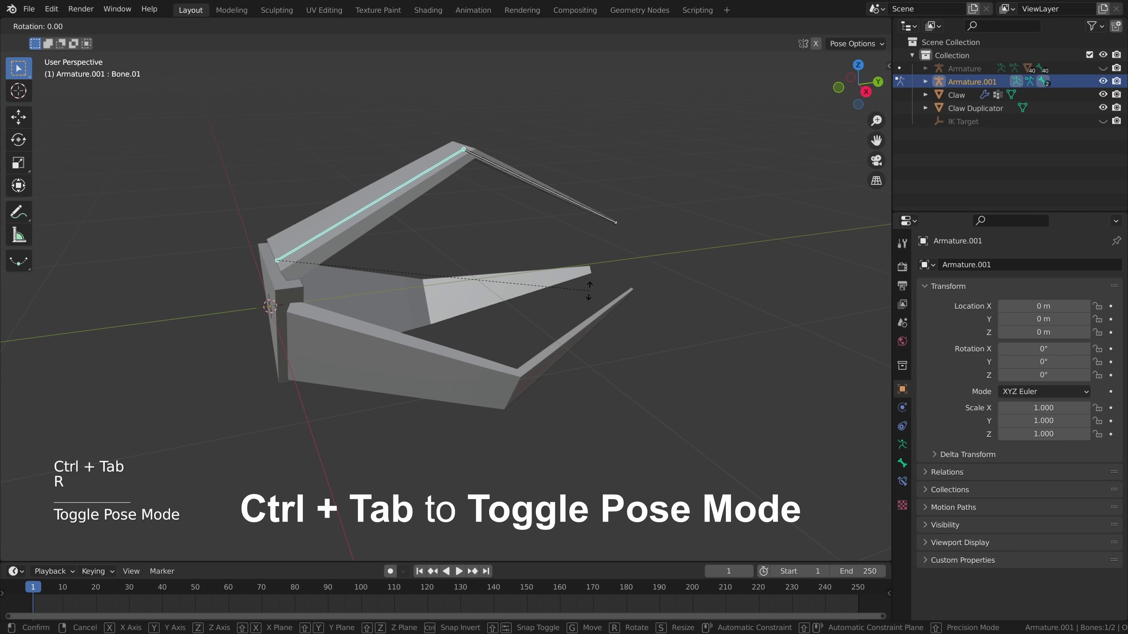
right_click(564, 269)
drag(551, 174, 655, 378)
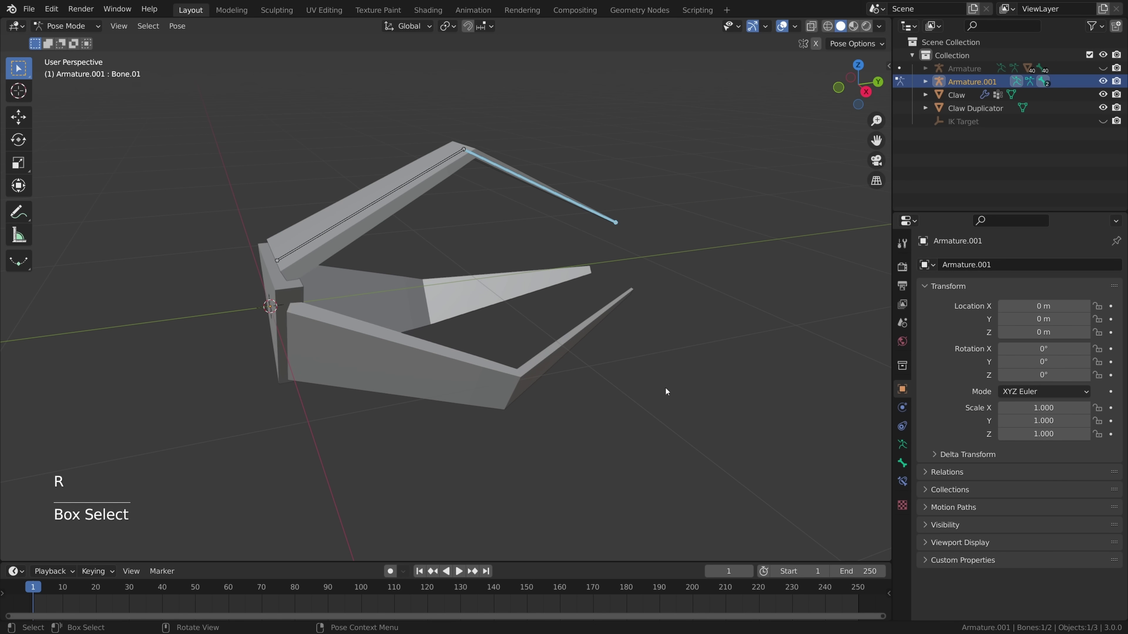
key(r)
key(x)
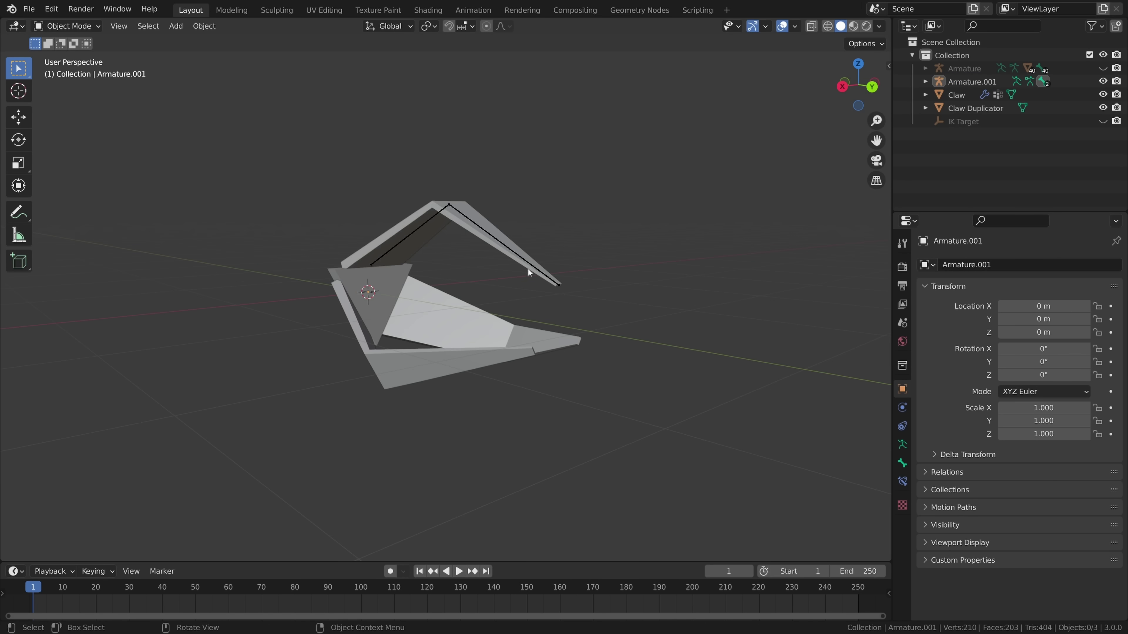
- Select the claw armature, Claw and Claw Duplicator and move them about 2.39 m along the Y axis
middle_drag(528, 268, 612, 293)
shift+drag(643, 134, 220, 481)
shift+middle_drag(583, 354, 402, 353)
key(g)
key(y)
click(720, 338)
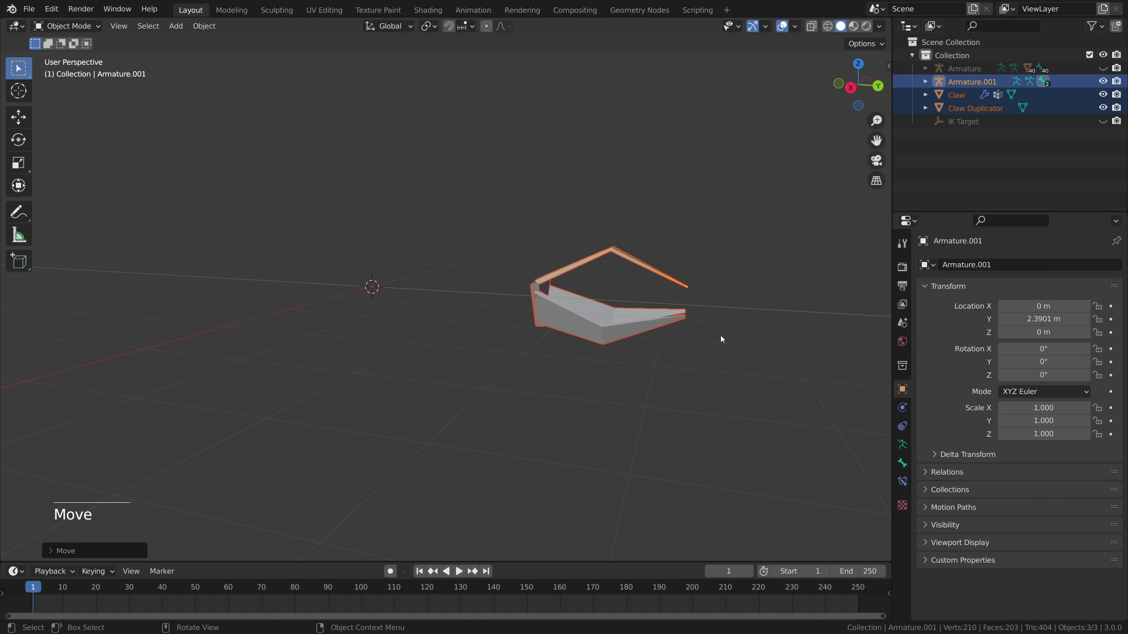
- Unhide all hidden objects and clear the selection
key(alt+h)
key(alt+a)
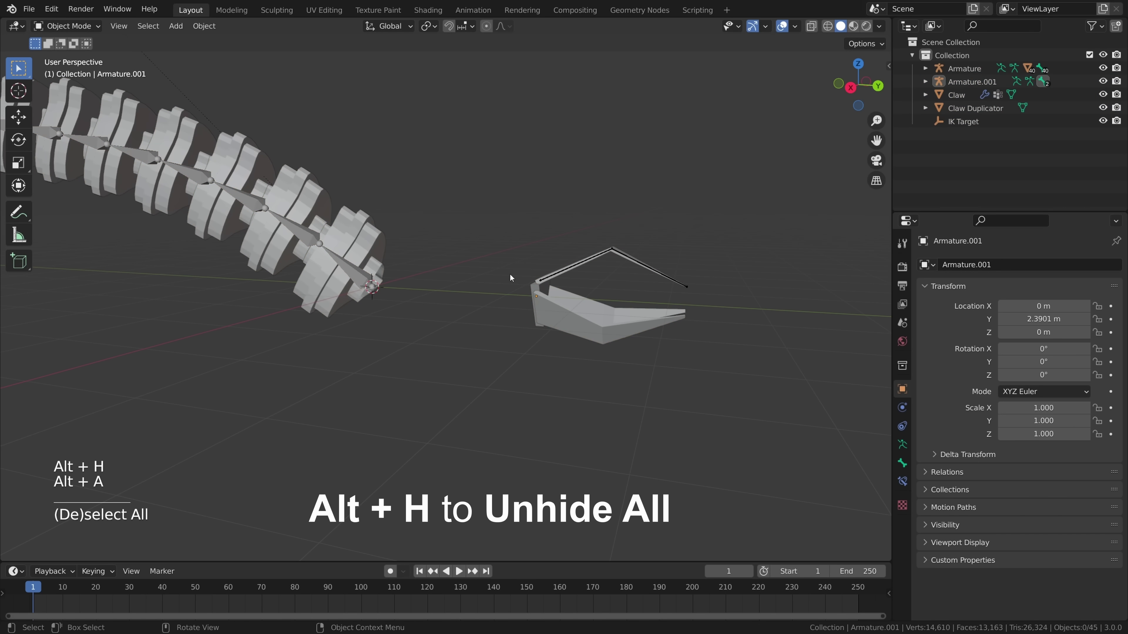
scroll(510, 276, down, 3)
scroll(506, 242, down, 5)
shift+middle_drag(587, 169, 582, 219)
- Select the three claw objects and scale them up uniformly to about 2.204
drag(524, 308, 451, 380)
key(s)
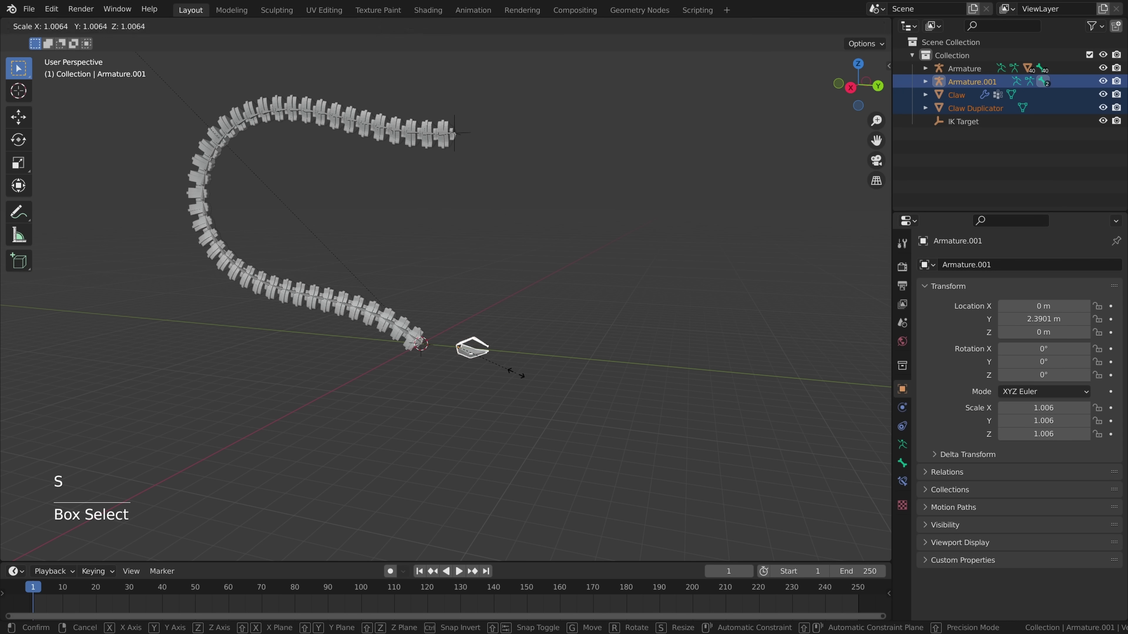
click(573, 394)
- Move the claw assembly up to the end of the robot arm and align its base with the last segment along Y and Z
key(g)
key(z)
click(597, 183)
key(g)
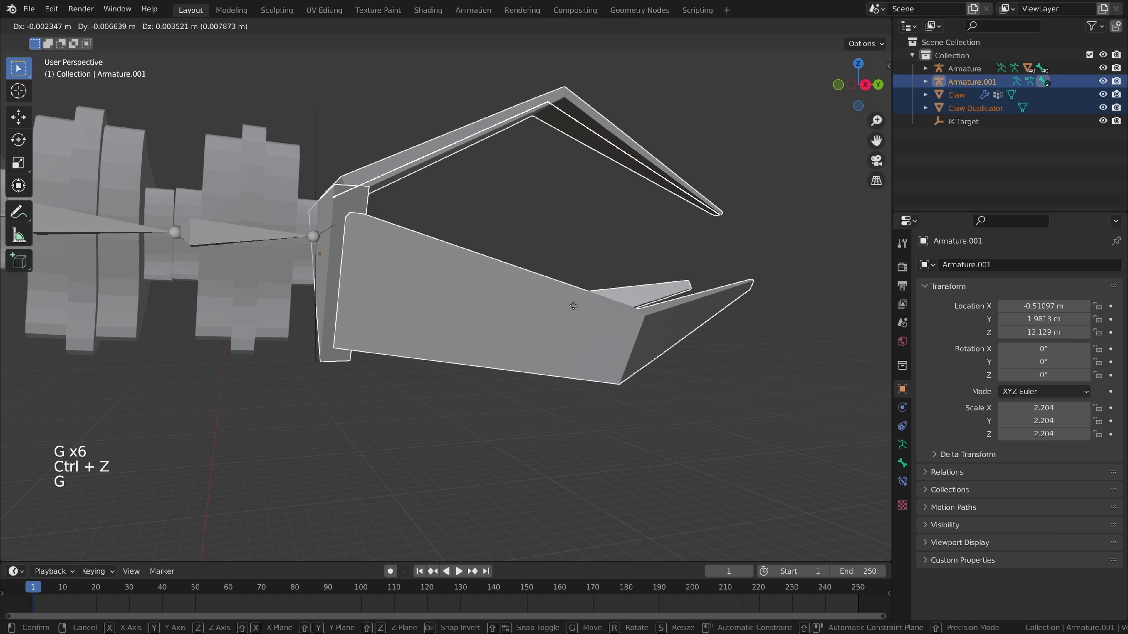
key(y)
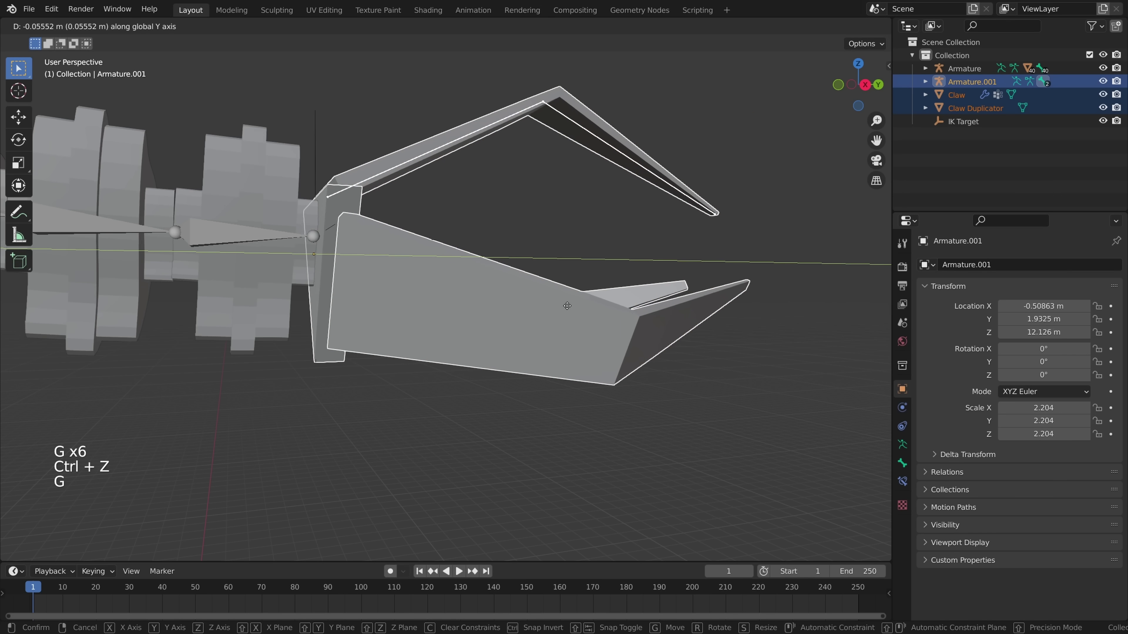
click(562, 305)
key(g)
key(z)
click(566, 289)
middle_drag(380, 264, 355, 306)
key(g)
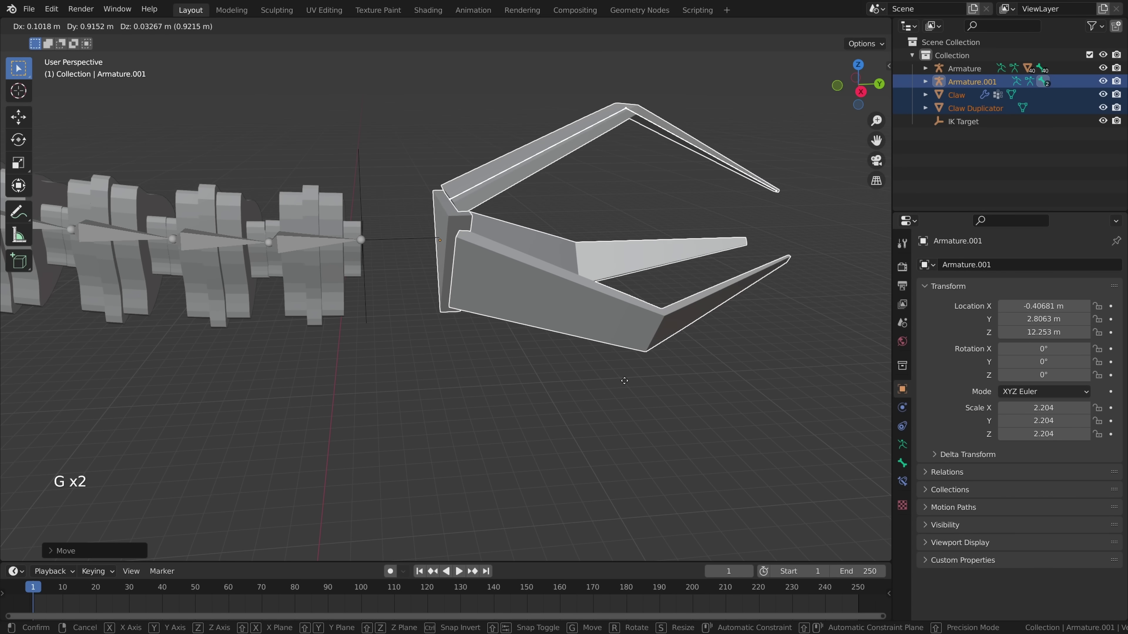
right_click(626, 380)
- Add IK Target to the selection as the active object and parent the claw objects to it with the Object option
shift+click(359, 158)
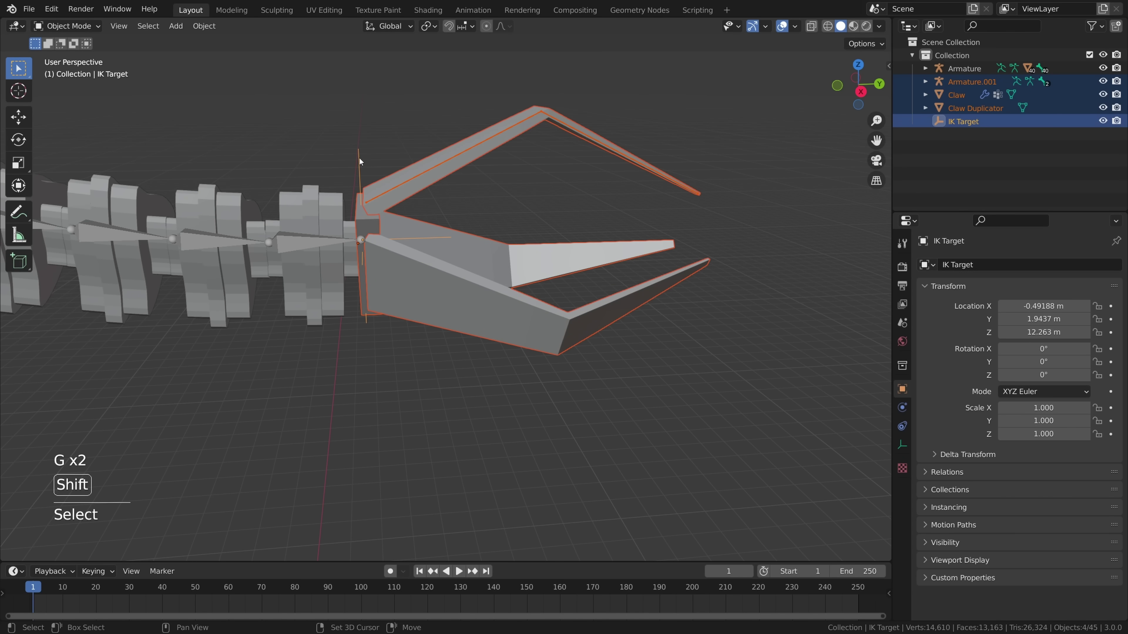
key(ctrl+p)
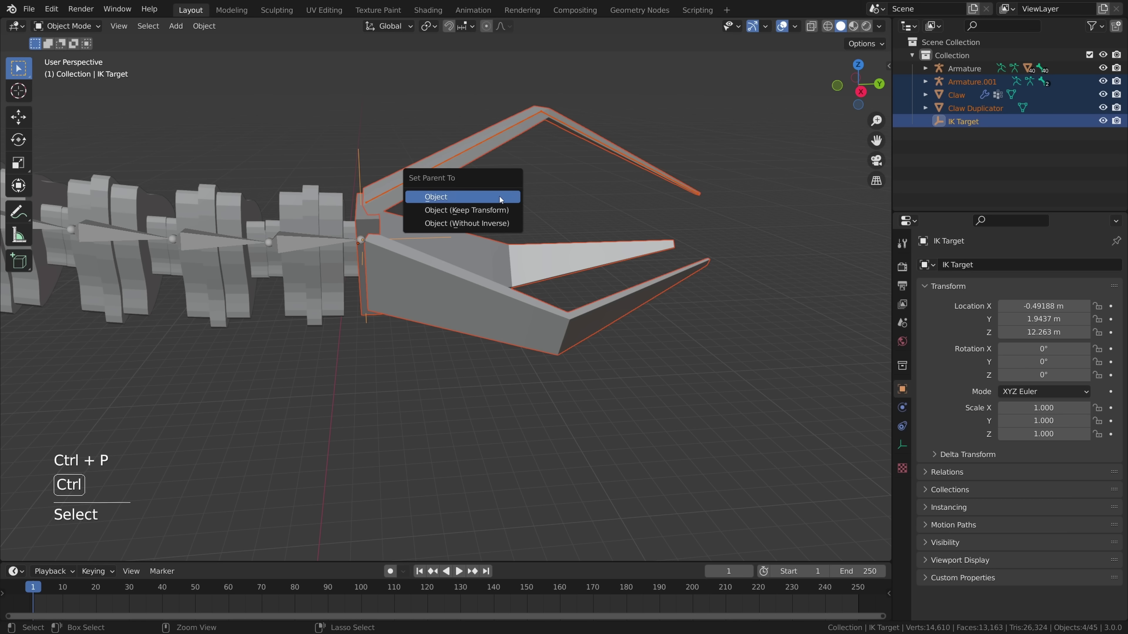
click(472, 197)
scroll(601, 353, down, 5)
middle_drag(601, 353, 485, 335)
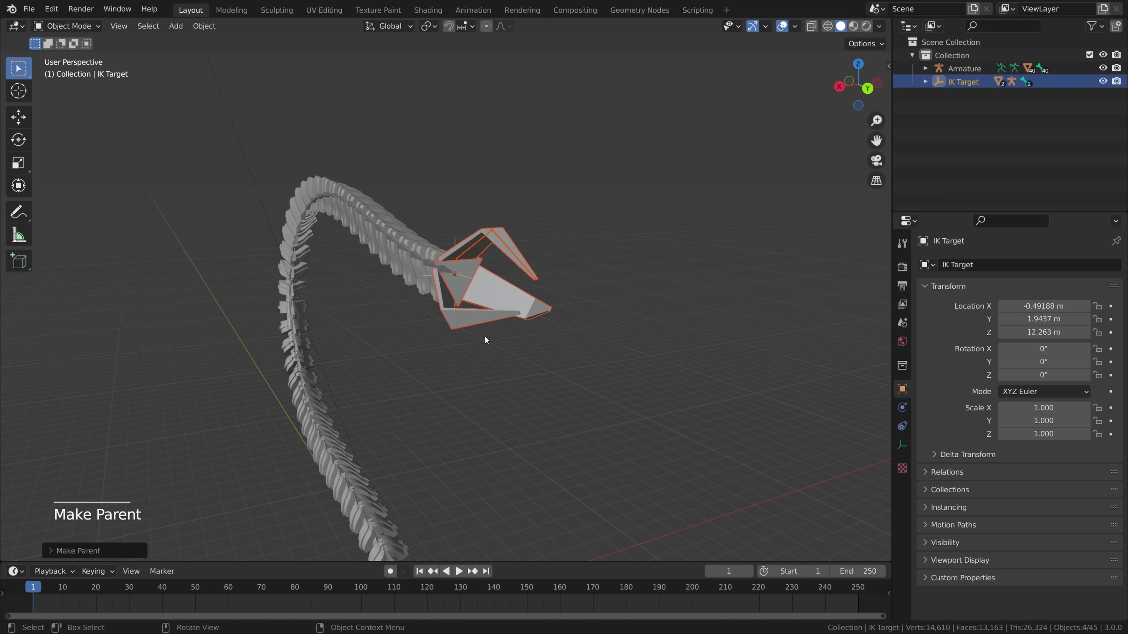
- Select only the IK Target, move it to about X 2.09, Y 1.15, Z 10.18 m, and rotate it freely with Trackball rotation
click(455, 239)
shift+middle_drag(546, 242, 584, 232)
key(g)
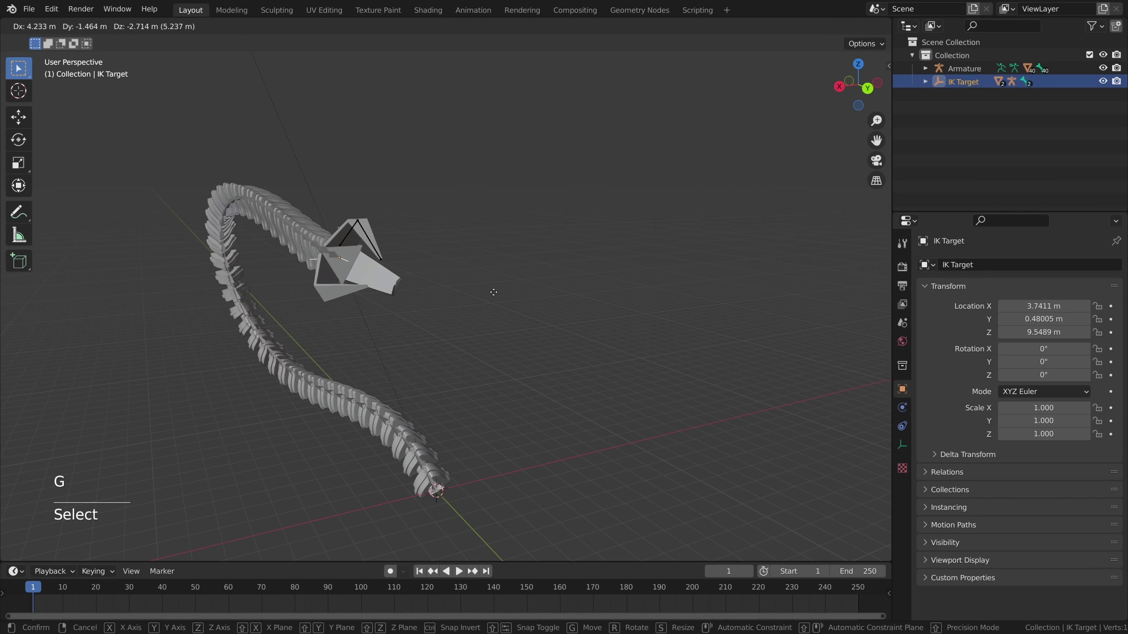
click(558, 285)
key(r)
key(r)
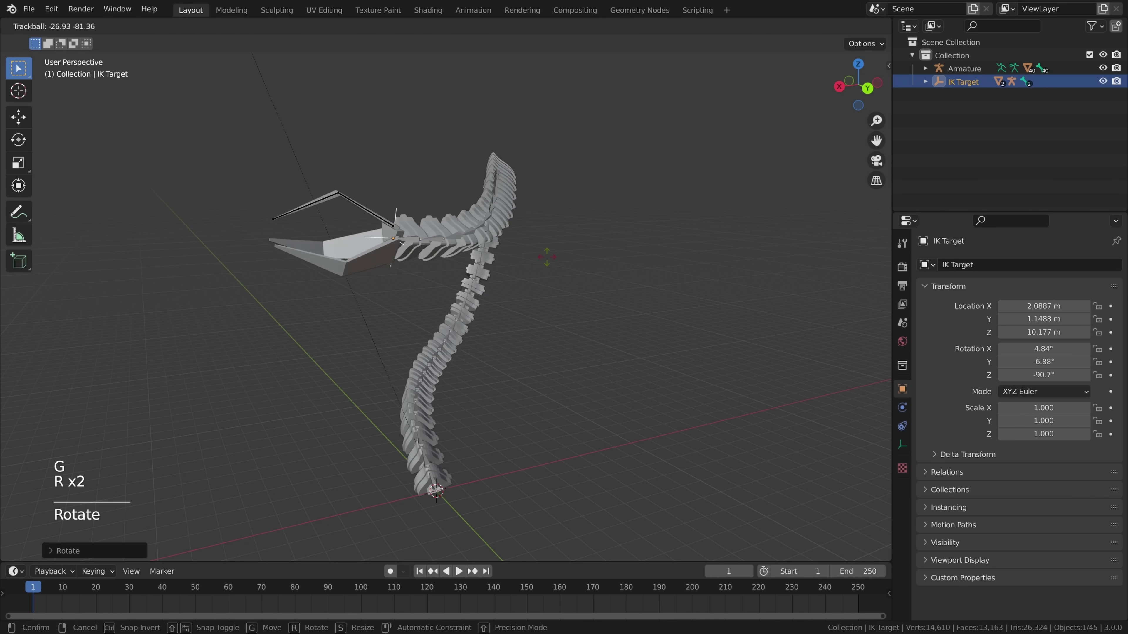
click(548, 262)
- Refine the arm's pose with further free moves and trackball rotations of the IK Target
key(g)
click(499, 292)
key(r)
key(r)
click(556, 327)
key(g)
click(541, 336)
key(r)
key(r)
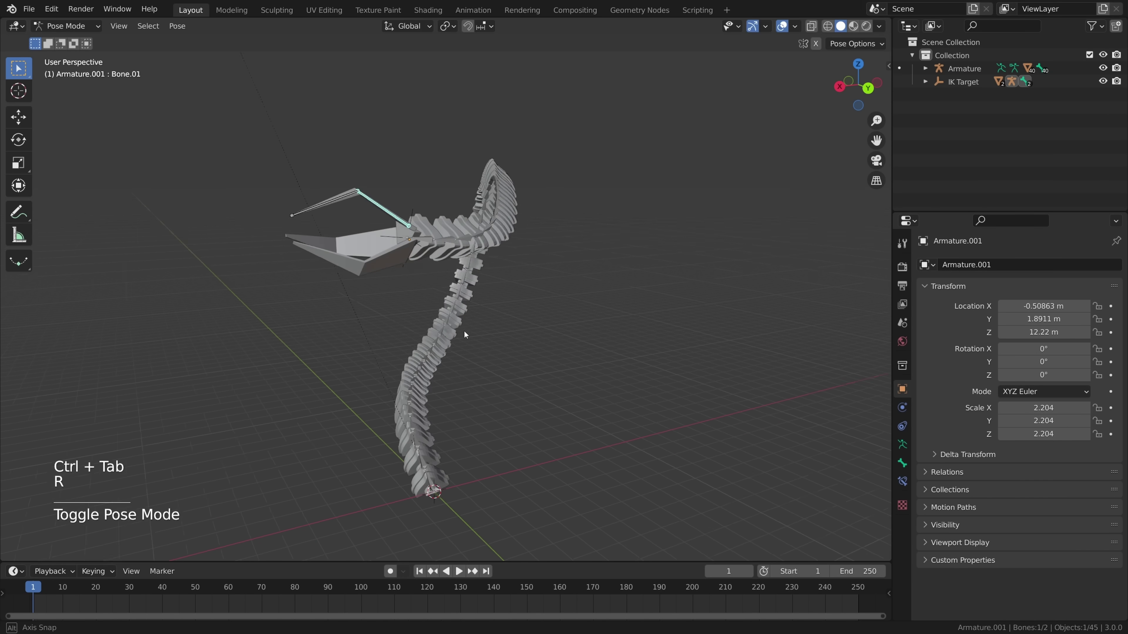
middle_drag(460, 334, 664, 341)
scroll(565, 337, up, 3)
middle_drag(565, 336, 583, 340)
key(r)
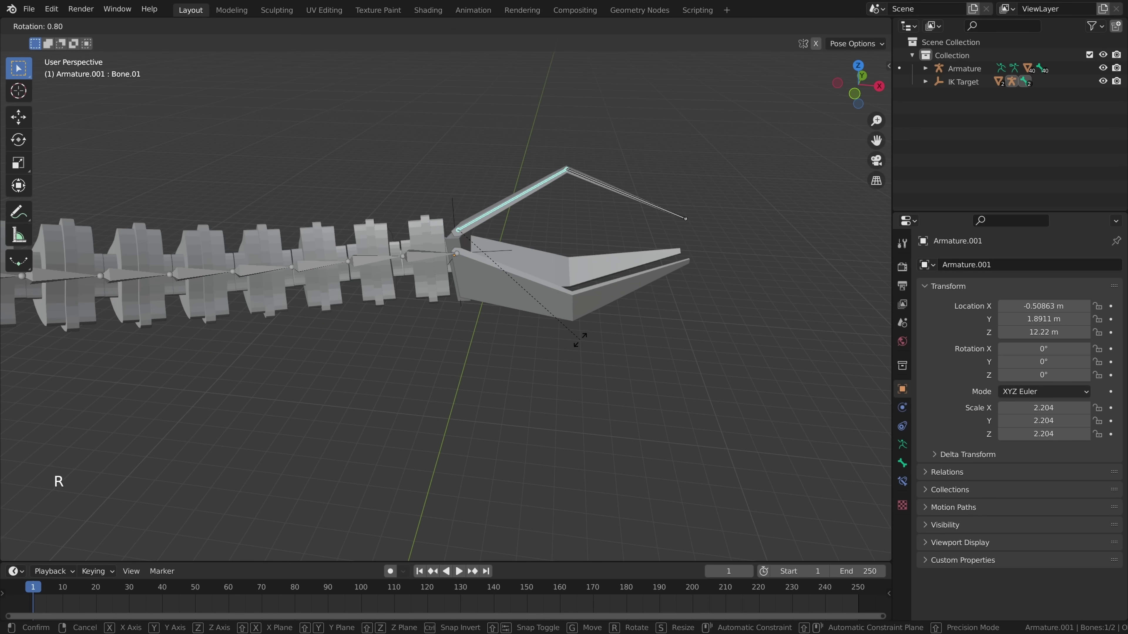
key(x)
right_click(602, 346)
- Rotate the claw's base bone about its local X axis to open and close all three claws
key(r)
key(x)
key(x)
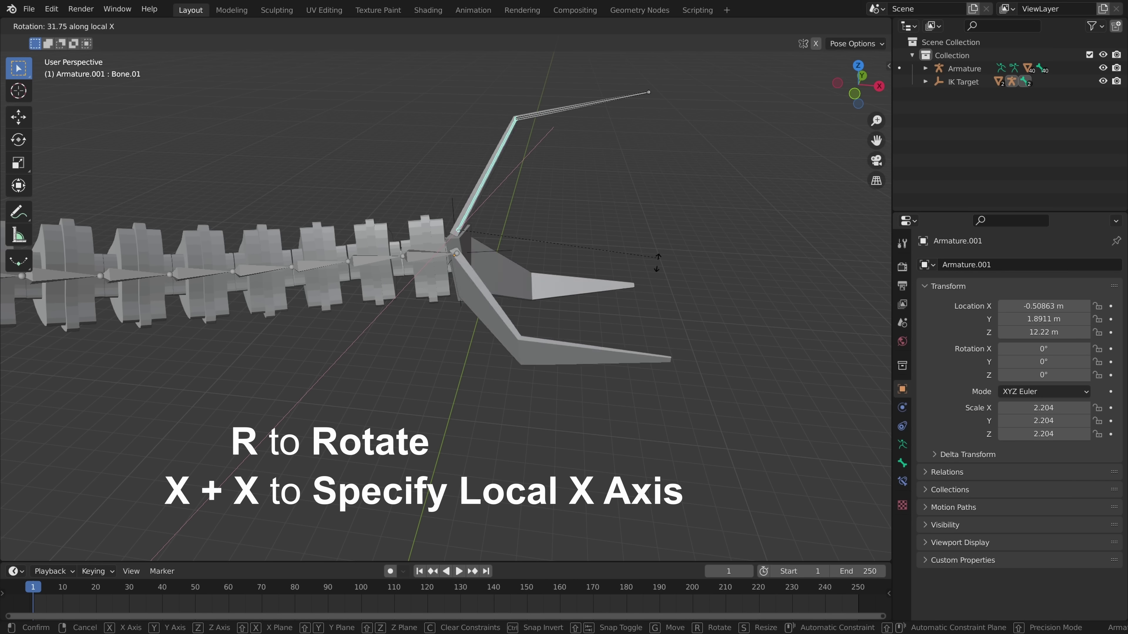
click(609, 320)
- Select the claw's tip bone, rotate it, and save the file
drag(653, 141, 587, 216)
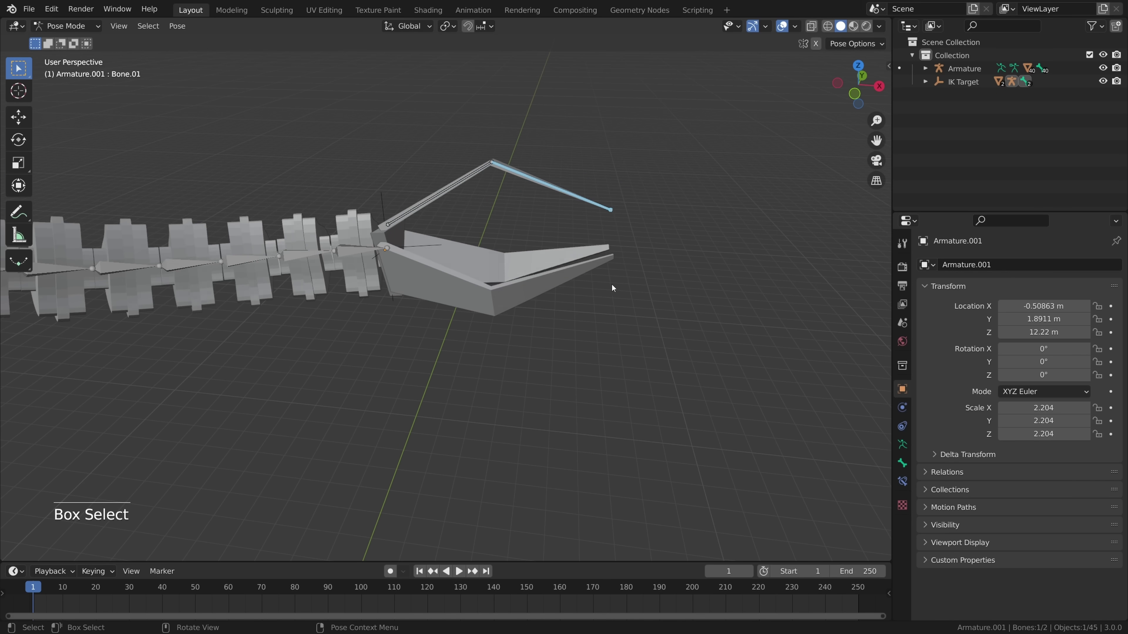
key(r)
key(ctrl+s)
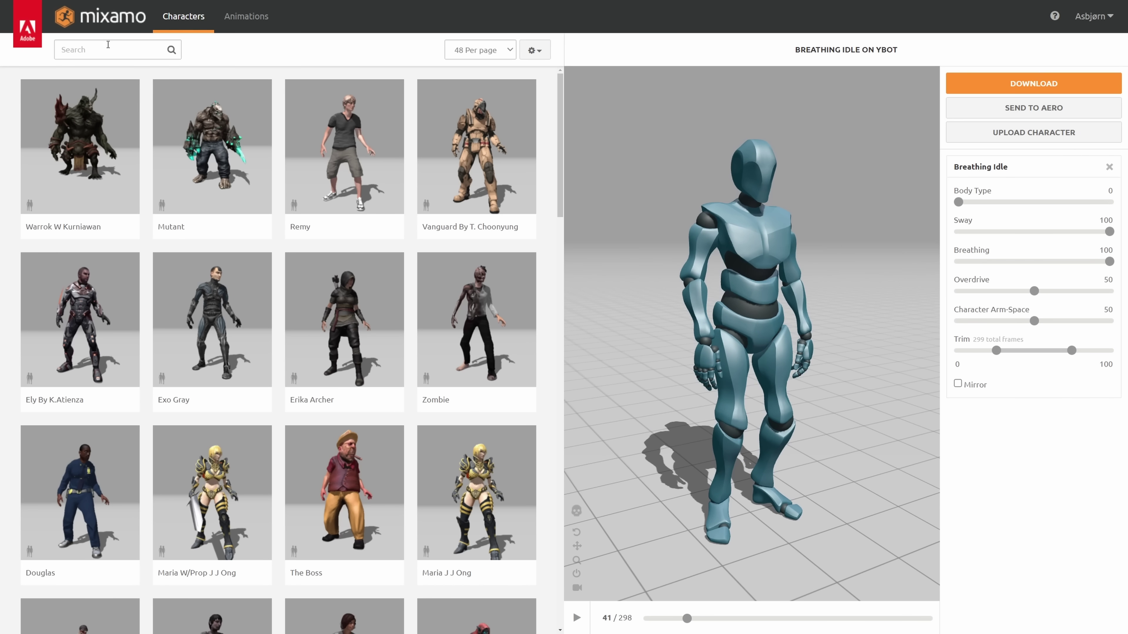
- Switch to Mixamo and search the characters for "y bot" and the animations for "idle"
text(y bot)
key(Return)
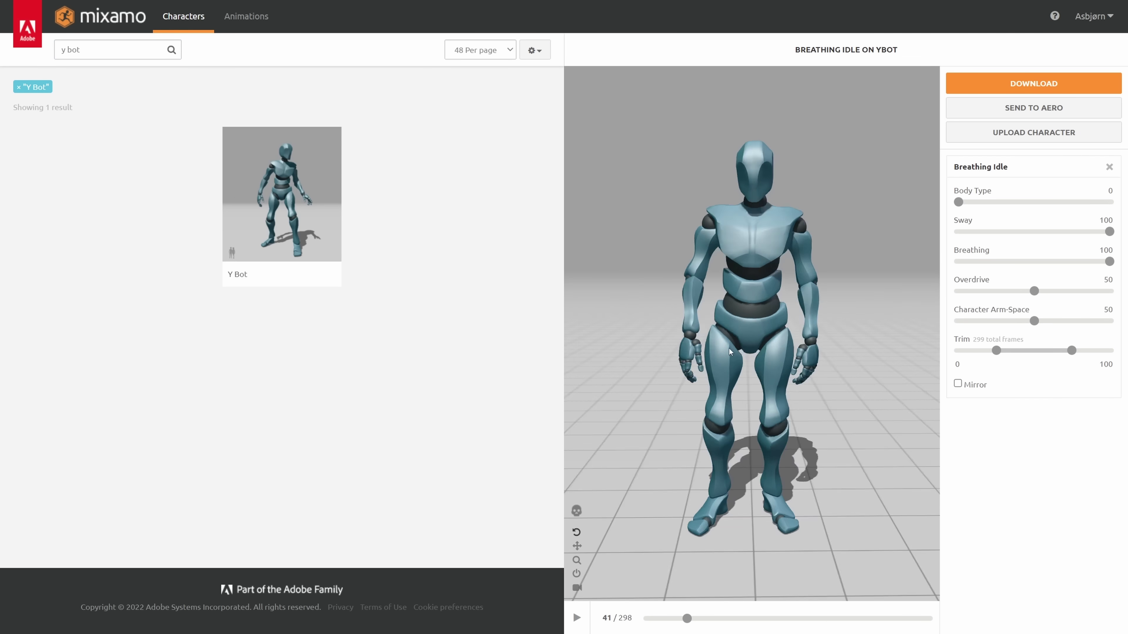
click(256, 18)
click(158, 44)
text(idle)
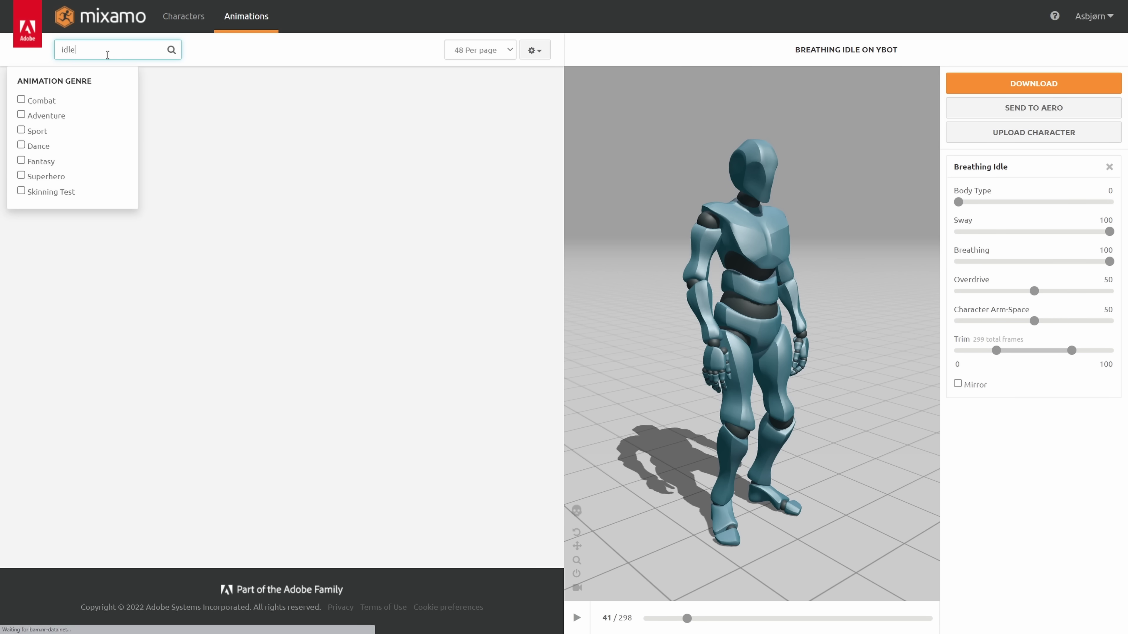
key(Return)
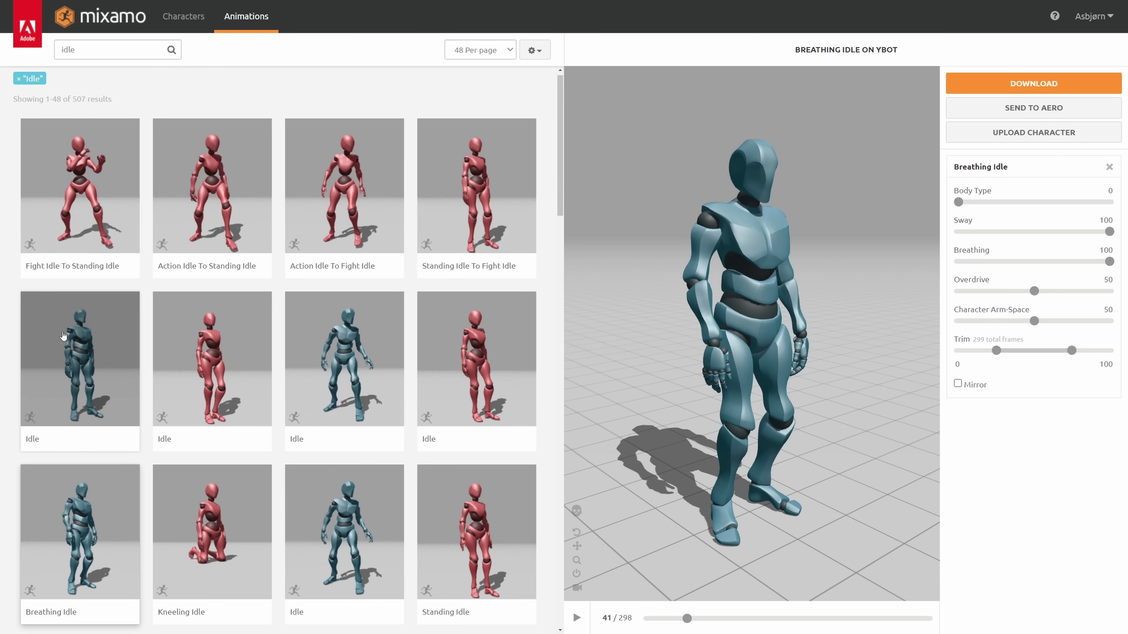
- Preview the Sad Idle animation on Y Bot, and apply Breathing Idle instead
scroll(167, 516, down, 4)
click(83, 537)
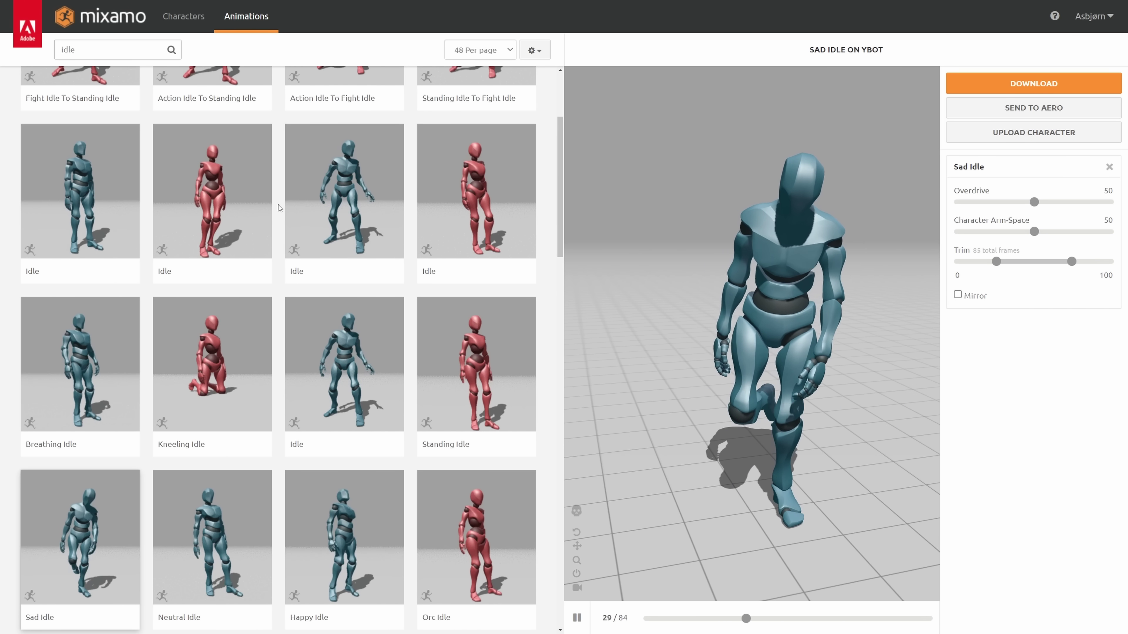
click(87, 389)
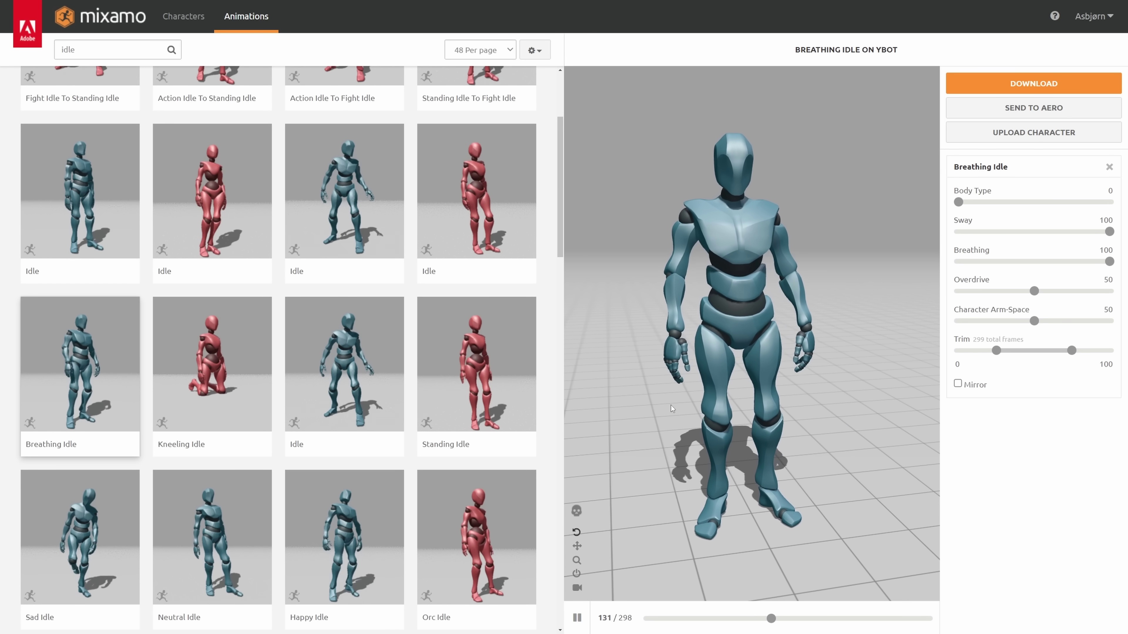
- Pause and rewind the Breathing Idle preview, and download the Y Bot animation as FBX Binary with skin at 30 frames per second
drag(800, 341, 842, 212)
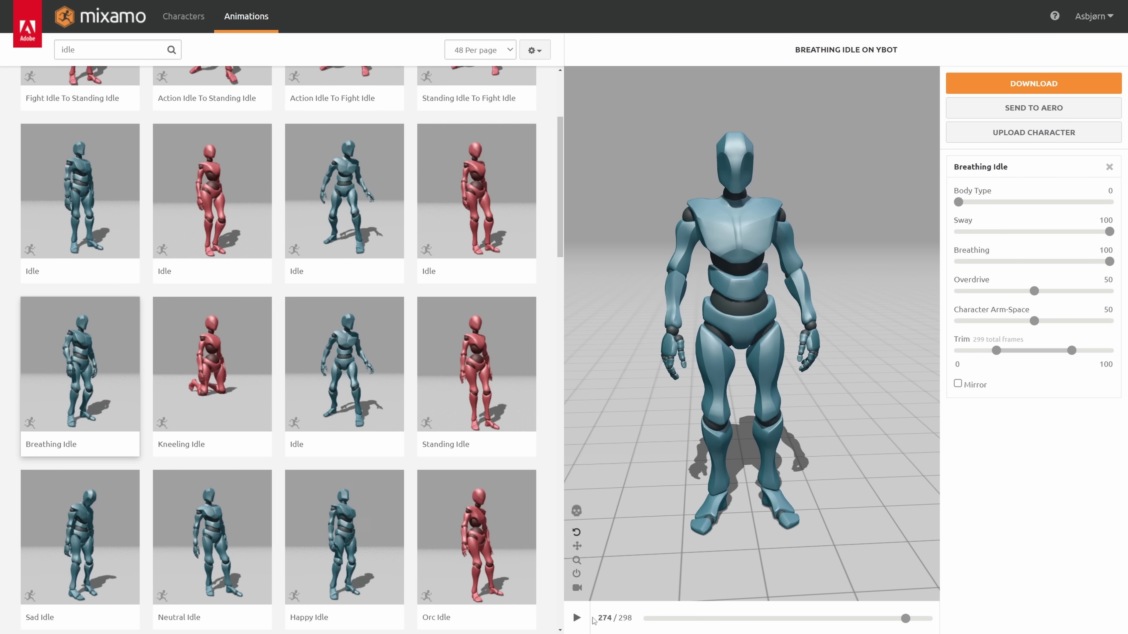
click(578, 619)
drag(666, 619, 626, 619)
click(989, 84)
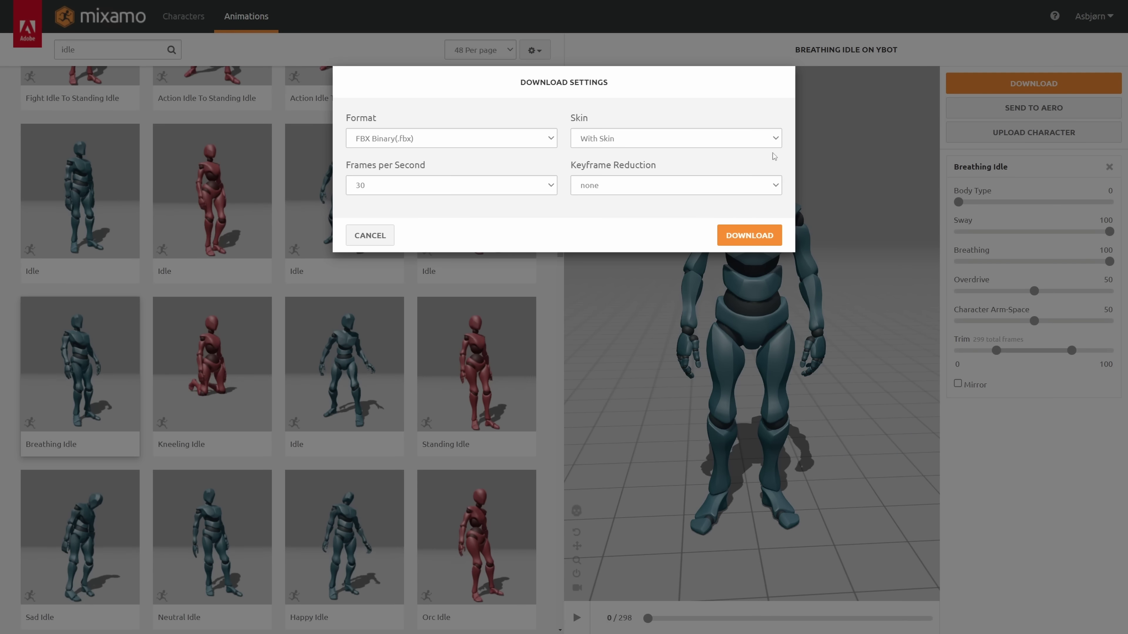
click(749, 234)
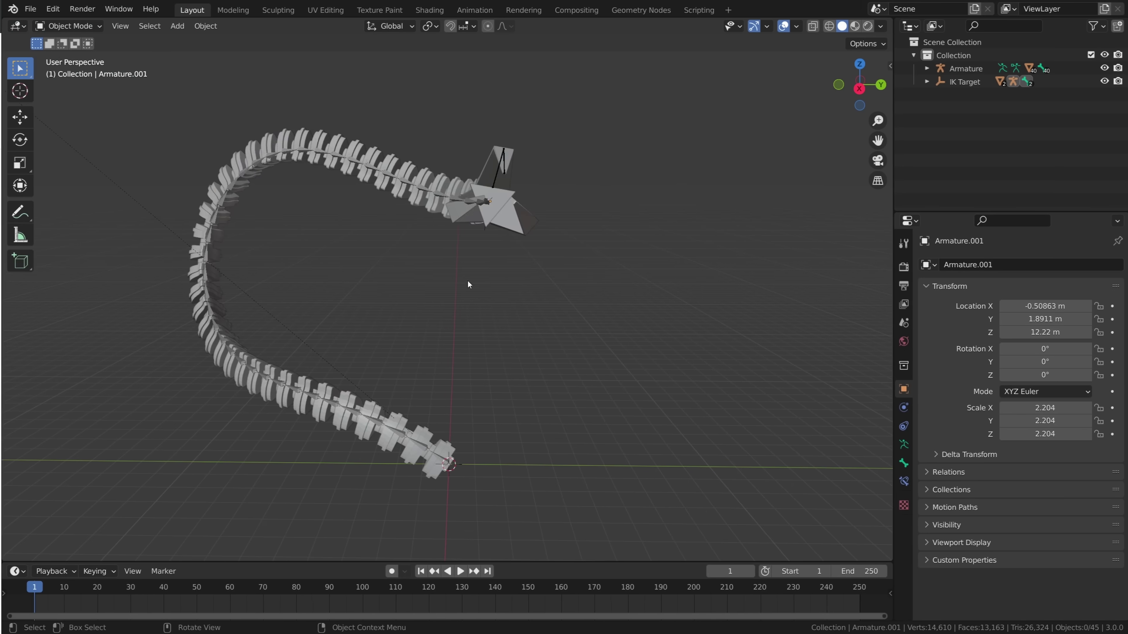
- Switch to Blender, select the whole robot arm with its IK target, and move it along the global Y axis away from the origin
drag(468, 282, 564, 375)
key(g)
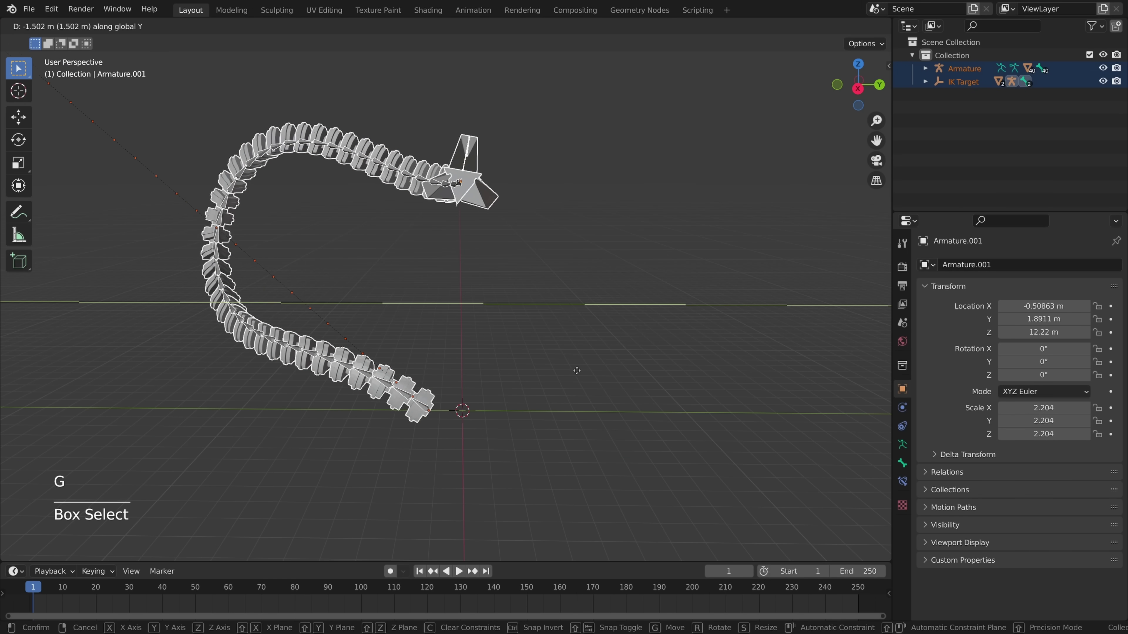
click(541, 381)
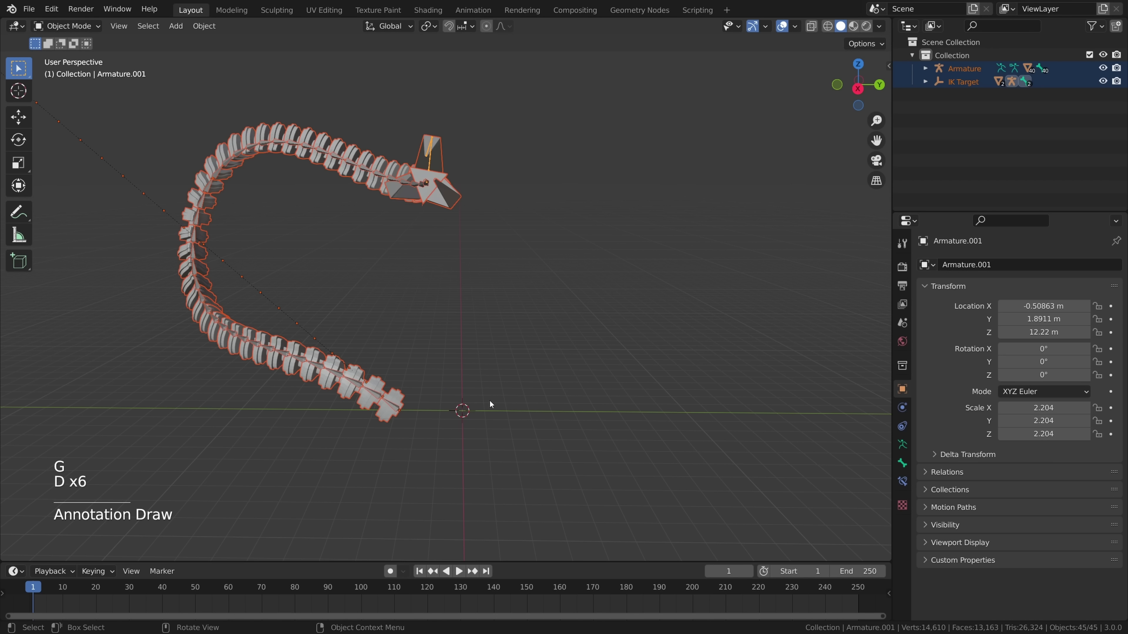
- Import the Breathing Idle.fbx character from the 01 Assets folder into the scene
click(29, 9)
mouse_move(106, 189)
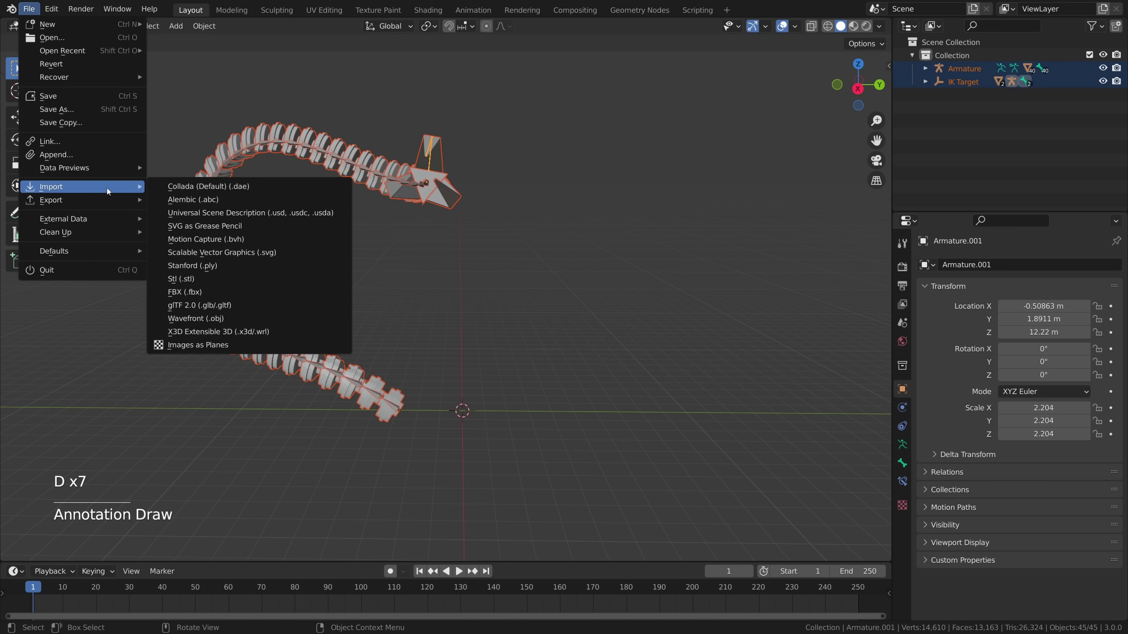
click(242, 291)
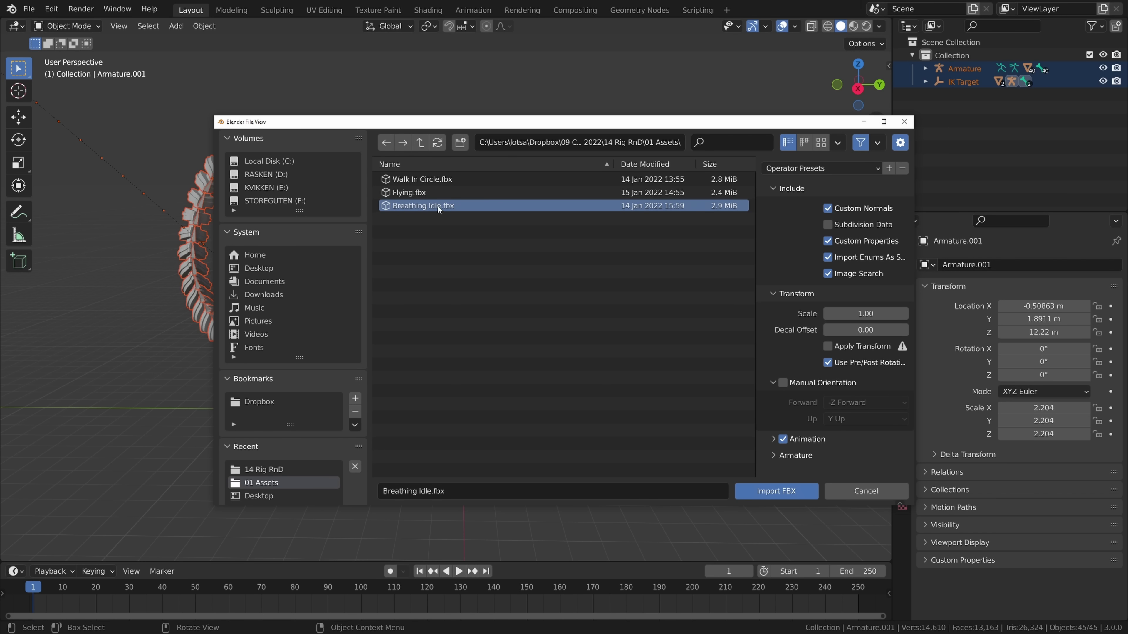
click(745, 492)
- Frame the imported character, play its idle animation, and examine its size next to the robot arm
shift+middle_drag(536, 439, 528, 372)
scroll(544, 373, up, 6)
key(KP_Decimal)
scroll(529, 435, down, 2)
middle_drag(496, 423, 622, 385)
scroll(669, 448, up, 5)
scroll(646, 437, down, 2)
key(space)
scroll(640, 414, down, 1)
key(alt+a)
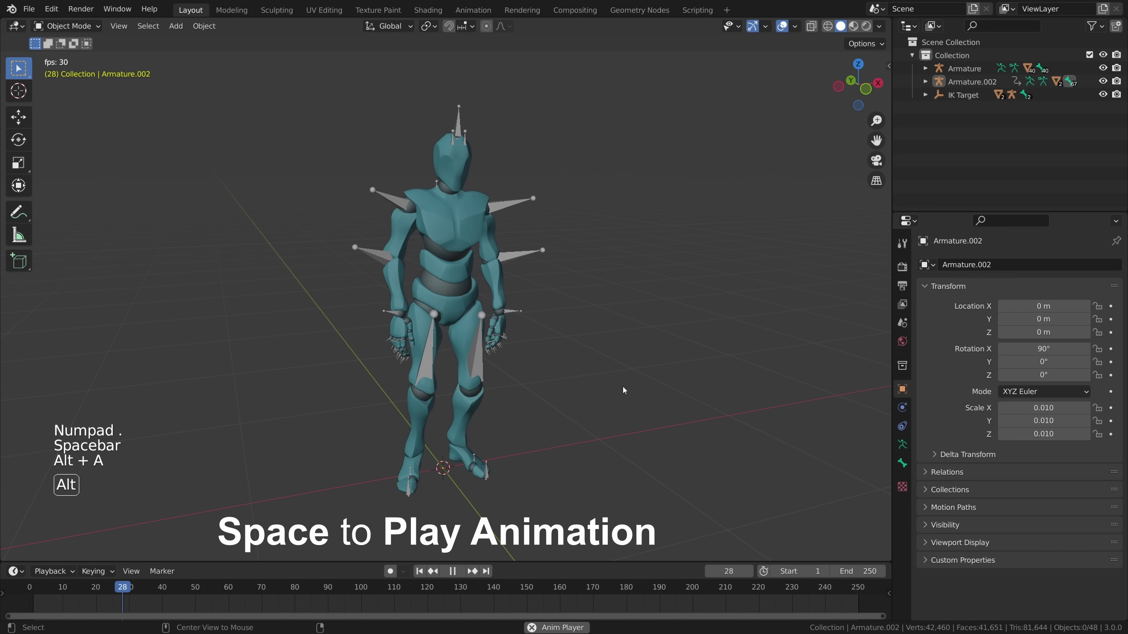
middle_drag(687, 334, 604, 372)
scroll(604, 372, down, 6)
key(space)
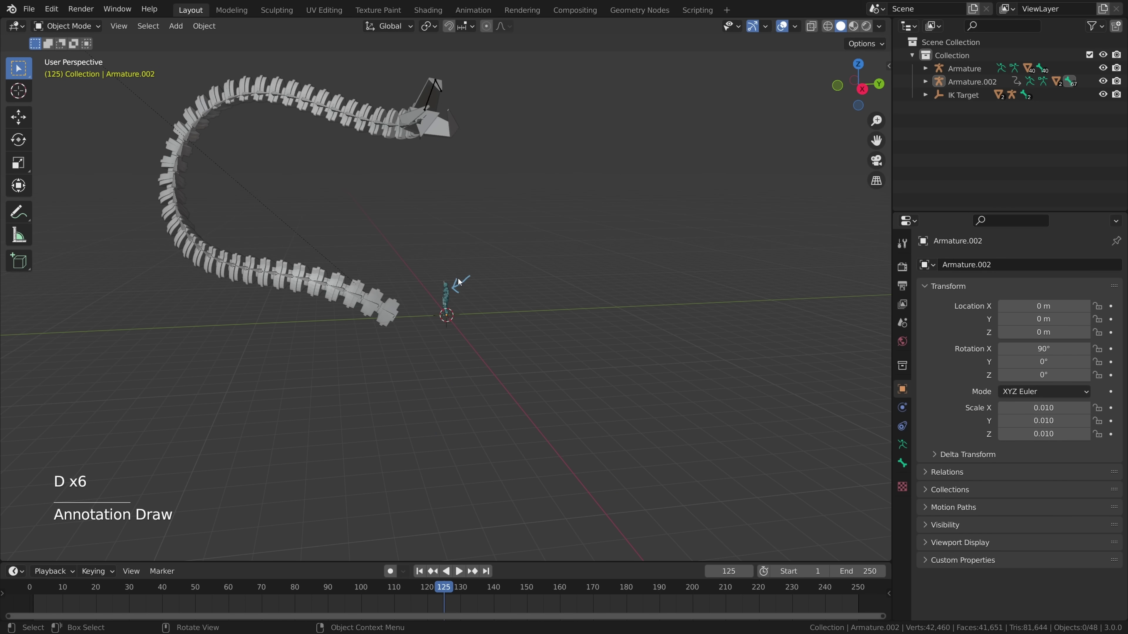
- Select the robot arm and its IK target, scale them down together, and move them above and behind the character
drag(206, 131, 472, 402)
middle_drag(471, 402, 495, 332)
key(g)
key(s)
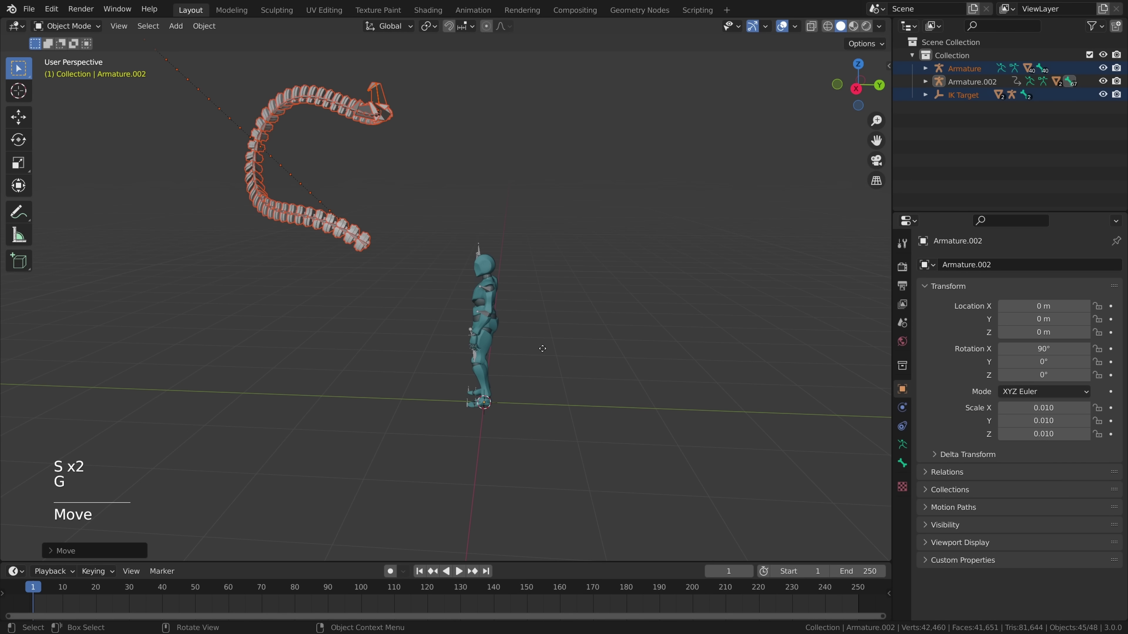
key(g)
click(533, 375)
key(g)
click(537, 372)
- Shift the robot arm and IK target along the X axis toward the character and adjust their scale to about 0.106
middle_drag(536, 372, 649, 376)
key(g)
key(x)
click(540, 371)
scroll(640, 284, up, 2)
middle_drag(639, 285, 482, 208)
key(s)
click(581, 274)
- Rename the character's armature to Armature.Human and the robot arm's armature to Armature.Robot.000
click(391, 232)
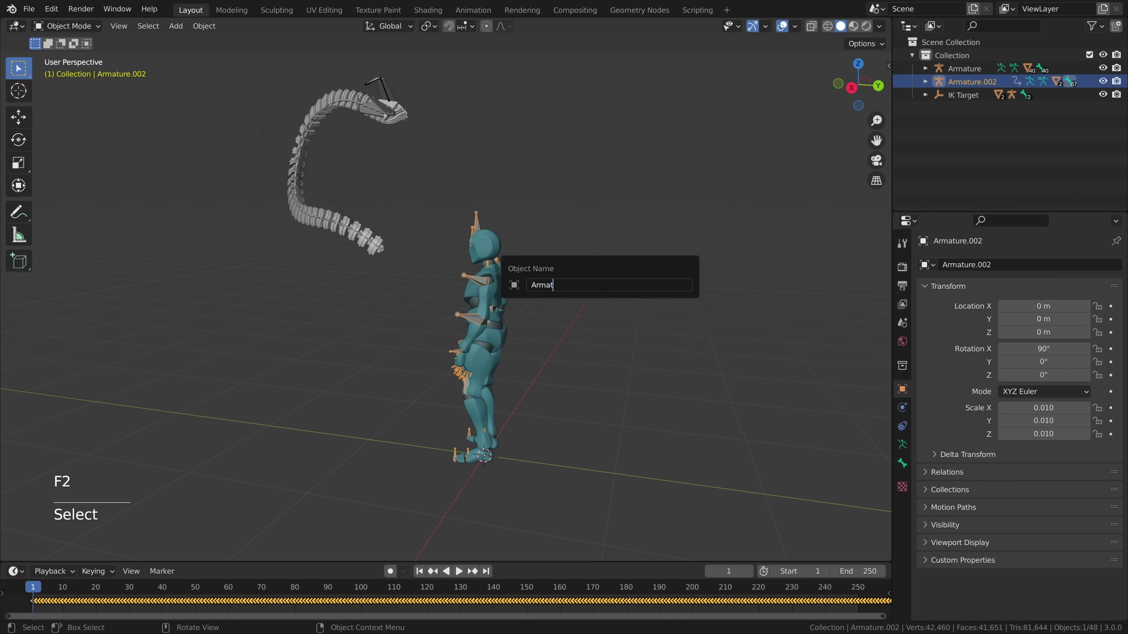
key(Return)
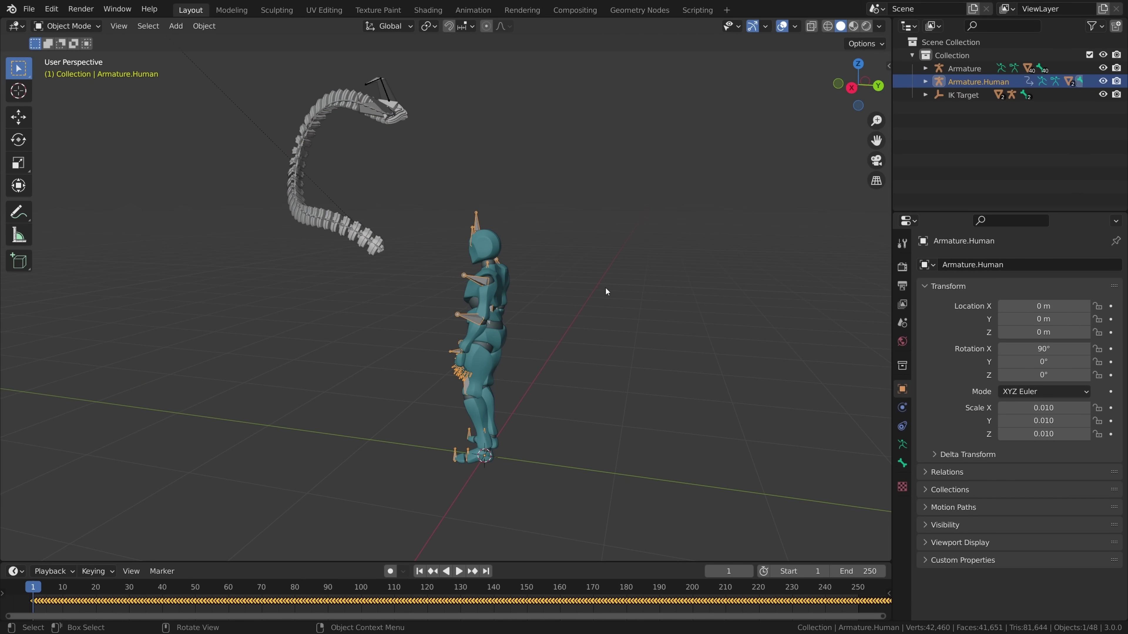
click(973, 70)
middle_drag(272, 108, 520, 210)
key(F2)
text(.Robot.000)
key(Return)
- Rotate the human armature to 180° on Z so its back faces the robot arm
click(523, 218)
middle_drag(671, 378, 607, 390)
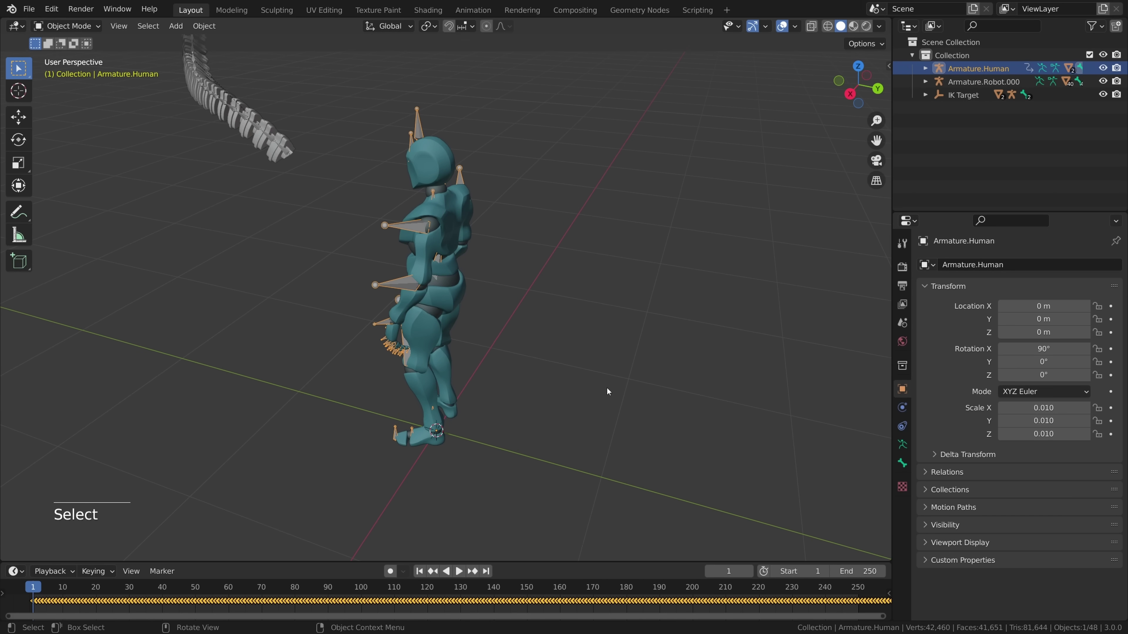
key(r)
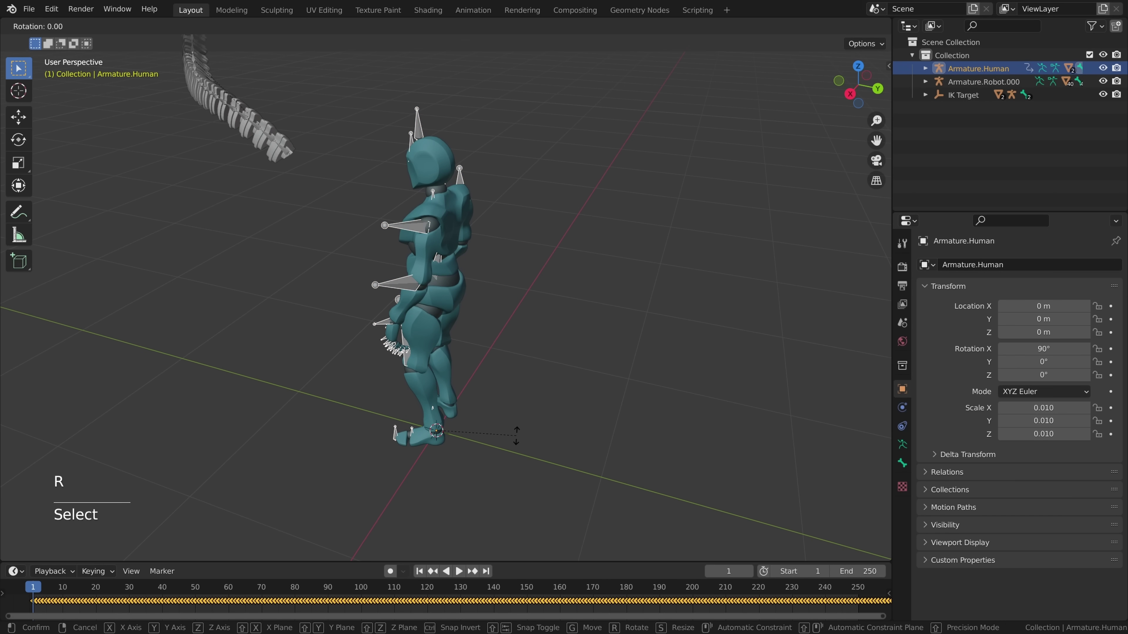
key(ctrl)
ctrl+click(207, 412)
- Select the robot arm armature and, in right orthographic view, move its base against the character's upper back
scroll(289, 391, down, 4)
shift+middle_drag(433, 333, 466, 363)
click(379, 233)
click(387, 233)
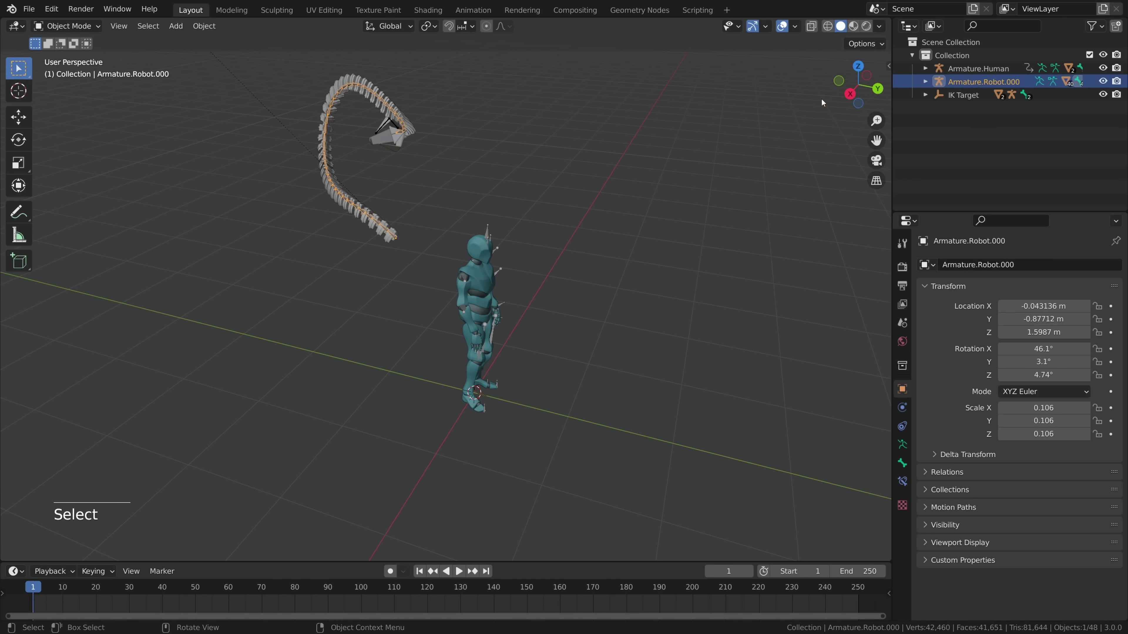
click(851, 95)
scroll(475, 302, up, 4)
shift+middle_drag(490, 233, 437, 356)
scroll(437, 356, down, 2)
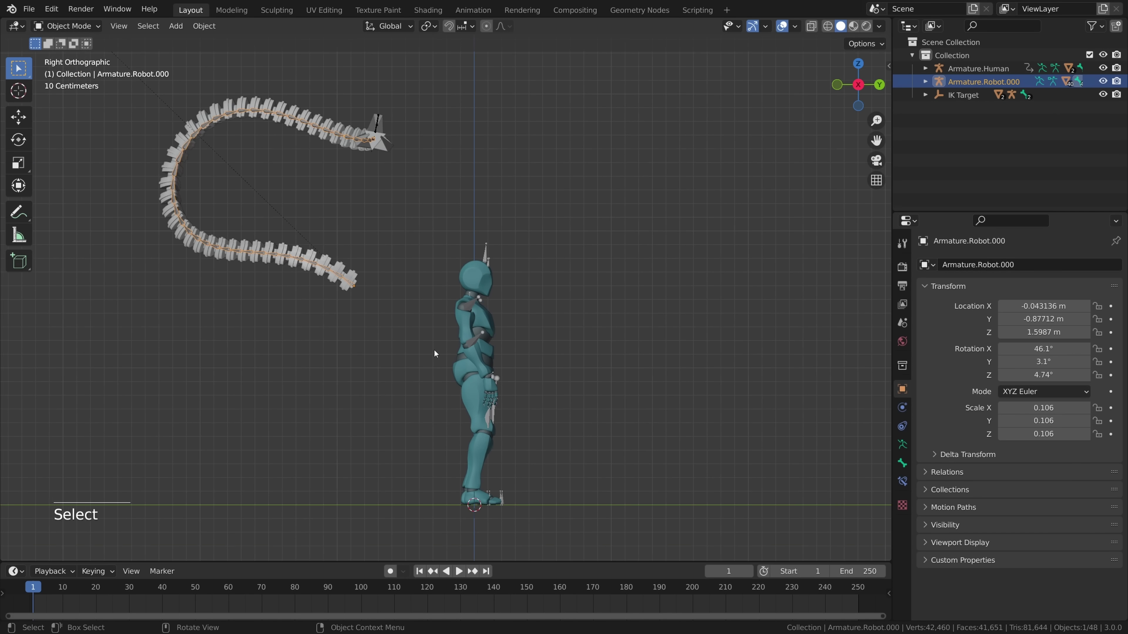
key(g)
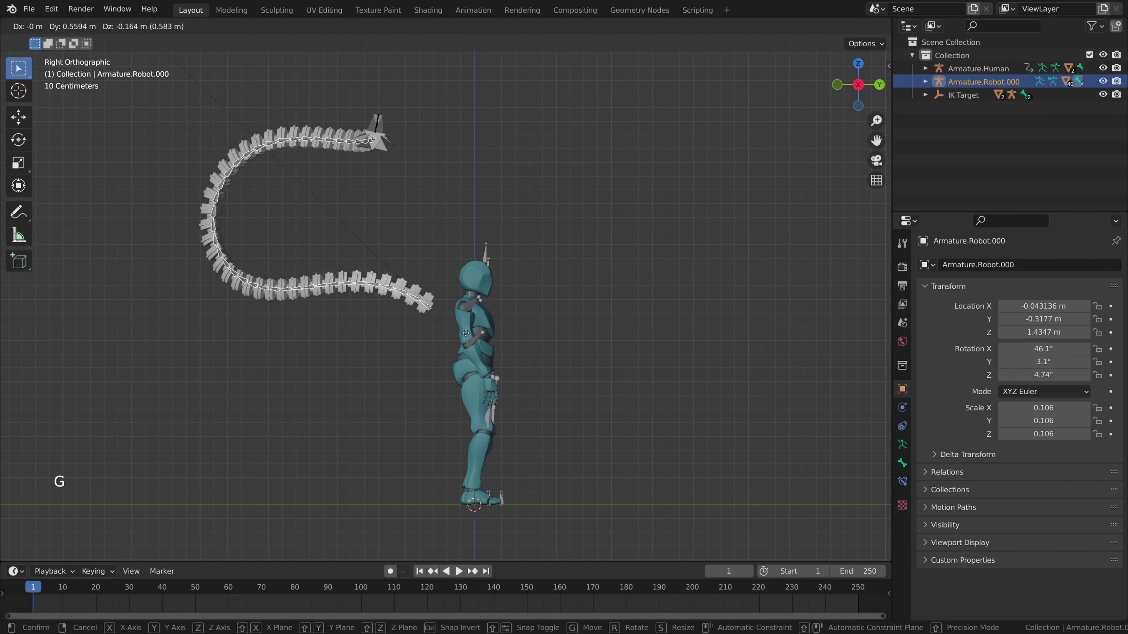
click(511, 379)
- Rotate the robot arm armature to about 70° on X and shift it along the global X axis
scroll(517, 383, up, 4)
shift+middle_drag(532, 378, 604, 368)
key(r)
click(478, 333)
scroll(518, 373, up, 3)
key(g)
key(x)
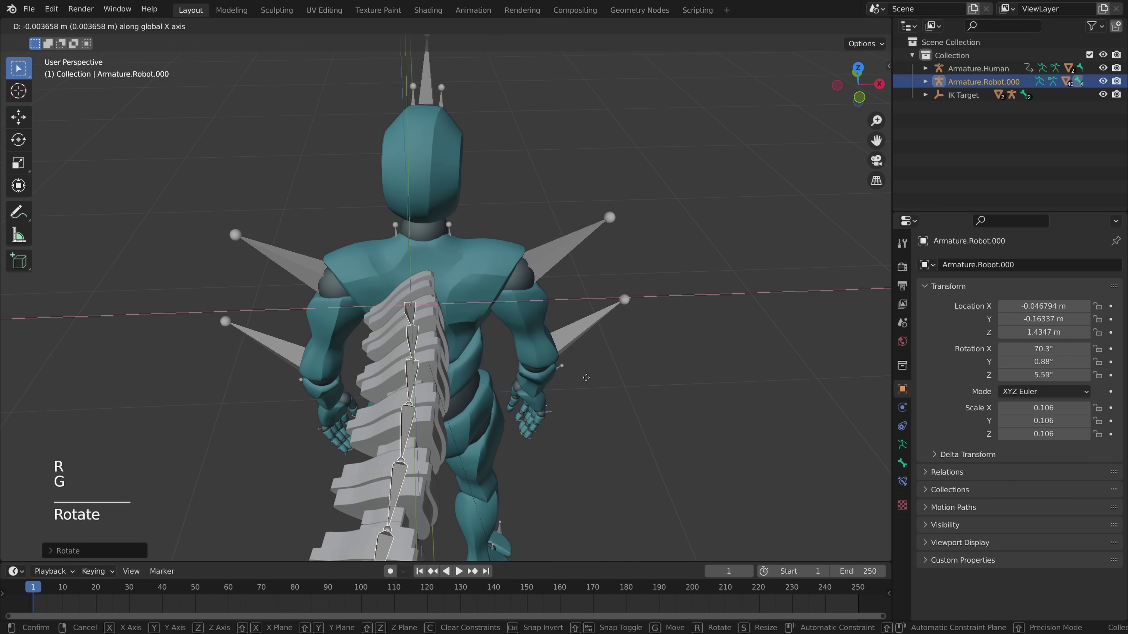
click(552, 377)
- Move the robot arm's base onto the character's left shoulder blade, at about X -0.08, Y -0.10, Z 1.42 m
middle_drag(511, 362, 563, 393)
scroll(380, 343, down, 3)
key(g)
click(381, 332)
scroll(563, 393, down, 3)
key(g)
click(561, 387)
- Select the IK Target empty and enlarge its display size to about 2.3
click(426, 155)
scroll(545, 262, up, 2)
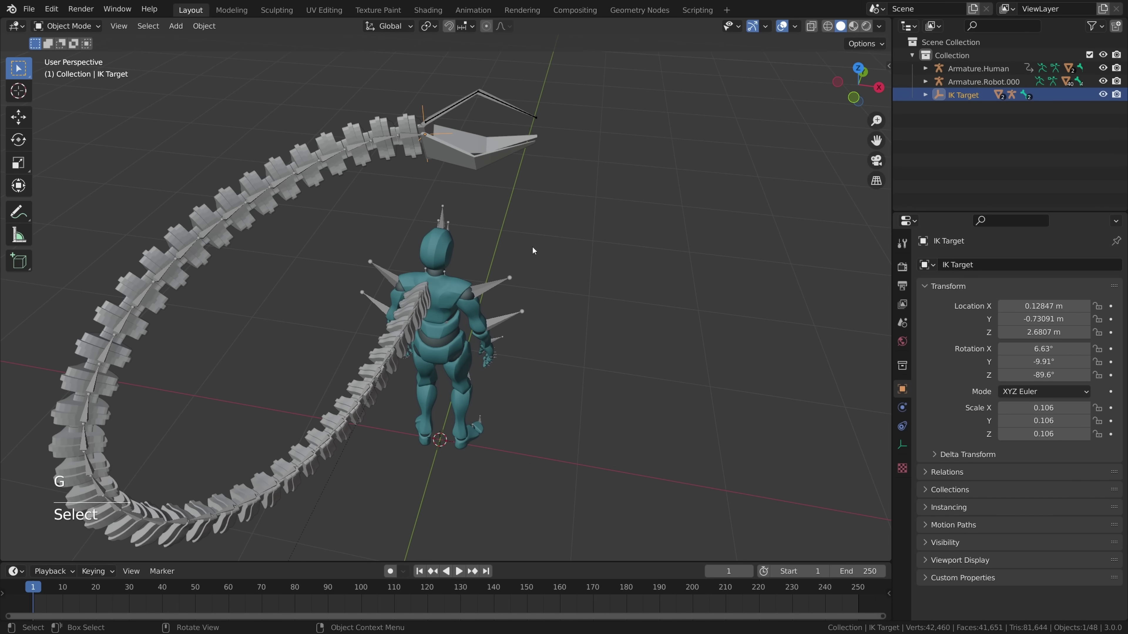
click(424, 105)
middle_drag(424, 105, 552, 204)
right_click(551, 203)
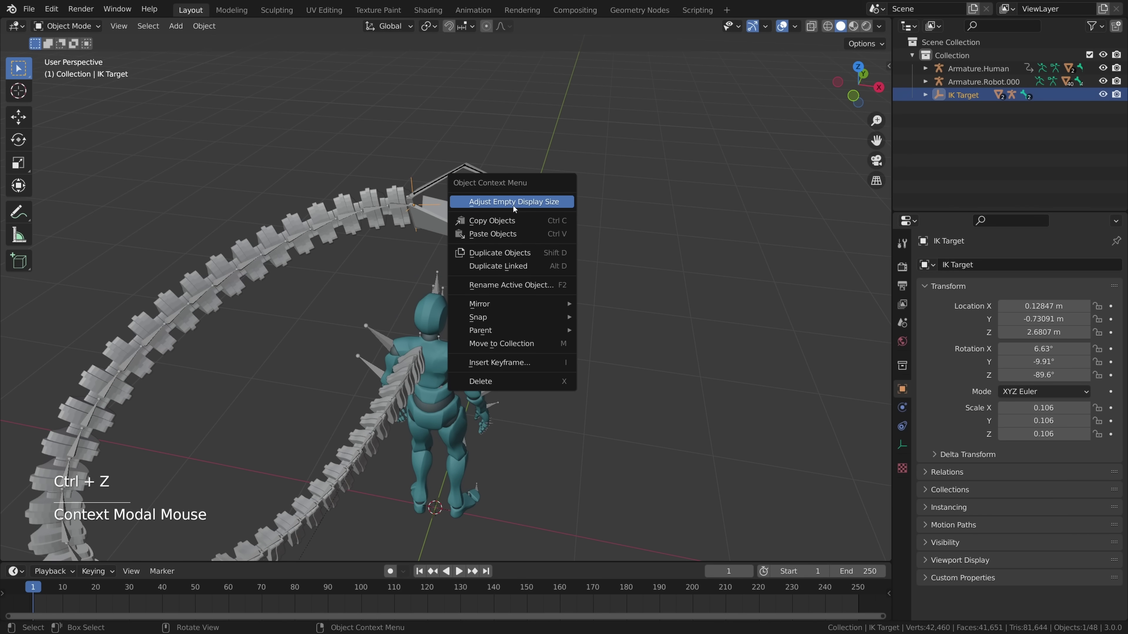
click(522, 204)
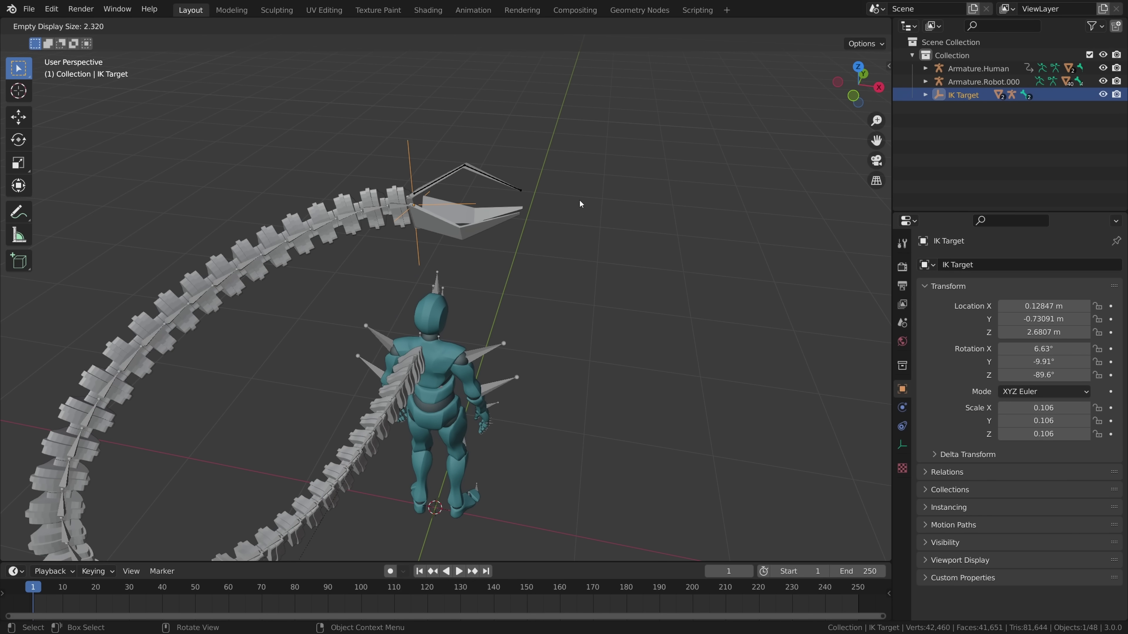
- Rotate the IK Target to about -2° on Z so the claw points in the character's facing direction
middle_drag(631, 228, 469, 236)
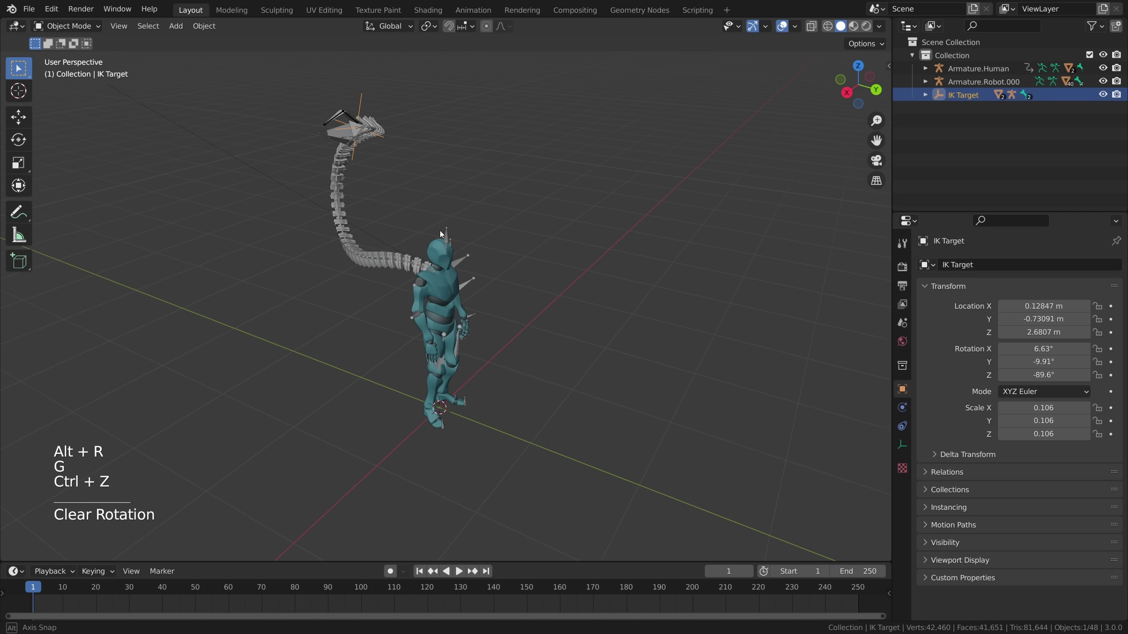
key(r)
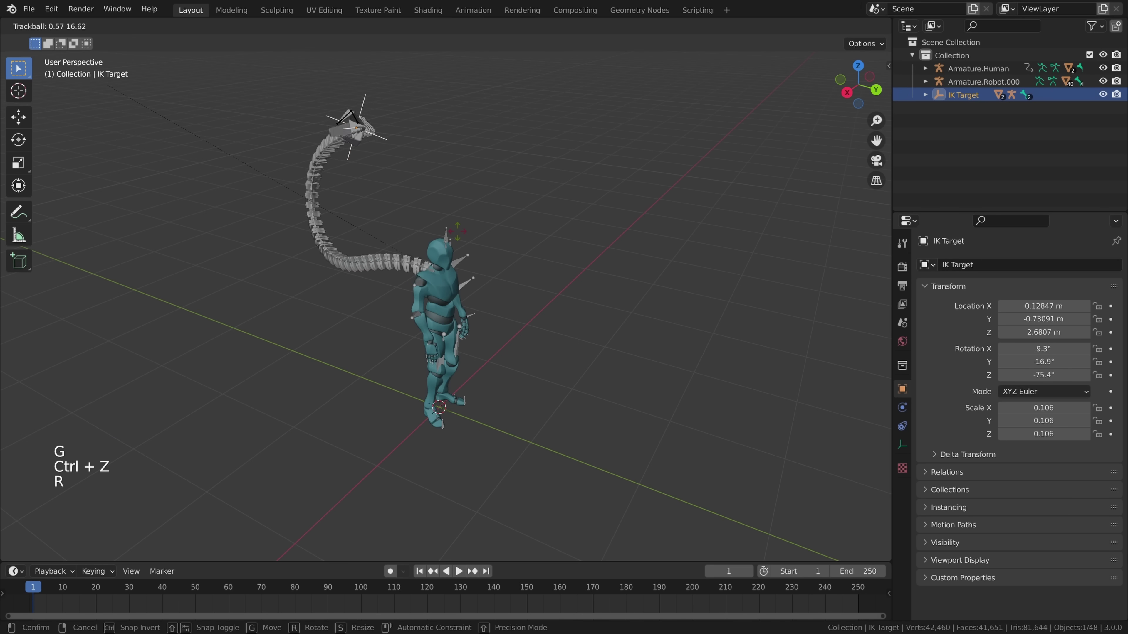
key(r)
click(413, 74)
middle_drag(542, 191, 493, 198)
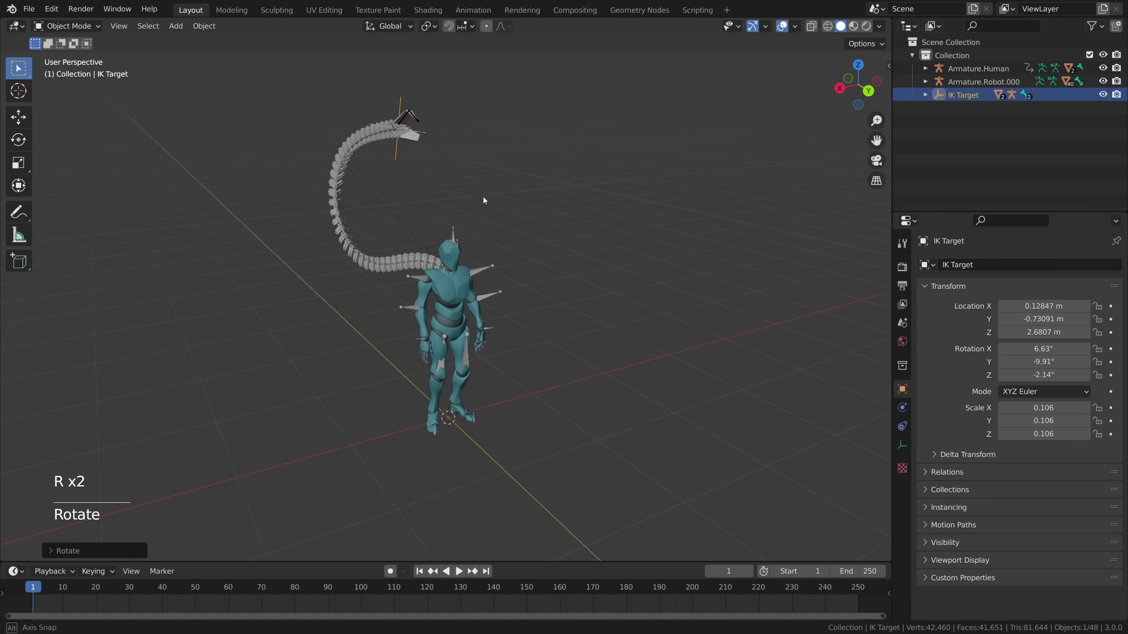
middle_drag(492, 198, 470, 198)
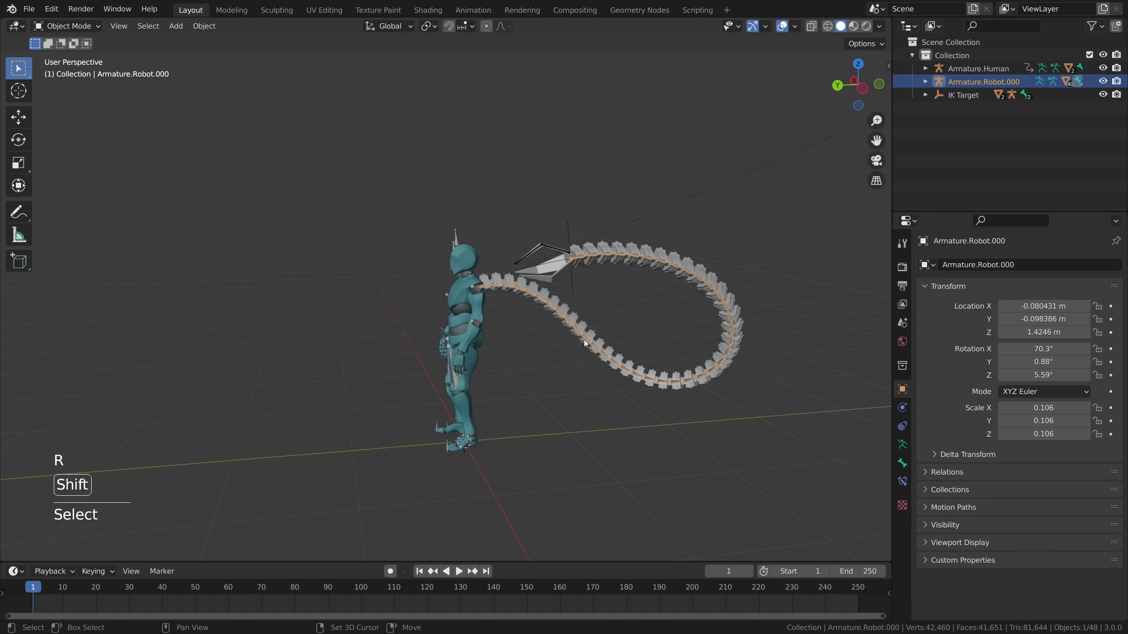
- Rotate the robot arm armature to about 49° on X and try shifting its base behind the character's back
shift+middle_drag(584, 337, 525, 287)
key(r)
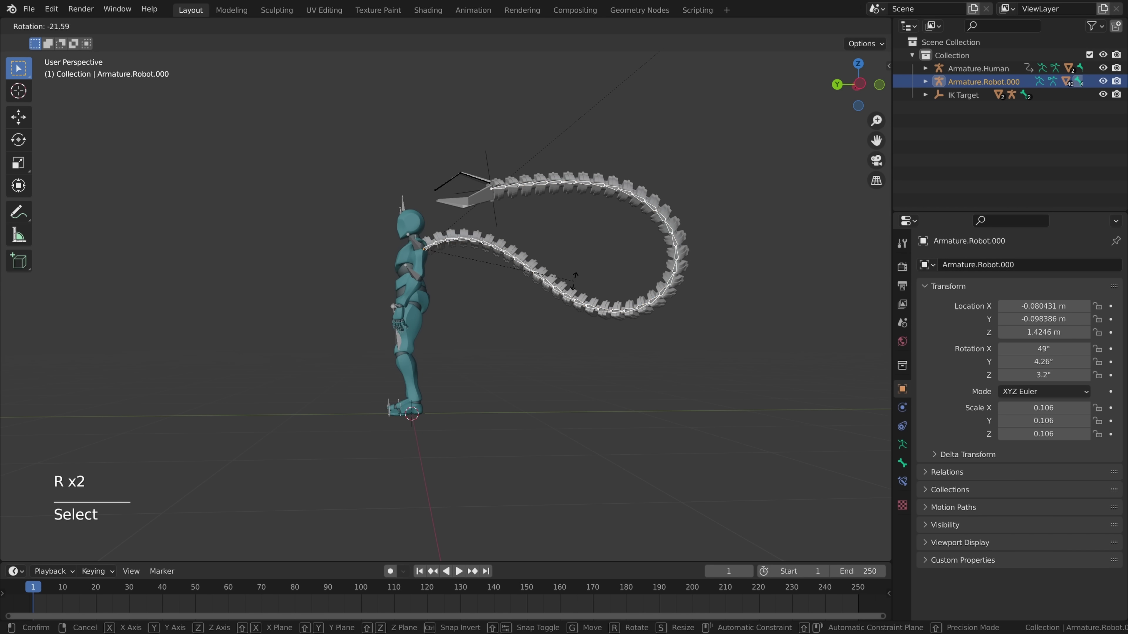
click(574, 273)
key(g)
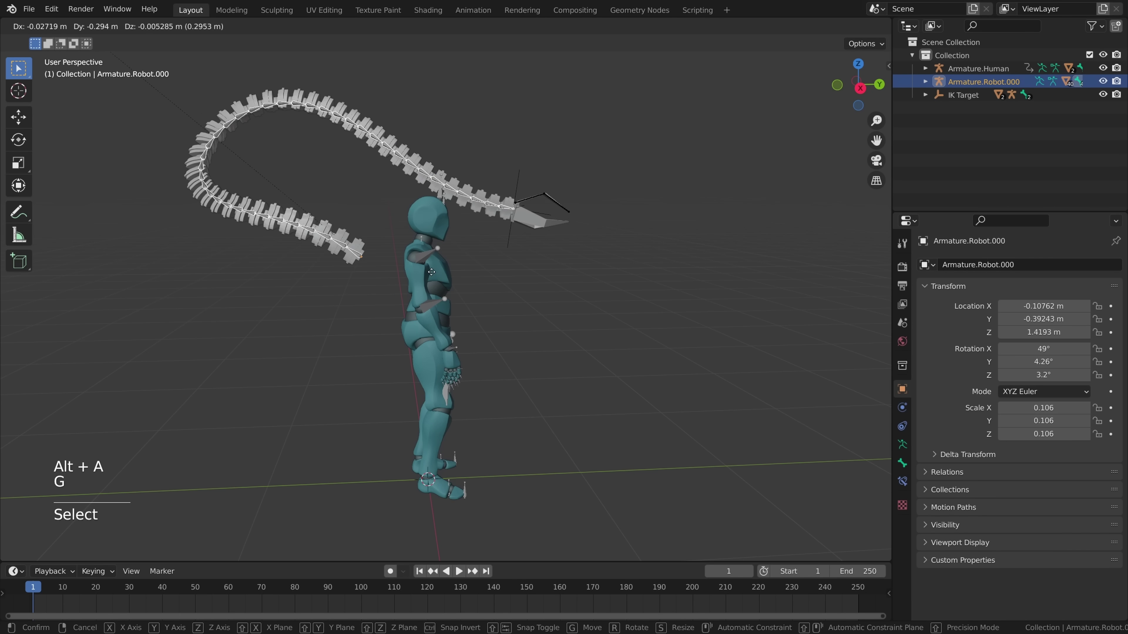
click(482, 272)
- Select the human armature, switch it to Pose Mode, and turn on X-ray display to see its bones
click(447, 302)
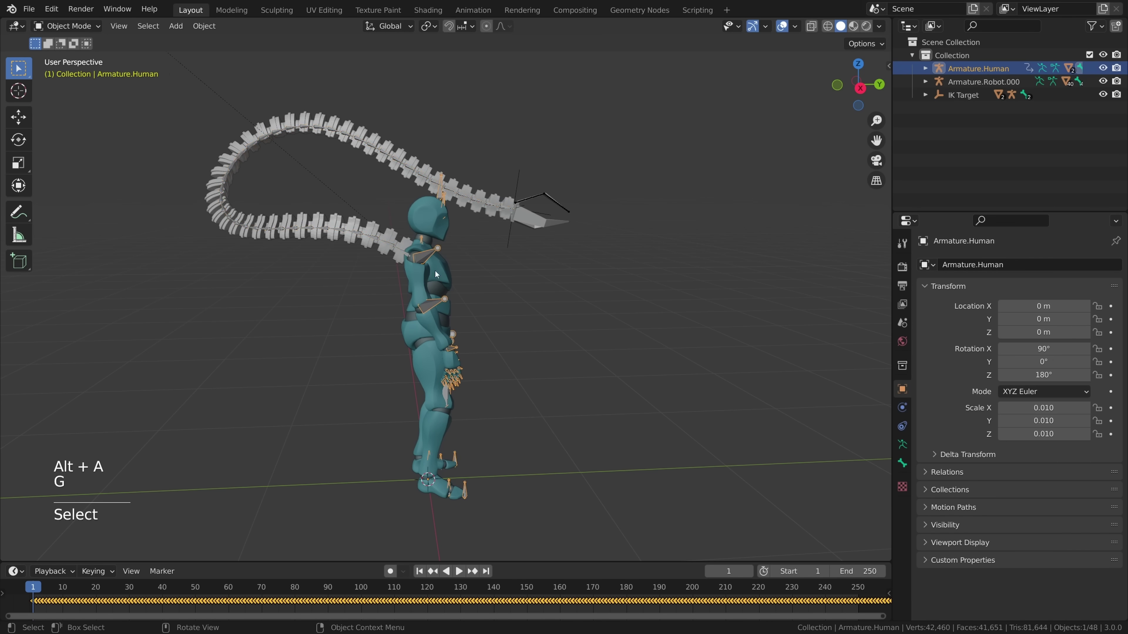
middle_drag(489, 318, 570, 315)
scroll(570, 315, up, 2)
key(alt+a)
middle_drag(545, 270, 376, 321)
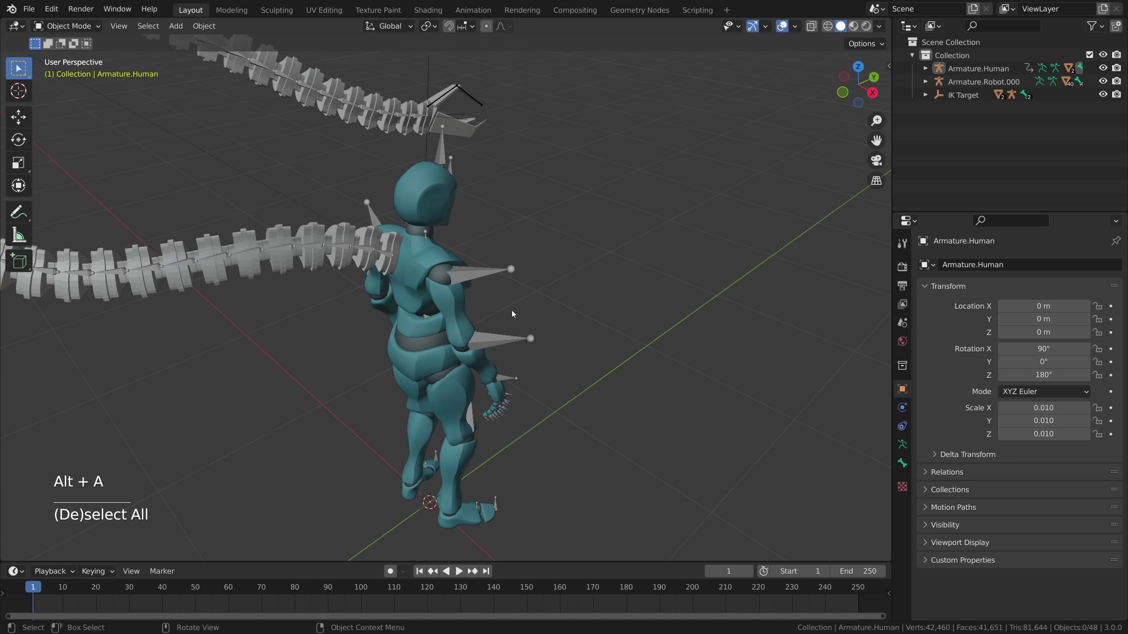
middle_drag(468, 234, 503, 267)
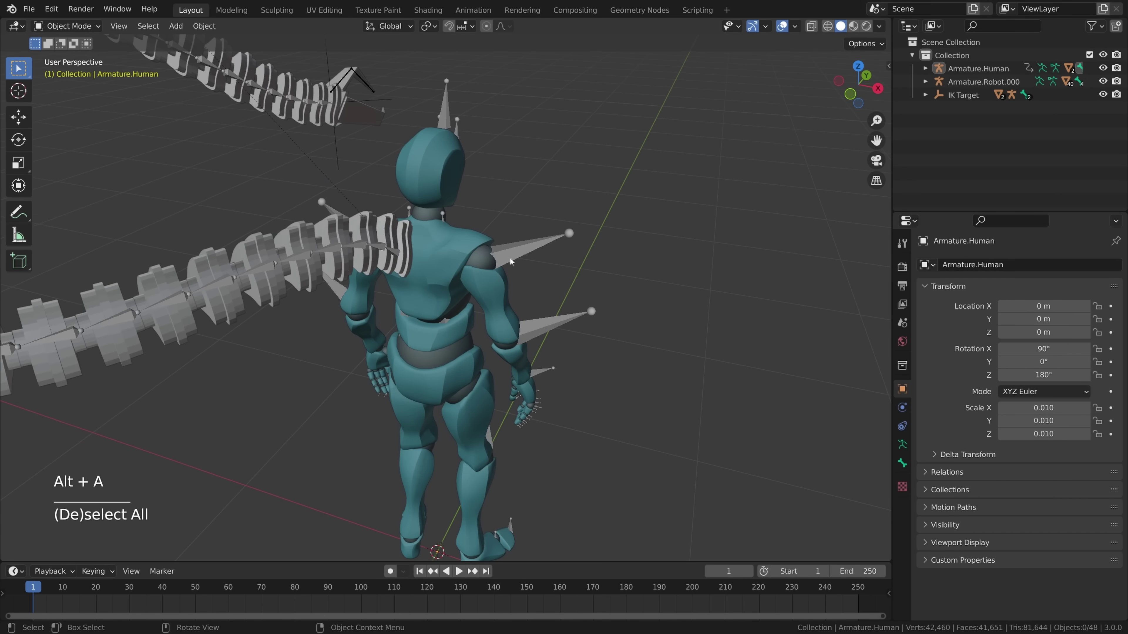
click(503, 267)
middle_drag(662, 274, 516, 209)
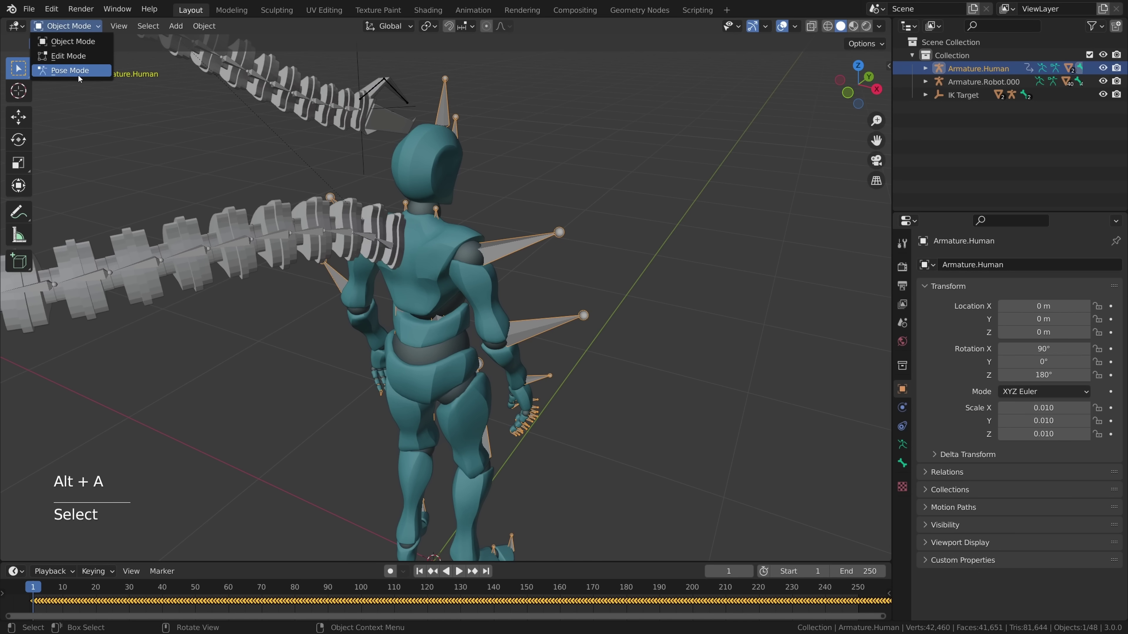
click(79, 72)
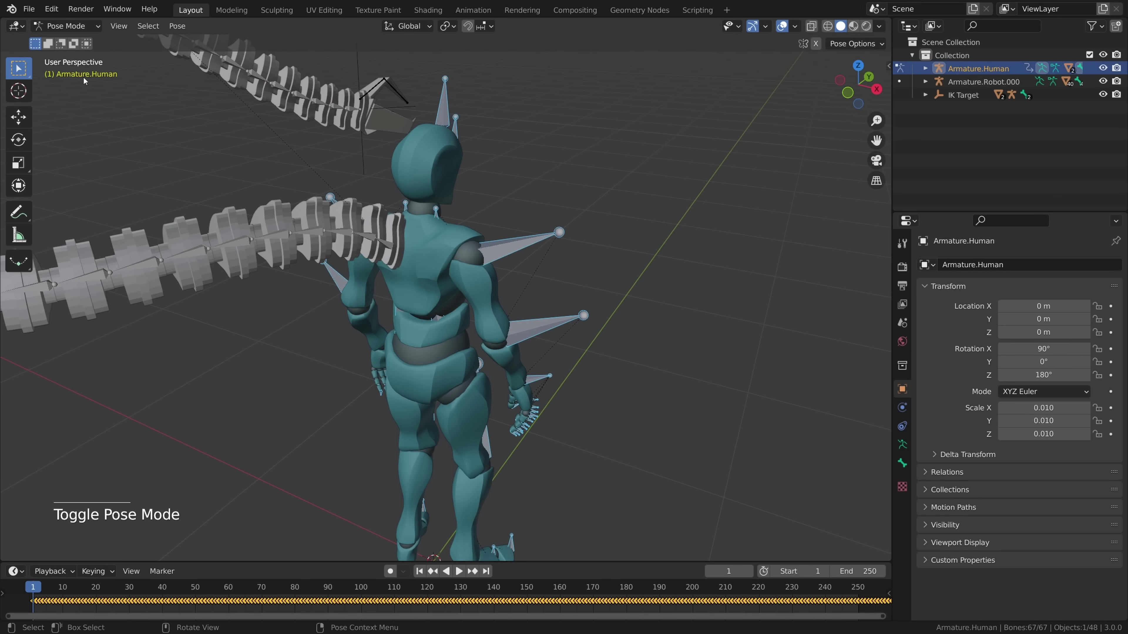
click(811, 27)
scroll(452, 261, up, 1)
- Try moving the left shoulder, right shoulder and neck bones one by one to test which body parts they control
click(389, 206)
middle_drag(389, 205, 564, 216)
scroll(507, 186, up, 2)
shift+middle_drag(506, 186, 529, 269)
key(g)
right_click(469, 274)
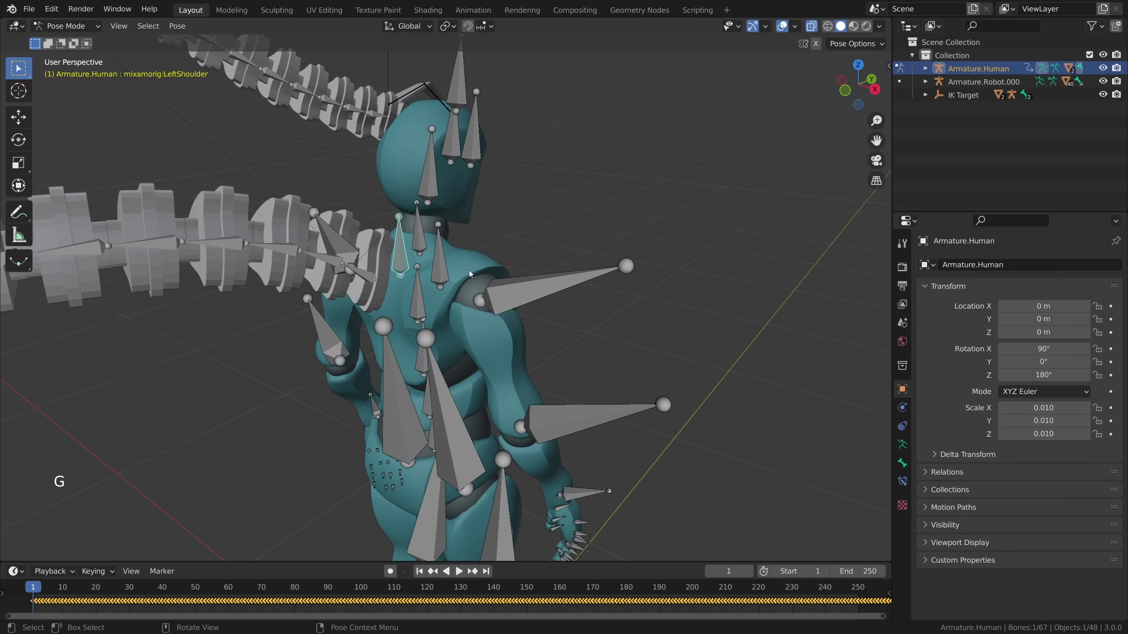
middle_drag(562, 303, 572, 297)
click(450, 262)
key(g)
right_click(591, 297)
click(428, 231)
key(g)
right_click(551, 253)
- Select the human armature's upper-chest bone (mixamorig:Spine2) and try moving and rotating it to test its control of the upper body
click(431, 298)
middle_drag(552, 344, 597, 293)
key(g)
right_click(595, 295)
key(g)
right_click(515, 309)
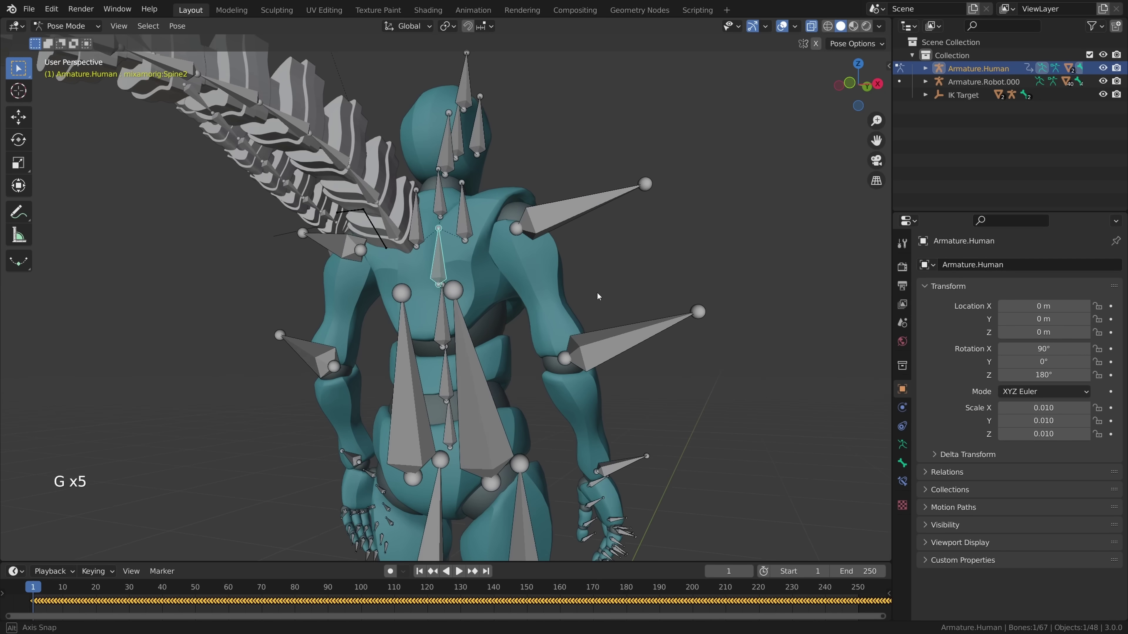
key(r)
key(r)
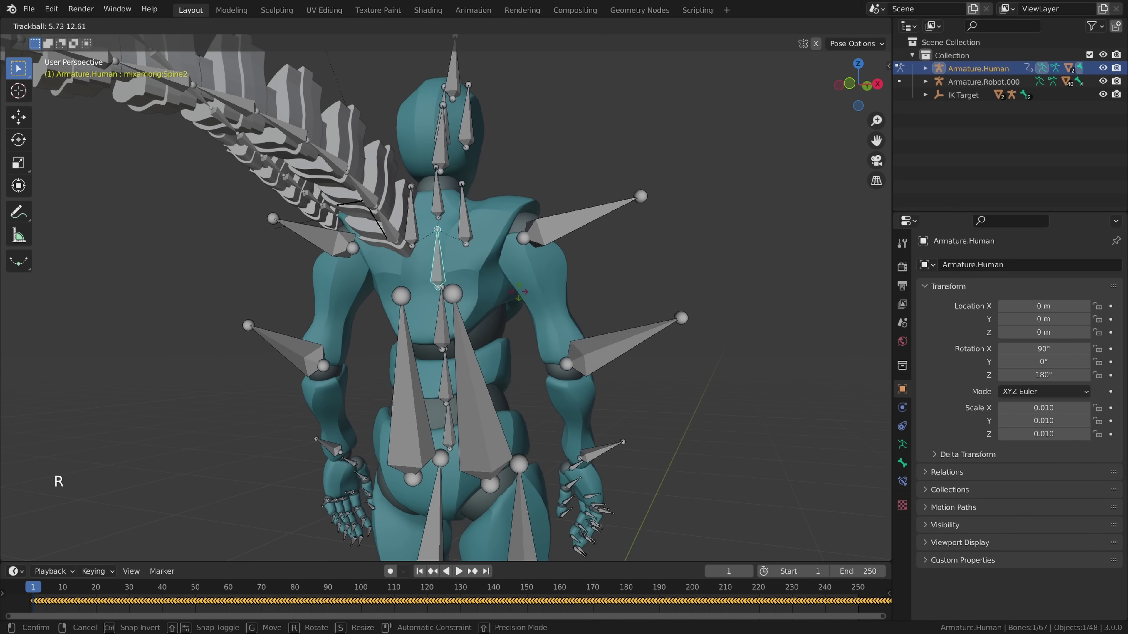
right_click(548, 283)
middle_drag(548, 283, 464, 315)
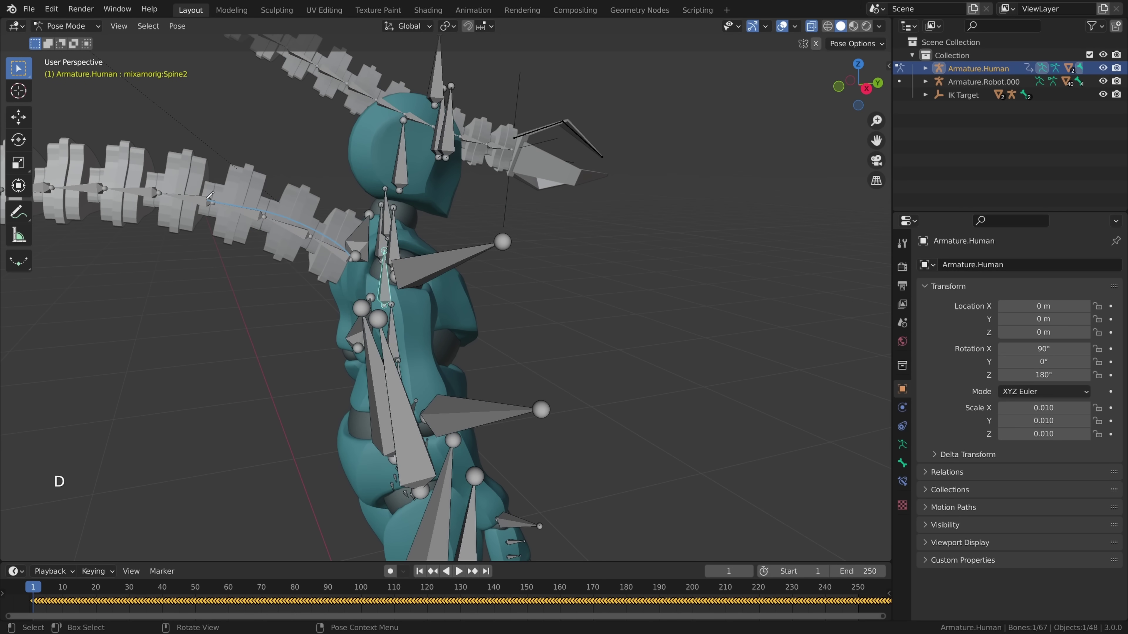
middle_drag(473, 331, 547, 367)
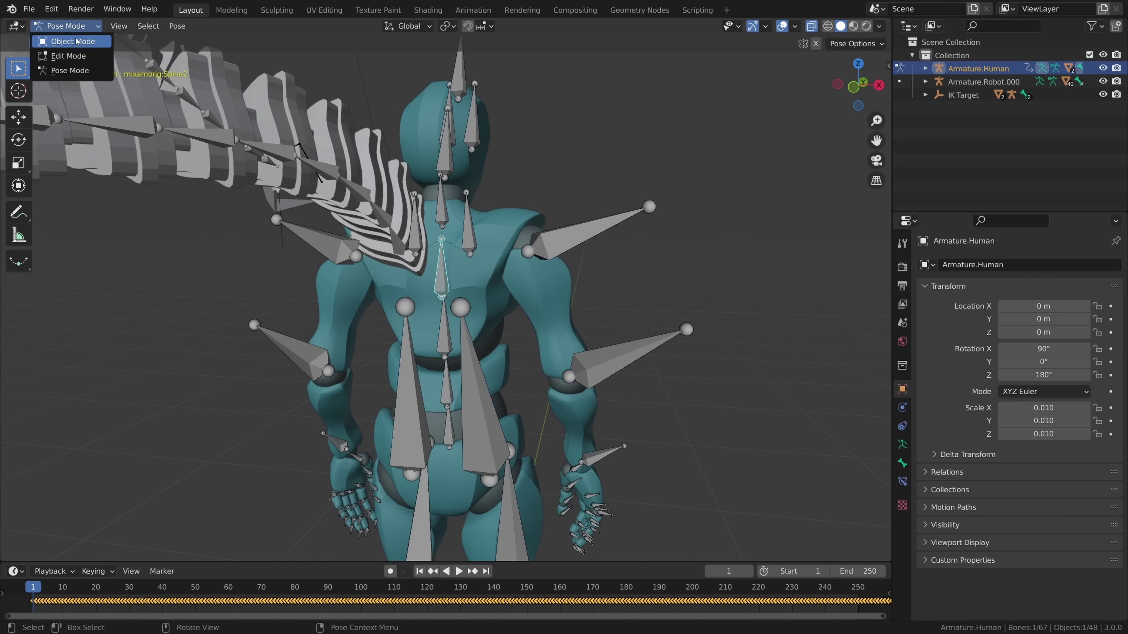
- Return to Object Mode and parent the robot arm armature to the human armature's upper-chest bone
click(76, 41)
middle_drag(385, 278, 264, 250)
click(319, 245)
key(alt+a)
click(278, 229)
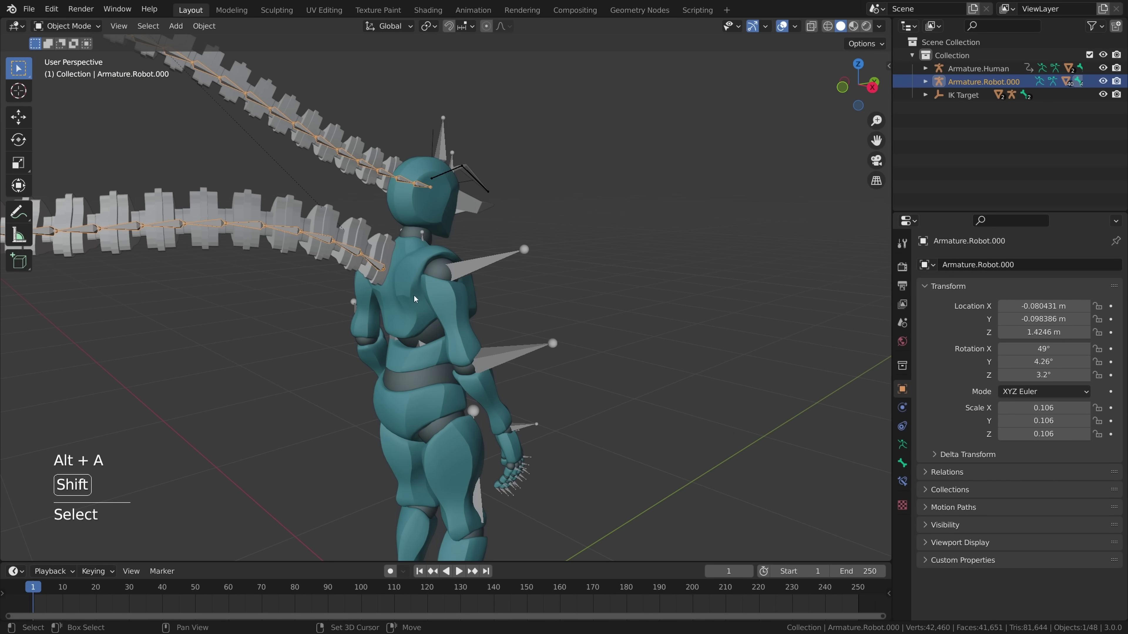
shift+click(499, 261)
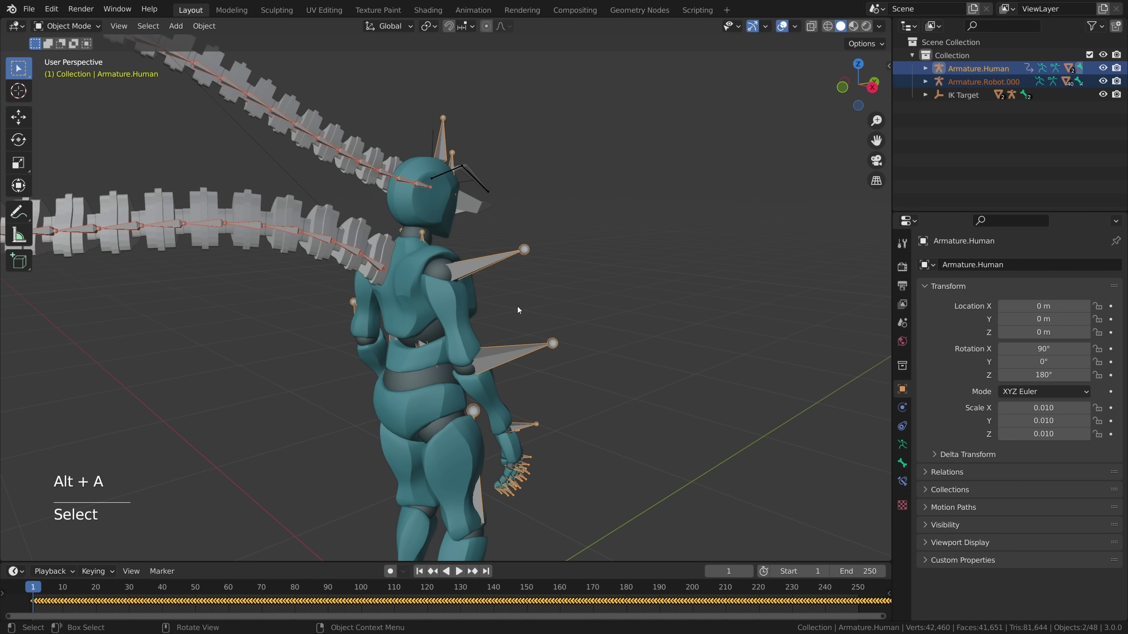
middle_drag(515, 311, 562, 303)
key(ctrl+p)
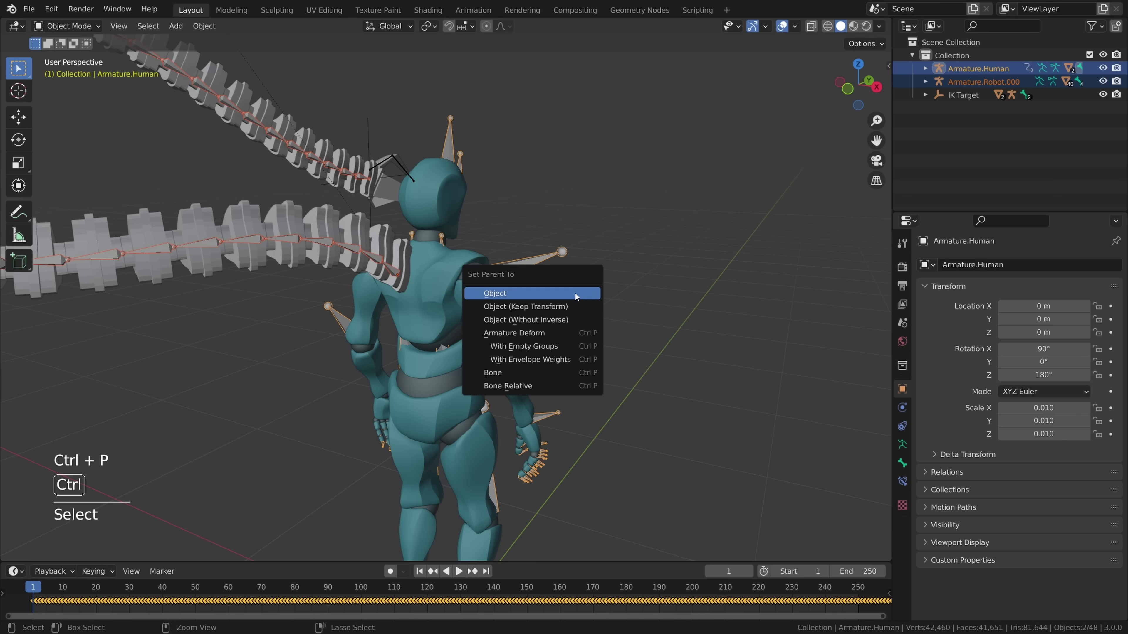
click(522, 375)
- Inspect where the arm meets the back and play the animation to examine how its base follows the character
middle_drag(617, 321, 579, 341)
scroll(406, 282, up, 5)
scroll(406, 281, up, 2)
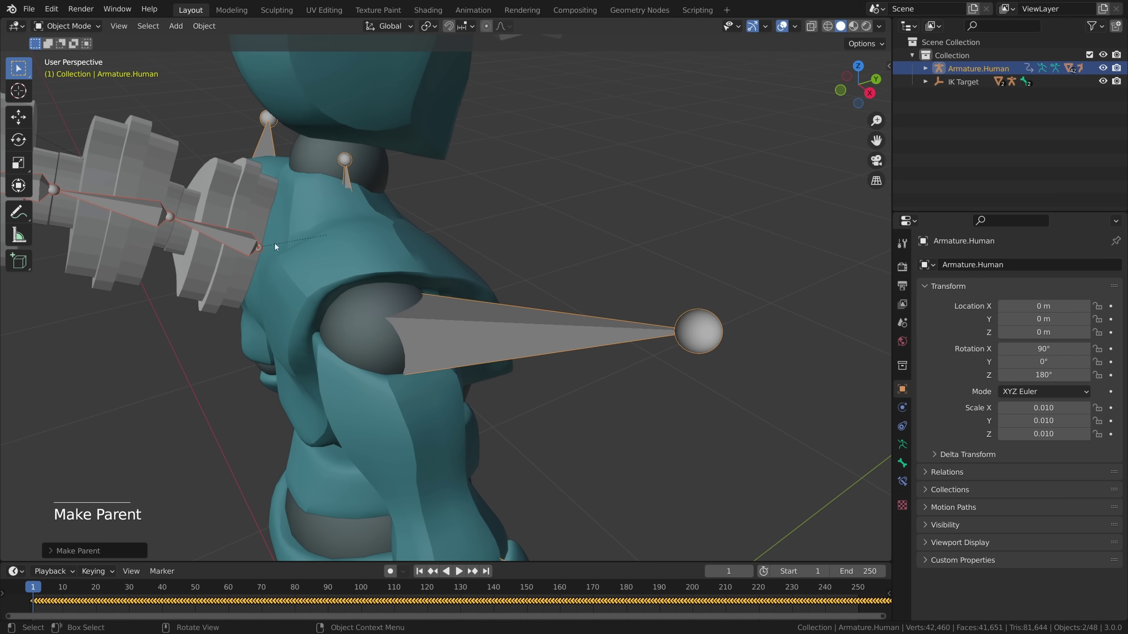
scroll(408, 262, down, 5)
key(z)
key(z)
mouse_move(401, 265)
middle_down()
mouse_move(499, 313)
mouse_move(608, 299)
mouse_move(596, 374)
mouse_move(591, 295)
mouse_move(679, 315)
mouse_move(695, 374)
mouse_move(820, 375)
middle_up()
key(space)
key(alt+a)
middle_drag(461, 354, 715, 347)
- During playback, reposition the IK Target to about -0.61, 0.63, 1.73 m and rotate it to about -11.3°, 3.87°, -94.9°
click(597, 226)
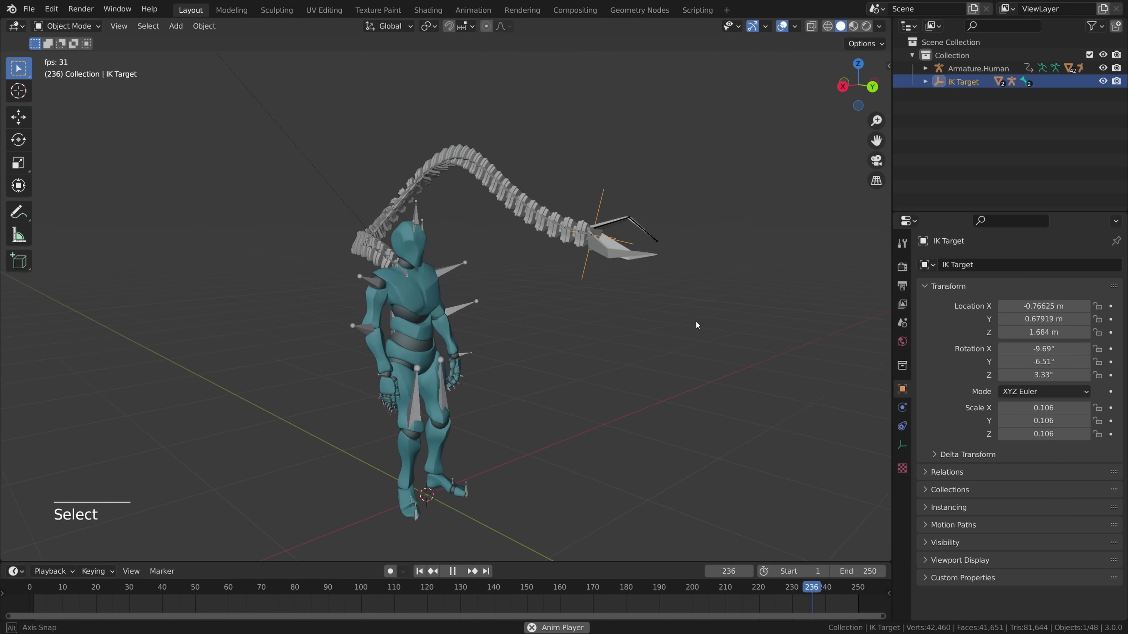
key(g)
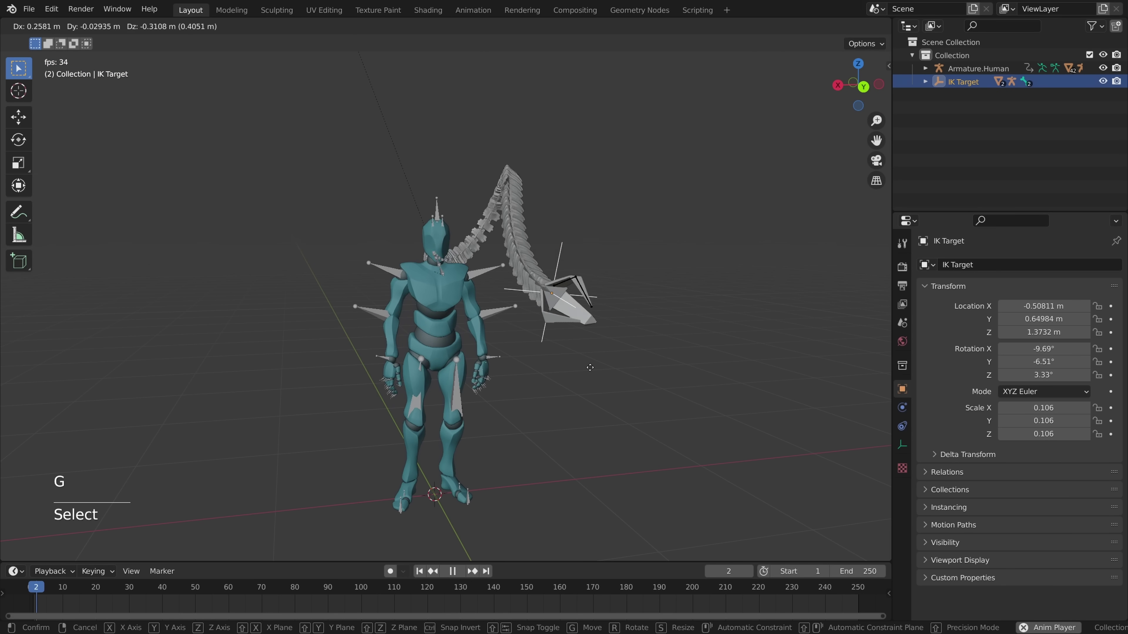
click(614, 350)
key(r)
key(r)
click(593, 372)
key(g)
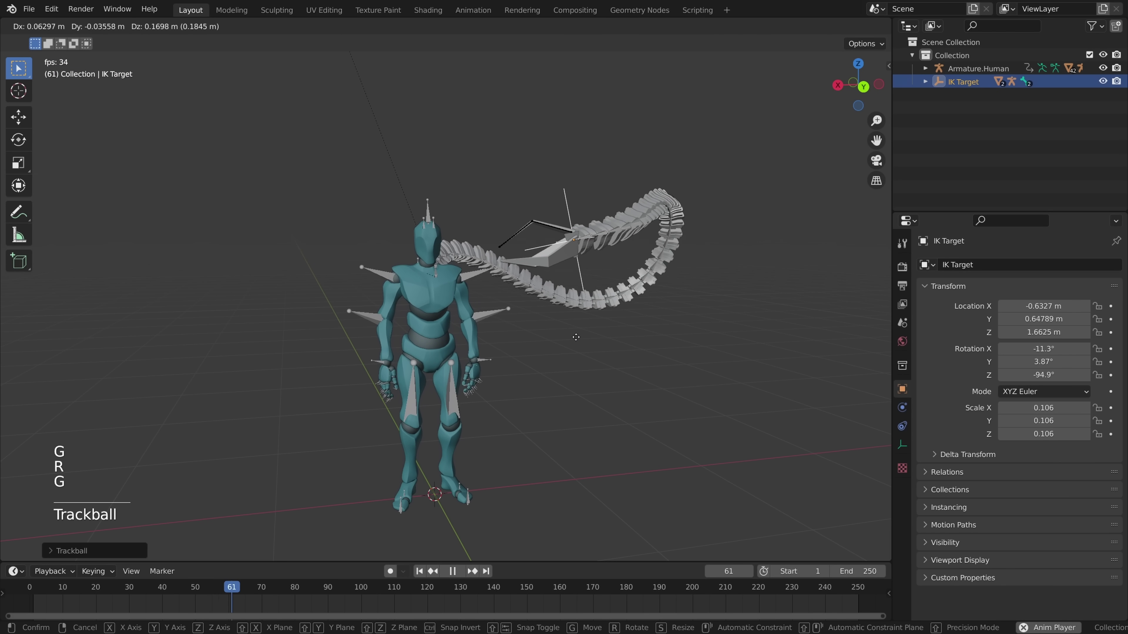
click(543, 376)
middle_drag(543, 376, 510, 291)
key(Escape)
- Select all robot arm objects by selecting the character and inverting the selection
key(alt+a)
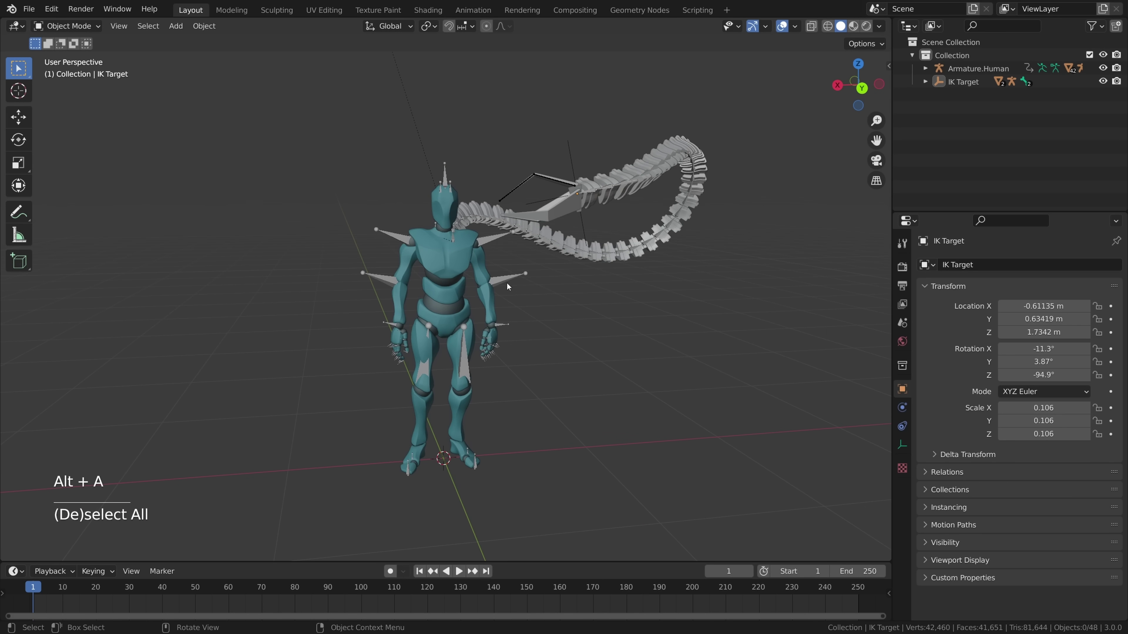
drag(533, 115, 713, 324)
key(alt+a)
middle_drag(712, 222, 596, 331)
drag(591, 302, 353, 382)
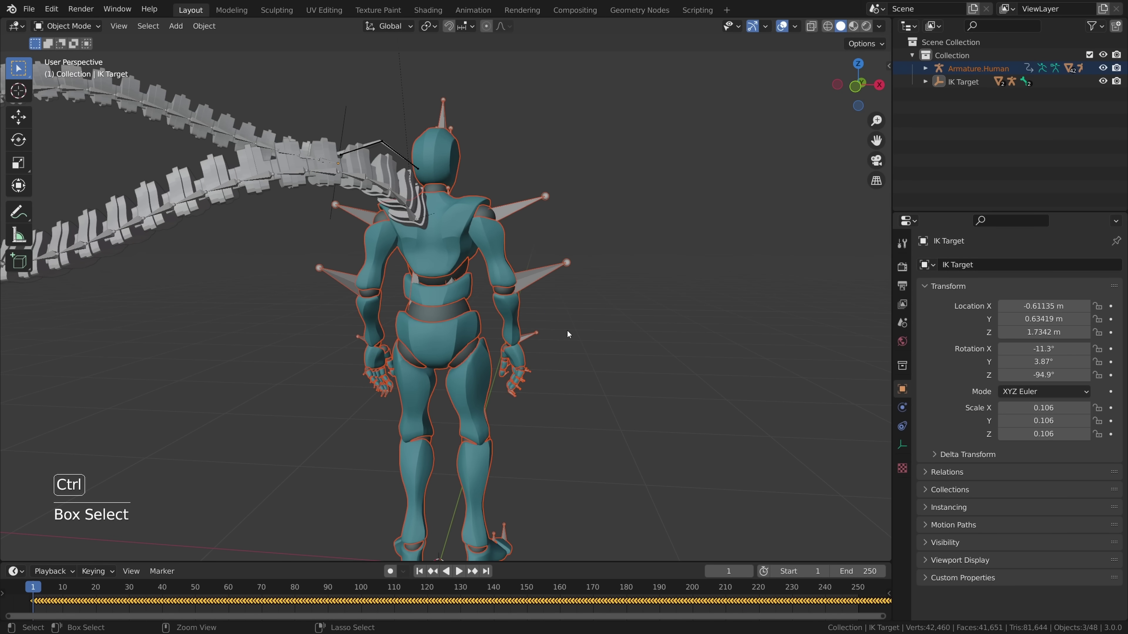
key(ctrl+i)
middle_drag(568, 334, 598, 306)
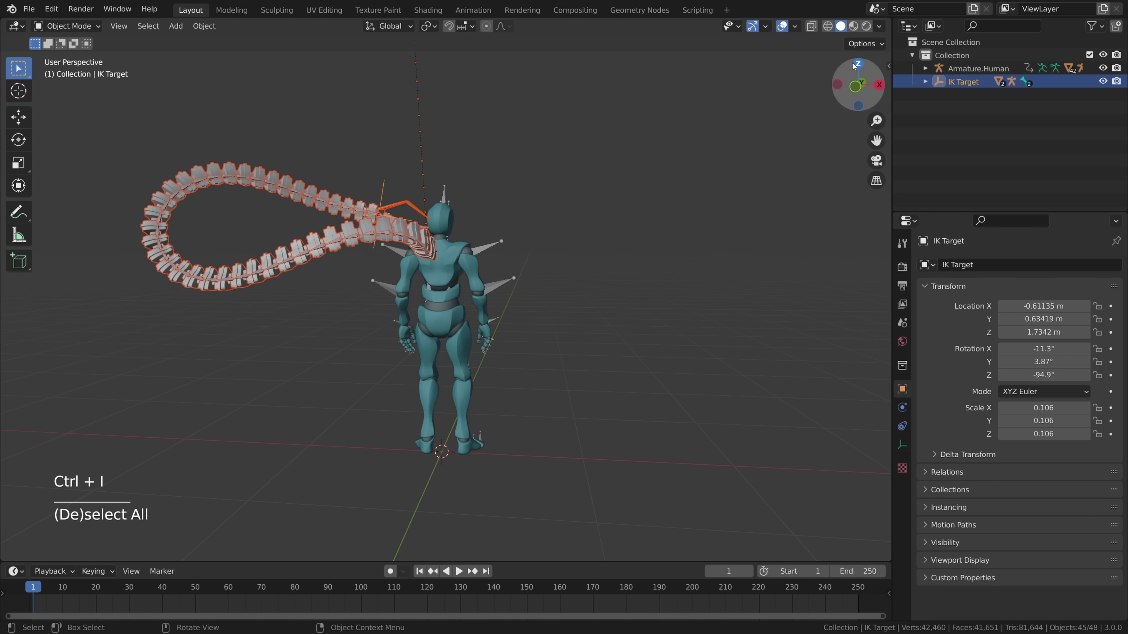
- In front view, rotate the IK Target to about -5°, 10.6°, 1.26° and move it to about X -0.73 m, Z 1.57 m
click(855, 89)
scroll(382, 183, up, 2)
click(376, 183)
key(r)
key(r)
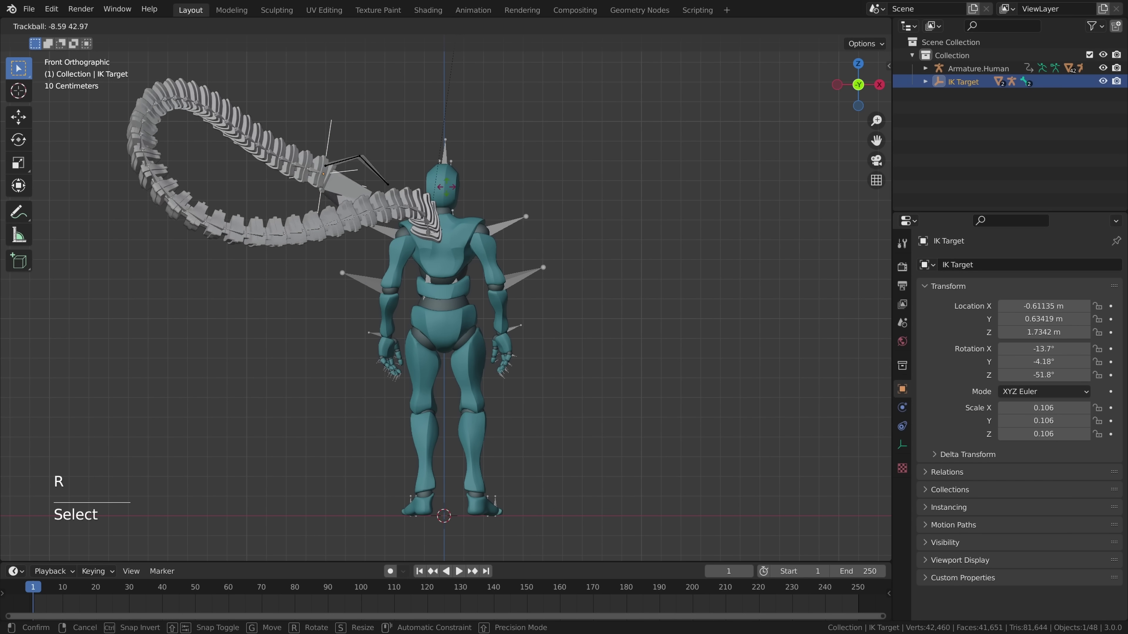
key(g)
click(456, 240)
- Duplicate the complete robot arm assembly three times, arranging the four arms as upper and lower pairs around the character
key(shift+d)
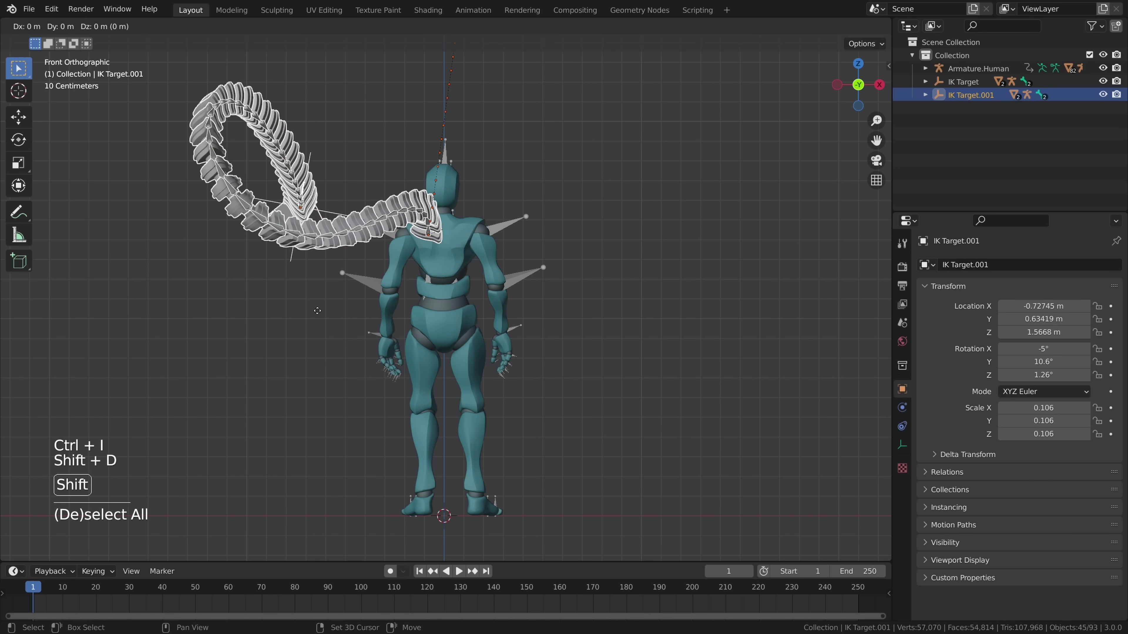
click(596, 307)
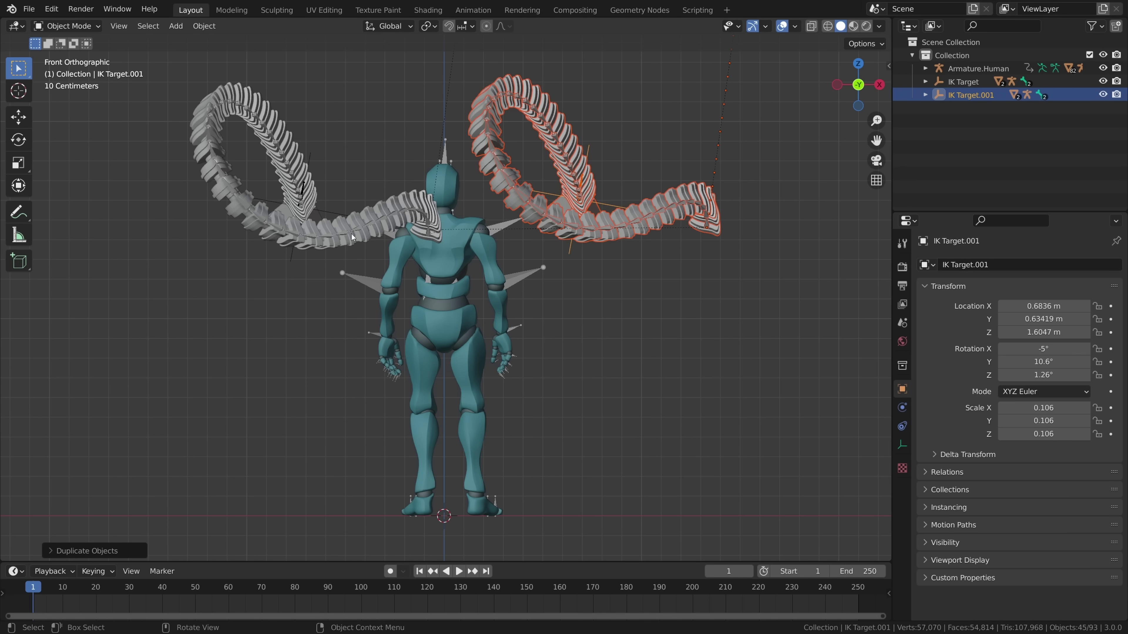
key(shift+d)
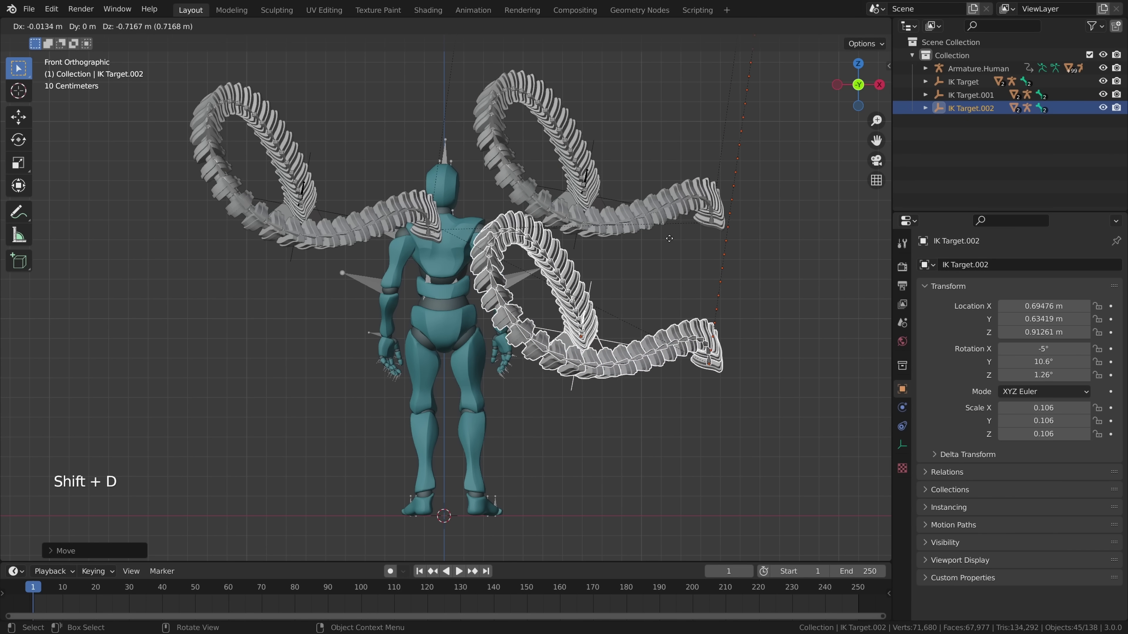
click(628, 337)
key(shift+d)
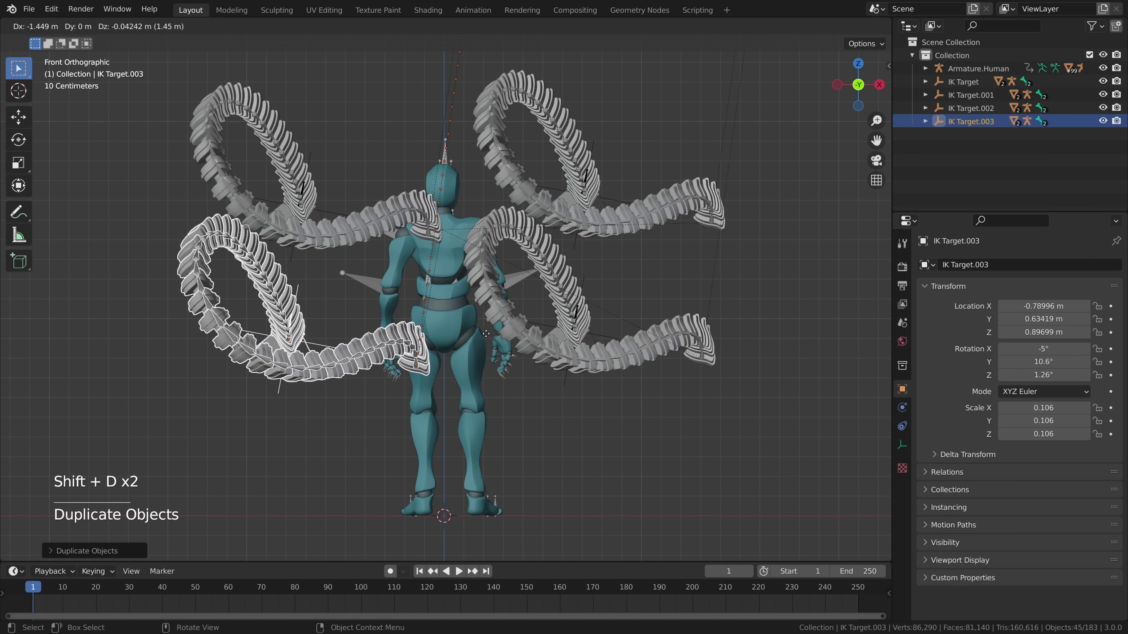
click(484, 336)
- Move the three duplicated robot arm armatures so their bases sit on the character's back as an upper and a lower pair
scroll(577, 347, up, 3)
click(773, 256)
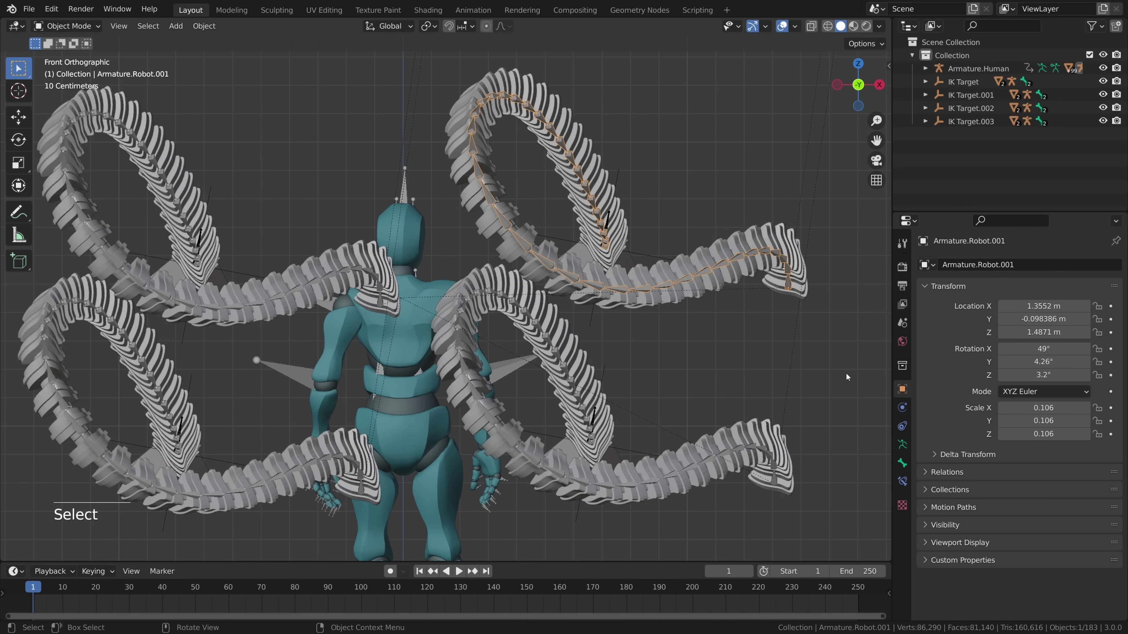
key(g)
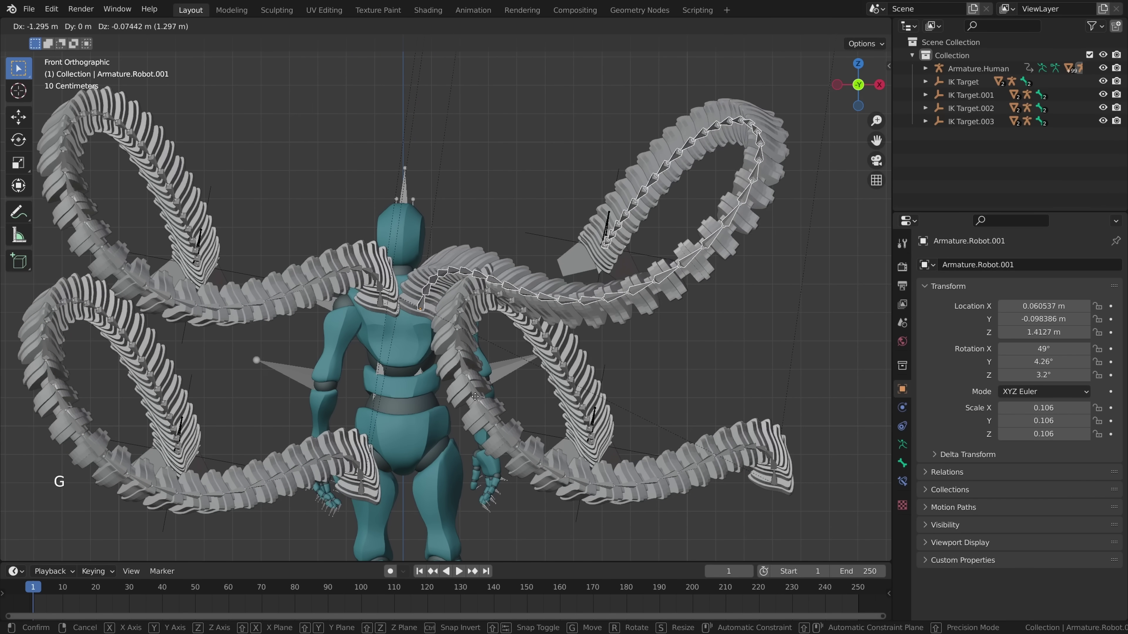
click(475, 397)
shift+middle_drag(629, 383, 647, 298)
click(792, 367)
key(g)
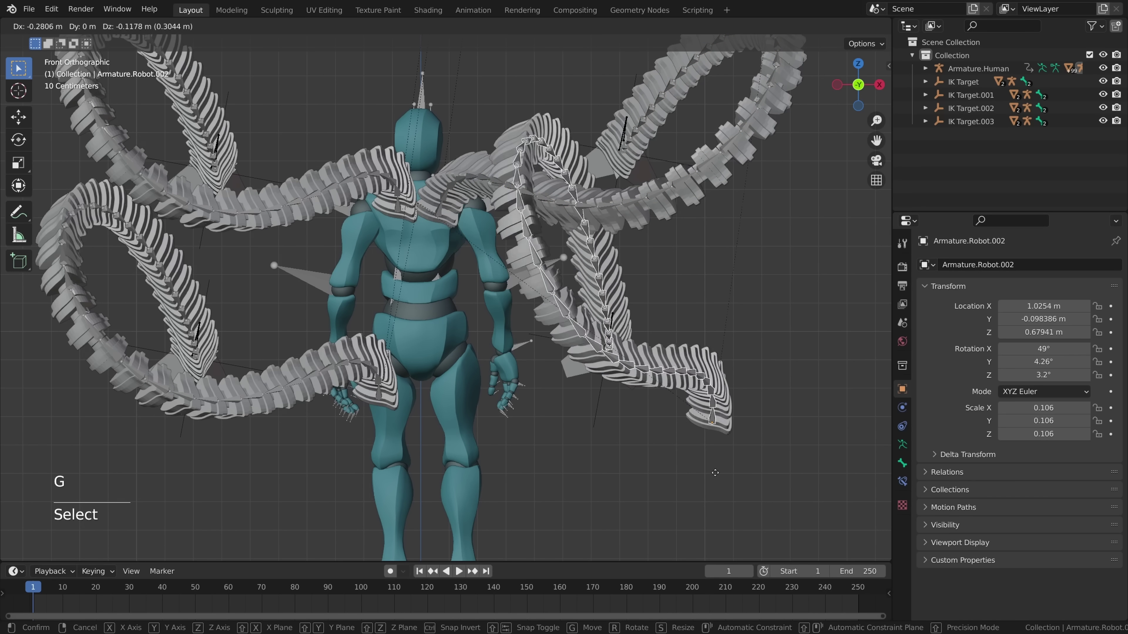
click(454, 306)
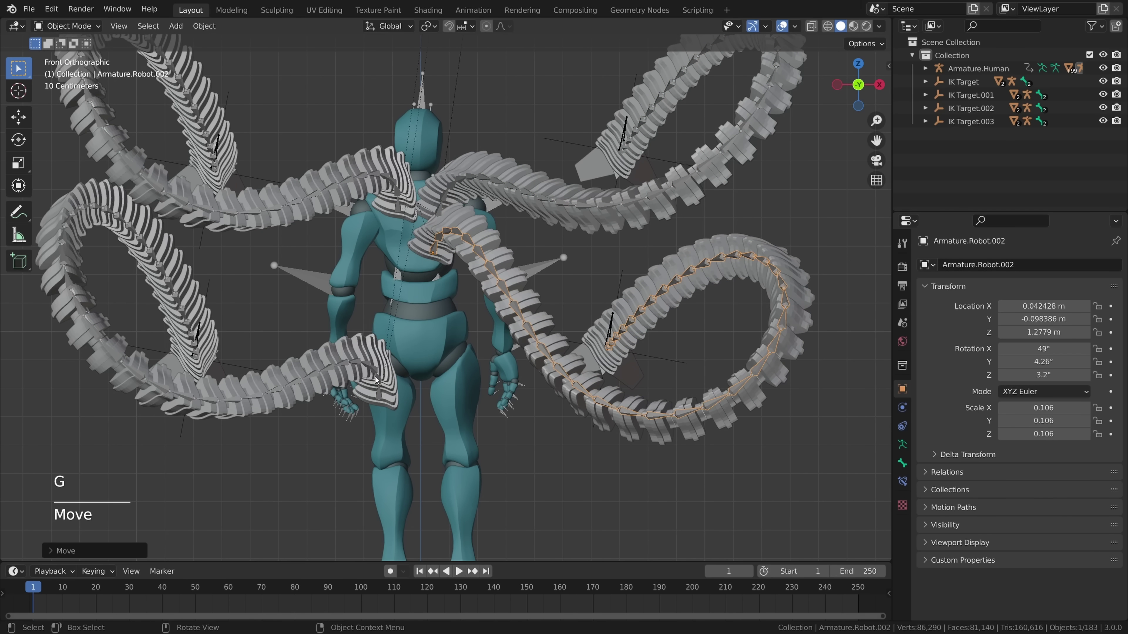
key(g)
- Select both lower robot arm armatures and rotate them around the global X axis to about 60.5°
middle_drag(494, 313, 517, 320)
shift+click(369, 253)
key(r)
key(y)
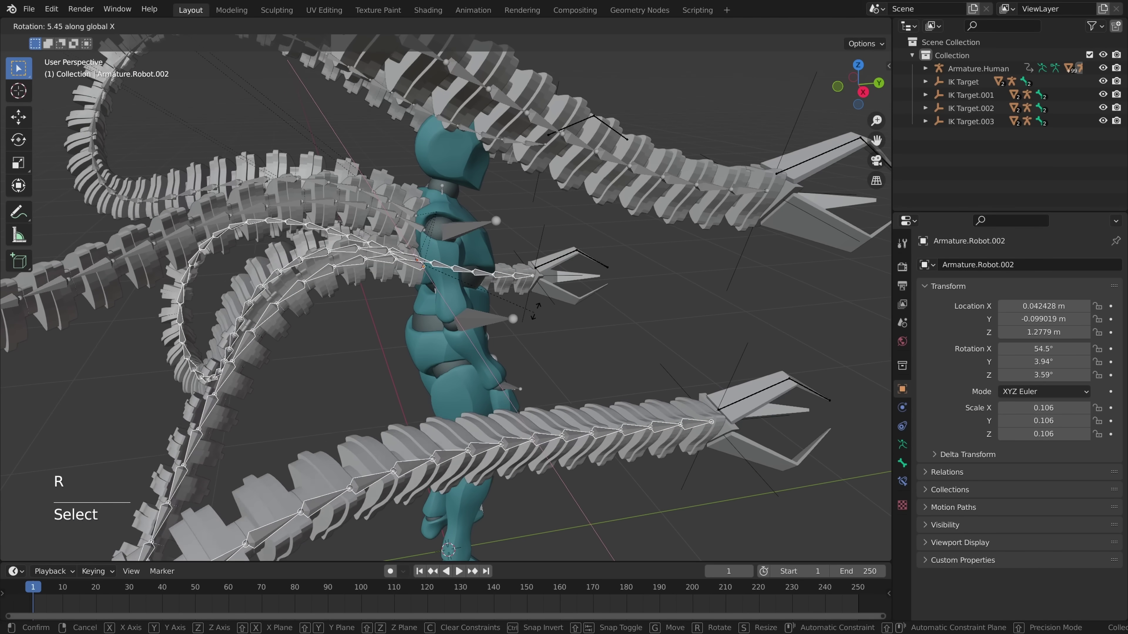
click(553, 306)
scroll(553, 306, down, 4)
mouse_move(554, 306)
middle_down()
mouse_move(601, 330)
mouse_move(709, 334)
mouse_move(727, 354)
middle_up()
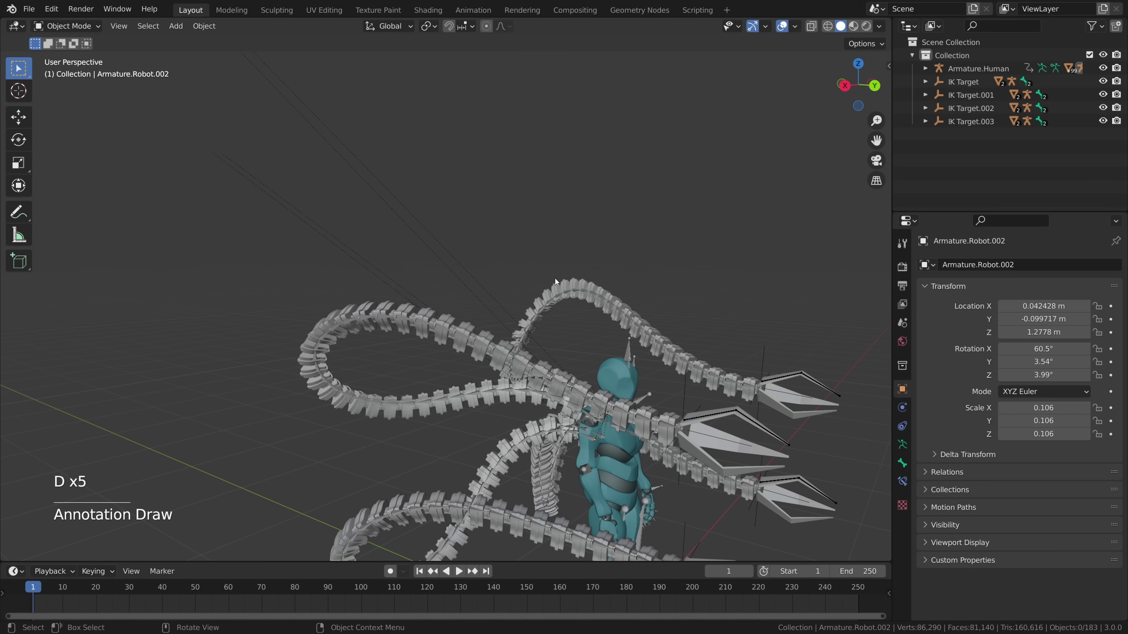
- Mark the dashed relationship lines with a temporary annotation, erase it, and hide those lines in the viewport overlays
middle_drag(555, 278, 438, 283)
key(d)
key(d)
key(d)
key(d)
right_drag(361, 209, 435, 275)
middle_drag(480, 250, 533, 240)
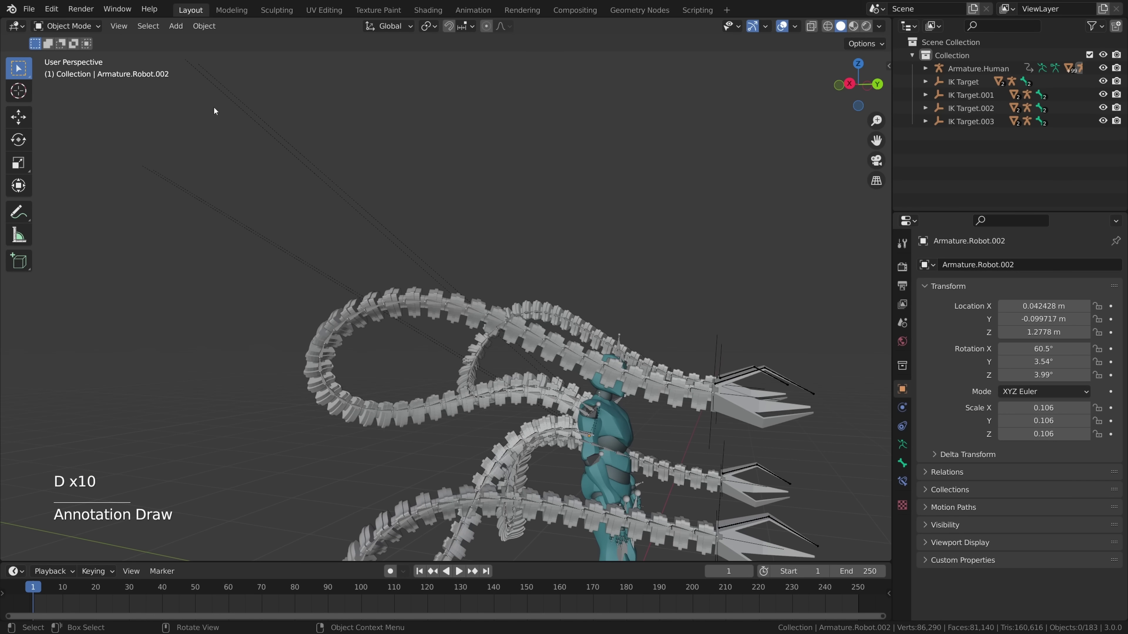
click(796, 26)
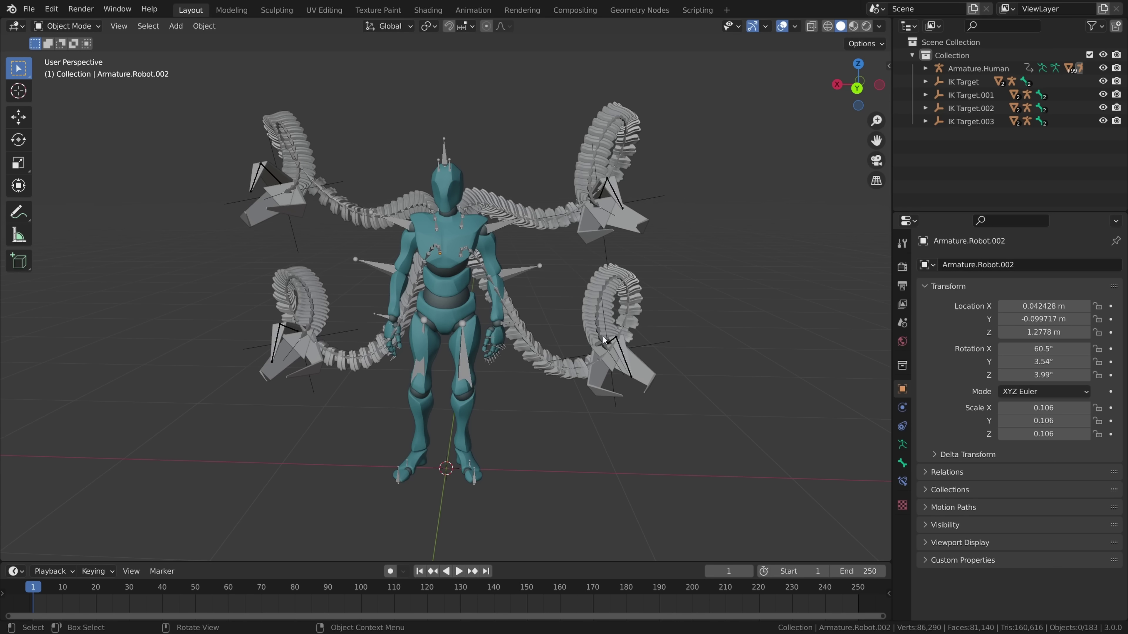
- Play the animation with and without overlays to examine how all four arms follow the character
key(space)
key(space)
middle_drag(525, 376, 697, 383)
key(shift+alt+z)
key(shift+alt+z)
key(space)
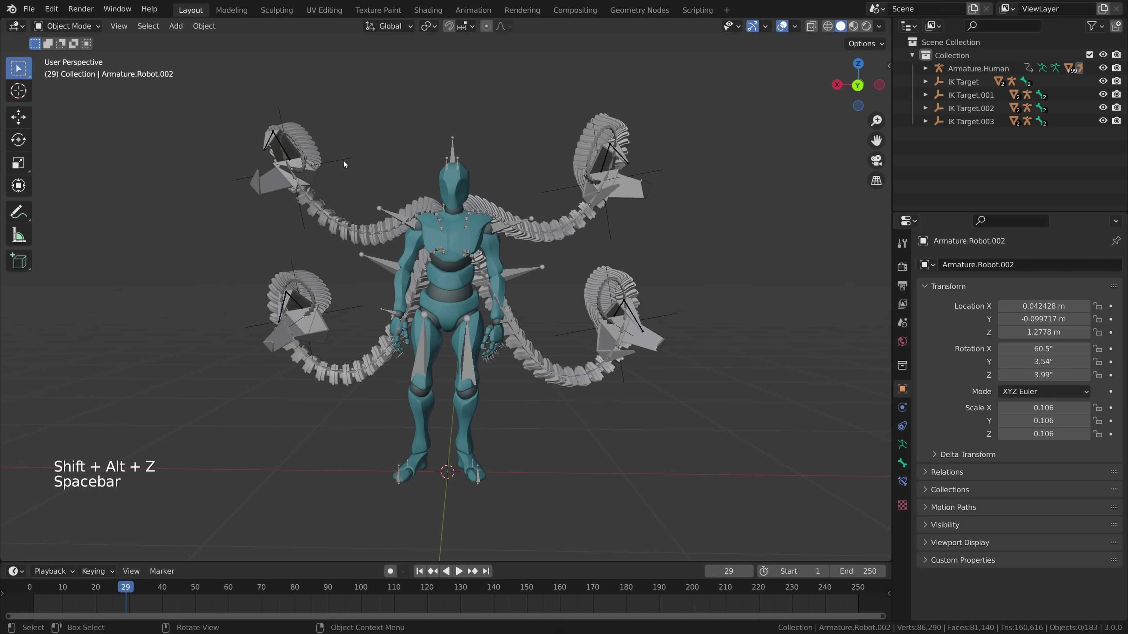
- During playback, rotate IK Target.001 freely to about -12.3°, 11.7°, 69.8° so its claw points inward
click(290, 167)
key(space)
key(r)
key(r)
click(364, 315)
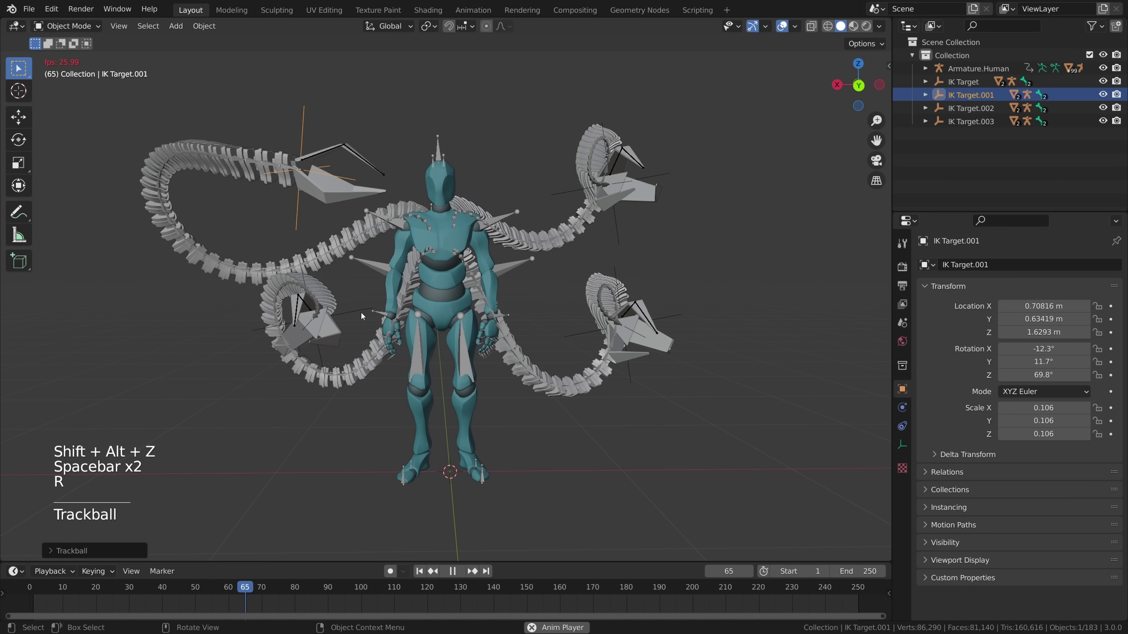
- Rotate the IK targets of both lower arms freely so their claws turn inward toward the character
click(364, 312)
key(r)
key(r)
click(493, 331)
click(678, 316)
key(r)
key(r)
click(613, 396)
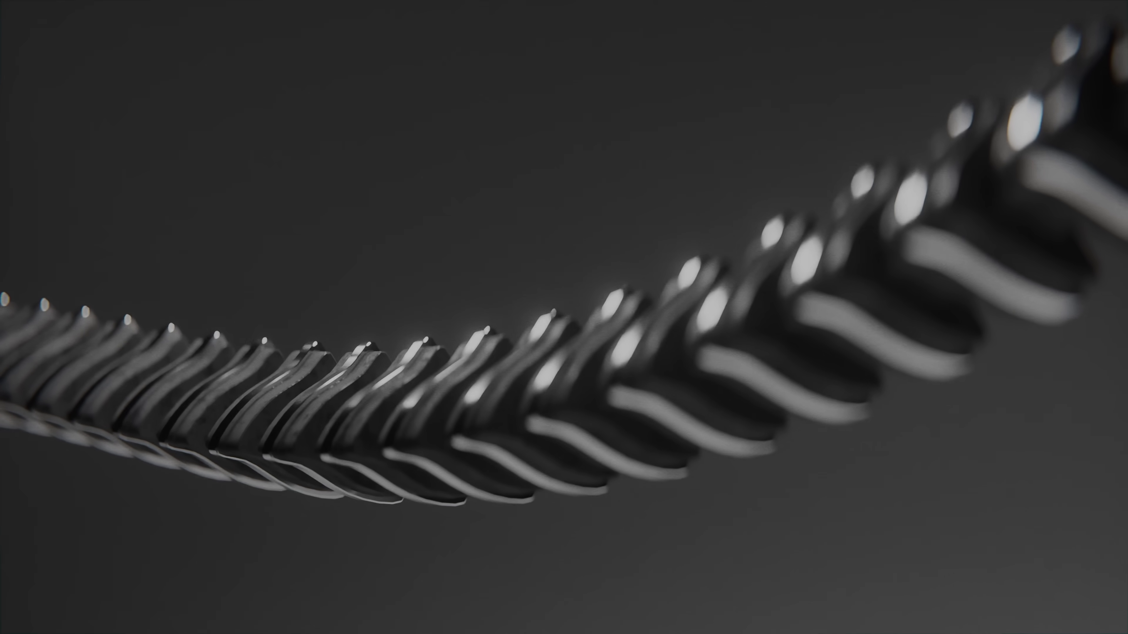
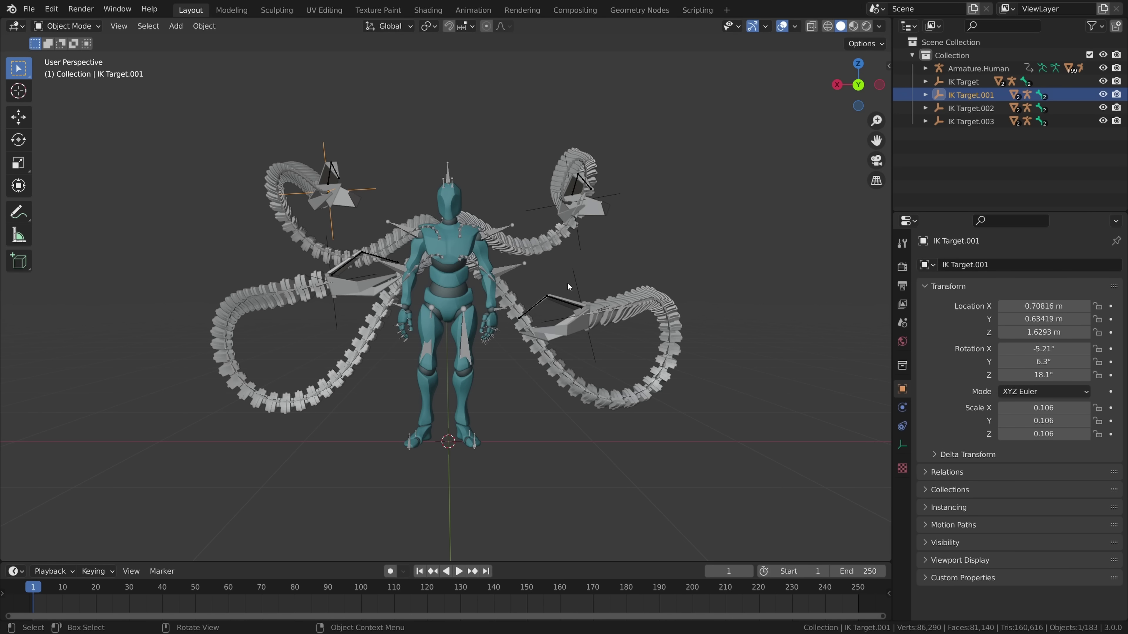
- Play the animation while rotating IK Target.001 freely to about -45.7°, -13.7°, -75.5°, and stop playback
key(space)
key(r)
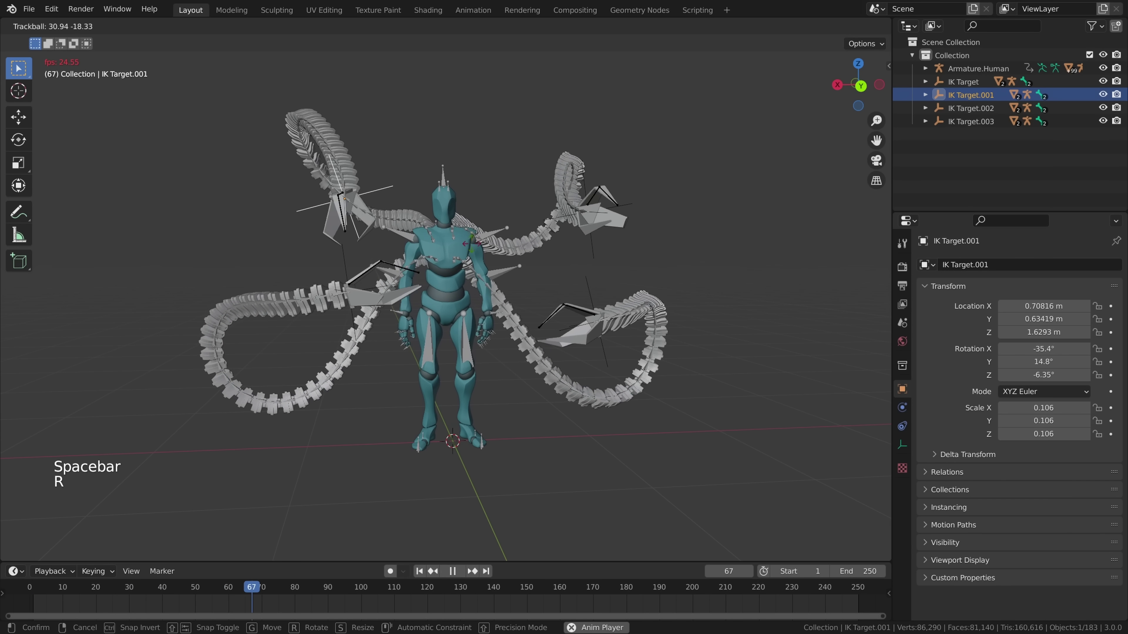
key(r)
key(r)
key(r)
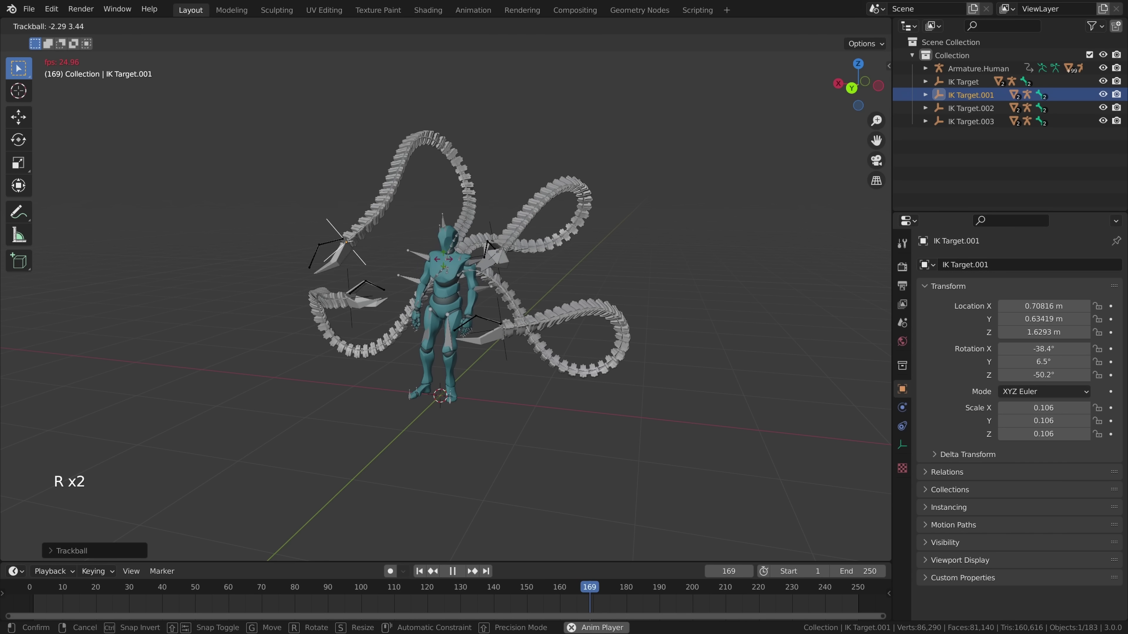
click(471, 266)
middle_drag(500, 270, 413, 262)
mouse_move(595, 269)
middle_down()
mouse_move(640, 267)
mouse_move(491, 306)
middle_up()
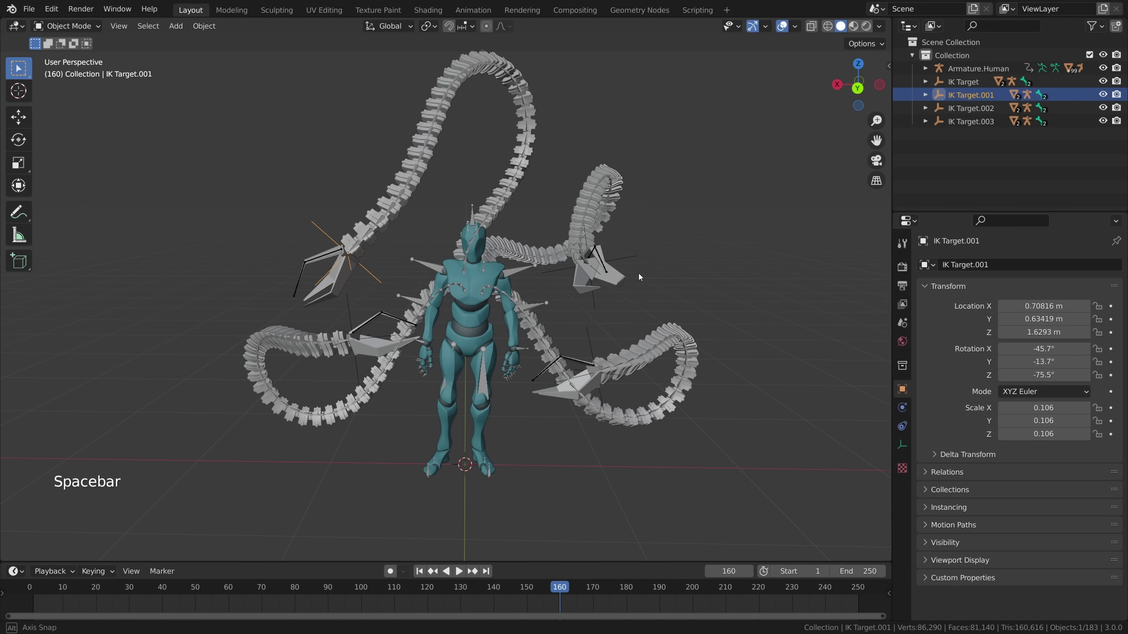
- Deselect everything and sketch an annotation of a bent leg with a foot and a knee direction arrow beside the character
scroll(614, 283, down, 3)
key(alt+a)
key(ctrl+z)
drag(596, 229, 600, 267)
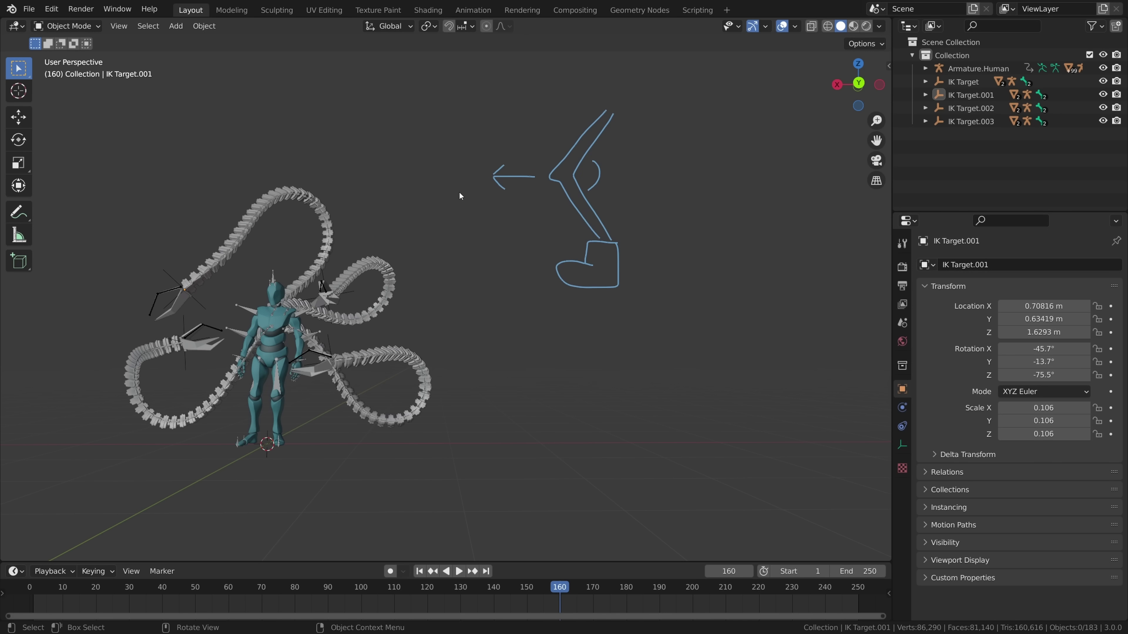
- Erase the annotated bent leg, foot and arrow sketch beside the character
key(d)
drag(462, 186, 461, 190)
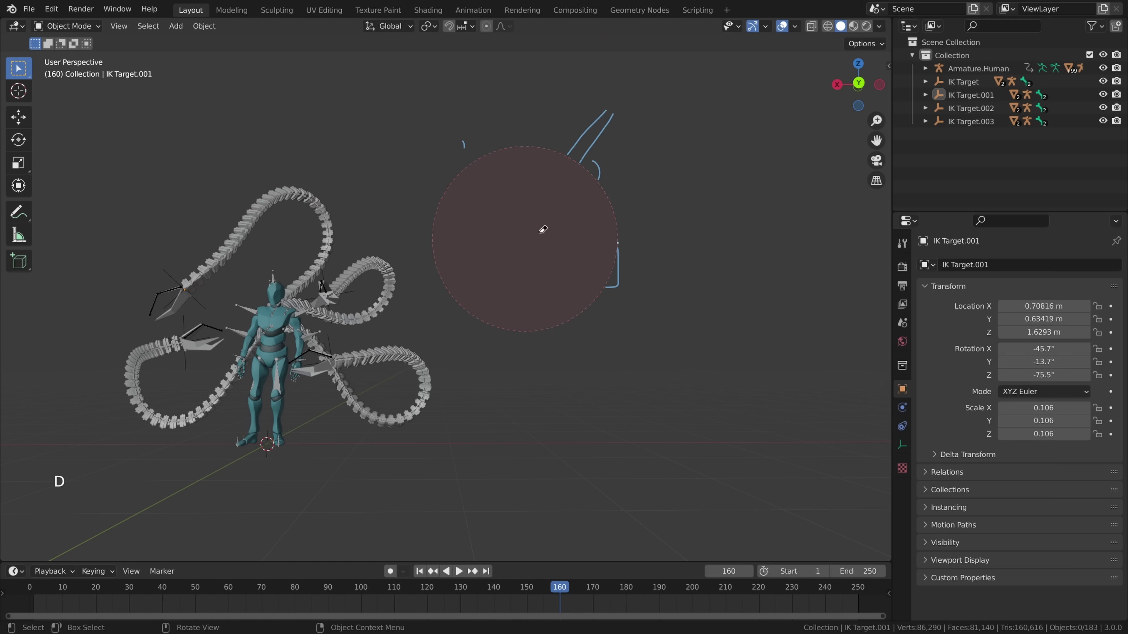
middle_drag(475, 155, 346, 296)
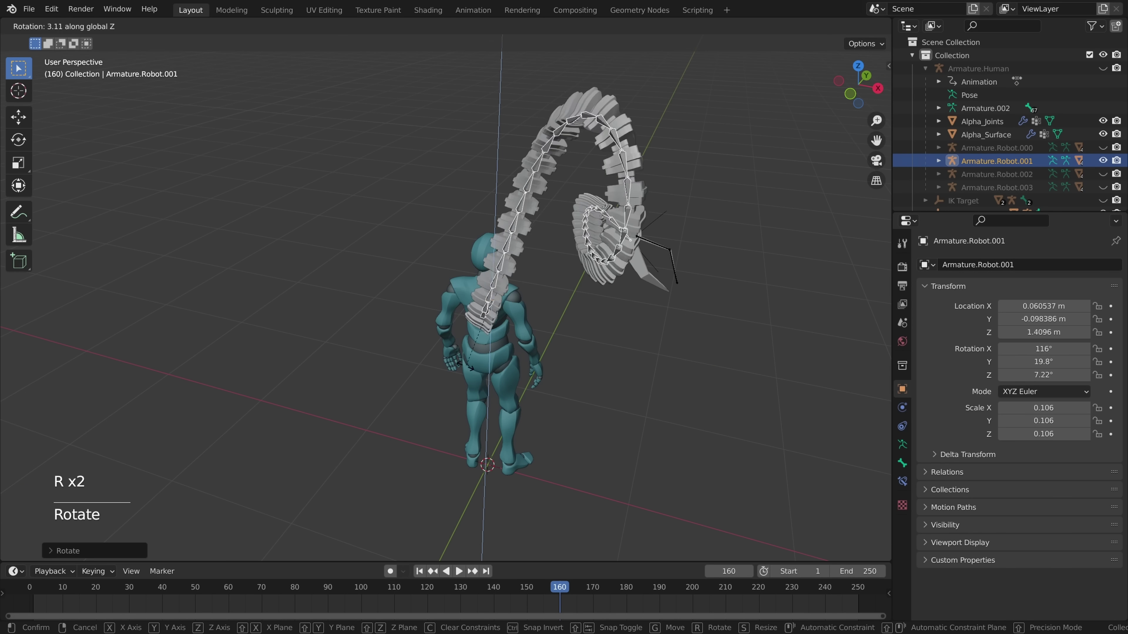
- Add a plain axes empty, move it to about 2.42, -1.32, 1.52 m beside the character, and rename it Pole Target
middle_drag(617, 391, 329, 237)
middle_drag(491, 293, 602, 313)
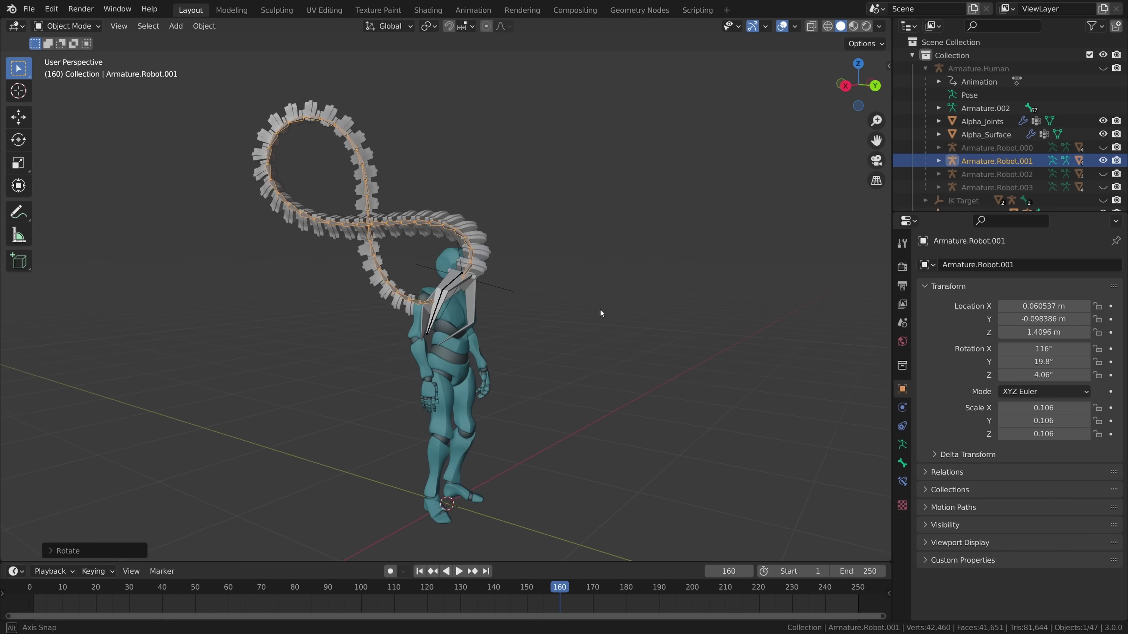
key(shift+a)
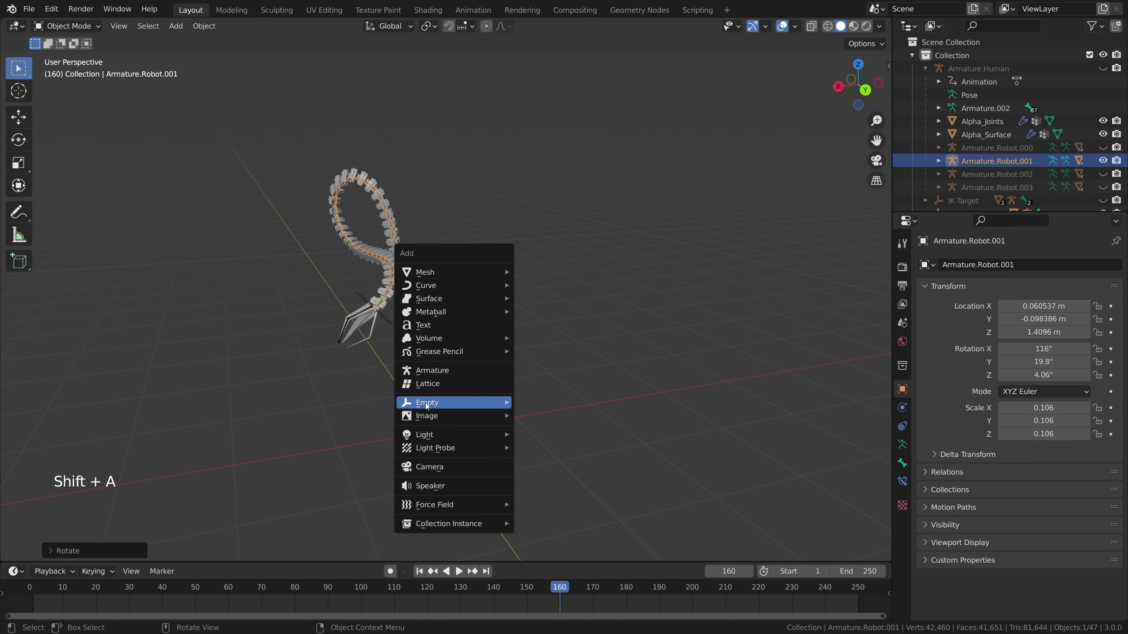
mouse_move(489, 402)
click(572, 403)
key(g)
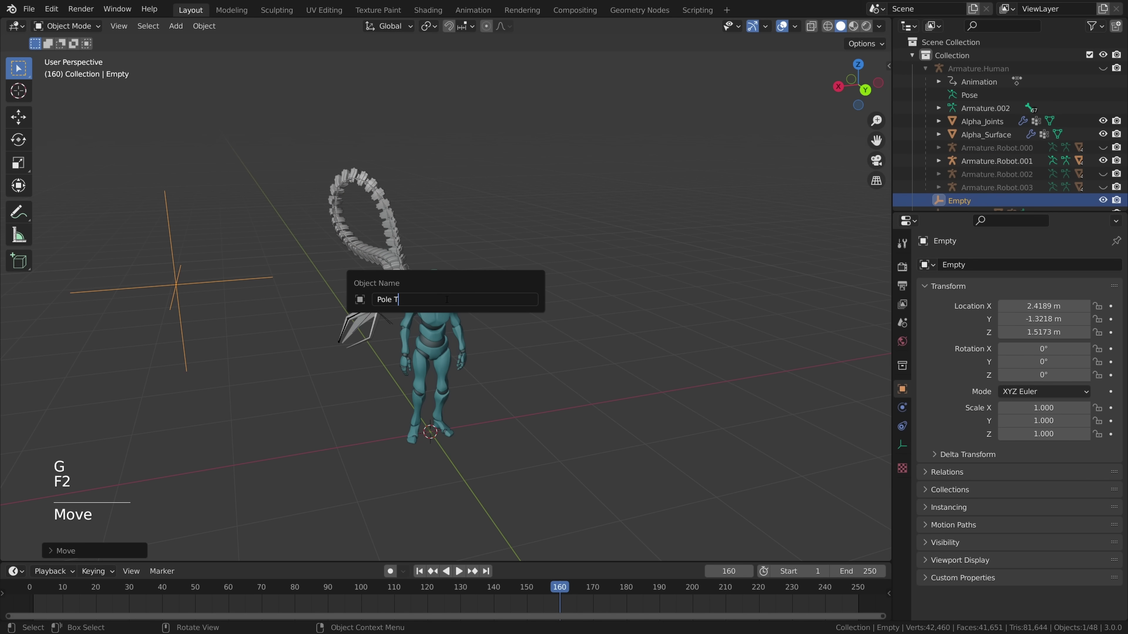
text(t)
key(Return)
- Assign the Pole Target empty as the pole target of Armature.Robot.001's IK bone constraint
middle_drag(446, 300, 630, 213)
click(369, 250)
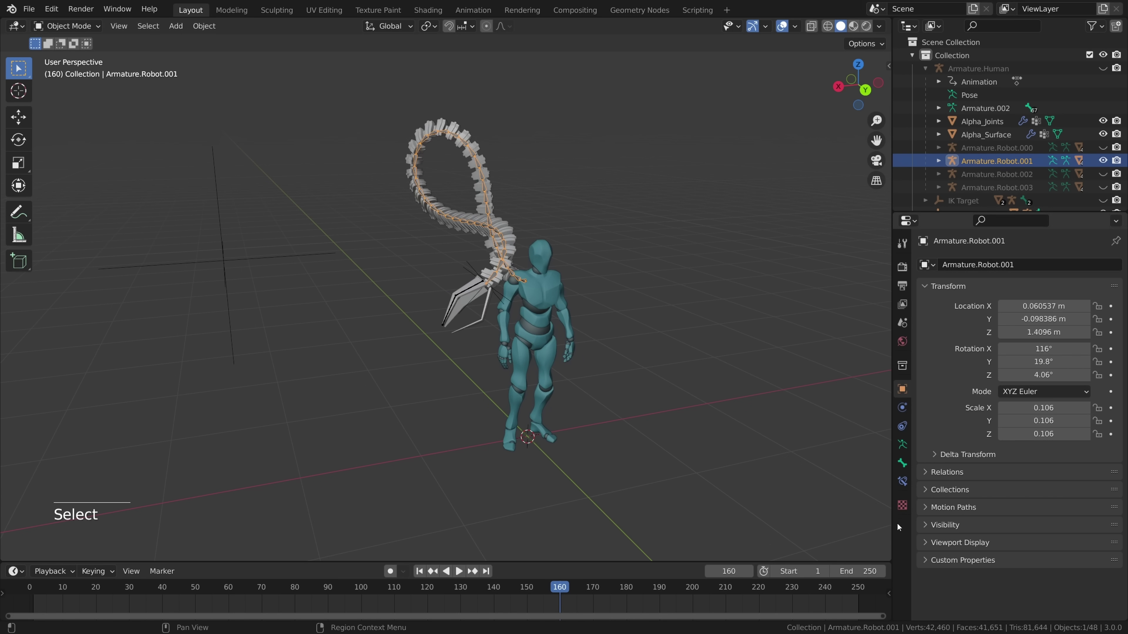
click(902, 482)
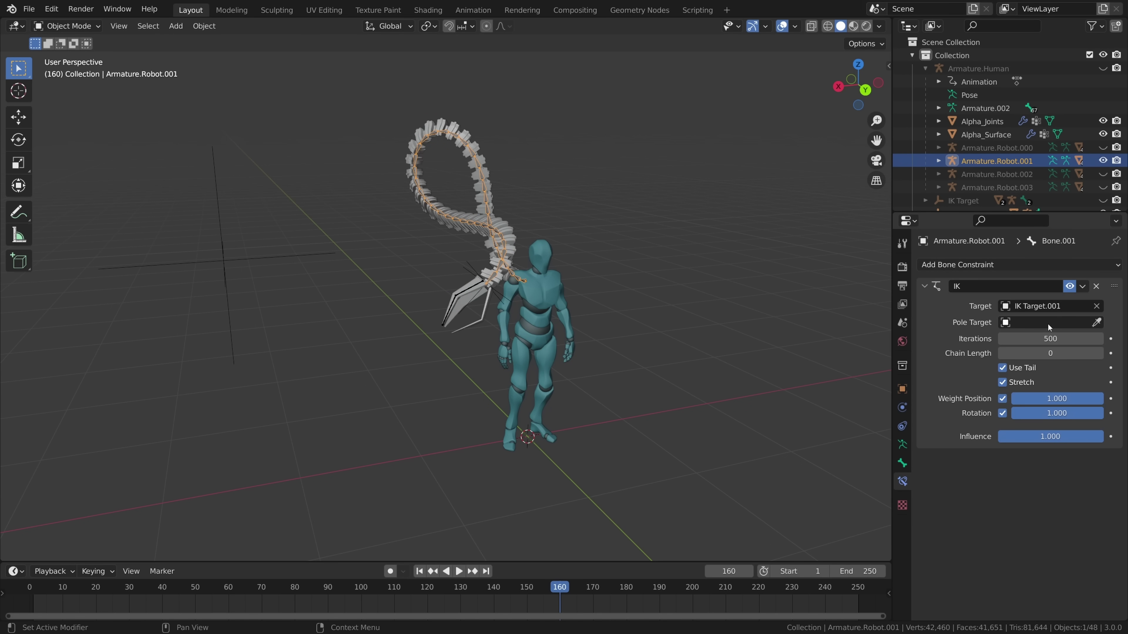
click(223, 260)
- Select the Pole Target empty and move it to about 3.87, 0.65, 1.31 m to redirect the arm's bend
middle_drag(226, 262, 242, 333)
click(269, 173)
scroll(537, 224, down, 2)
key(g)
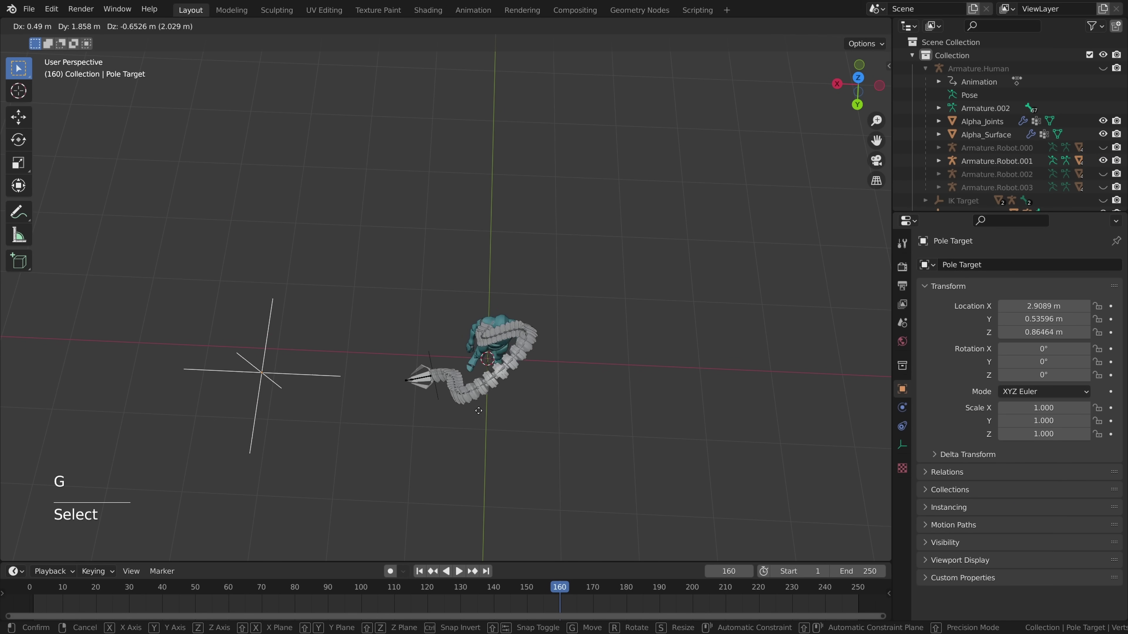
click(401, 372)
middle_drag(401, 372, 401, 269)
middle_drag(448, 353, 423, 291)
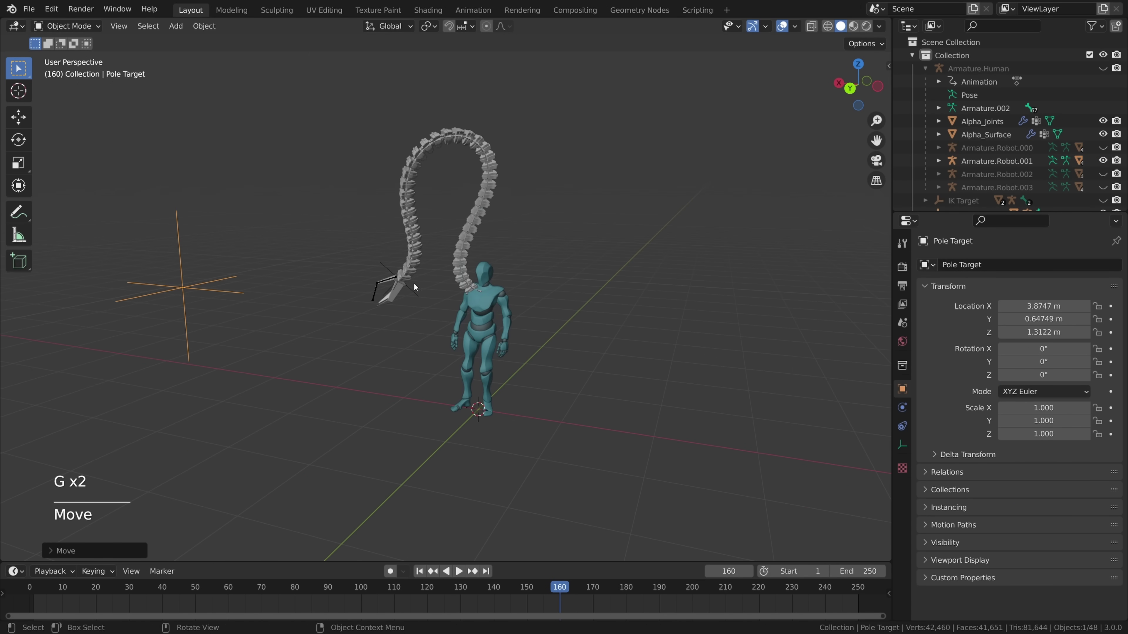
- Rotate IK Target.001 freely and move it across the character to about -0.71, 0.45, 1.43 m
middle_drag(501, 358, 541, 338)
click(567, 275)
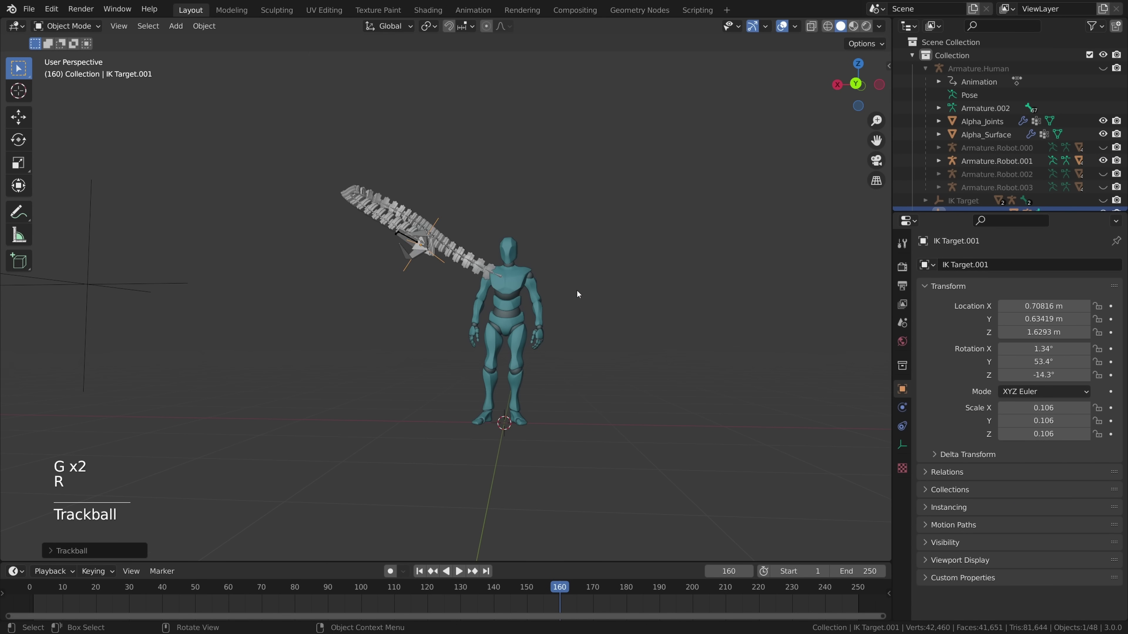
shift+middle_drag(569, 282, 493, 311)
key(g)
click(520, 329)
key(r)
key(r)
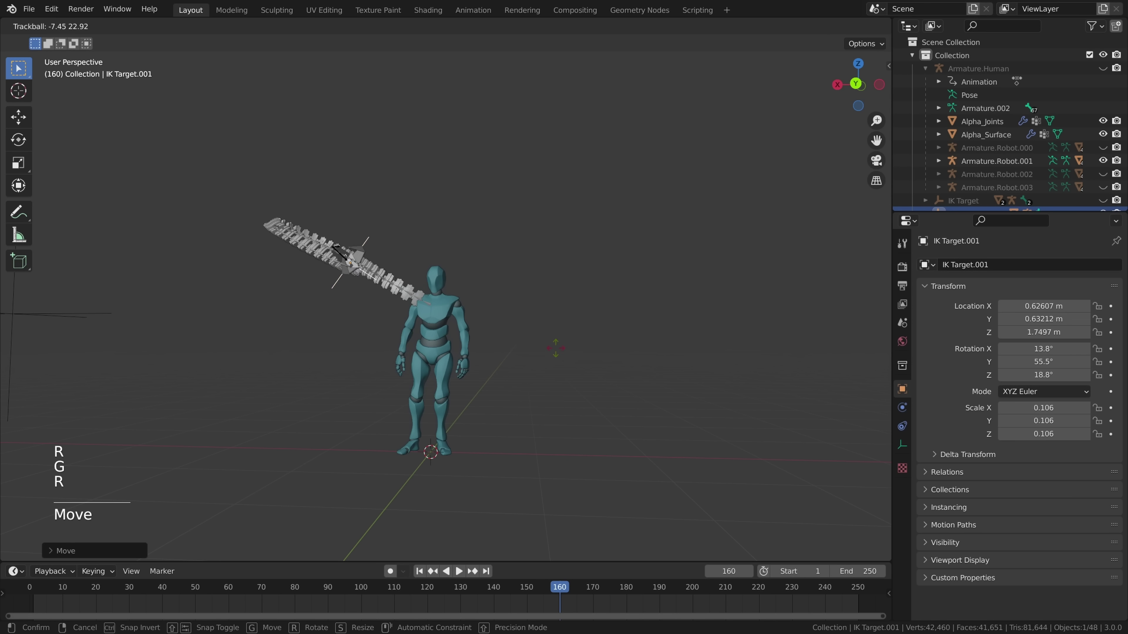
key(g)
click(663, 393)
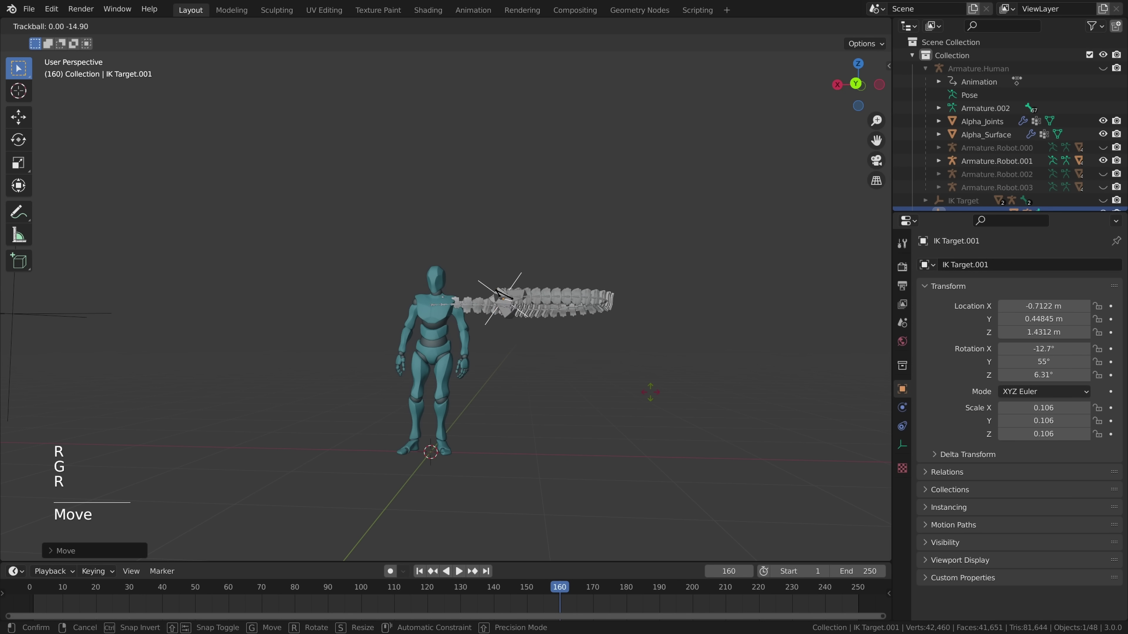
- Rotate IK Target.001 freely to about -19.4°, 54.4°, -7.84° and move it to about 0.59, 0.55, 1.56 m
key(r)
key(r)
middle_drag(609, 361, 626, 349)
click(626, 377)
key(r)
click(458, 354)
middle_drag(458, 346, 418, 349)
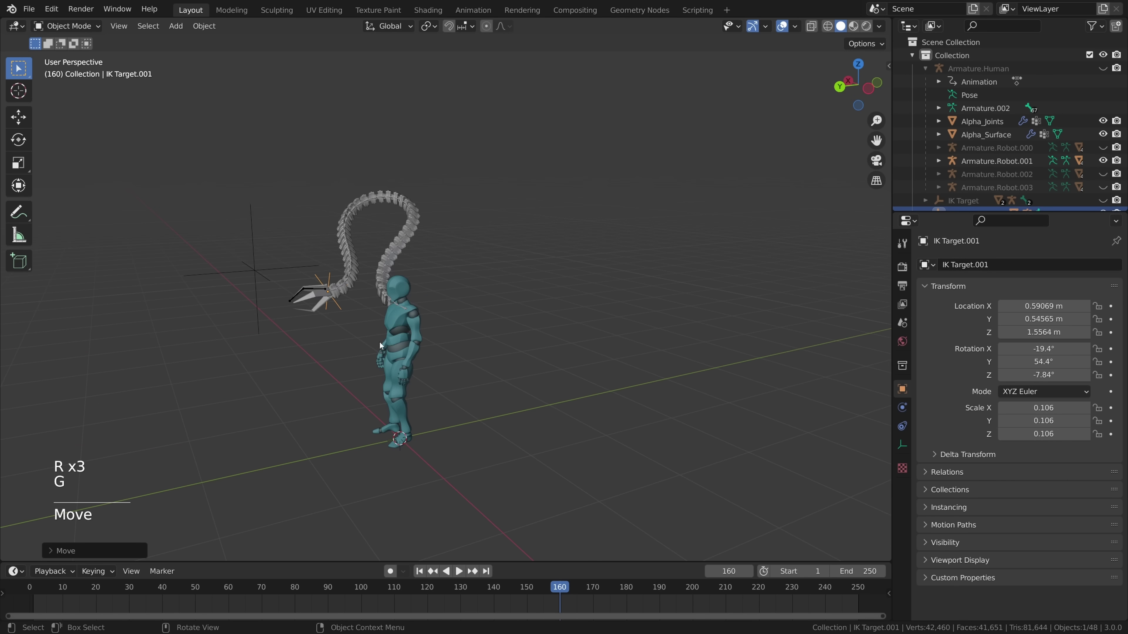
- Delete the Pole Target empty and select IK Target.001
middle_drag(356, 247, 135, 282)
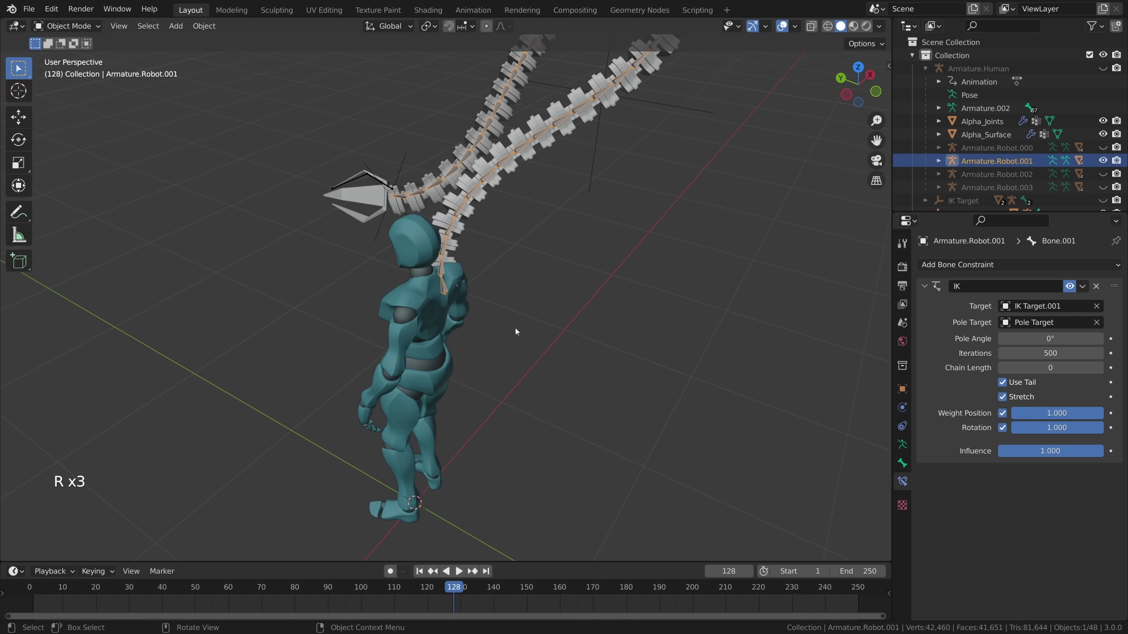
middle_drag(524, 324, 550, 312)
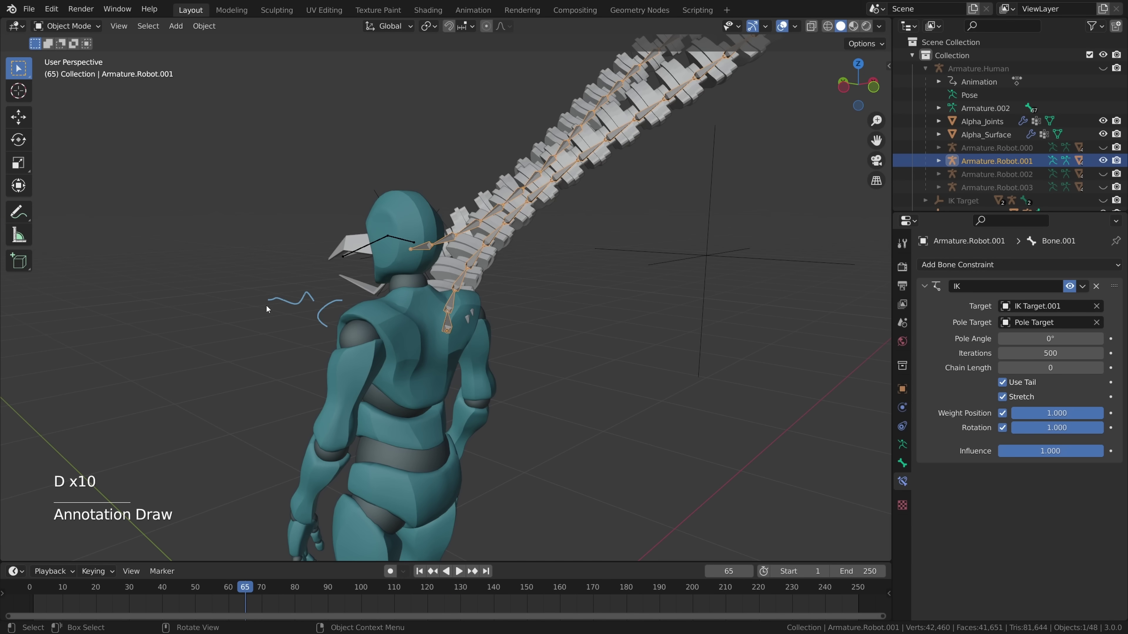
mouse_move(453, 339)
middle_down()
mouse_move(408, 301)
mouse_move(429, 331)
mouse_move(398, 313)
middle_up()
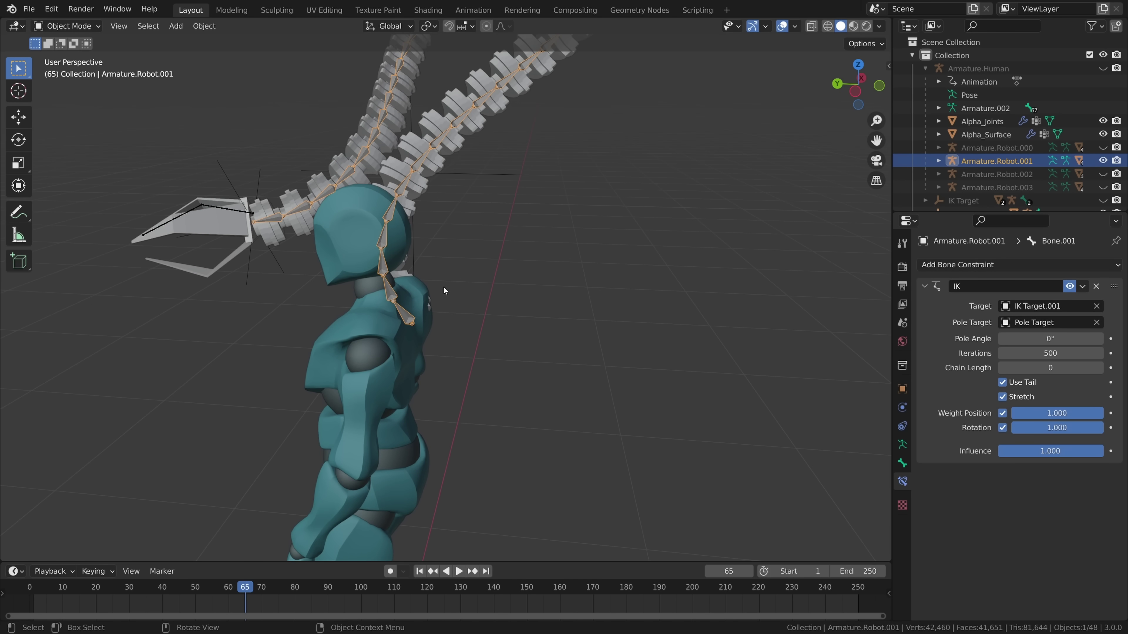
scroll(488, 293, down, 5)
click(496, 226)
scroll(406, 257, up, 4)
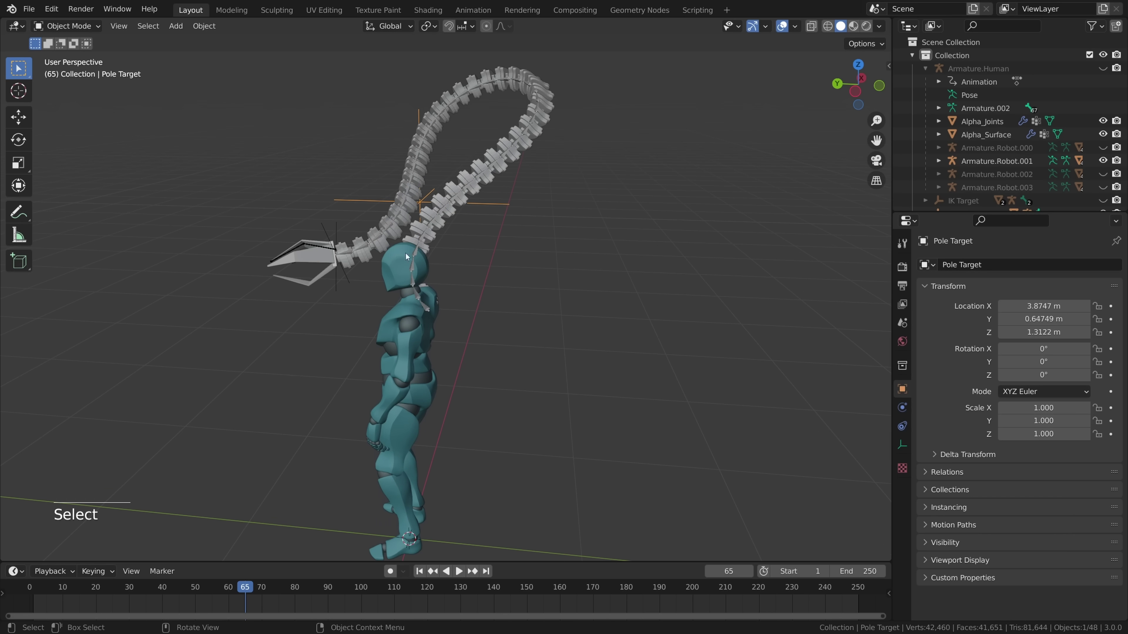
key(x)
click(523, 274)
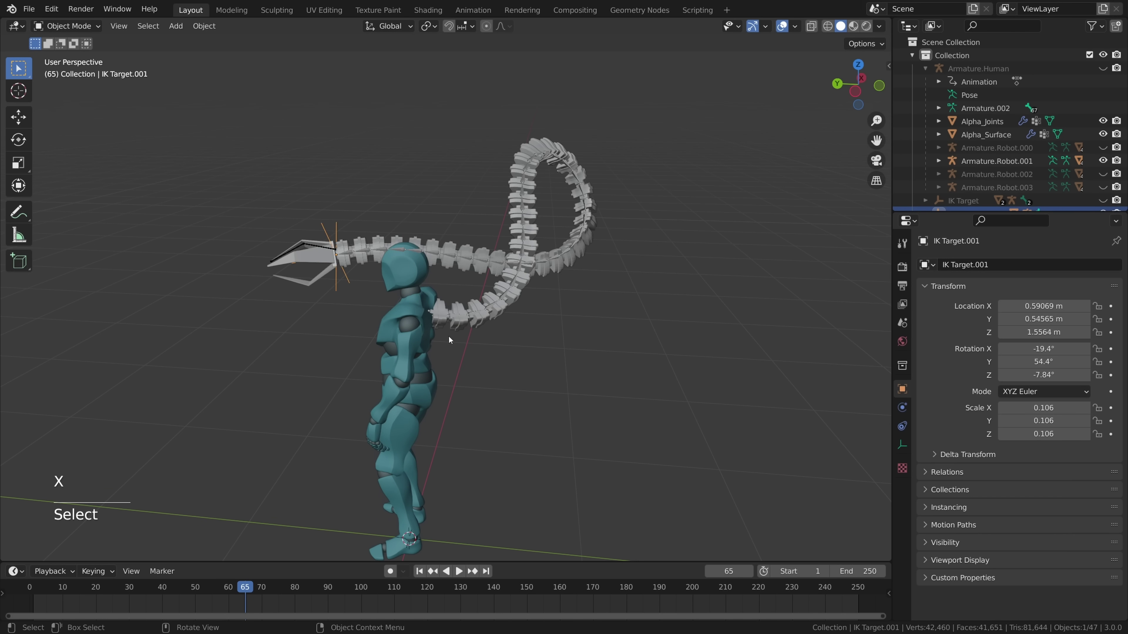
- Move and rotate IK Target.001 to test how the arm bends with only its IK target
key(g)
click(498, 359)
middle_drag(420, 330, 579, 330)
key(r)
click(497, 281)
key(g)
click(515, 363)
- Select Armature.Robot.001 and rotate it at its base, including about the Z axis, to redirect the arm
middle_drag(515, 365, 355, 395)
scroll(464, 360, up, 4)
click(495, 325)
middle_drag(520, 382, 437, 410)
key(r)
click(571, 366)
key(r)
key(z)
middle_drag(549, 418, 583, 378)
key(r)
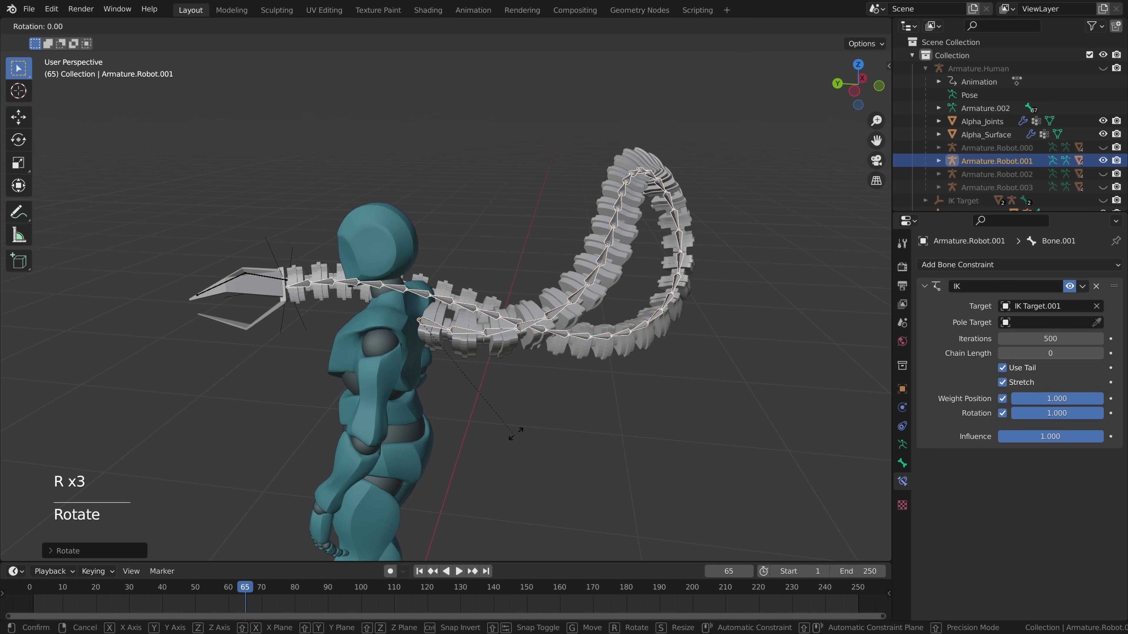
click(532, 416)
- Unhide all objects in the scene and clear the selection
key(alt+h)
key(alt+a)
middle_drag(532, 415, 493, 387)
scroll(492, 387, down, 4)
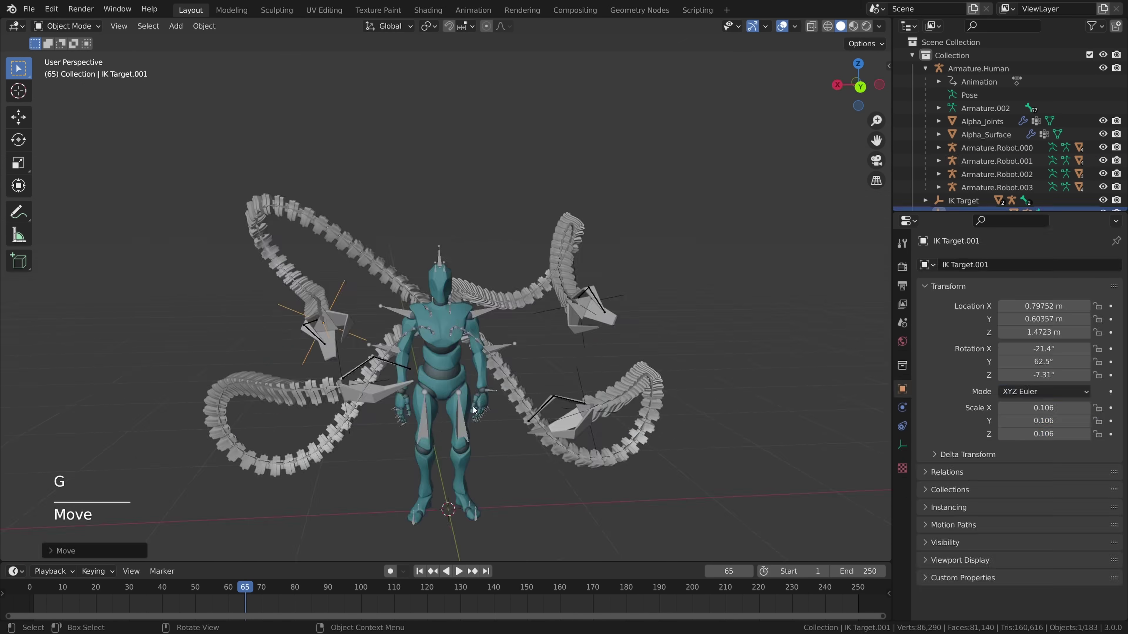
- Play the character animation to check how the four robot arms follow, and stop playback
middle_drag(474, 406, 587, 346)
key(space)
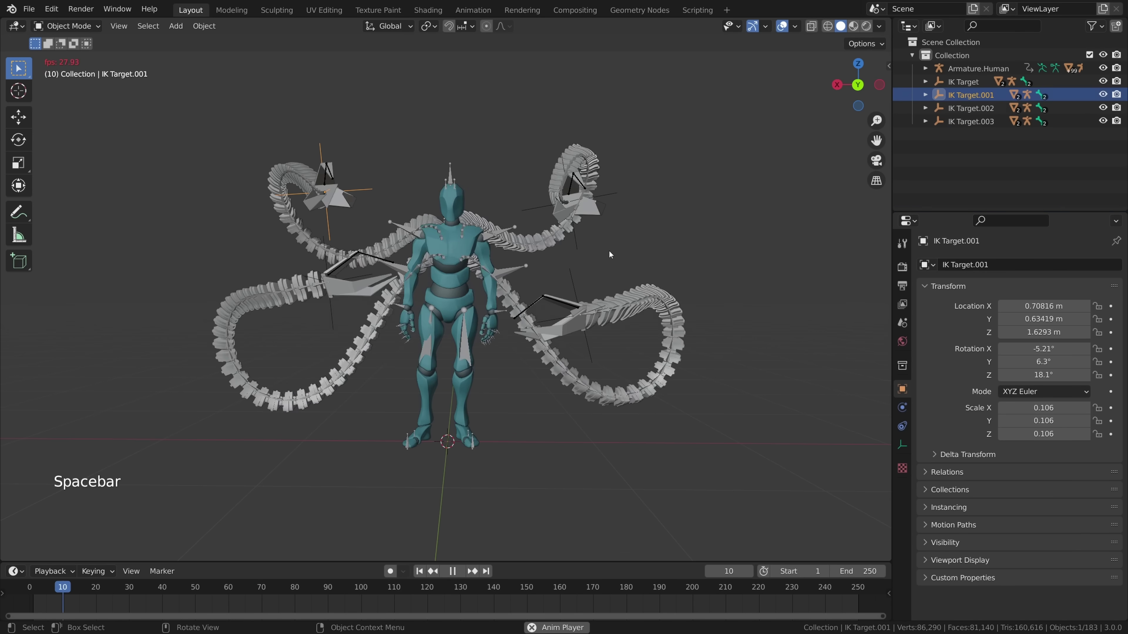
middle_drag(609, 250, 607, 326)
key(space)
- Switch to Mixamo in the browser and look through the idle animation results
key(ctrl+super+Left)
scroll(299, 326, down, 10)
scroll(257, 296, up, 10)
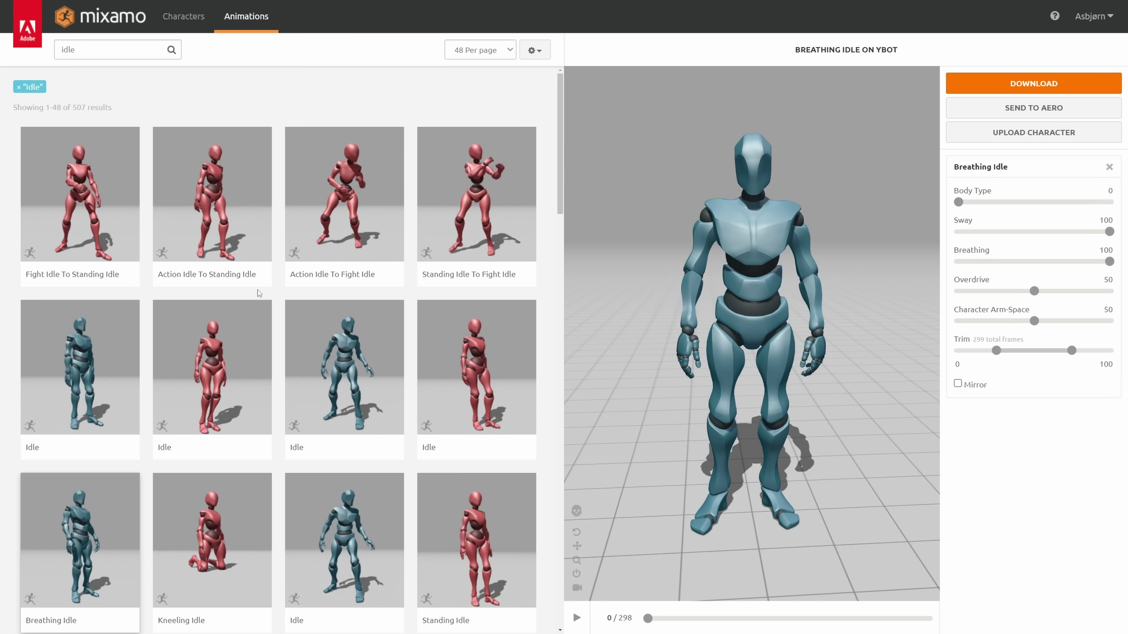
- Switch back to Blender and play the character animation with its robot arms
key(ctrl+super+Right)
key(space)
middle_drag(555, 355, 459, 347)
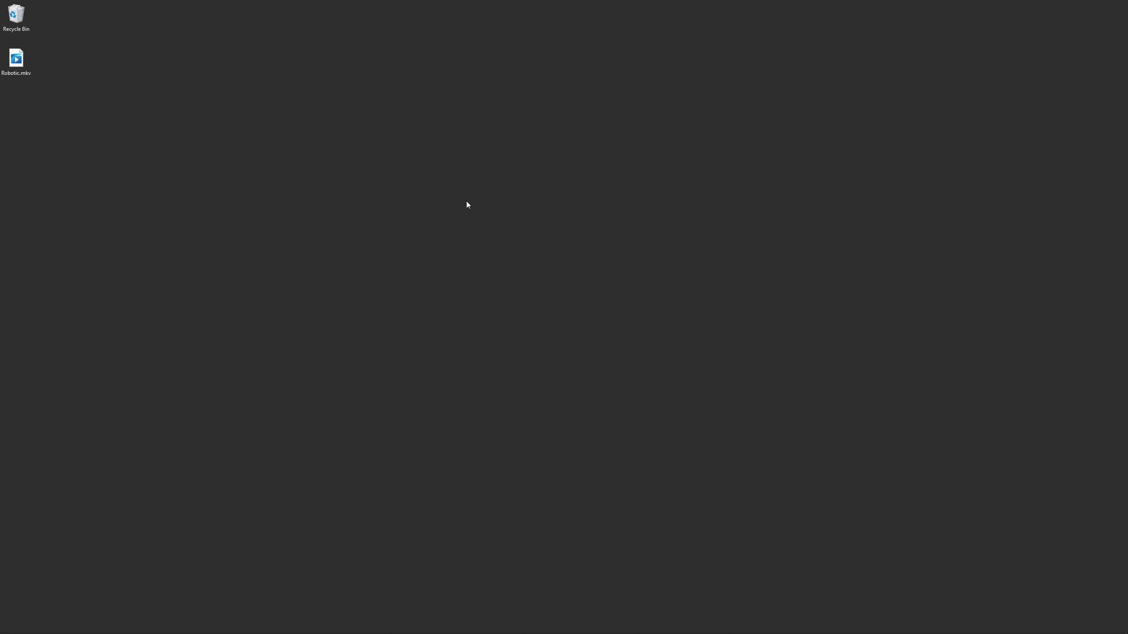
- Open the Robotic.mkv video from the desktop and watch it full screen
double_click(27, 70)
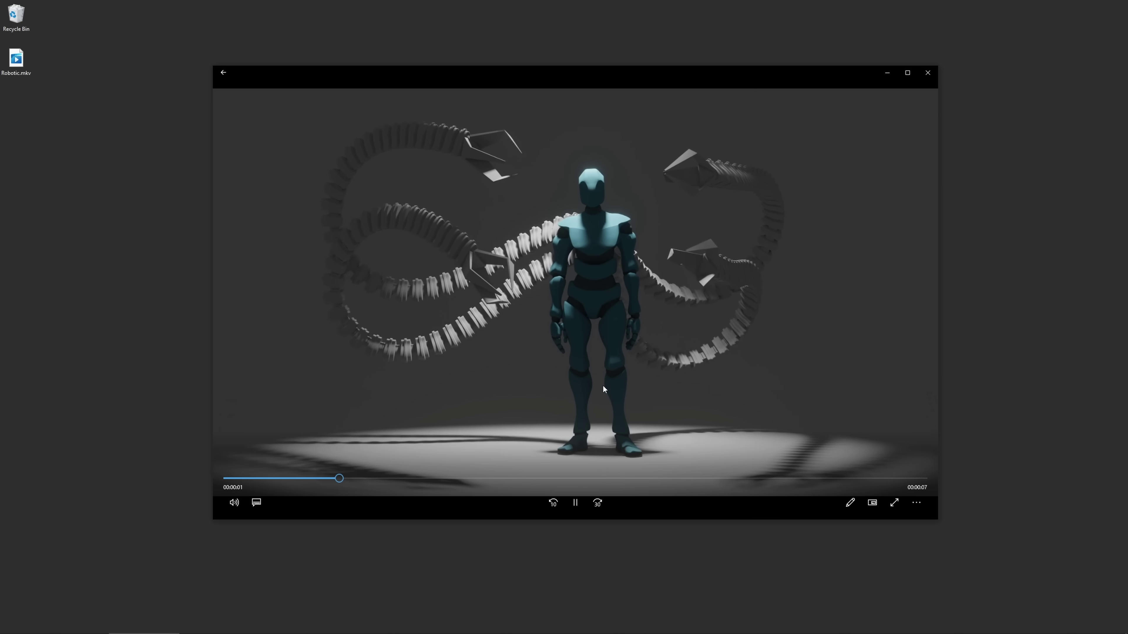
double_click(454, 311)
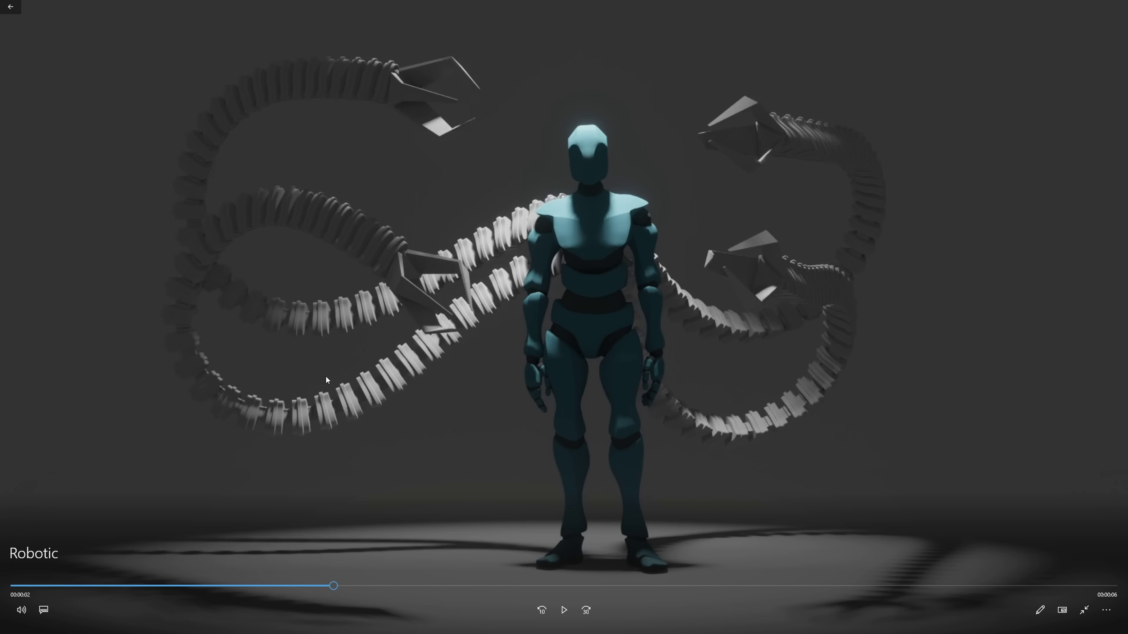
click(565, 611)
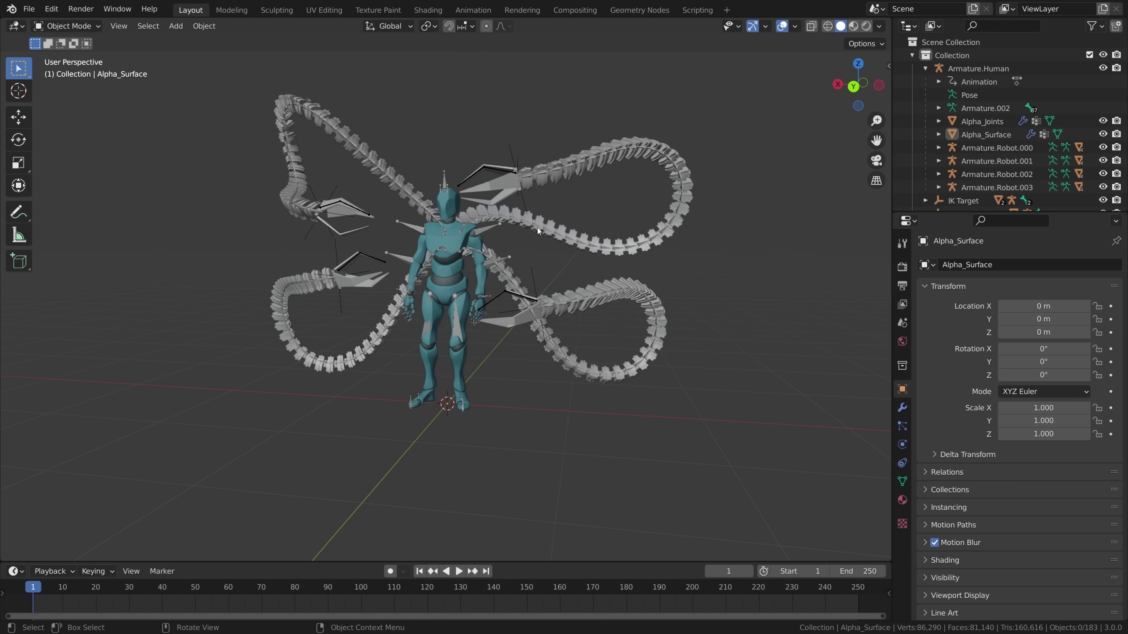
middle_drag(609, 263, 297, 300)
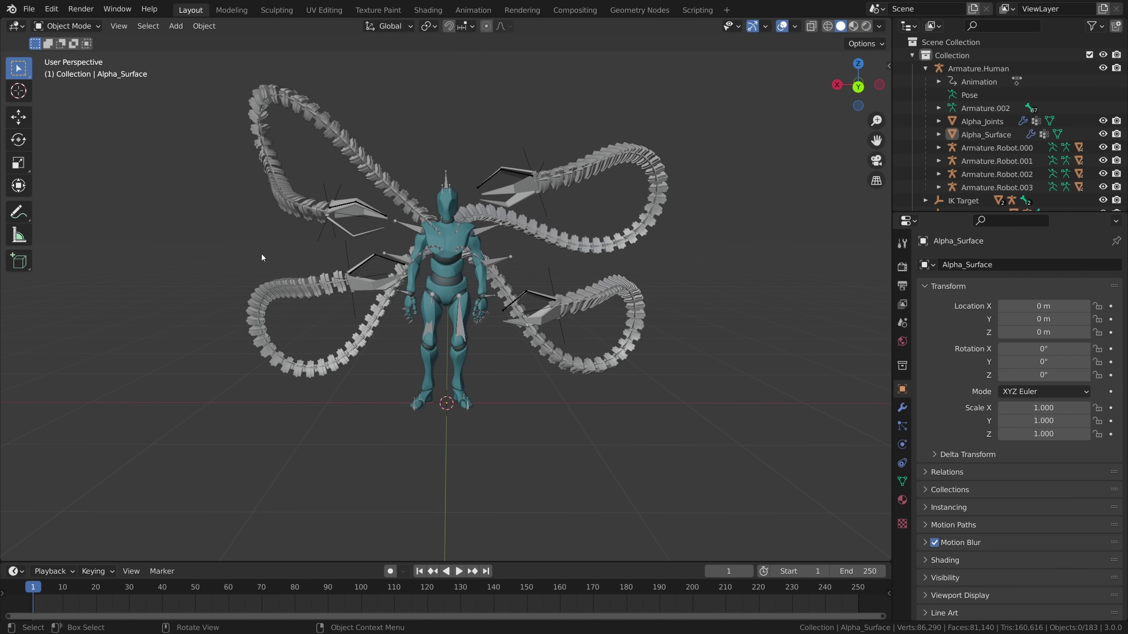
middle_drag(663, 291, 625, 310)
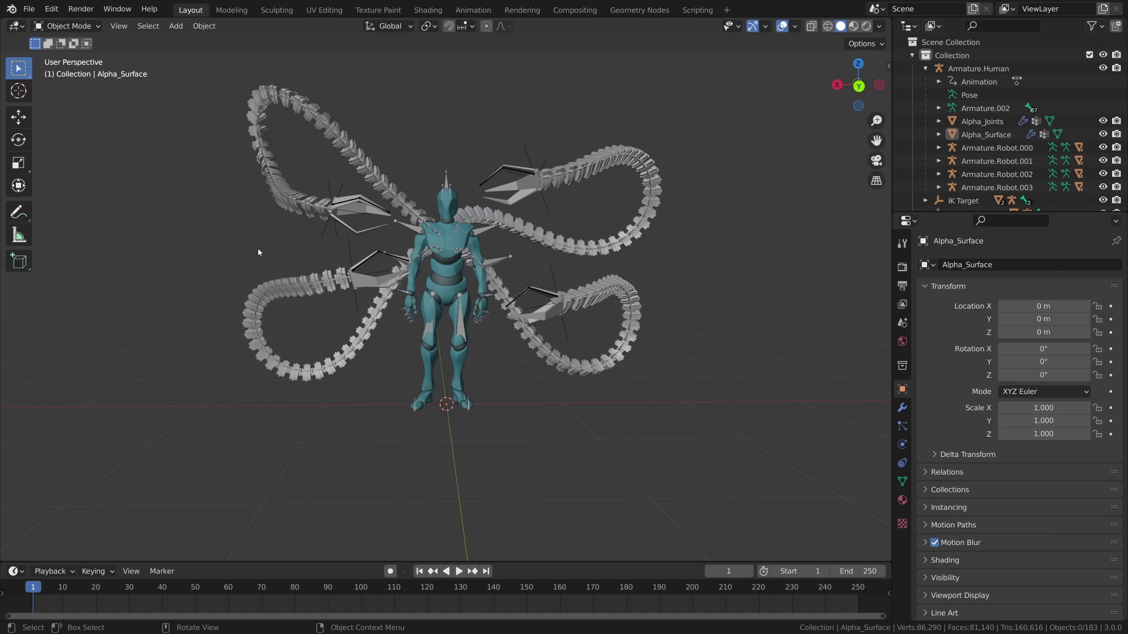
middle_drag(666, 194, 684, 296)
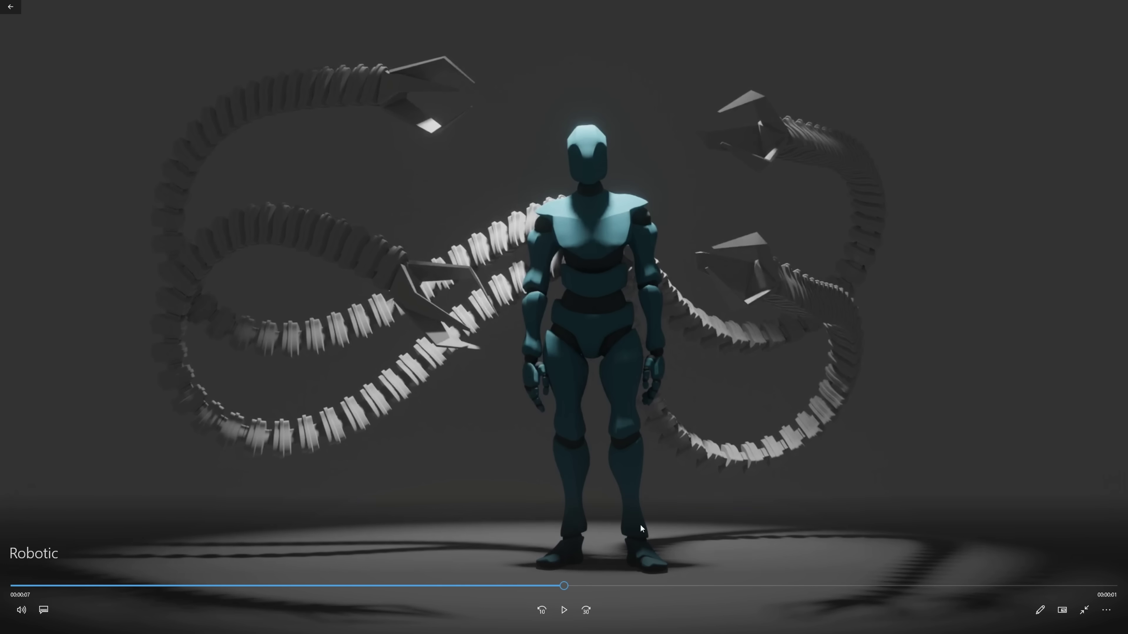
- Scrub the full-screen Robotic video back to an earlier moment
drag(564, 586, 392, 586)
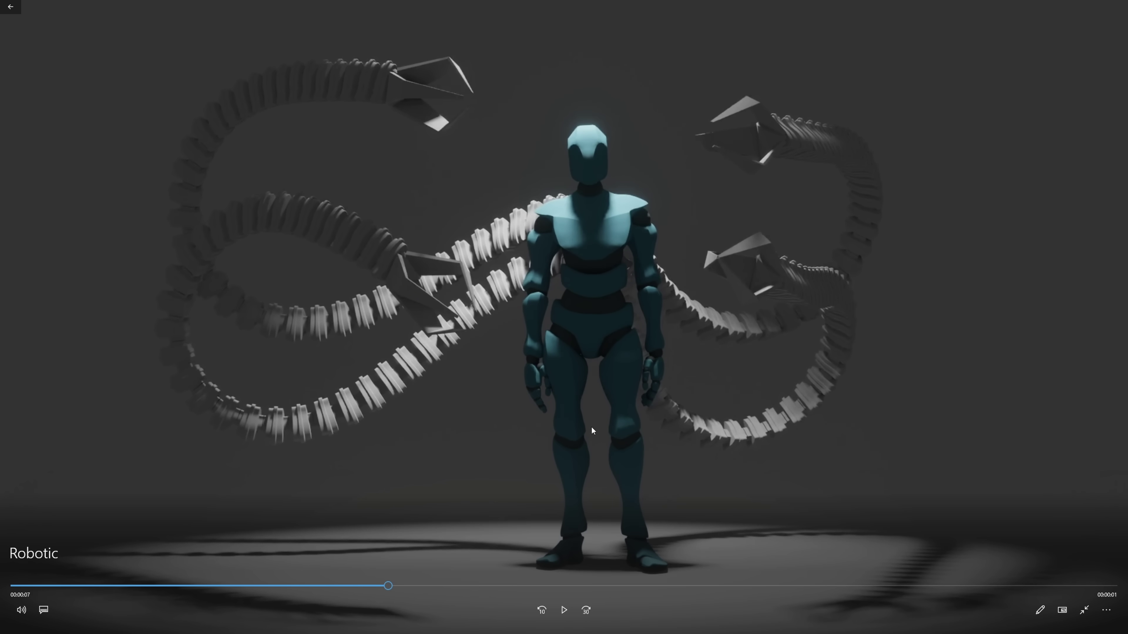